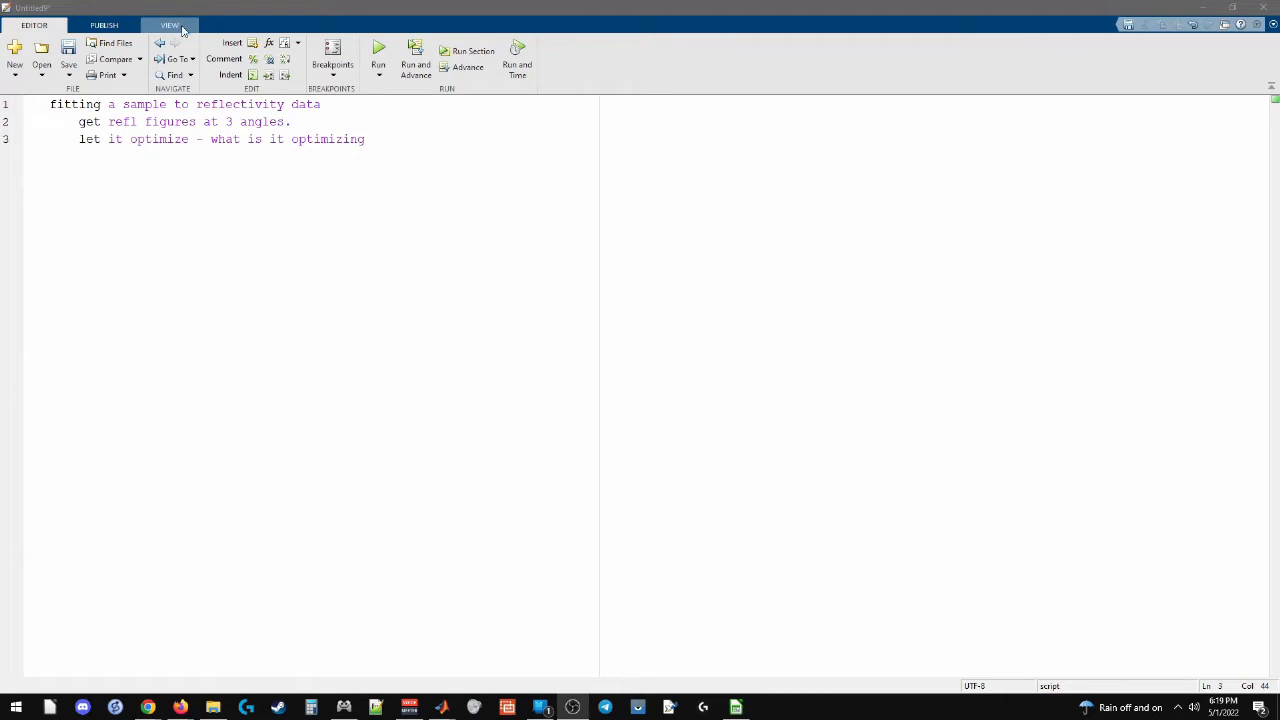
Review the notes on fitting a sample to reflectivity data, and return to the main window with the command prompt
{"action": "left_click_drag", "start_coordinate": [51, 103], "coordinate": [290, 121]}
{"action": "left_click", "coordinate": [309, 139]}
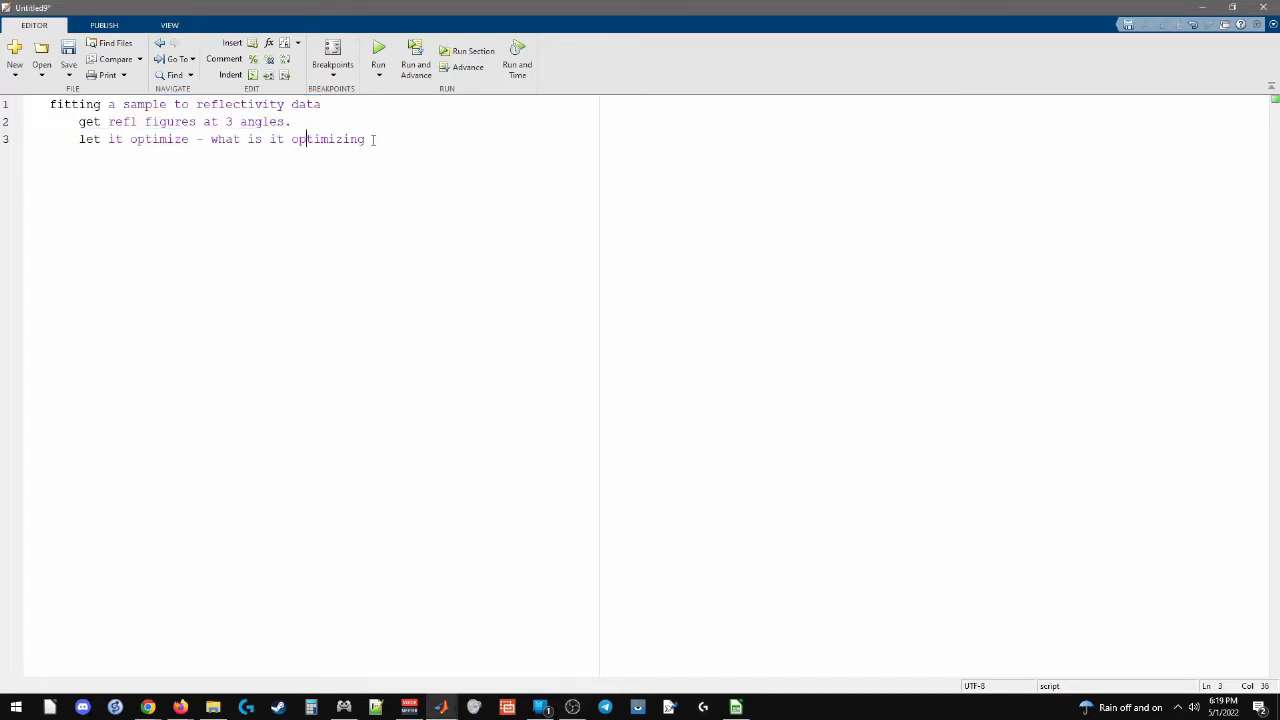
{"action": "left_click_drag", "start_coordinate": [373, 140], "coordinate": [87, 123]}
{"action": "left_click_drag", "start_coordinate": [338, 6], "coordinate": [0, 202]}
{"action": "left_click", "coordinate": [670, 267]}
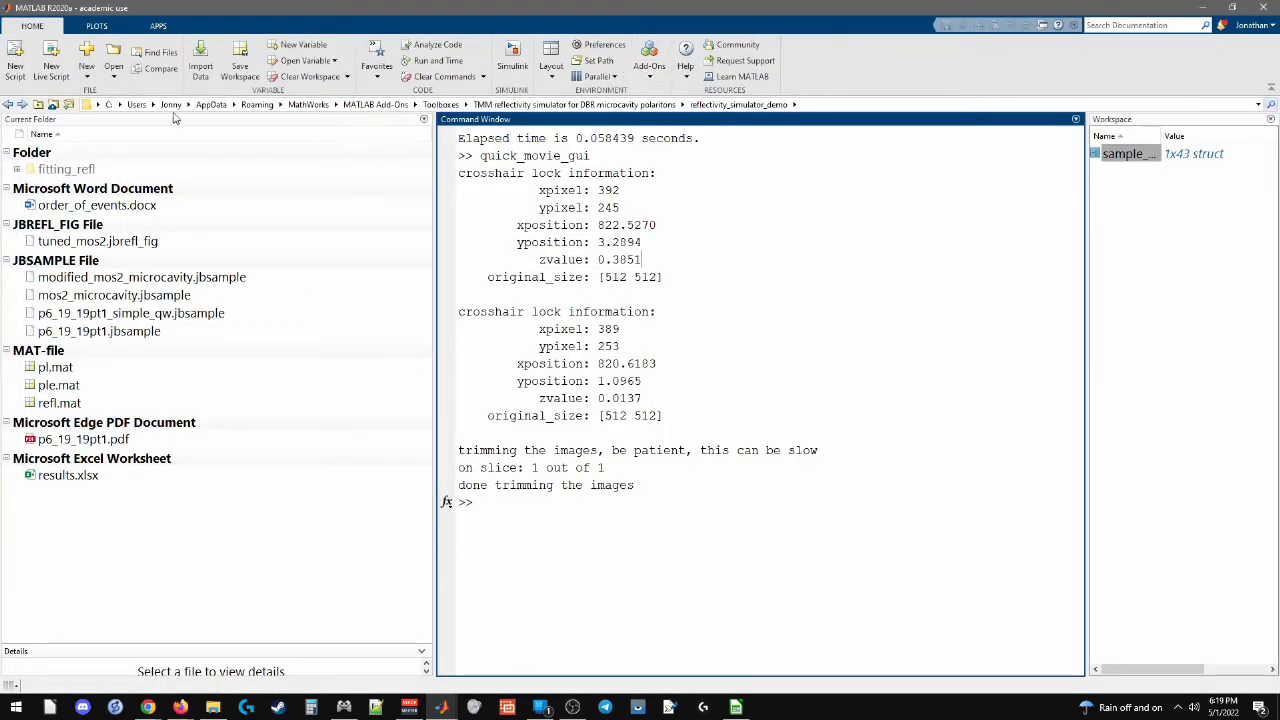
Open the installation folder of the TMM reflectivity simulator for DBR microcavity polaritons toolbox from the installed add-ons
{"action": "left_click", "coordinate": [98, 102]}
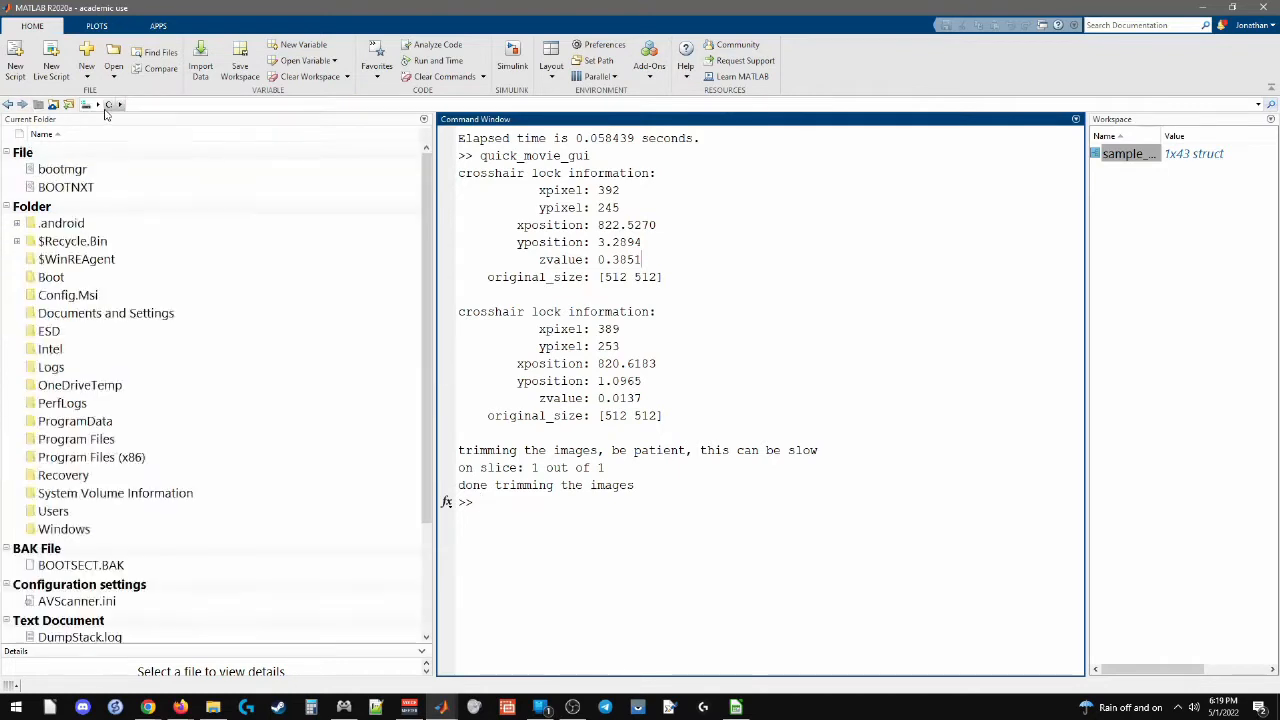
{"action": "left_click", "coordinate": [658, 78]}
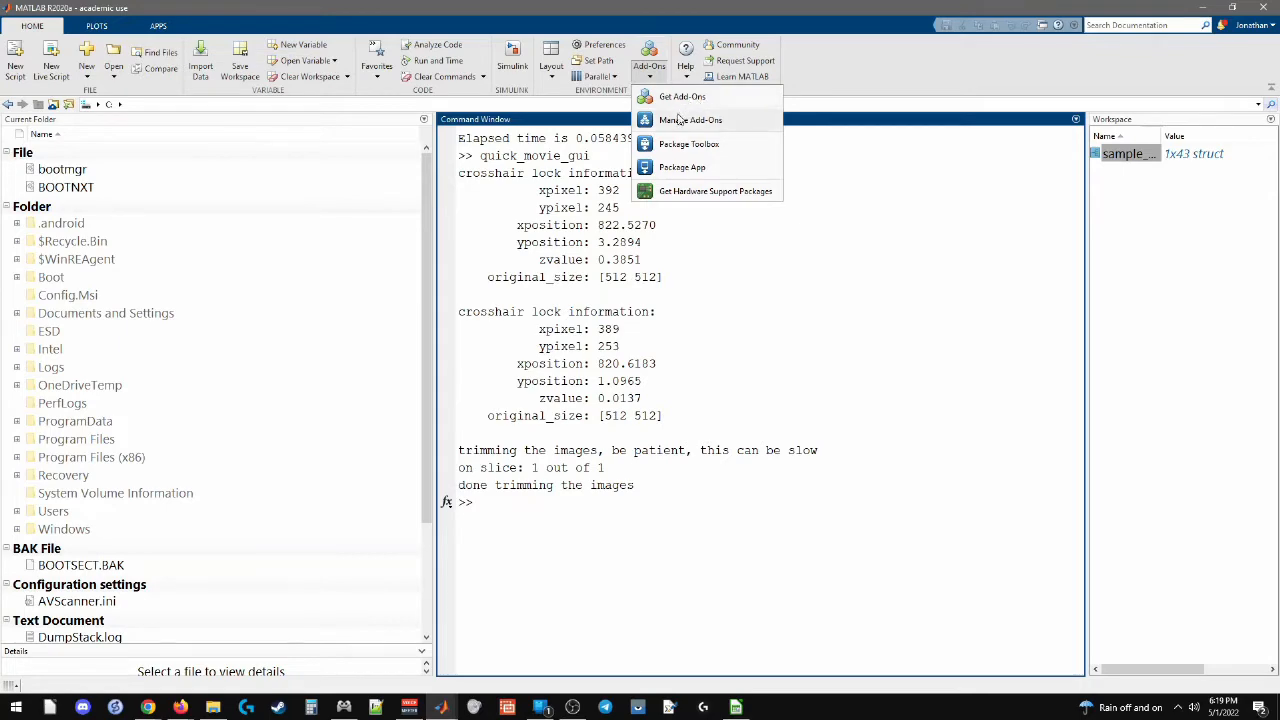
{"action": "left_click", "coordinate": [685, 120]}
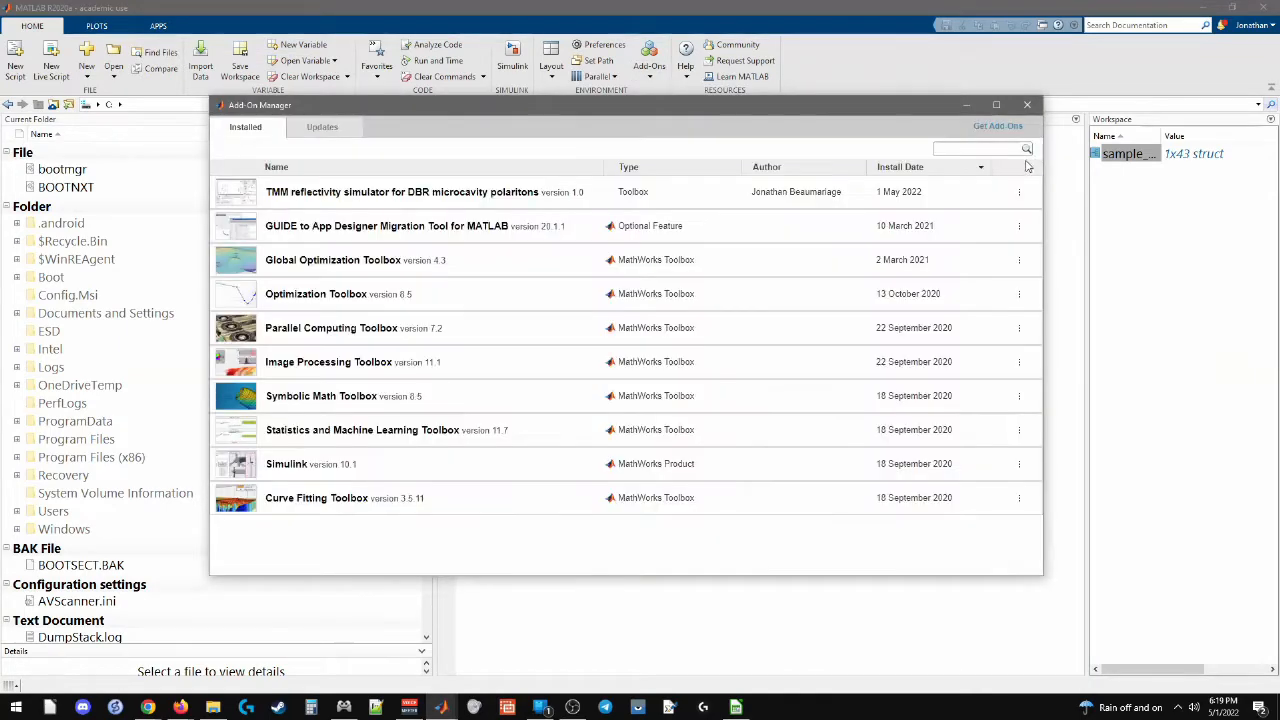
{"action": "left_click", "coordinate": [1019, 191]}
{"action": "left_click", "coordinate": [955, 209]}
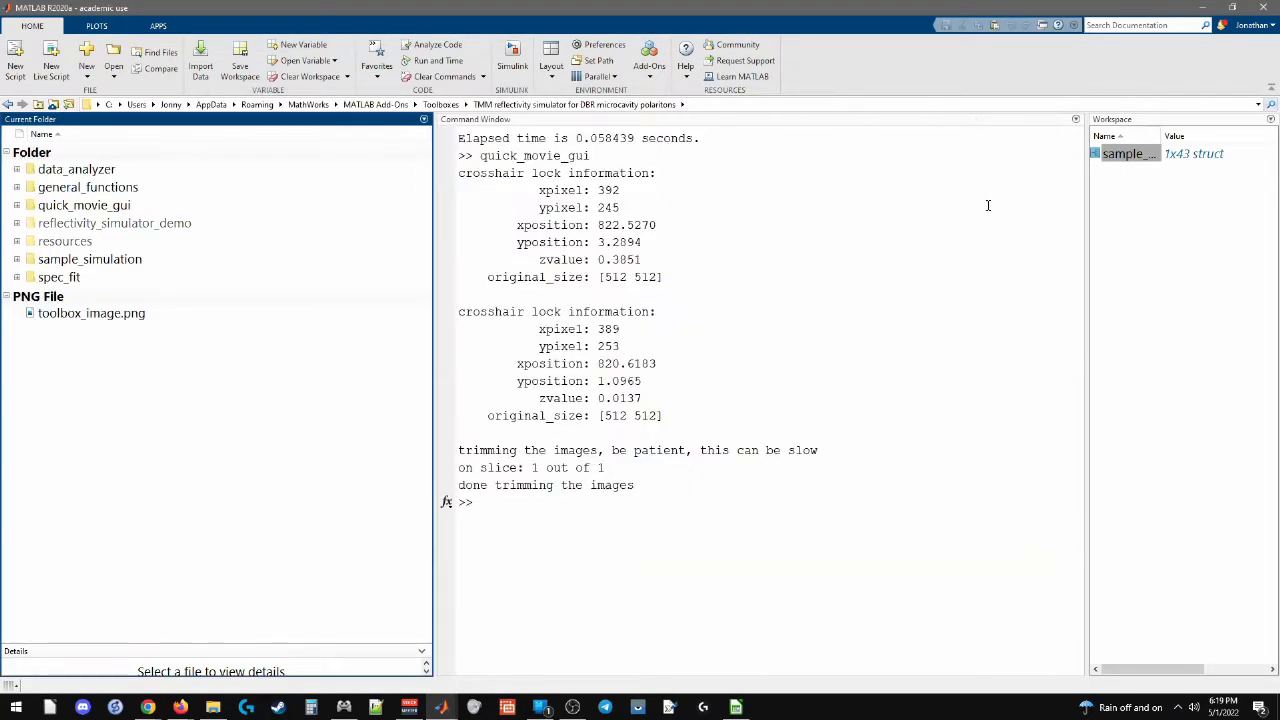
Go into the reflectivity_simulator_demo folder and make its fitting_refl subfolder the current folder
{"action": "left_click", "coordinate": [83, 226]}
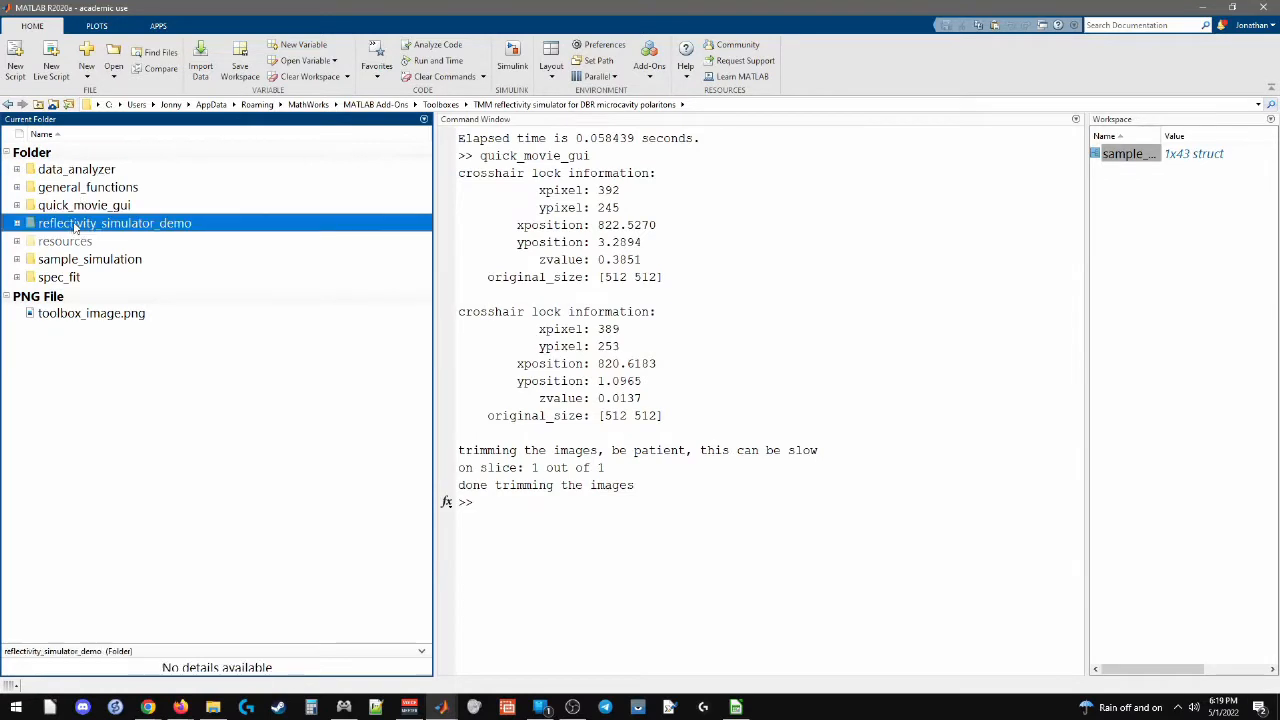
{"action": "double_click", "coordinate": [152, 228]}
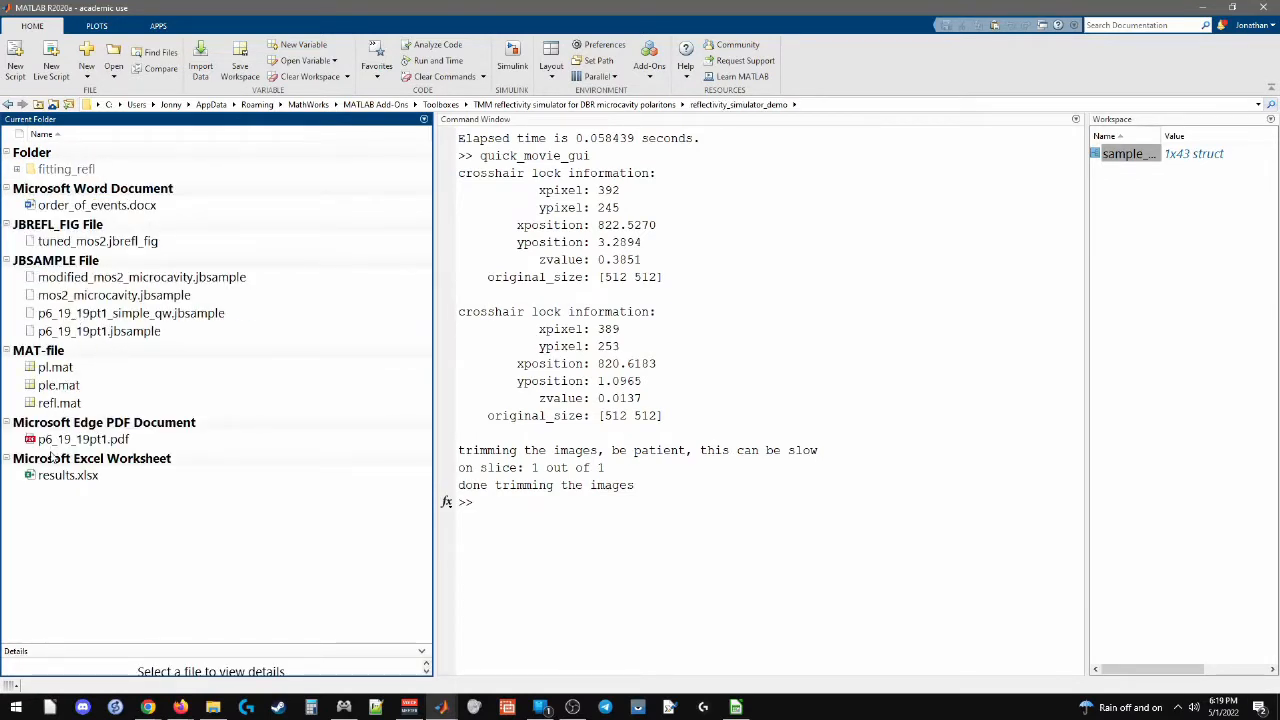
{"action": "left_click", "coordinate": [58, 403]}
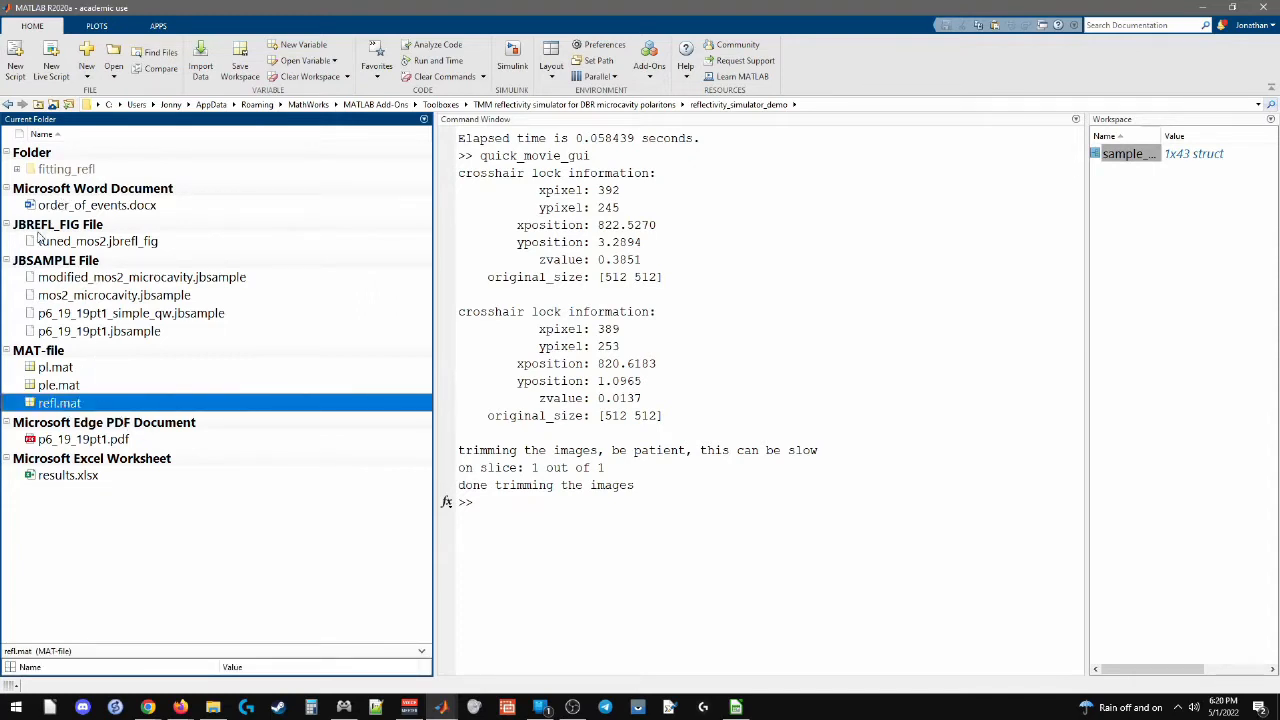
{"action": "left_click", "coordinate": [47, 172]}
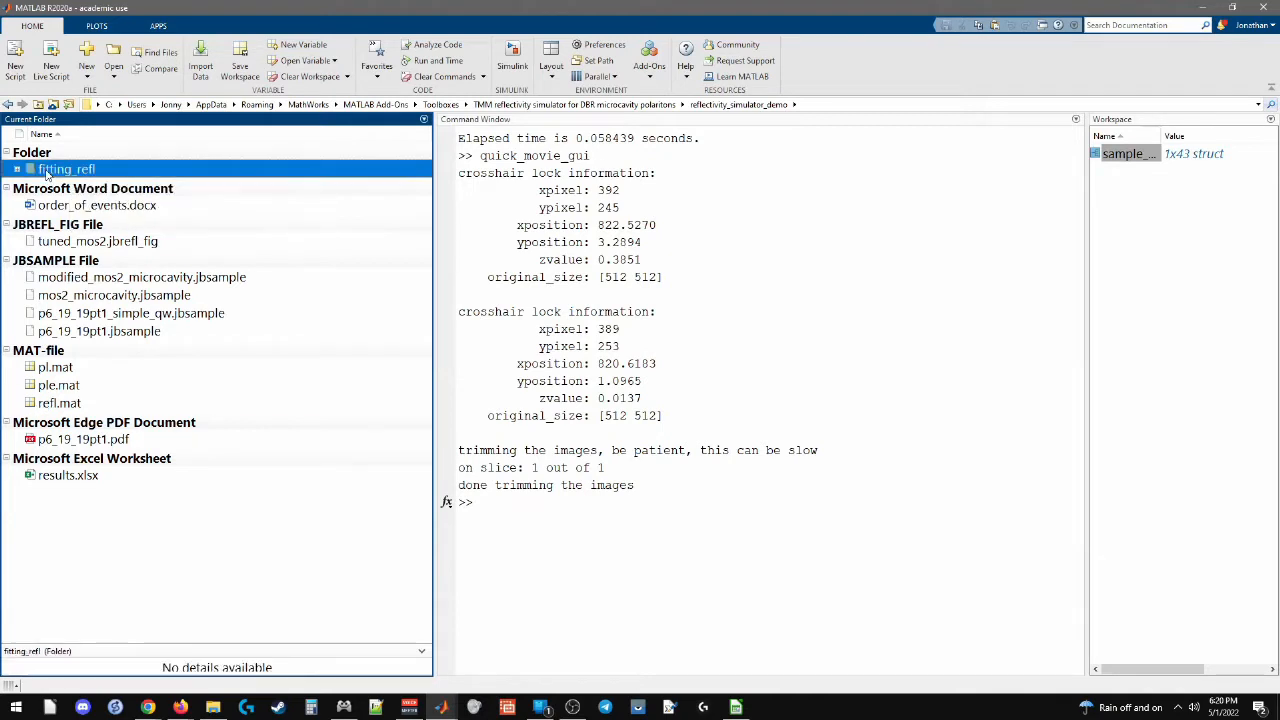
{"action": "left_click", "coordinate": [18, 171]}
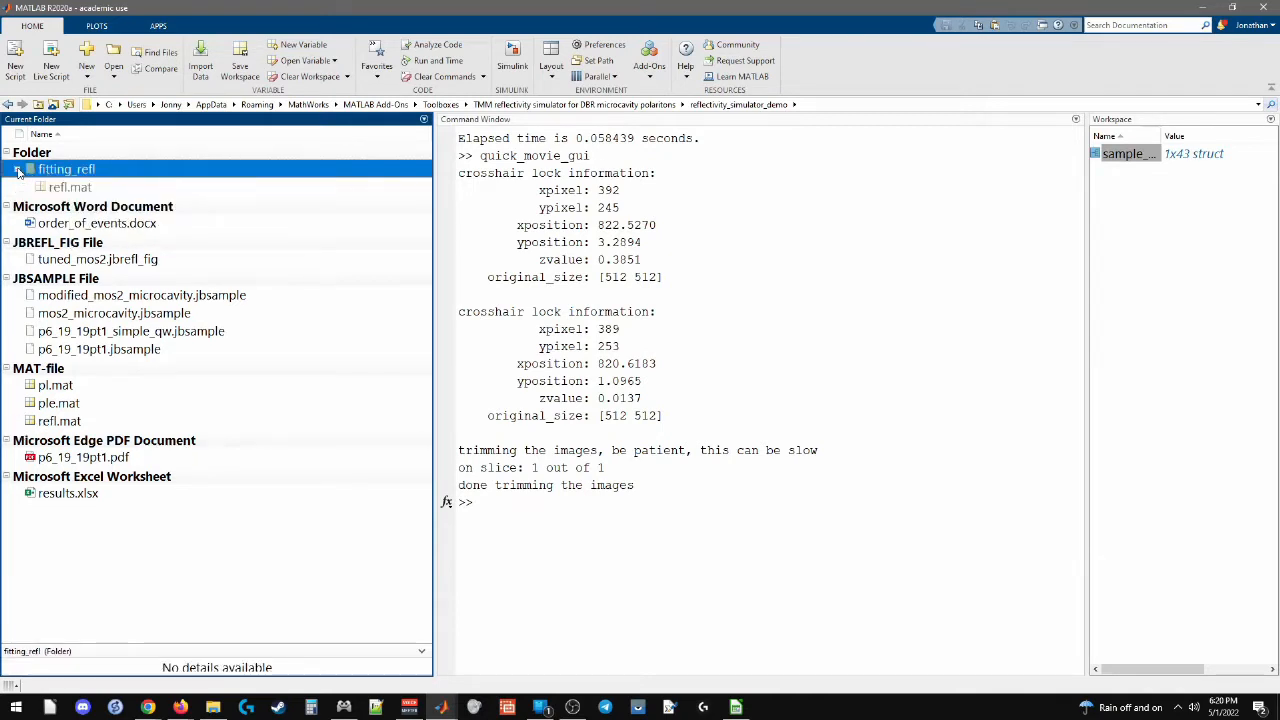
{"action": "double_click", "coordinate": [73, 172]}
Run quick_movie_gui and load the refl.mat data file into it
{"action": "left_click", "coordinate": [710, 555]}
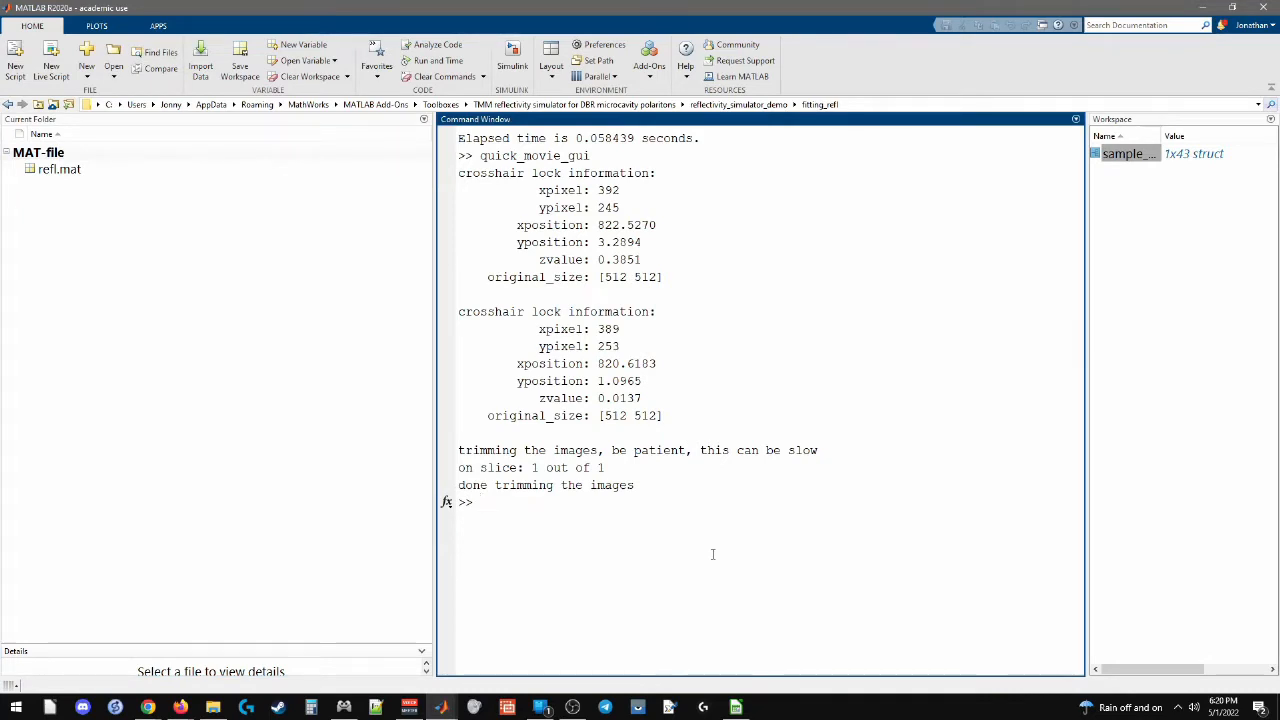
{"action": "key", "text": "Up"}
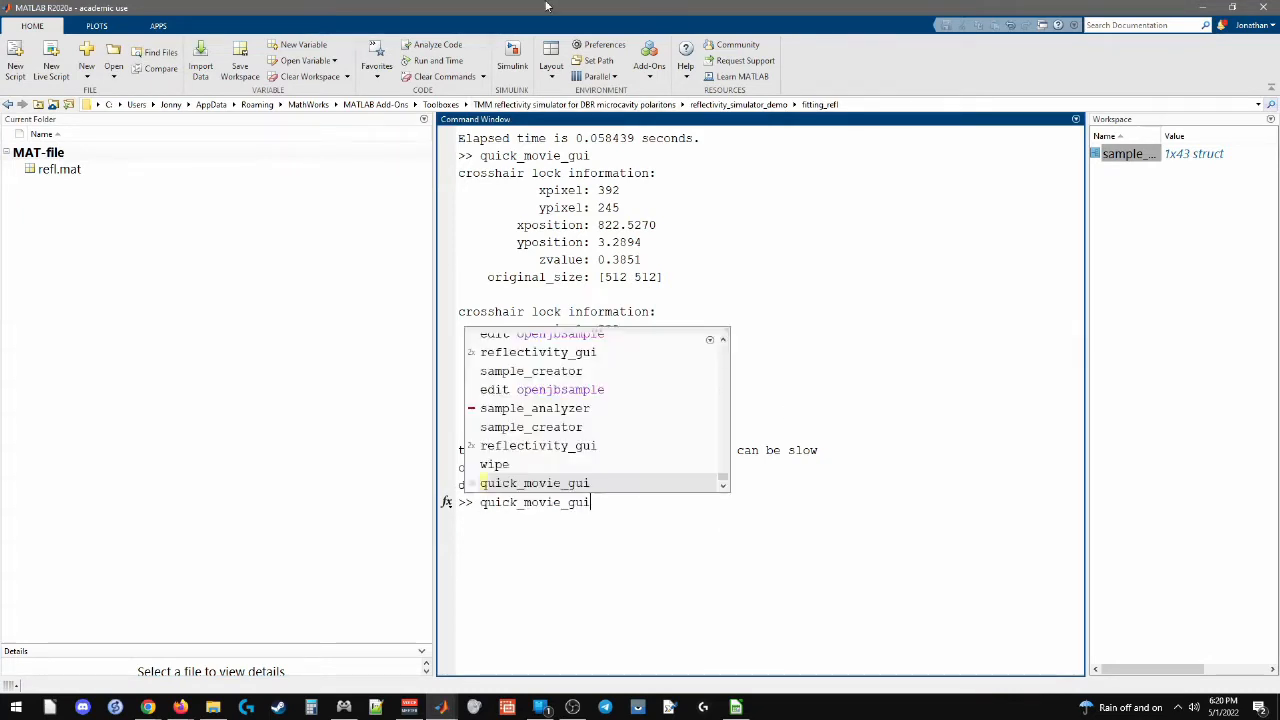
{"action": "key", "text": "Return"}
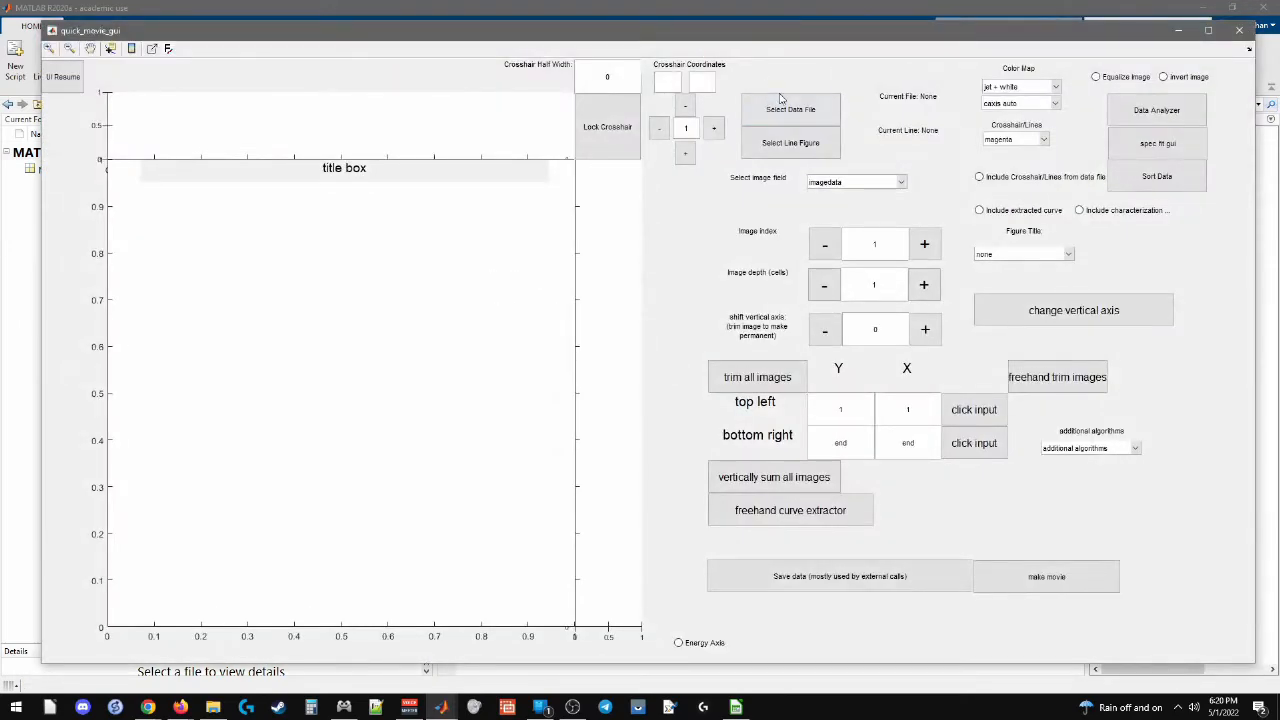
{"action": "left_click", "coordinate": [790, 110]}
{"action": "left_click", "coordinate": [248, 142]}
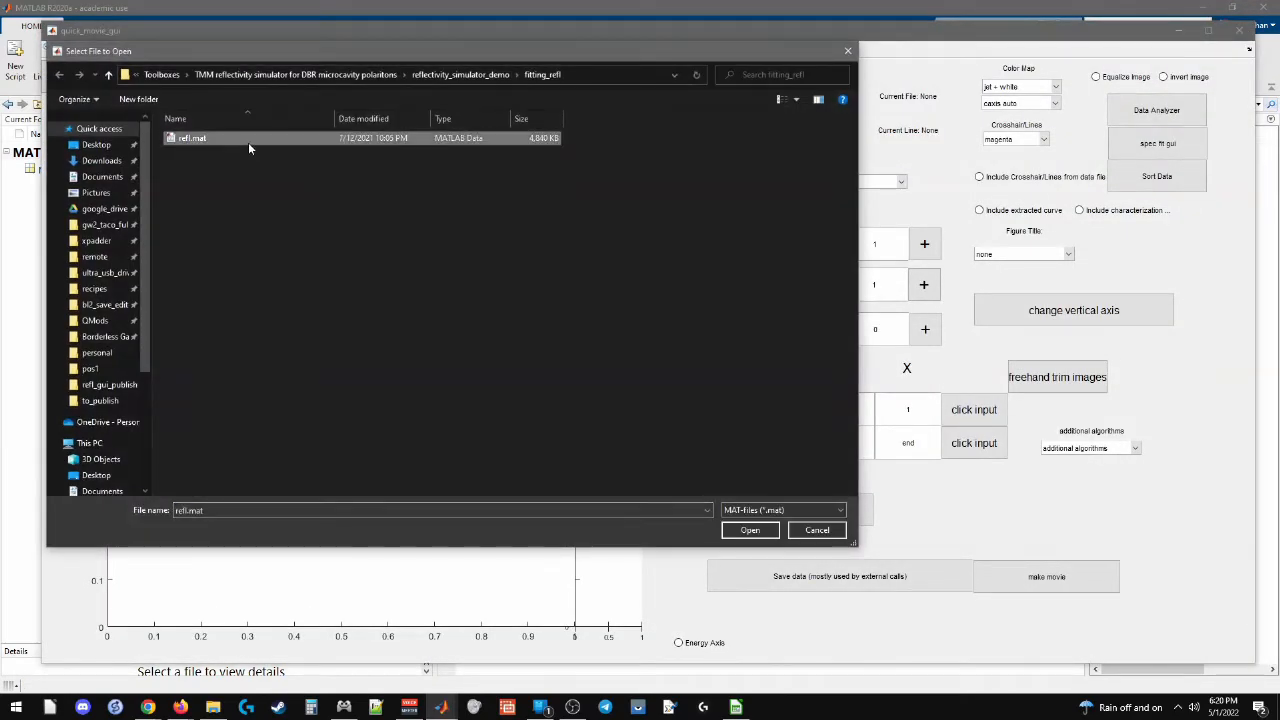
{"action": "double_click", "coordinate": [248, 142]}
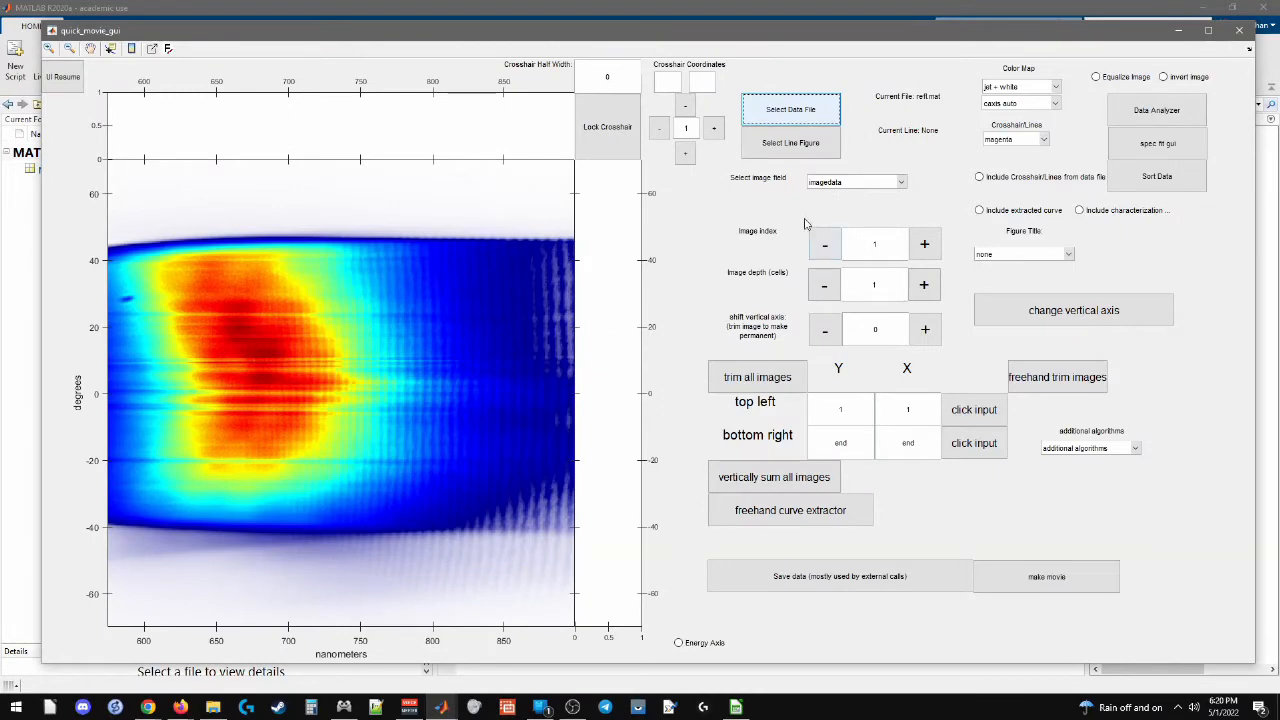
Examine the image fields imagedata2, imagedata3, imagedata4 and unpol_refl_imagedata one after another, and return to imagedata
{"action": "left_click", "coordinate": [835, 182]}
{"action": "left_click", "coordinate": [828, 206]}
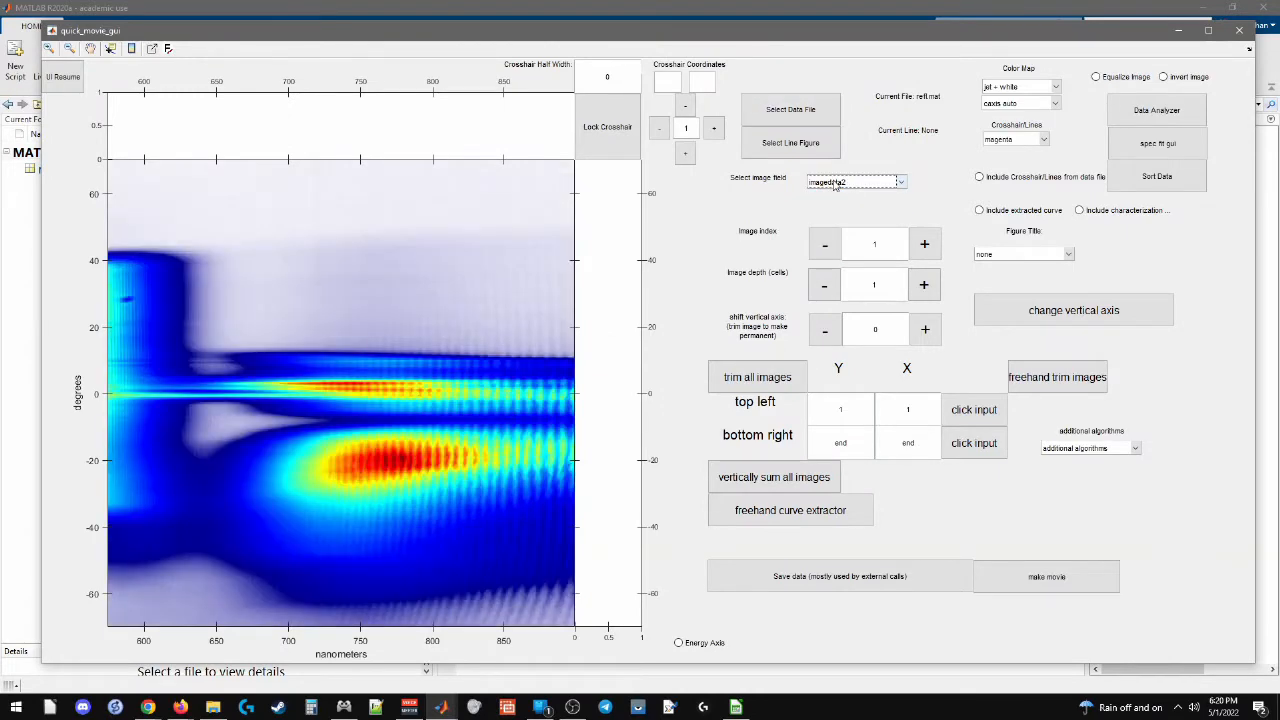
{"action": "left_click", "coordinate": [833, 182]}
{"action": "left_click", "coordinate": [842, 218]}
{"action": "left_click", "coordinate": [835, 183]}
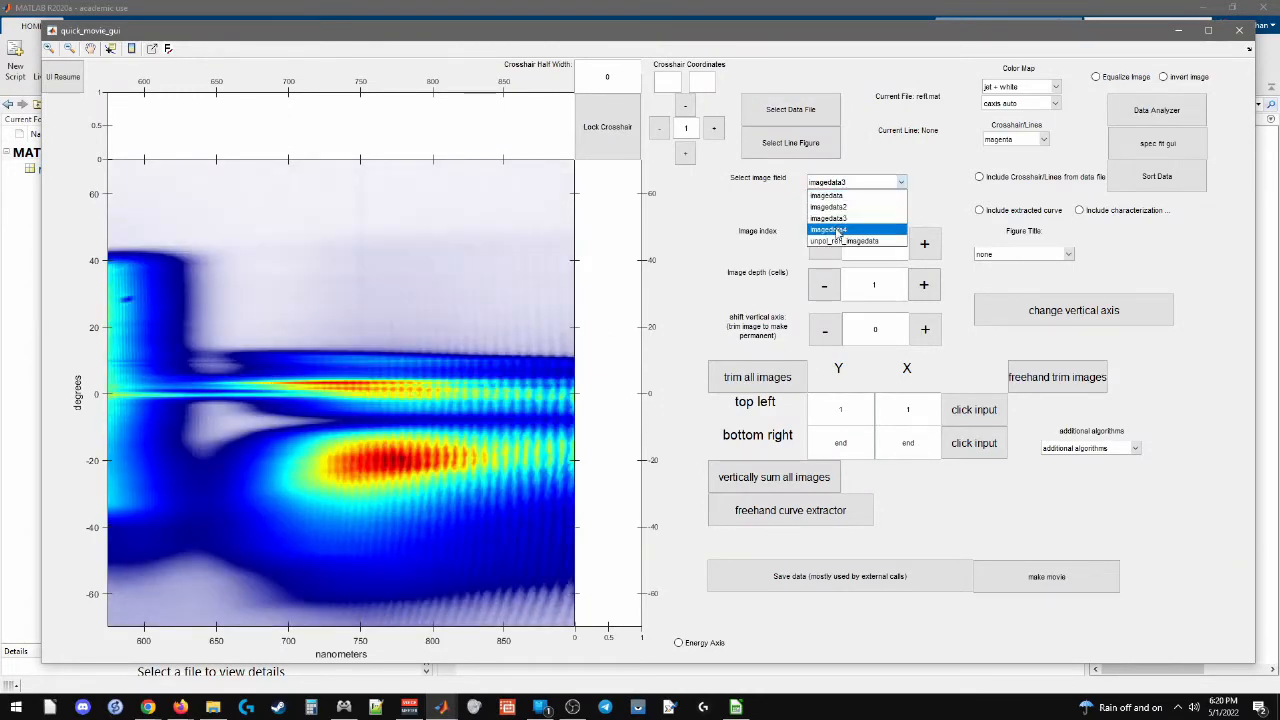
{"action": "left_click", "coordinate": [838, 229]}
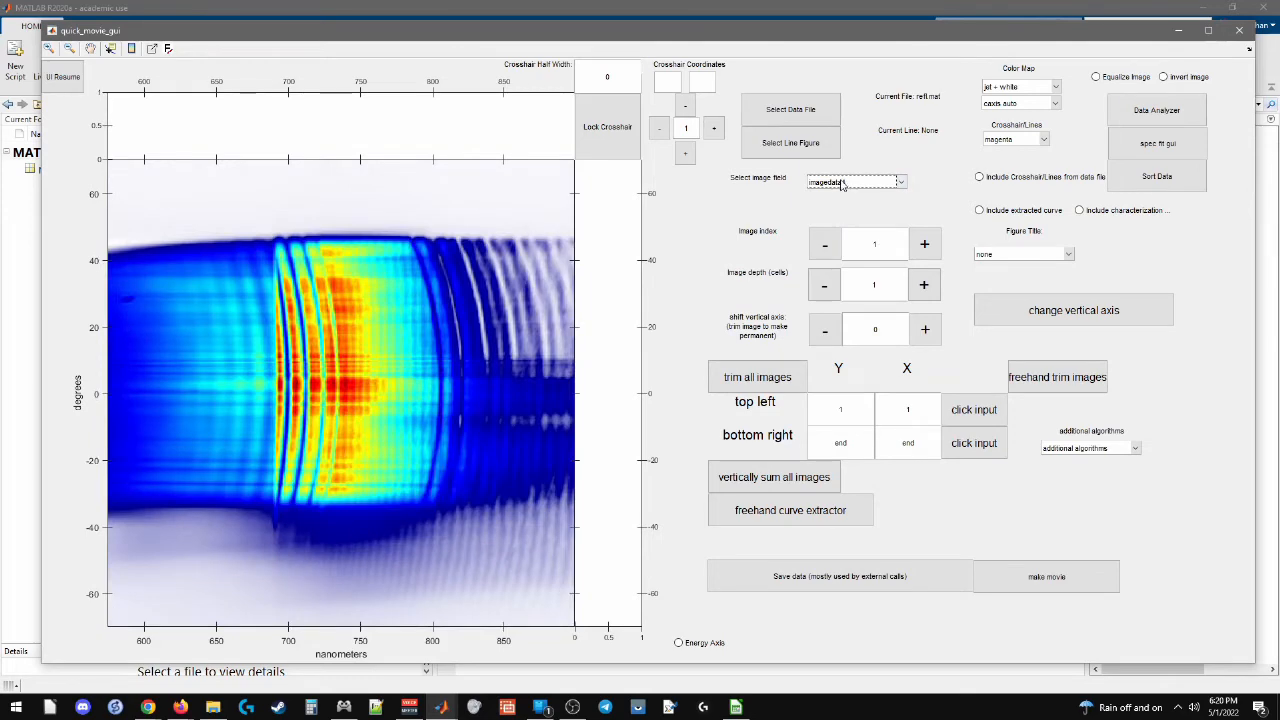
{"action": "left_click", "coordinate": [843, 184]}
{"action": "left_click", "coordinate": [838, 241]}
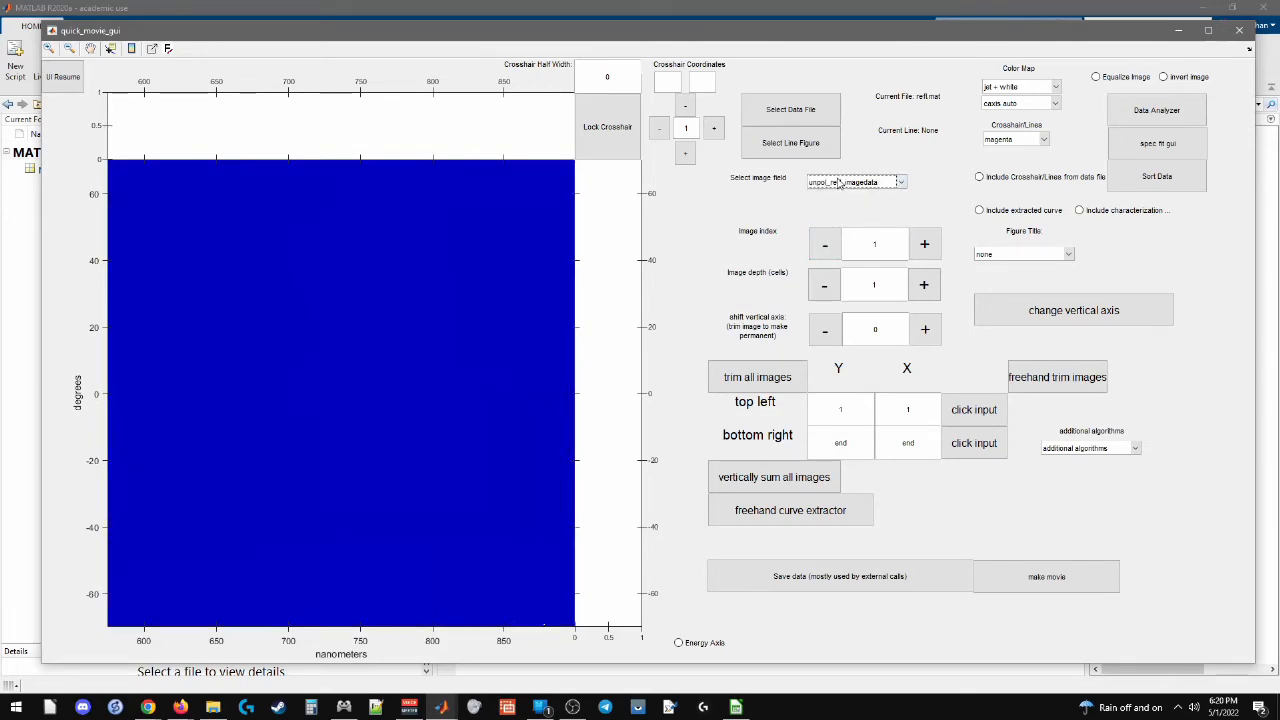
{"action": "left_click", "coordinate": [840, 183]}
{"action": "left_click", "coordinate": [827, 200]}
{"action": "left_click", "coordinate": [1108, 116]}
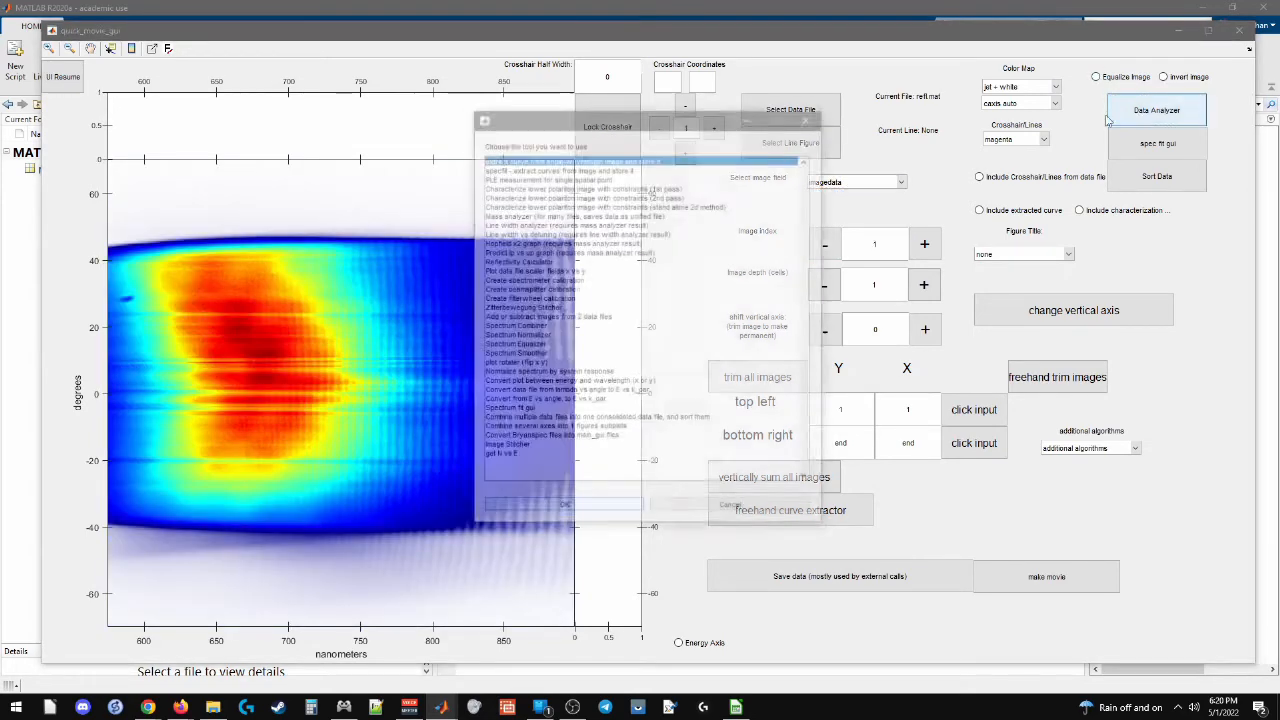
{"action": "left_click", "coordinate": [516, 261]}
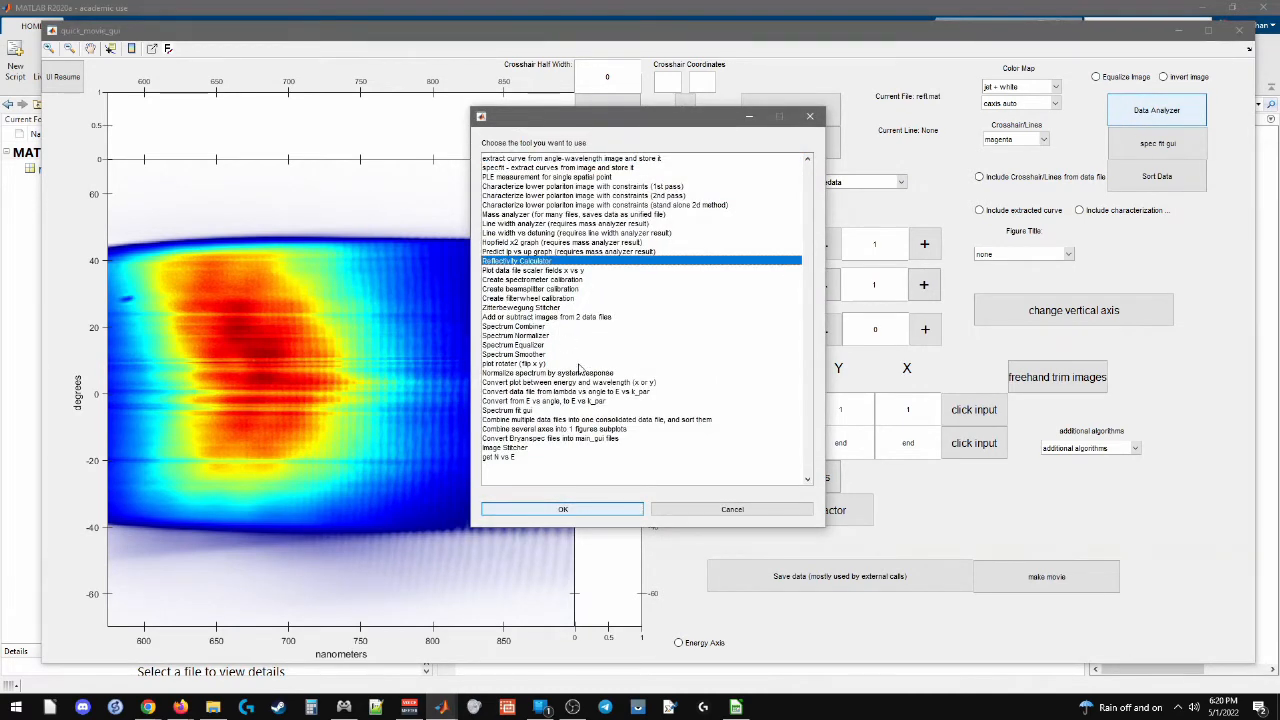
{"action": "left_click", "coordinate": [810, 118]}
Display the unpol_refl_imagedata field and equalize its image
{"action": "left_click", "coordinate": [856, 183]}
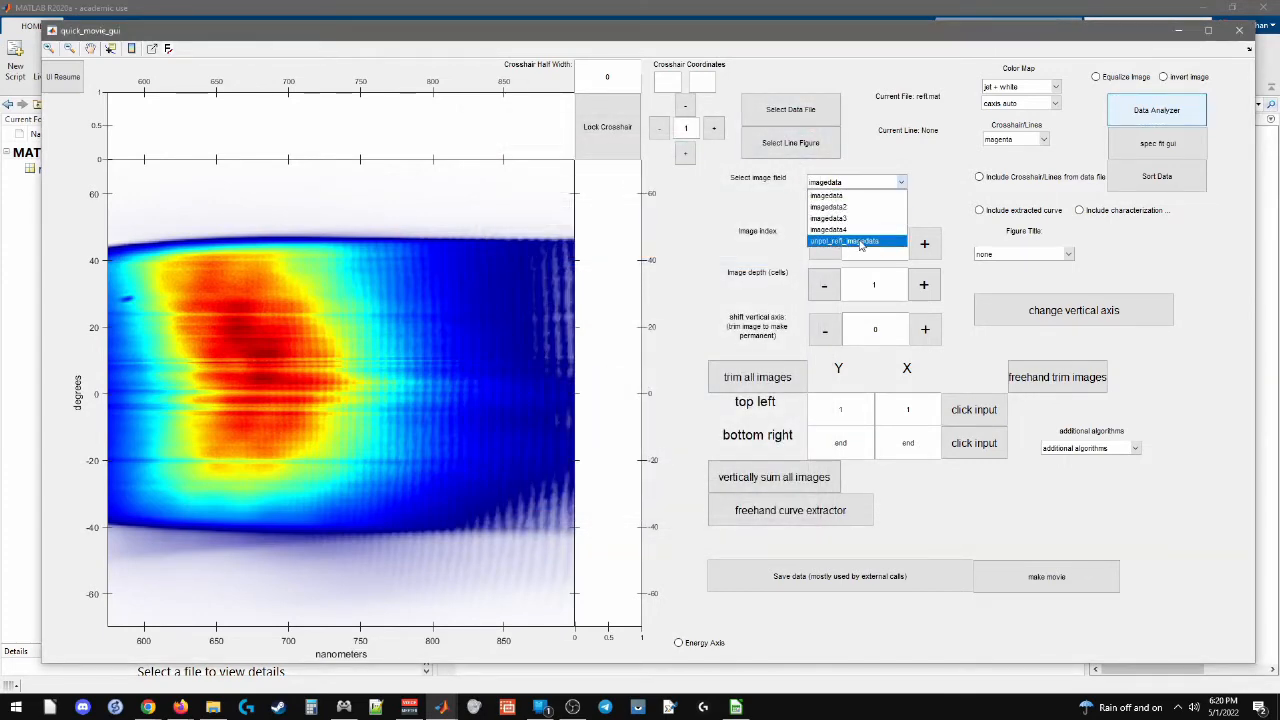
{"action": "left_click", "coordinate": [860, 243]}
{"action": "left_click", "coordinate": [925, 245]}
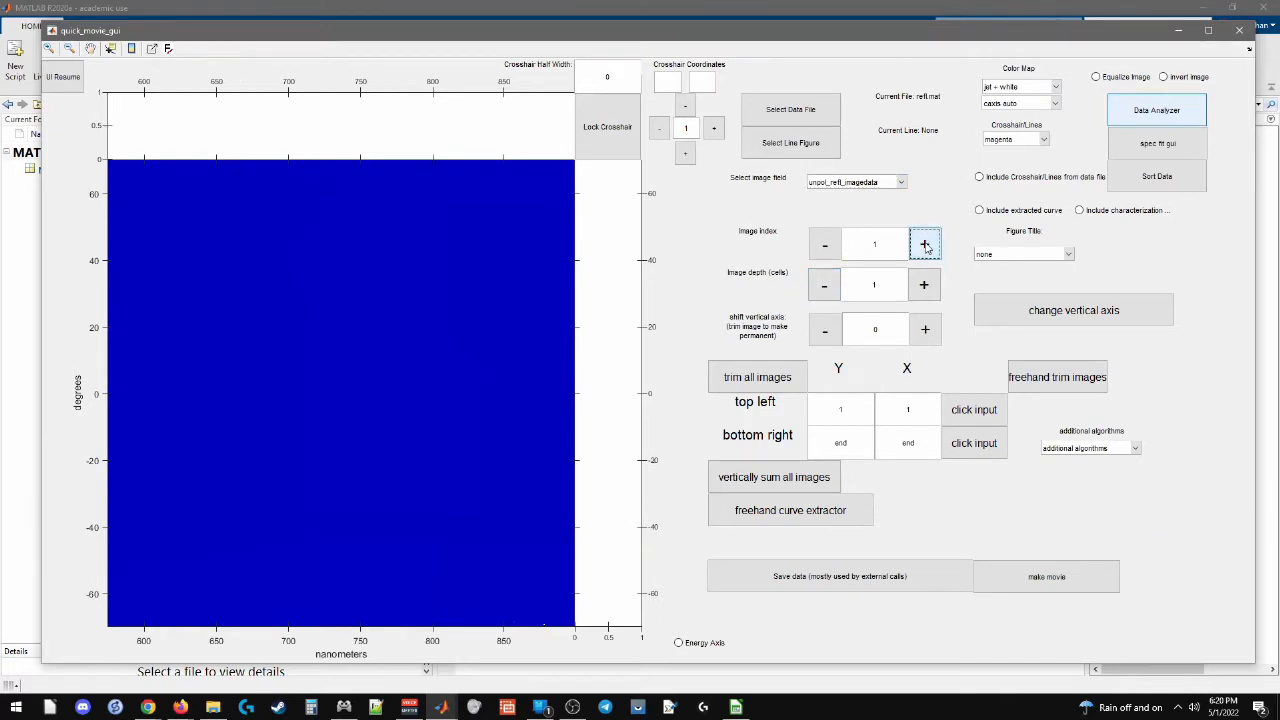
{"action": "left_click", "coordinate": [825, 245]}
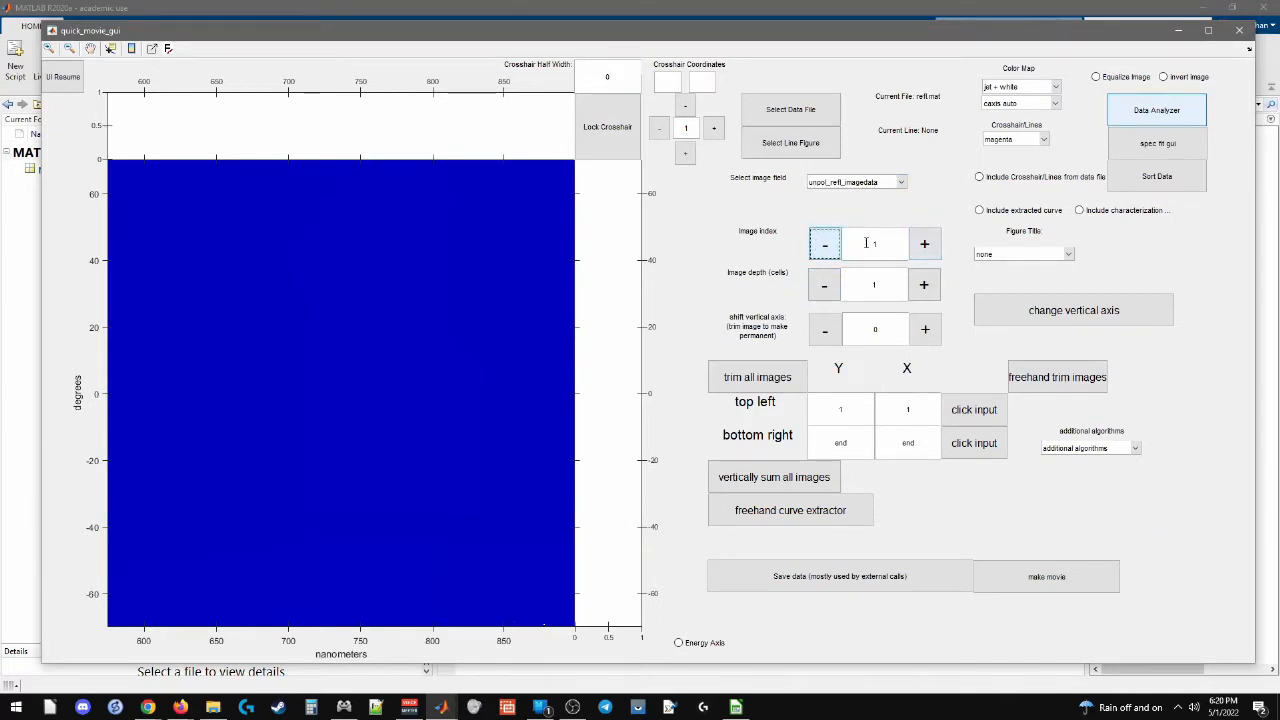
{"action": "left_click", "coordinate": [860, 182]}
{"action": "left_click", "coordinate": [860, 182]}
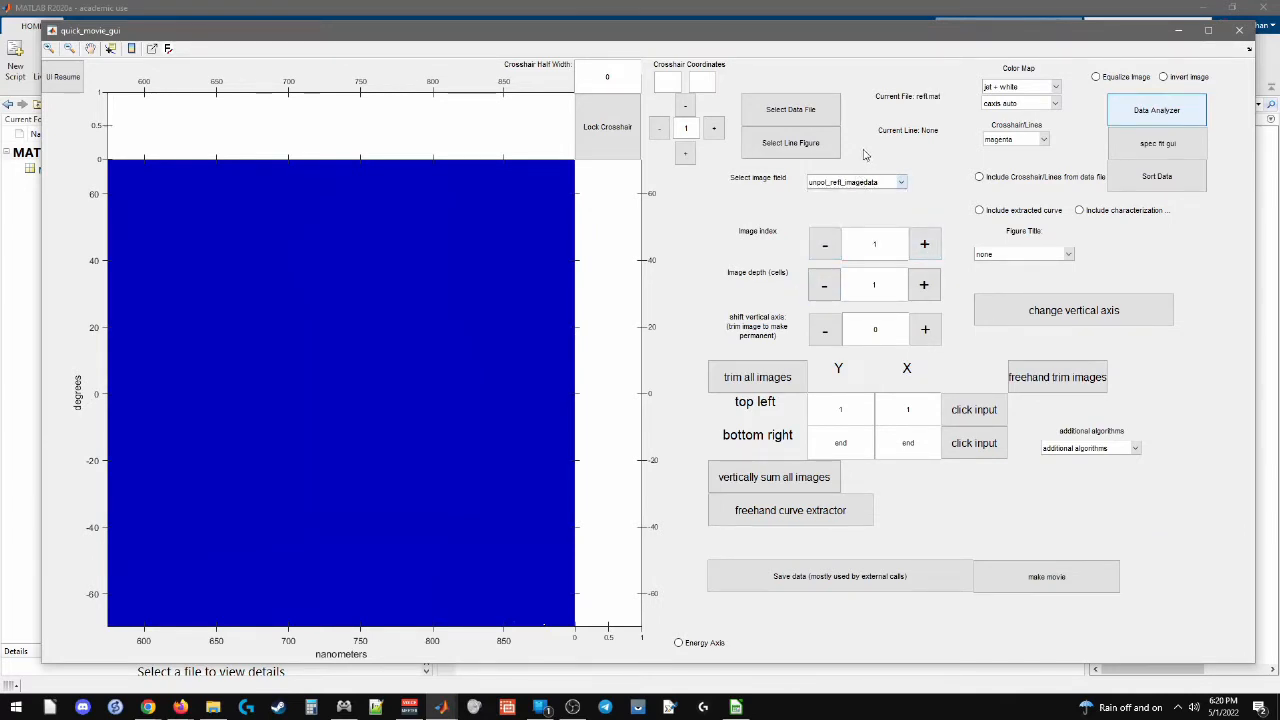
{"action": "left_click", "coordinate": [1117, 79]}
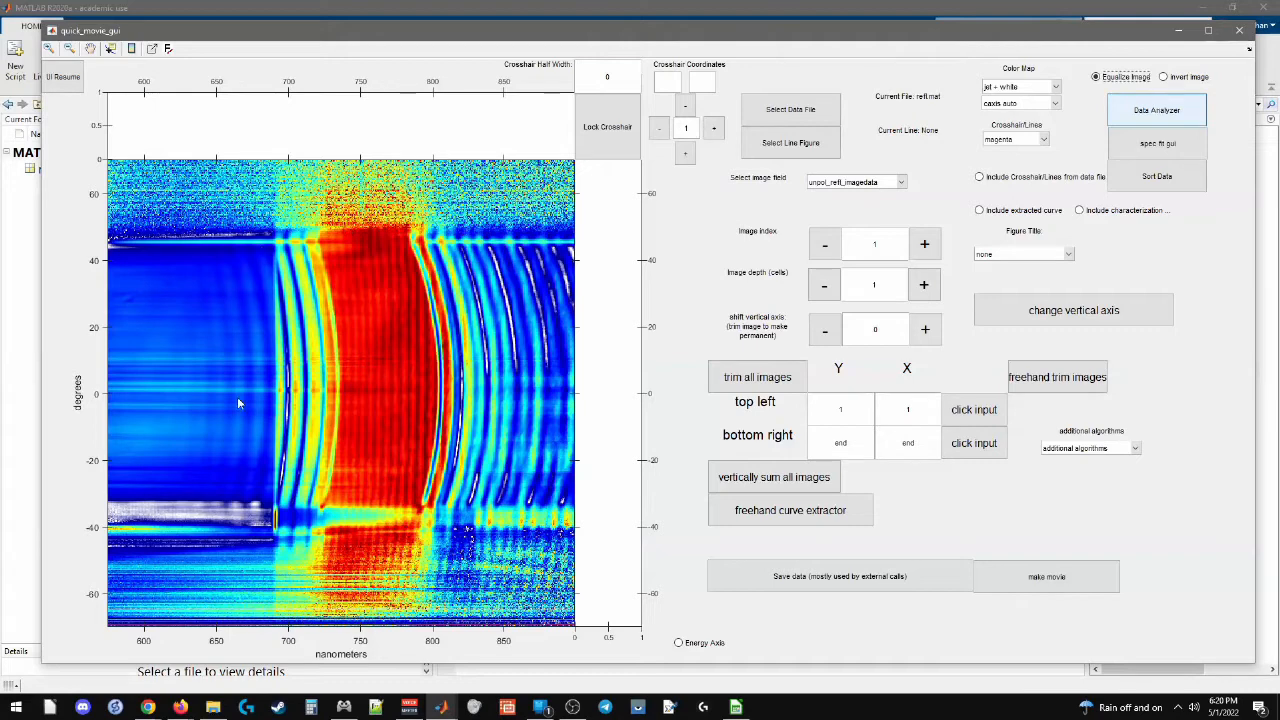
Inspect the cross-sections at a crosshair locked near 790 nm and 4 degrees, and a data tip on the fringe near 822 nm
{"action": "left_click", "coordinate": [607, 127]}
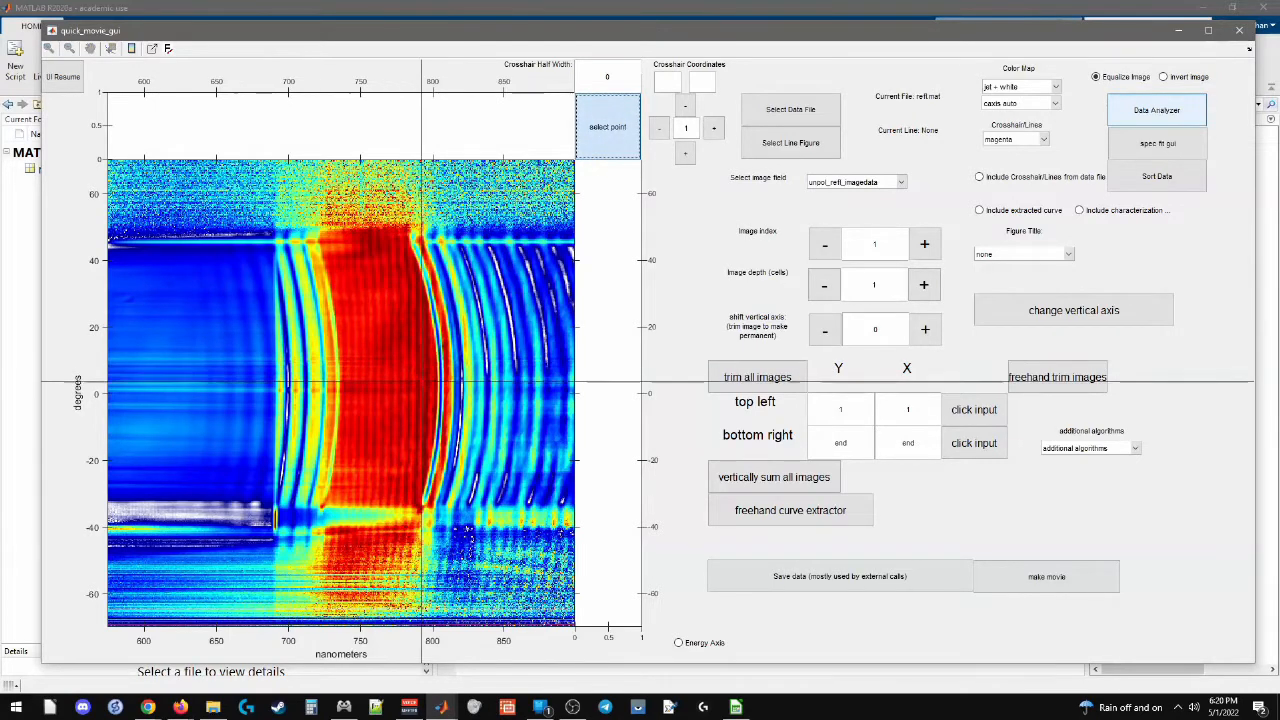
{"action": "left_click", "coordinate": [422, 386]}
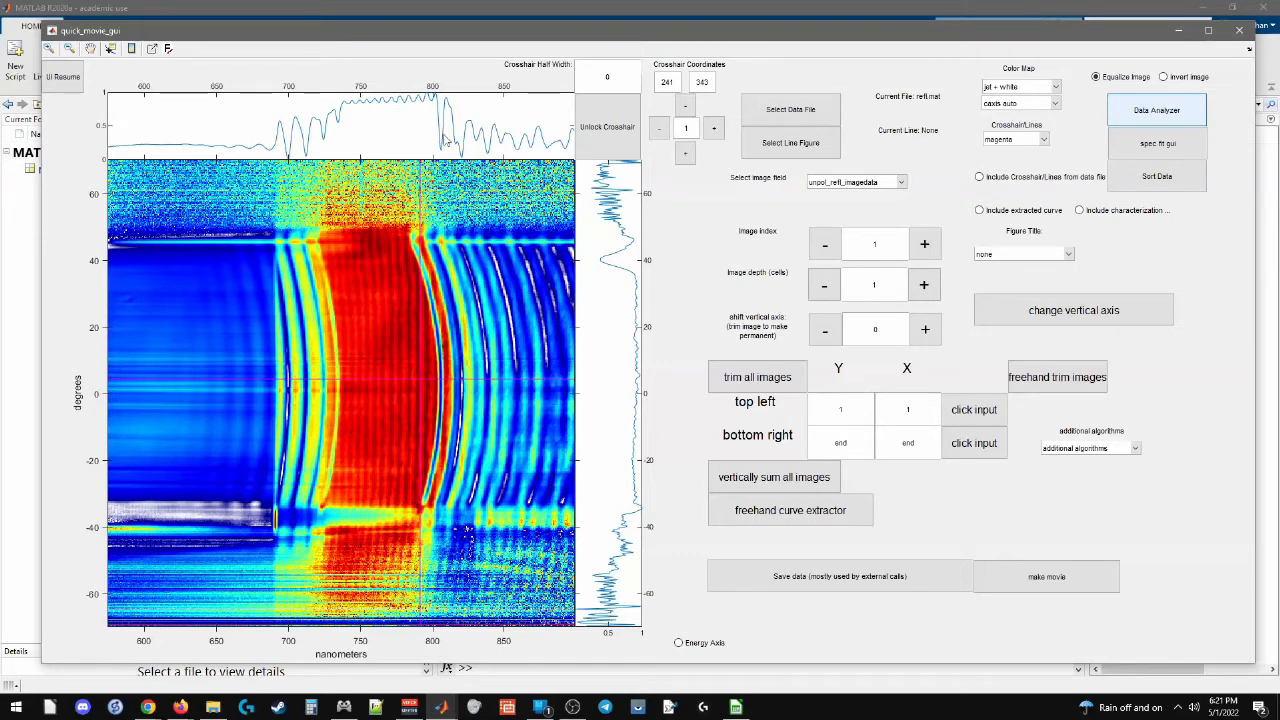
{"action": "left_click", "coordinate": [112, 49]}
{"action": "left_click_drag", "start_coordinate": [340, 258], "coordinate": [465, 412]}
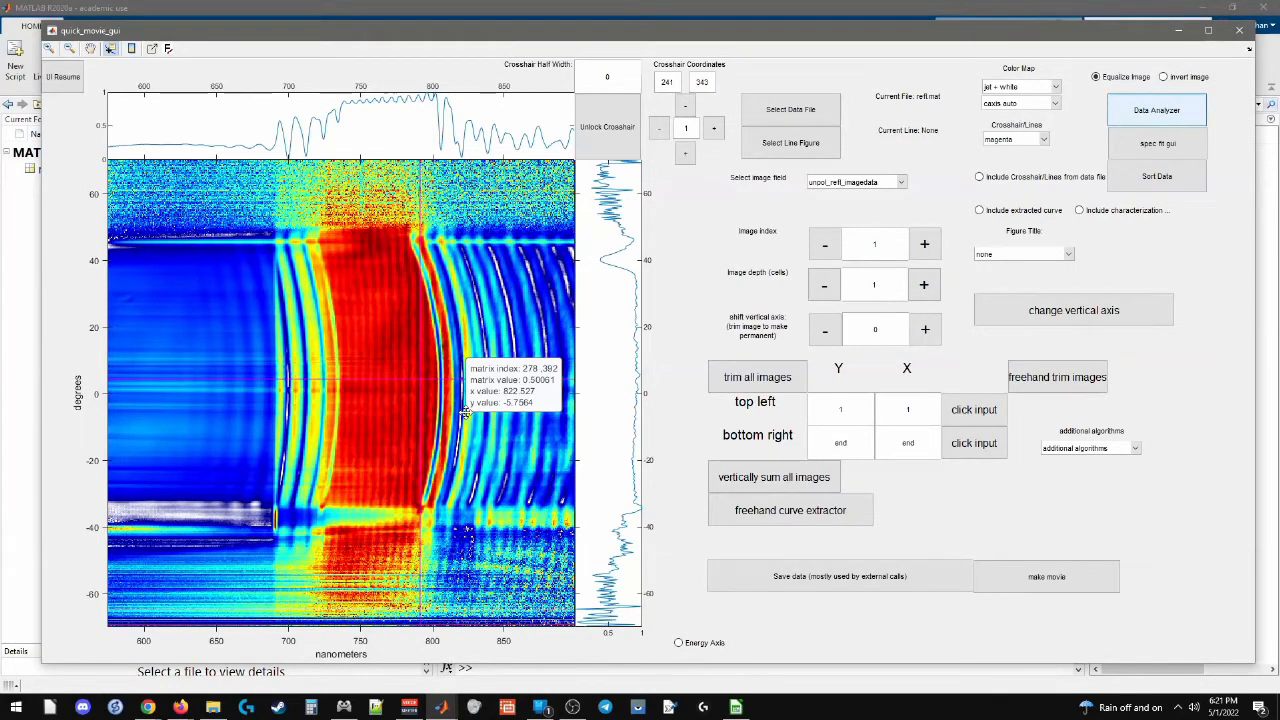
{"action": "left_click", "coordinate": [465, 412]}
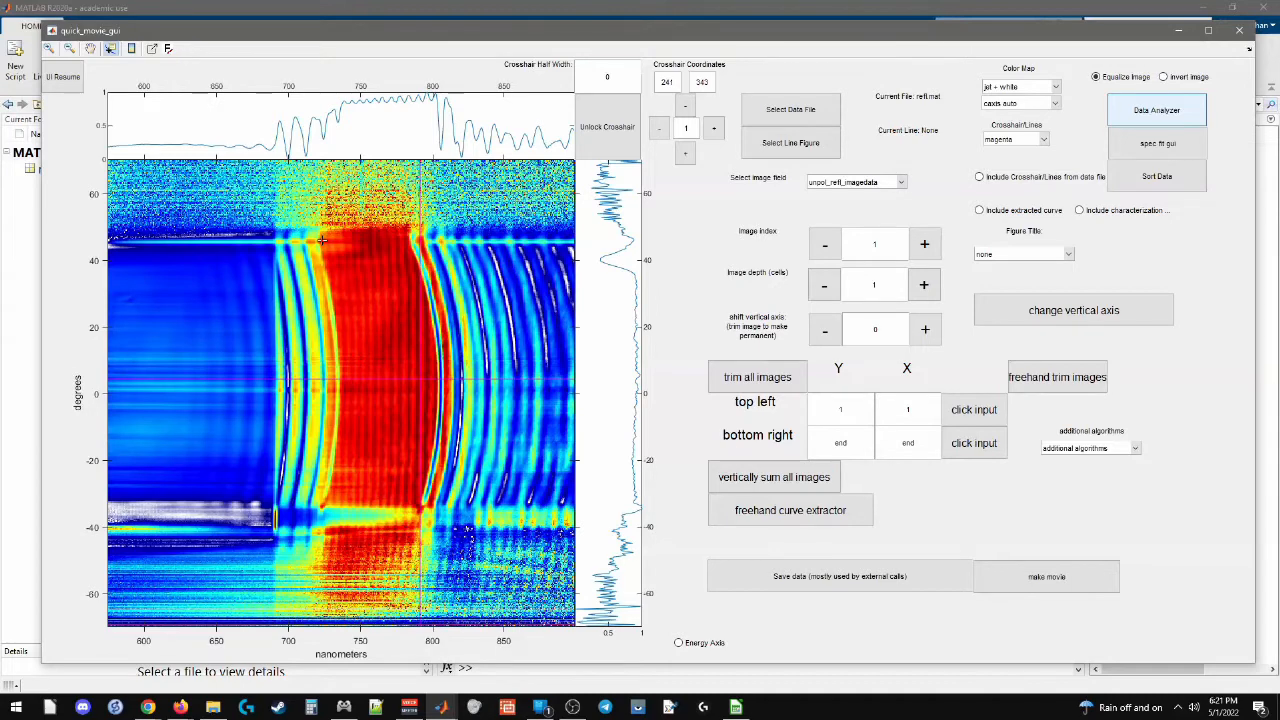
{"action": "left_click", "coordinate": [607, 127]}
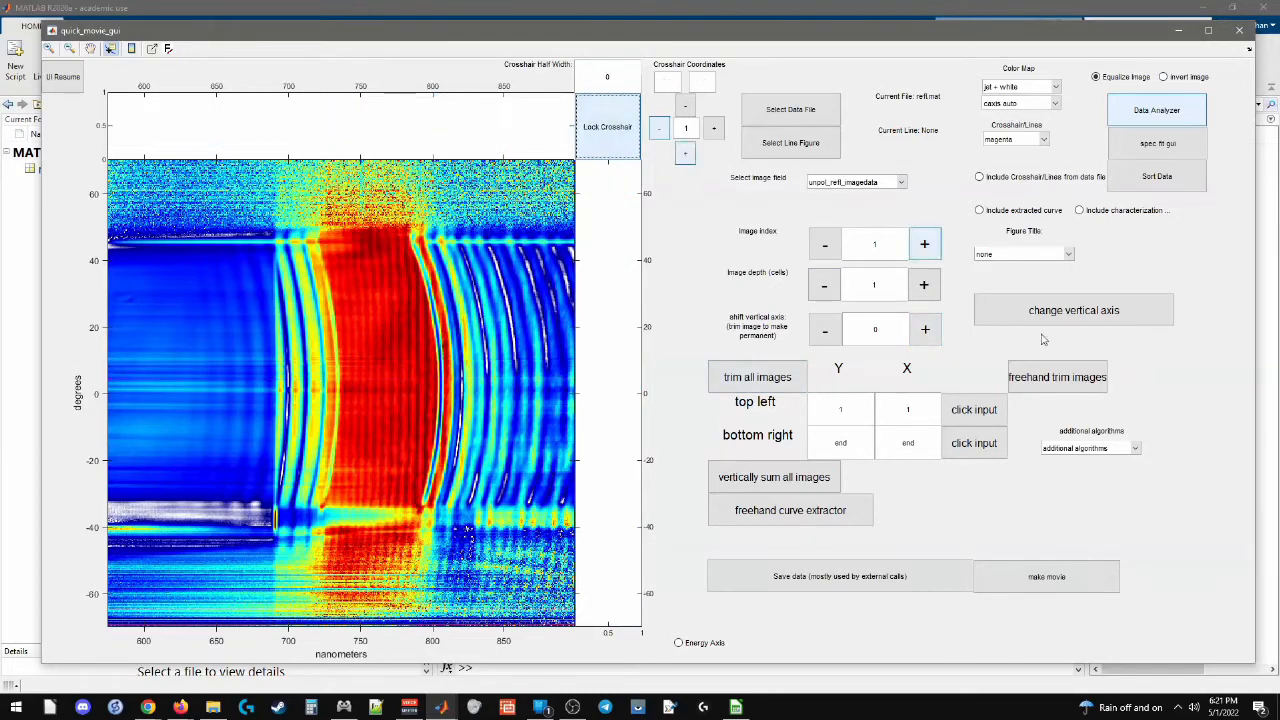
Trim all images from top left Y 98, X 189 to bottom right Y 375, X 434, picking both corners on the image
{"action": "left_click", "coordinate": [974, 417]}
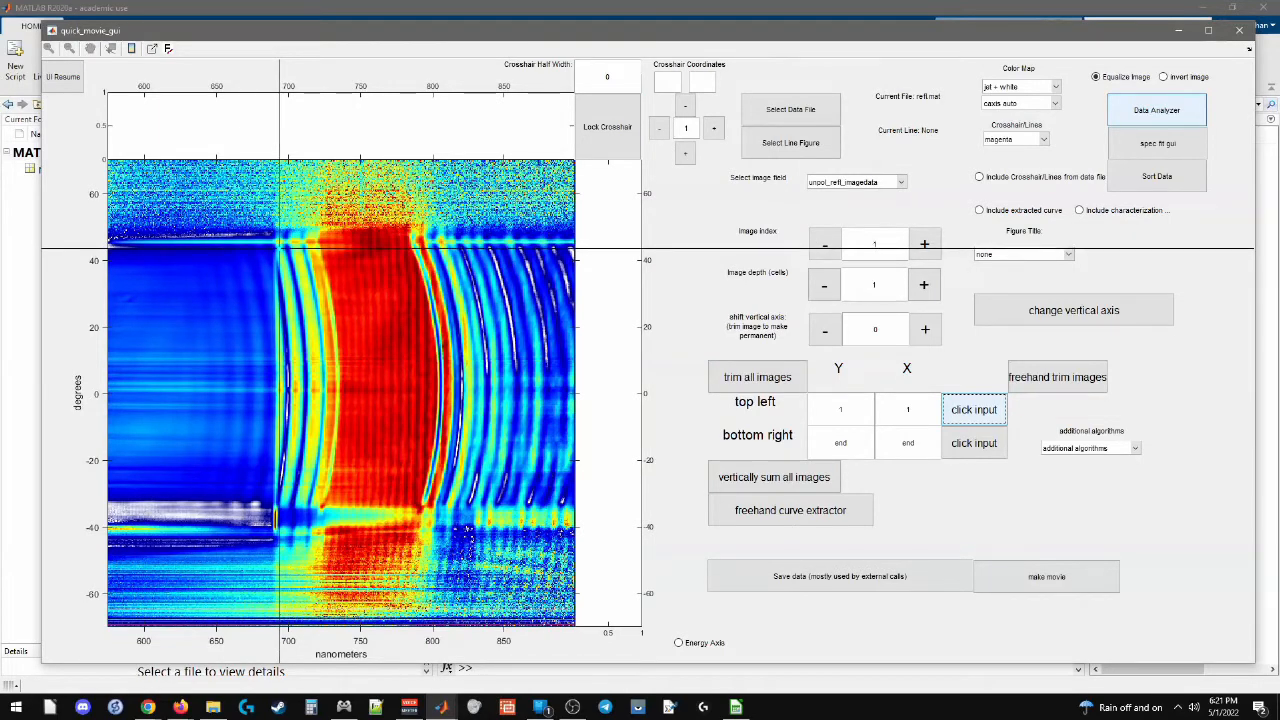
{"action": "left_click", "coordinate": [280, 248]}
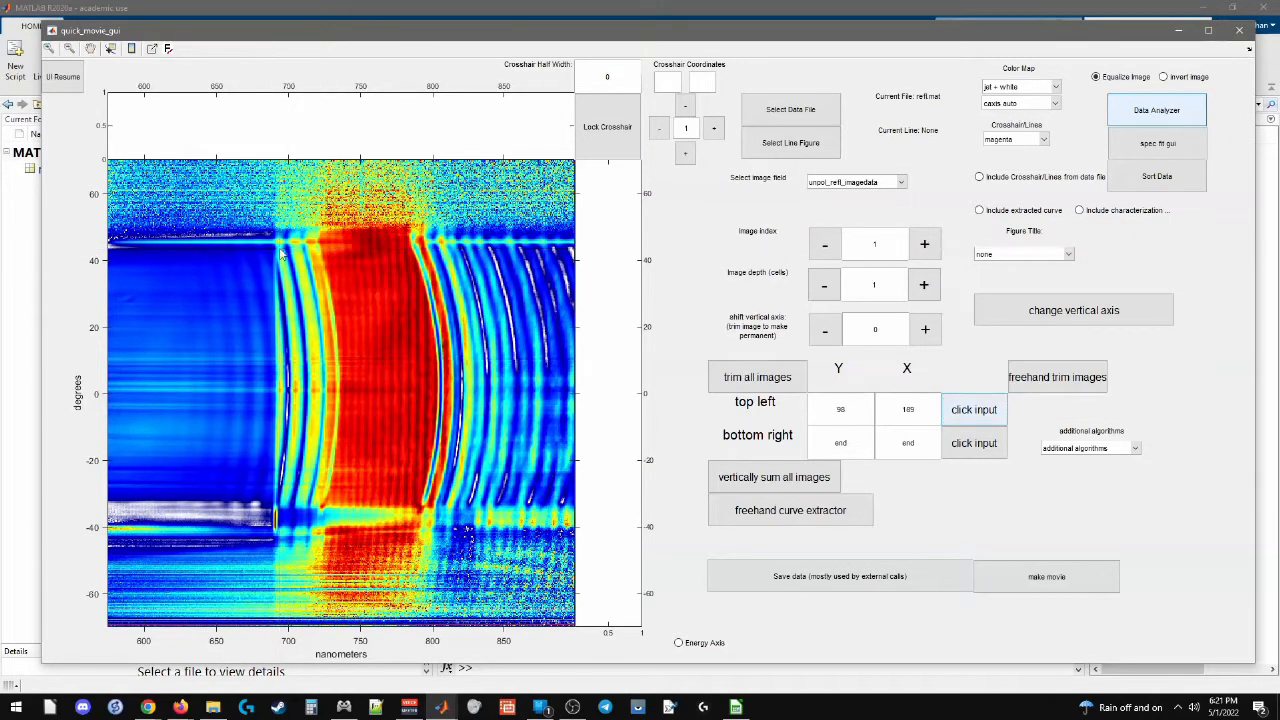
{"action": "left_click", "coordinate": [975, 443]}
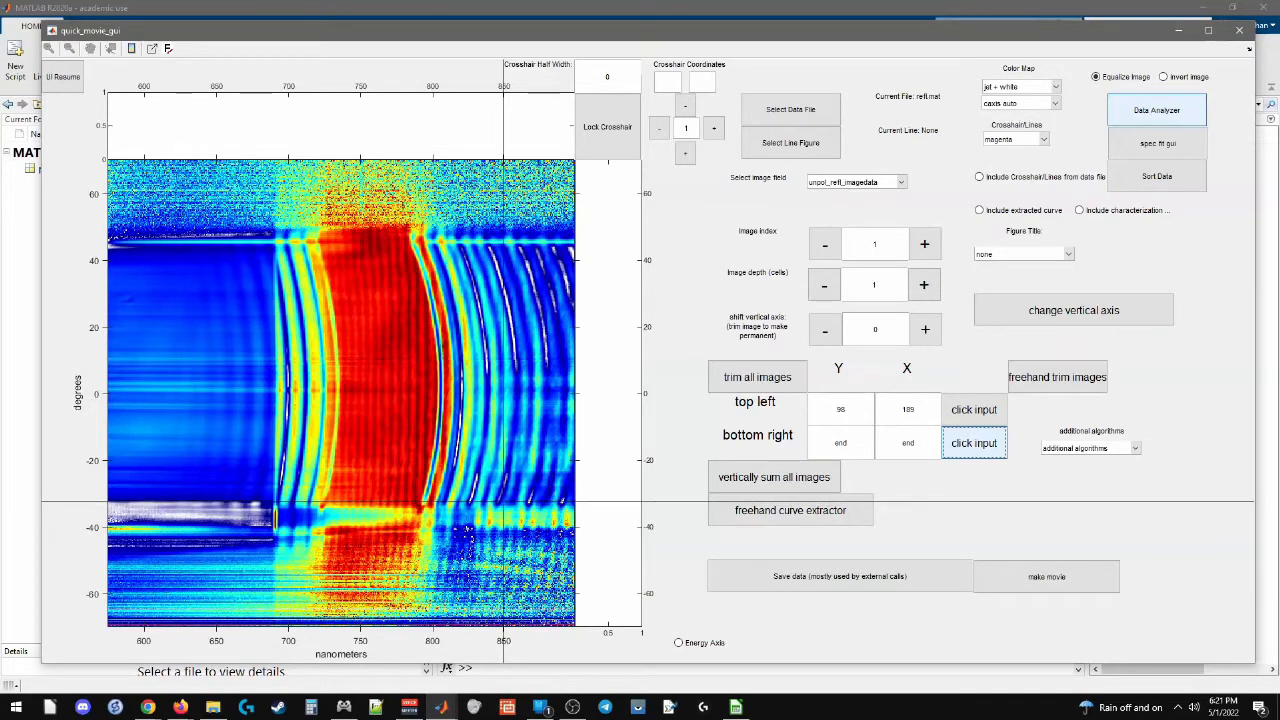
{"action": "left_click", "coordinate": [503, 501]}
{"action": "left_click", "coordinate": [757, 380]}
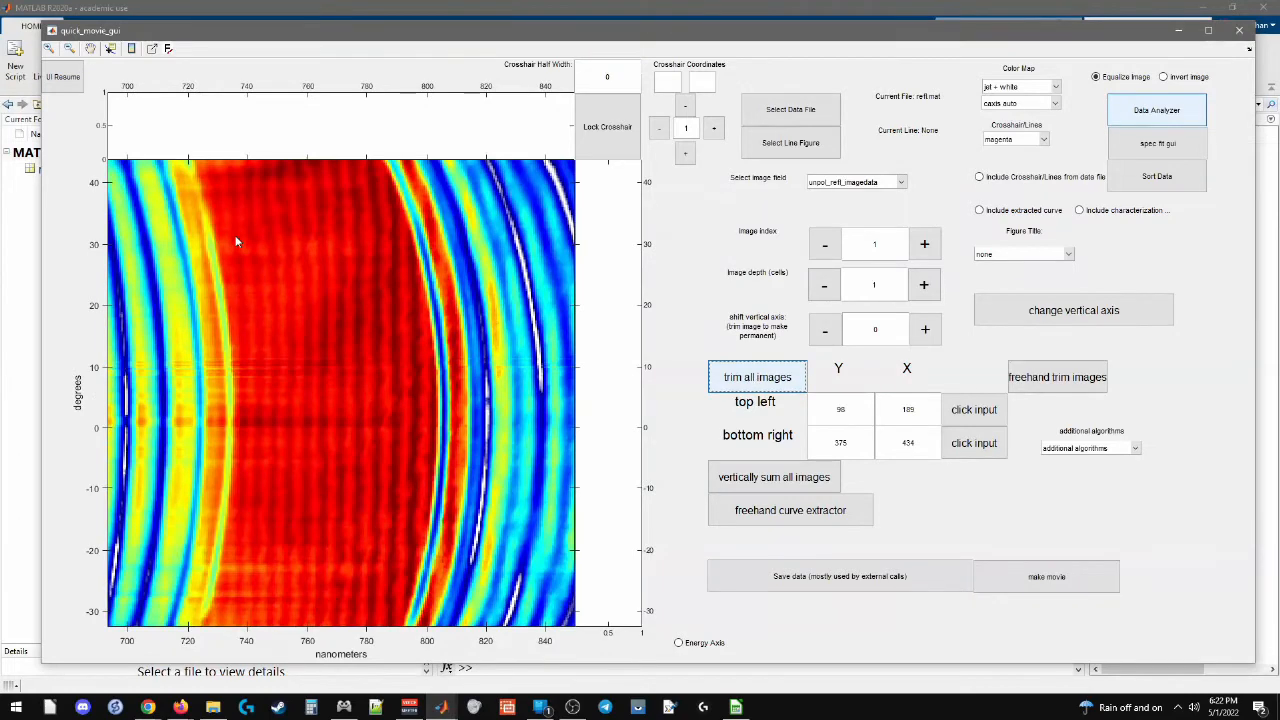
Lock the crosshair on the vertex of the bright fringe near 734 nm and 3 degrees, using a horizontal-only zoom
{"action": "left_click", "coordinate": [49, 50]}
{"action": "right_click", "coordinate": [252, 381]}
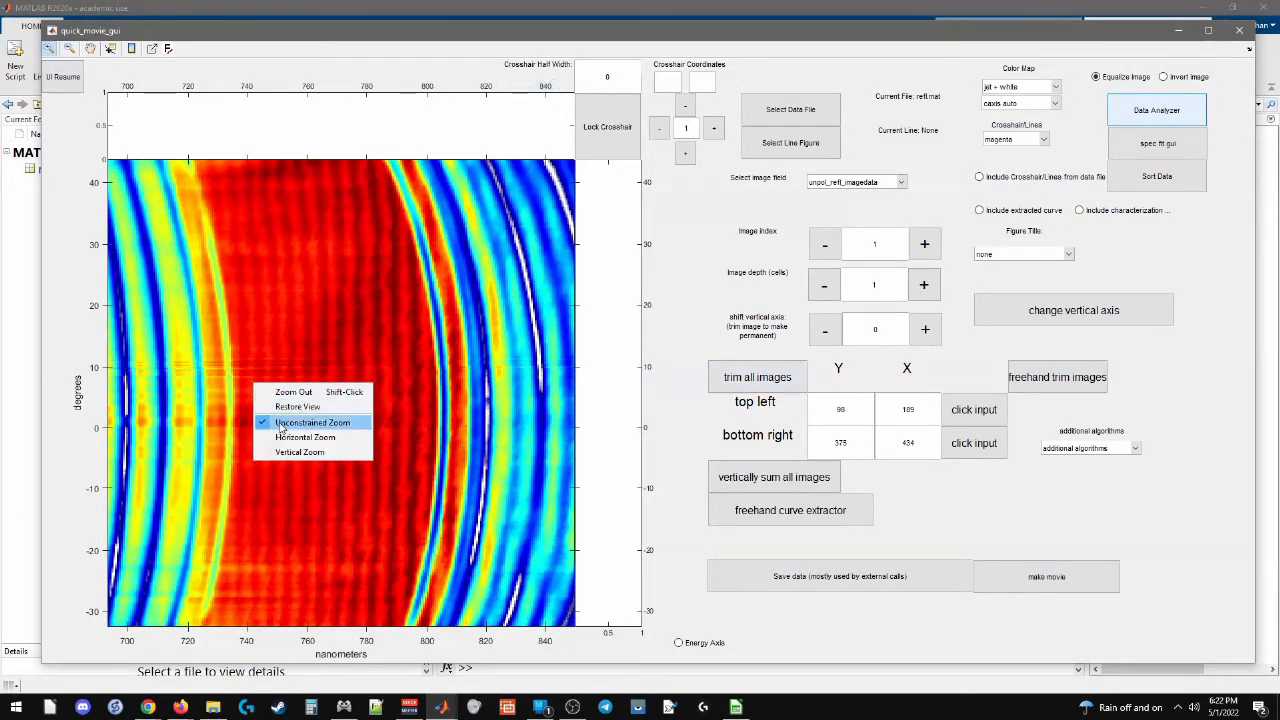
{"action": "left_click", "coordinate": [290, 437]}
{"action": "left_click_drag", "start_coordinate": [262, 415], "coordinate": [150, 405]}
{"action": "left_click_drag", "start_coordinate": [311, 414], "coordinate": [577, 426]}
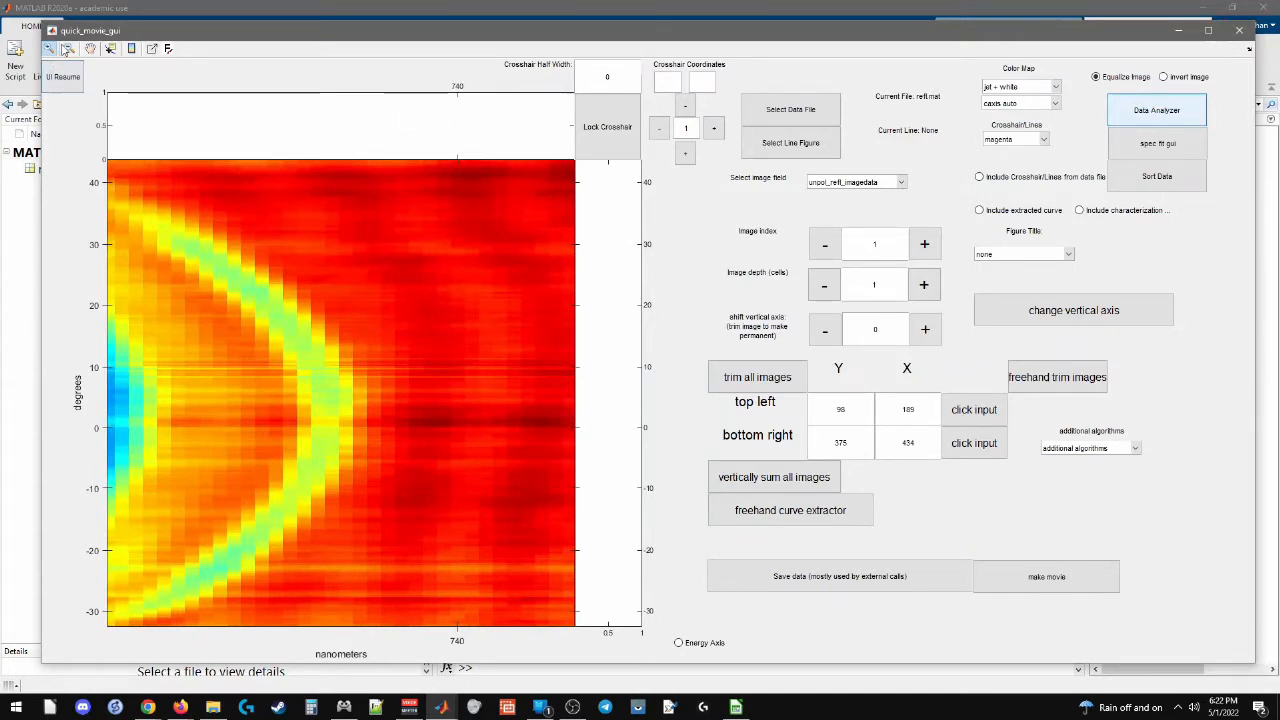
{"action": "left_click", "coordinate": [607, 127]}
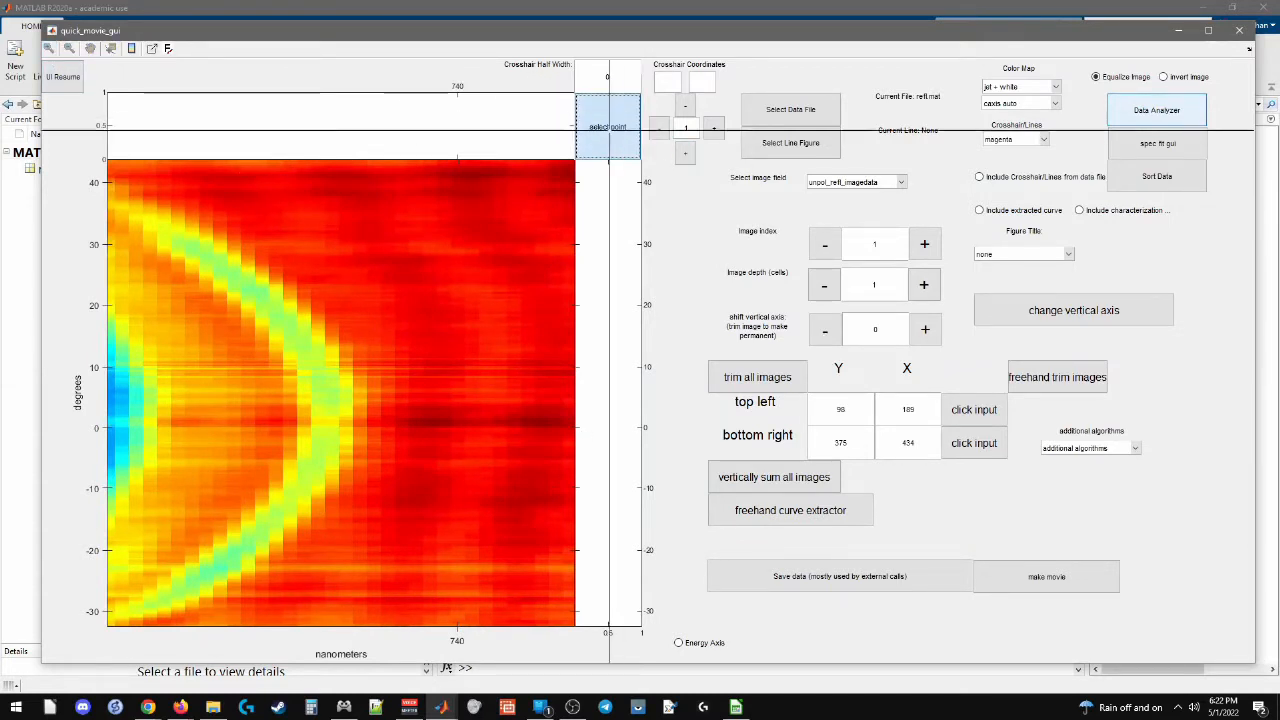
{"action": "left_click", "coordinate": [333, 409]}
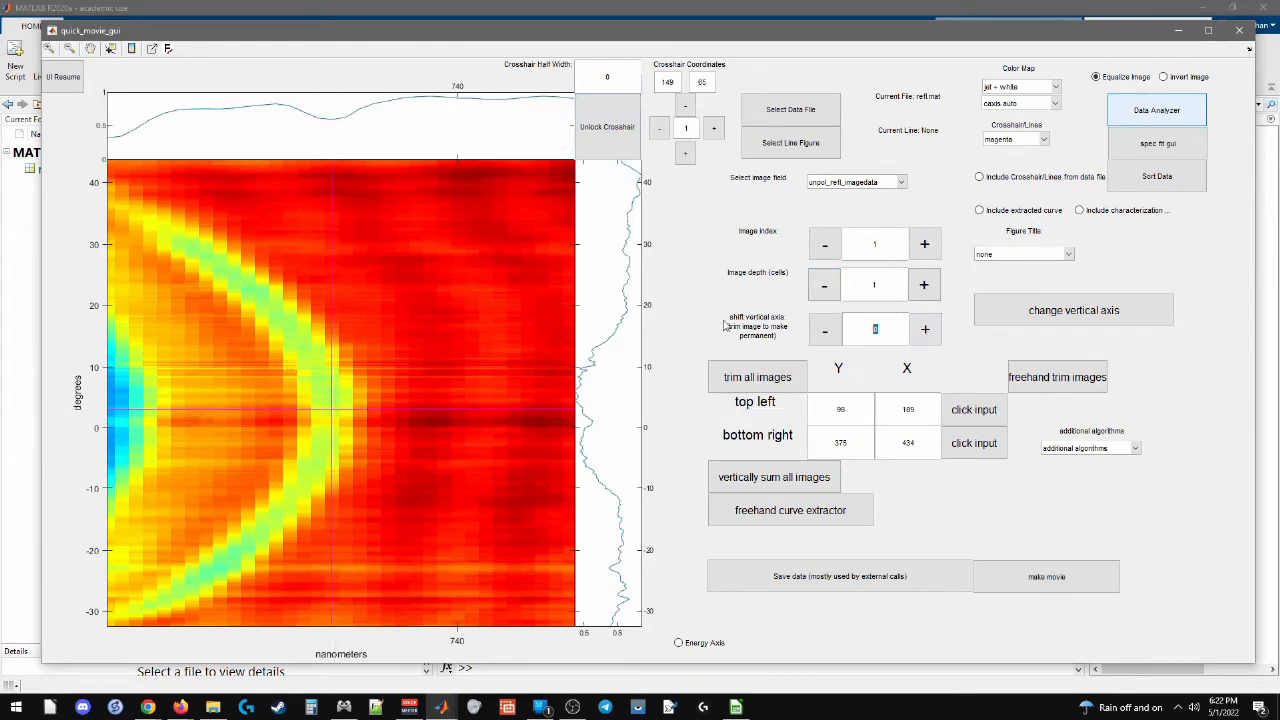
Try a vertical axis shift of 2, and set it to -3 so the fringe vertex lies at zero degrees
{"action": "type", "text": "2"}
{"action": "key", "text": "Return"}
{"action": "left_click_drag", "start_coordinate": [902, 330], "coordinate": [799, 308]}
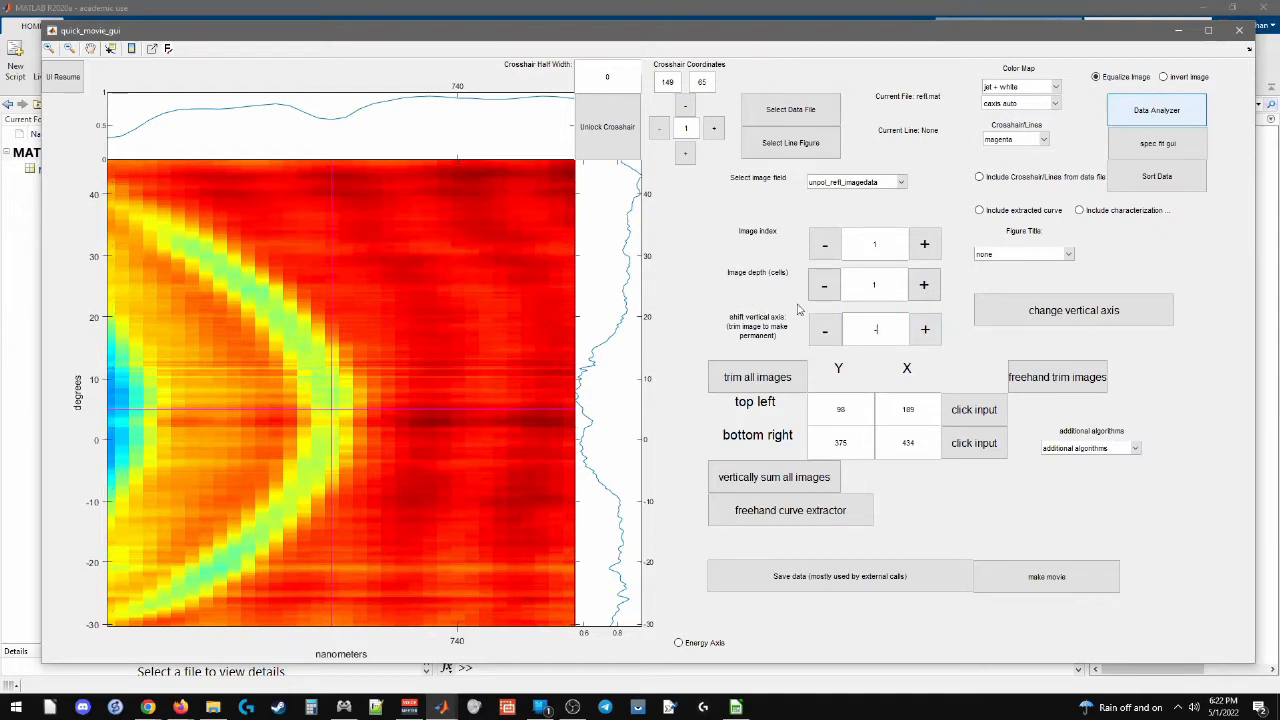
{"action": "left_click", "coordinate": [825, 330]}
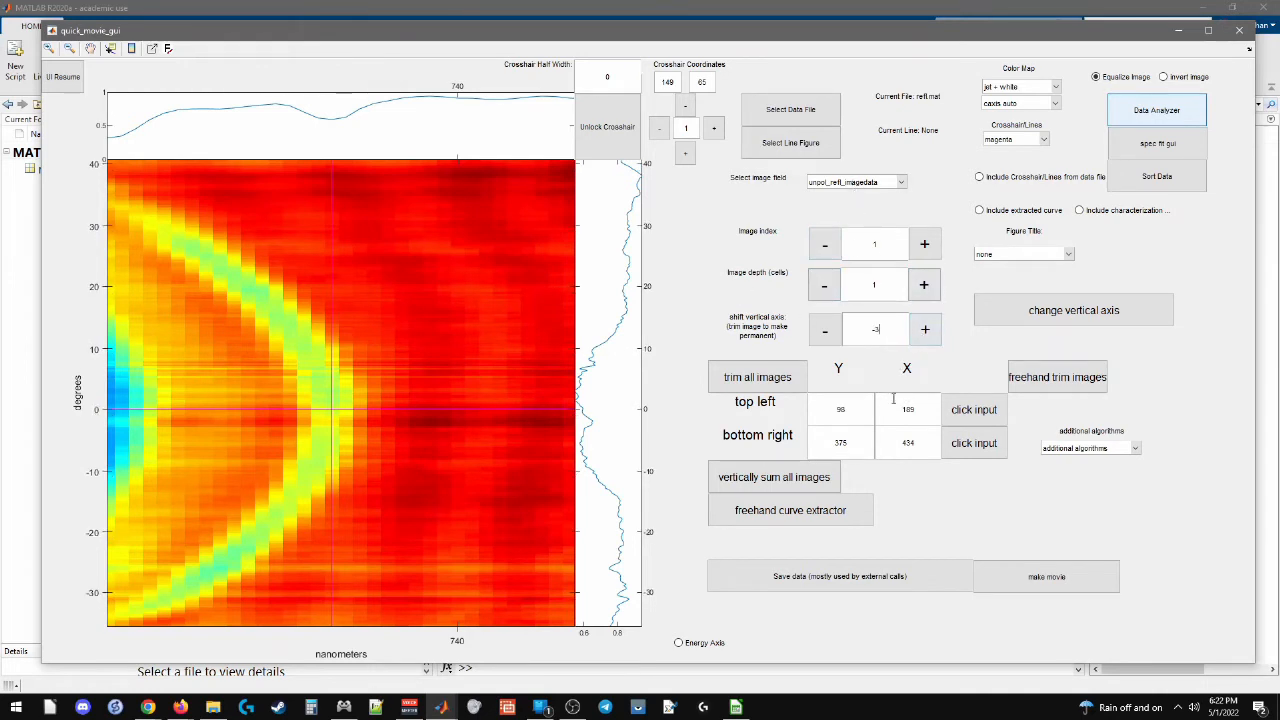
Reset the trim corners to 1, 1 and end, end, and trim all images to make the axis shift permanent
{"action": "type", "text": "1"}
{"action": "key", "text": "Tab"}
{"action": "type", "text": "1"}
{"action": "key", "text": "Tab"}
{"action": "type", "text": "6"}
{"action": "key", "text": "Tab"}
{"action": "left_click", "coordinate": [782, 385]}
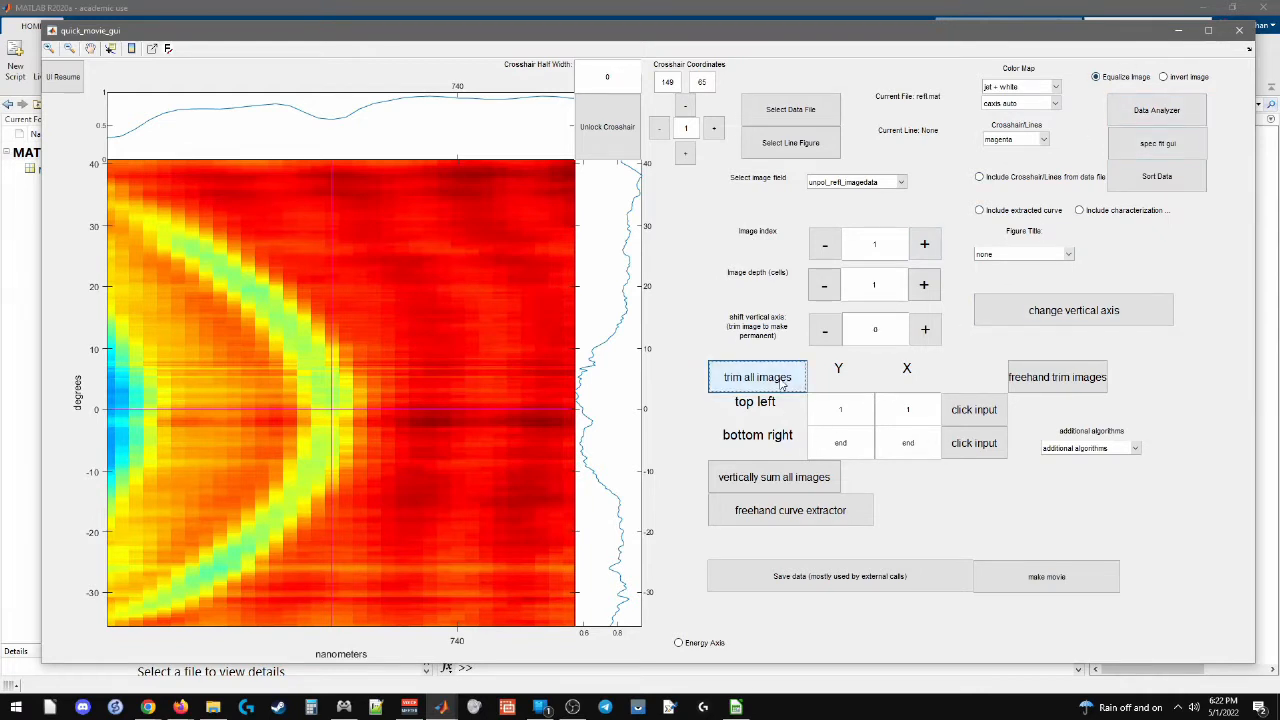
{"action": "double_click", "coordinate": [874, 329]}
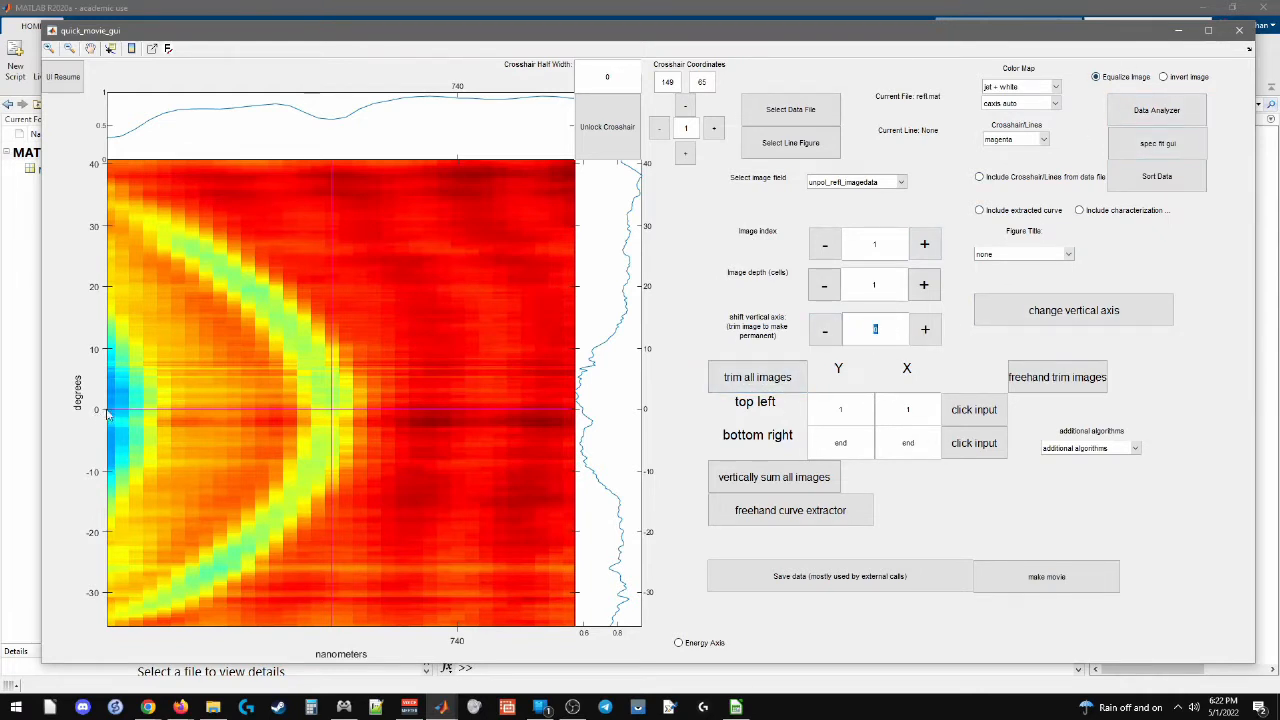
{"action": "left_click", "coordinate": [70, 77]}
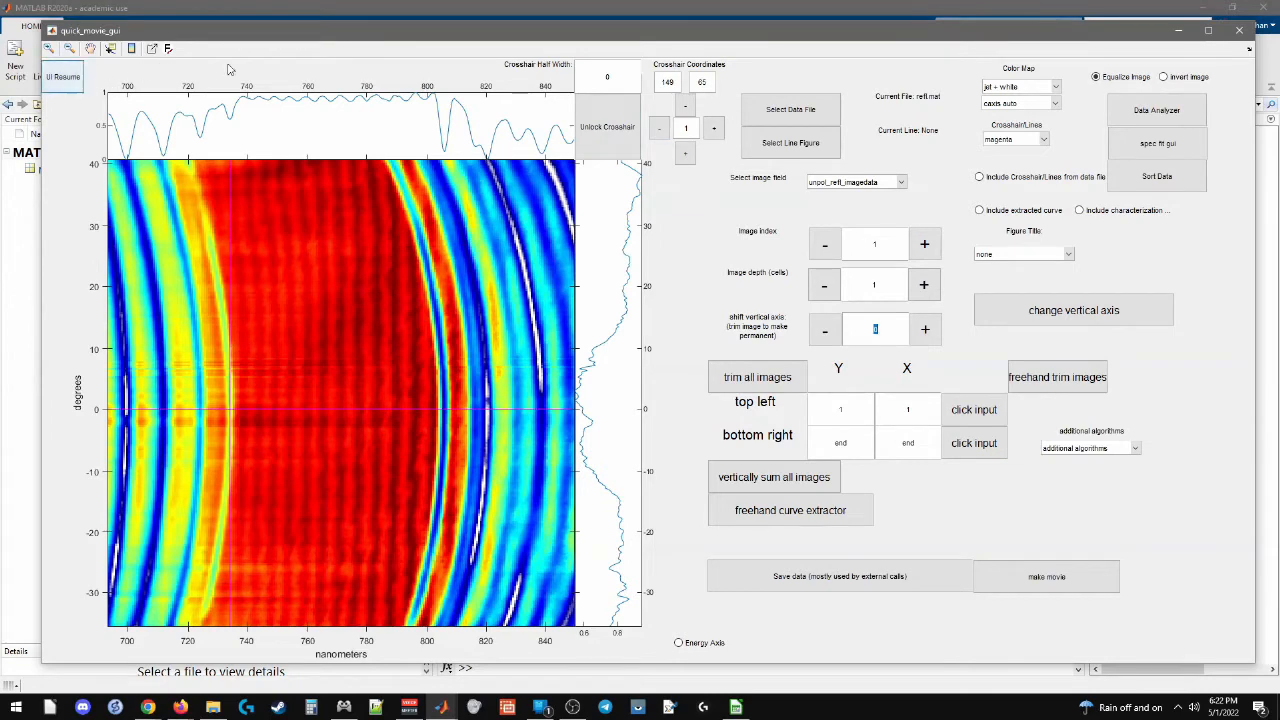
Inspect the horizontal cross-section in a separate figure and with a data tip, and review the crosshair lock information in the Command Window
{"action": "left_click", "coordinate": [110, 48]}
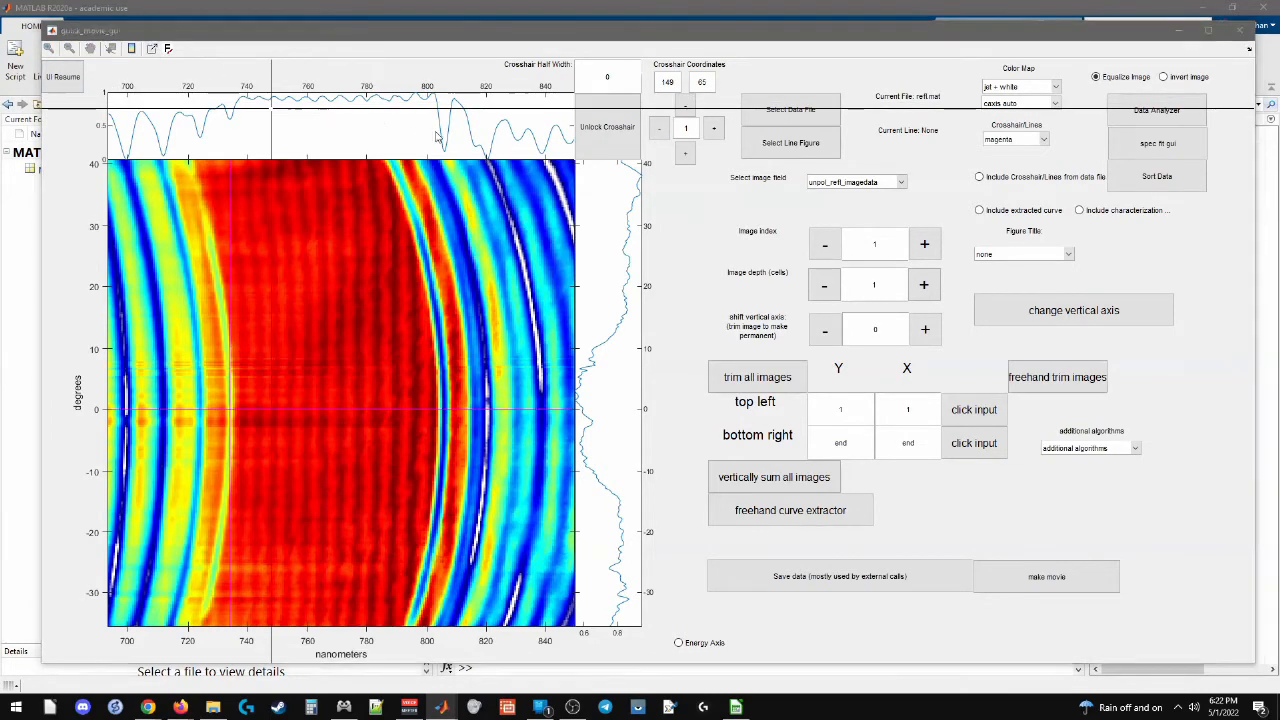
{"action": "left_click", "coordinate": [812, 22]}
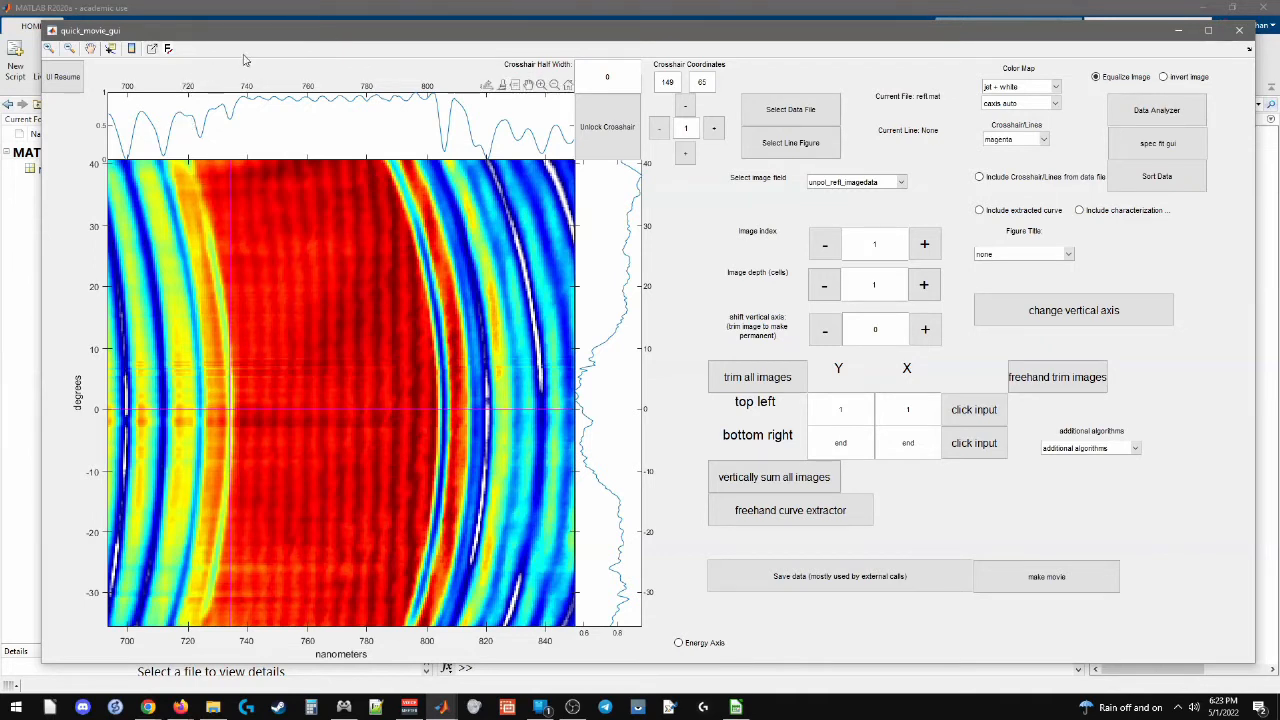
{"action": "left_click", "coordinate": [110, 48]}
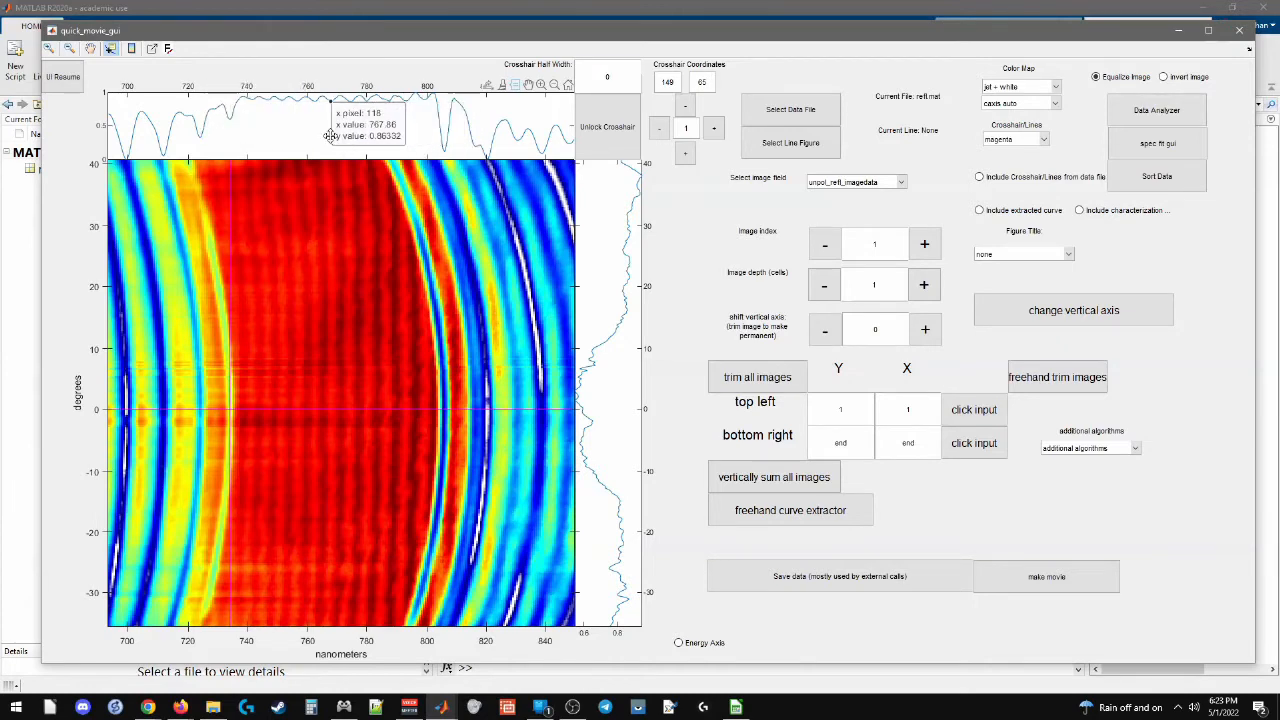
{"action": "key", "text": "alt+Tab"}
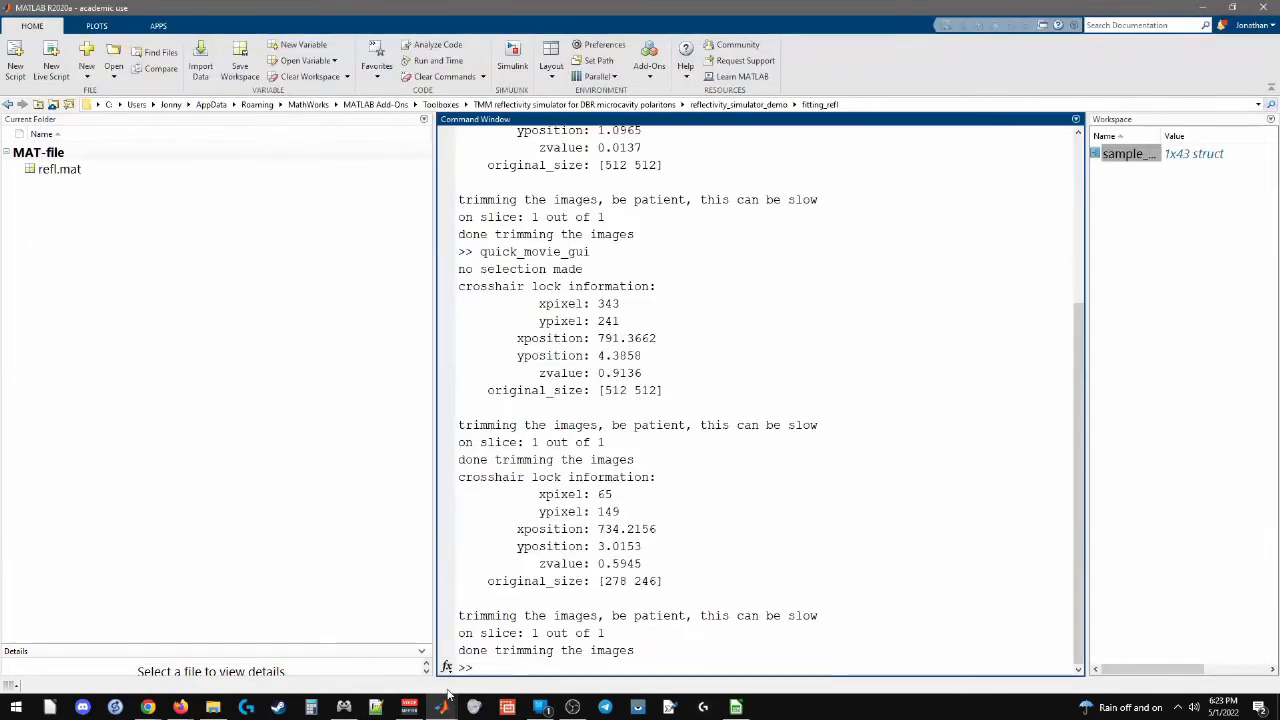
{"action": "mouse_move", "coordinate": [441, 707]}
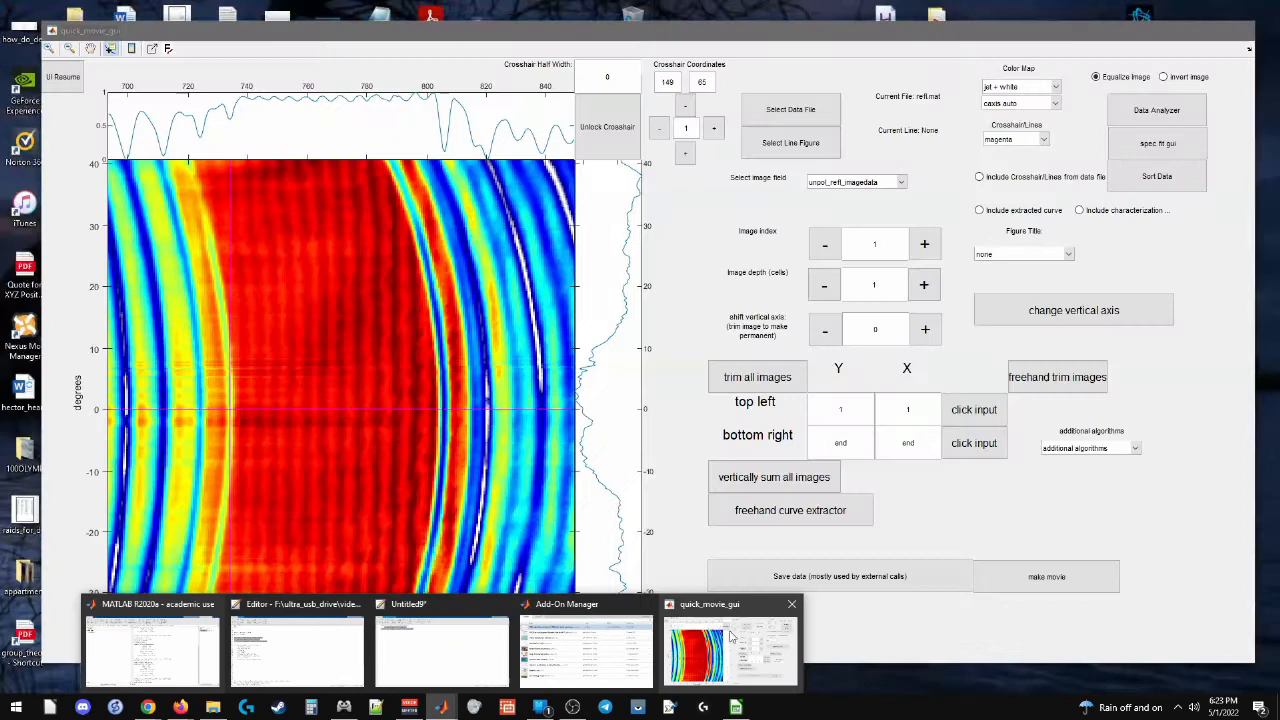
{"action": "left_click", "coordinate": [732, 637]}
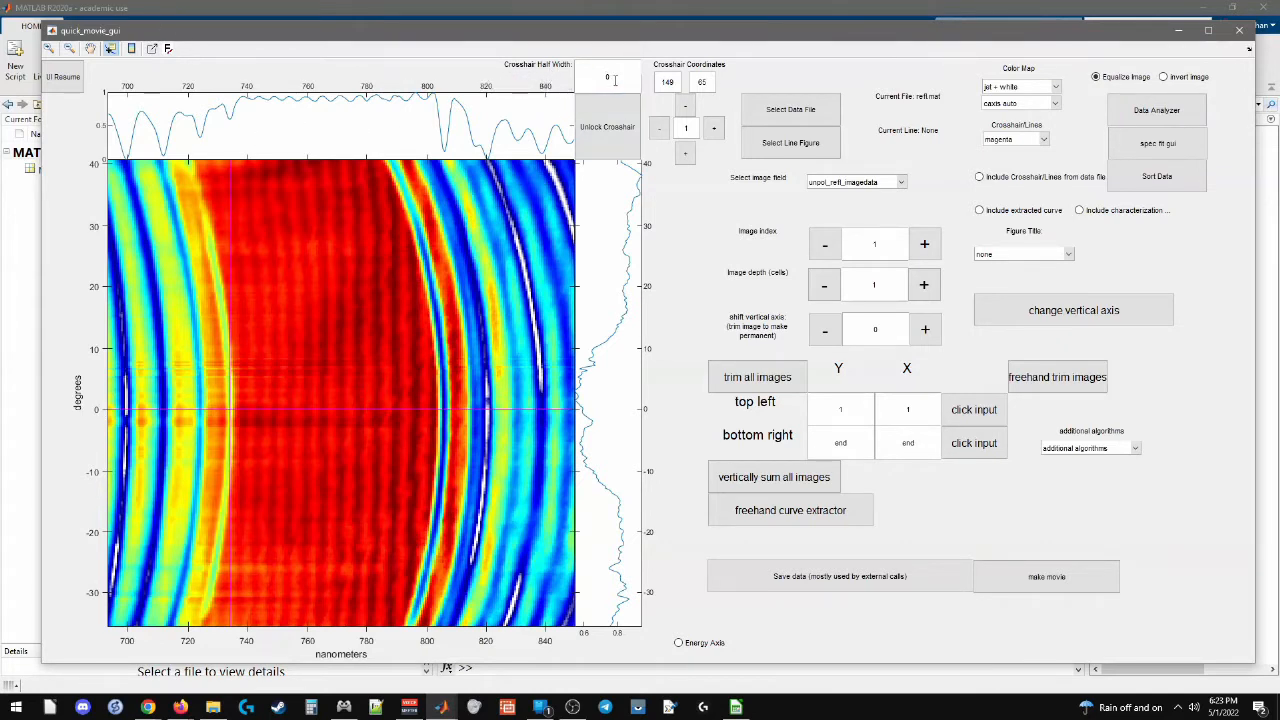
Set the crosshair half width to 2 and then to 5 to average the cross-sections
{"action": "double_click", "coordinate": [612, 78]}
{"action": "type", "text": "2"}
{"action": "left_click", "coordinate": [687, 281]}
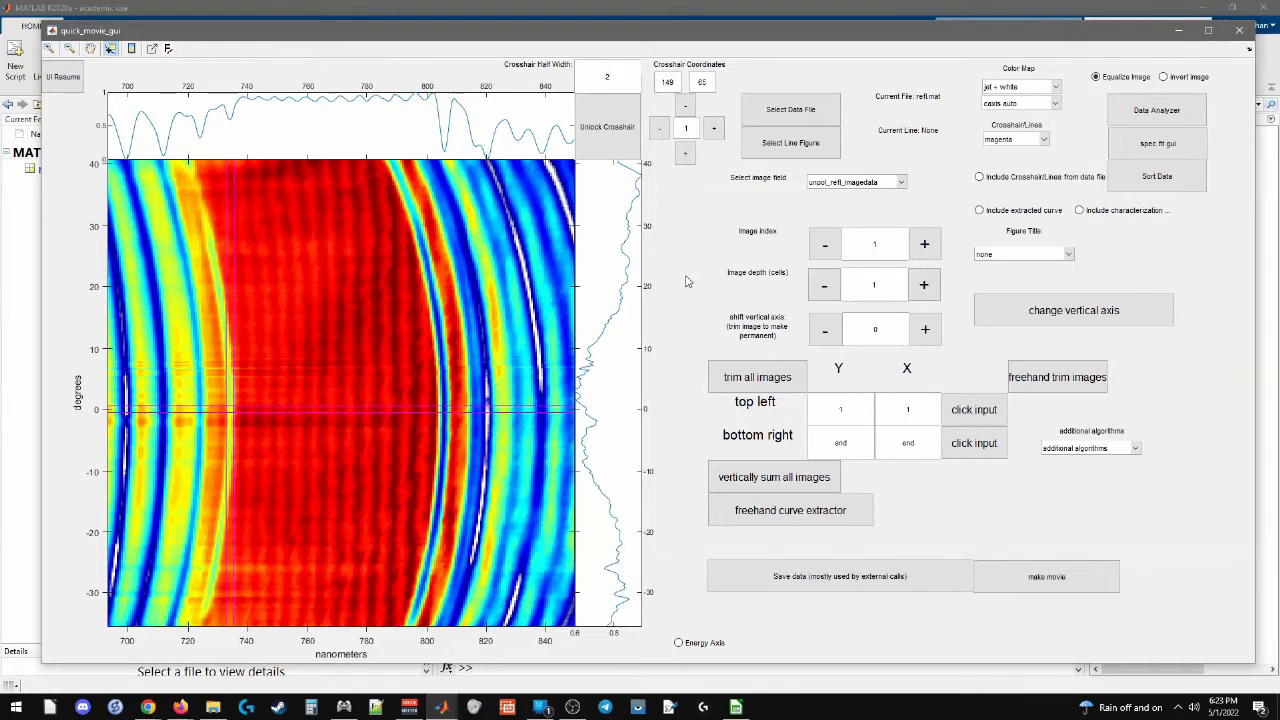
{"action": "double_click", "coordinate": [610, 78]}
{"action": "type", "text": "5"}
{"action": "left_click", "coordinate": [709, 251]}
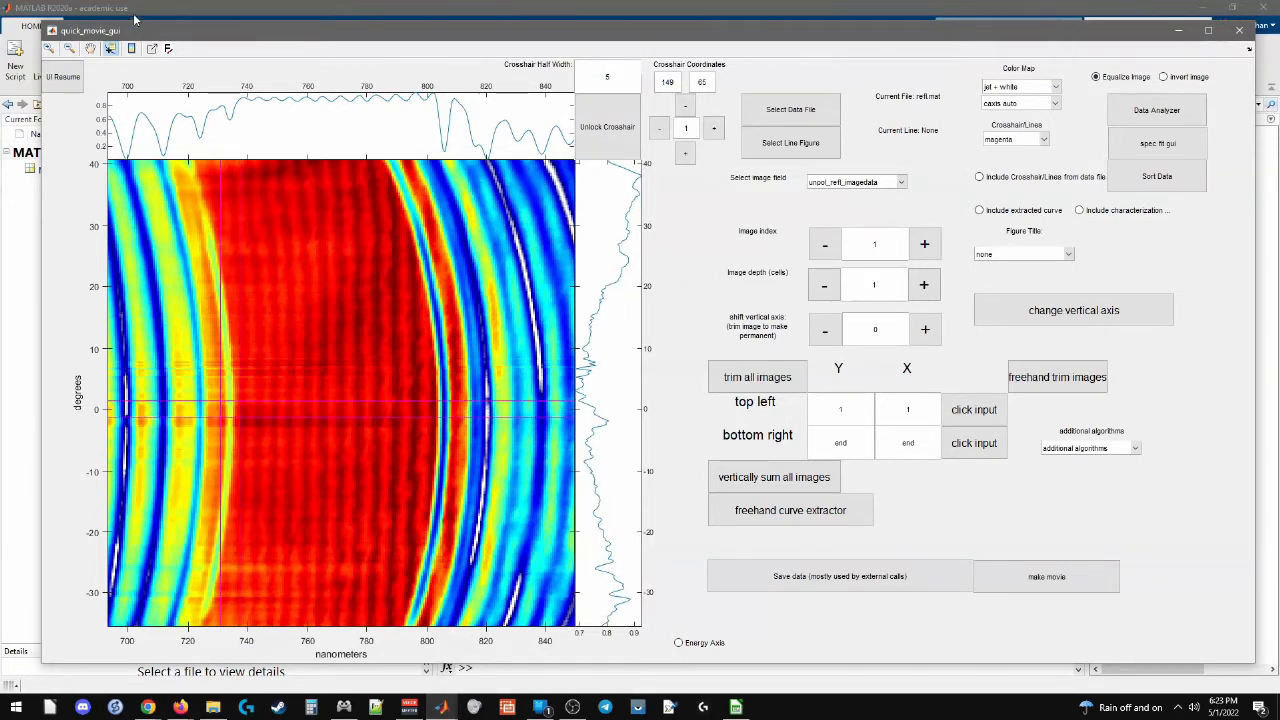
Export the horizontal cross-section to a separate figure, save it as refl_0 in MATLAB Figure format, and close it
{"action": "left_click", "coordinate": [152, 47]}
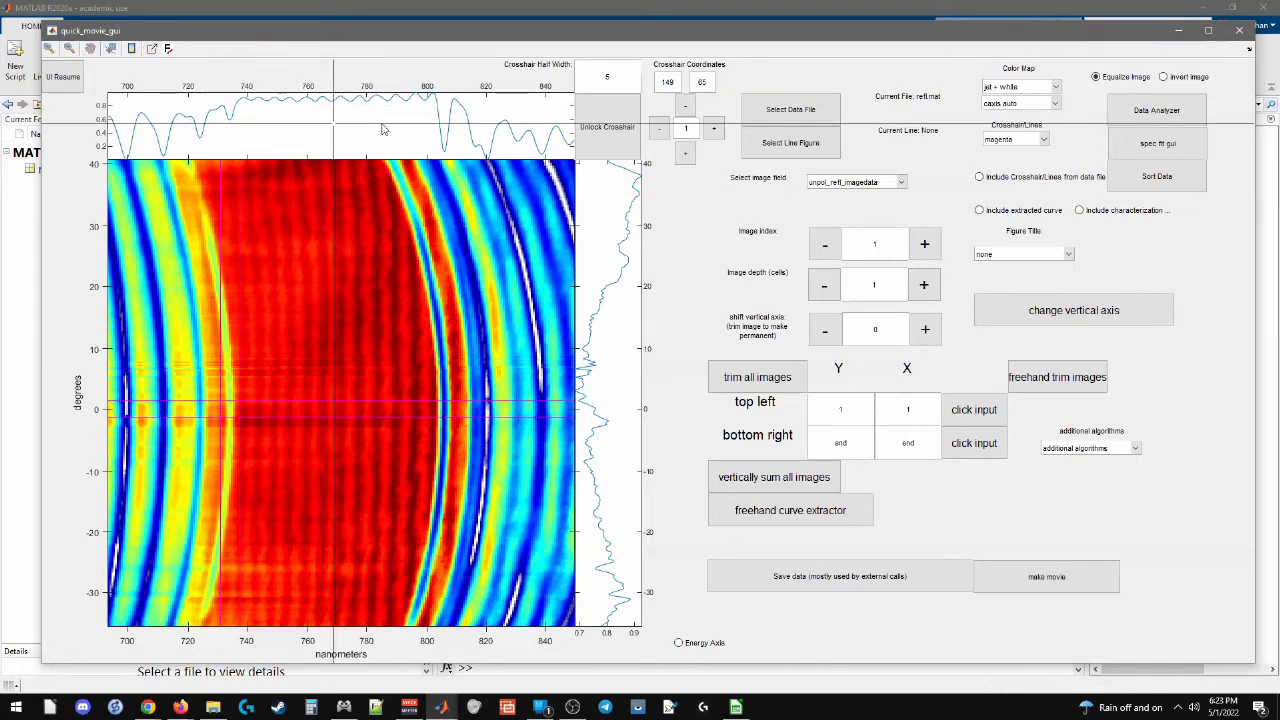
{"action": "left_click", "coordinate": [381, 129]}
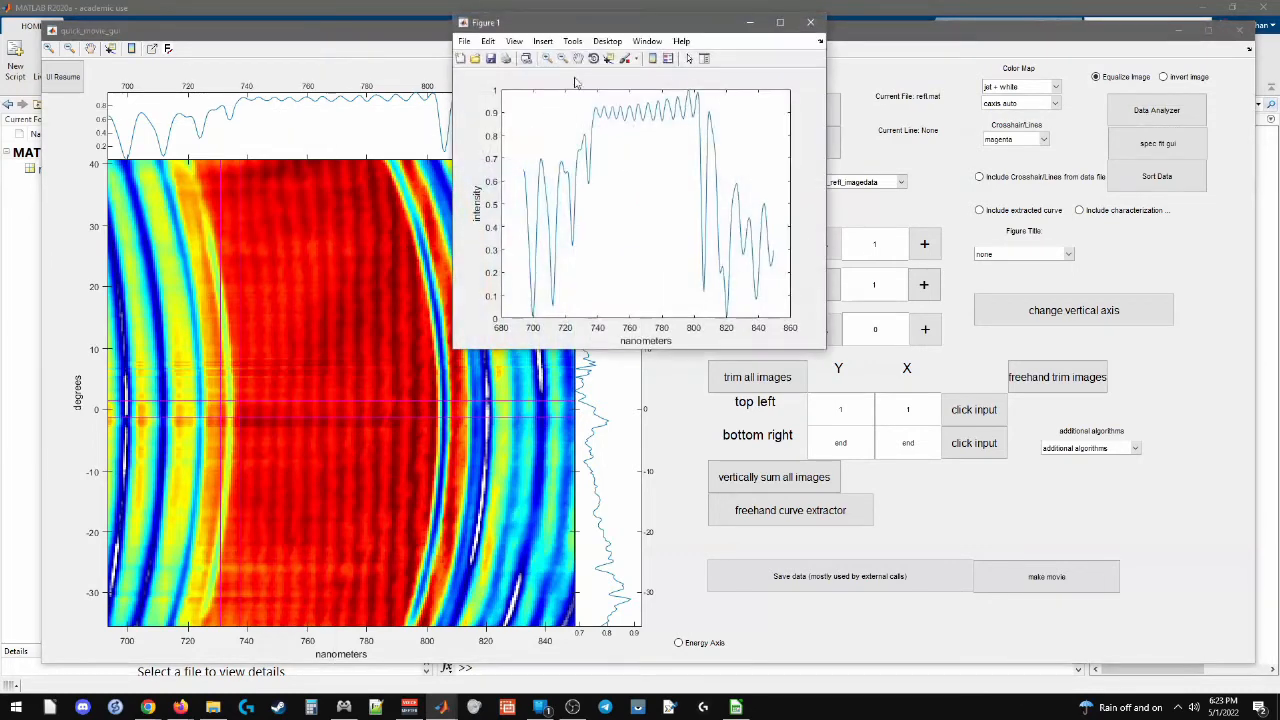
{"action": "left_click", "coordinate": [491, 63]}
{"action": "type", "text": "refl_0"}
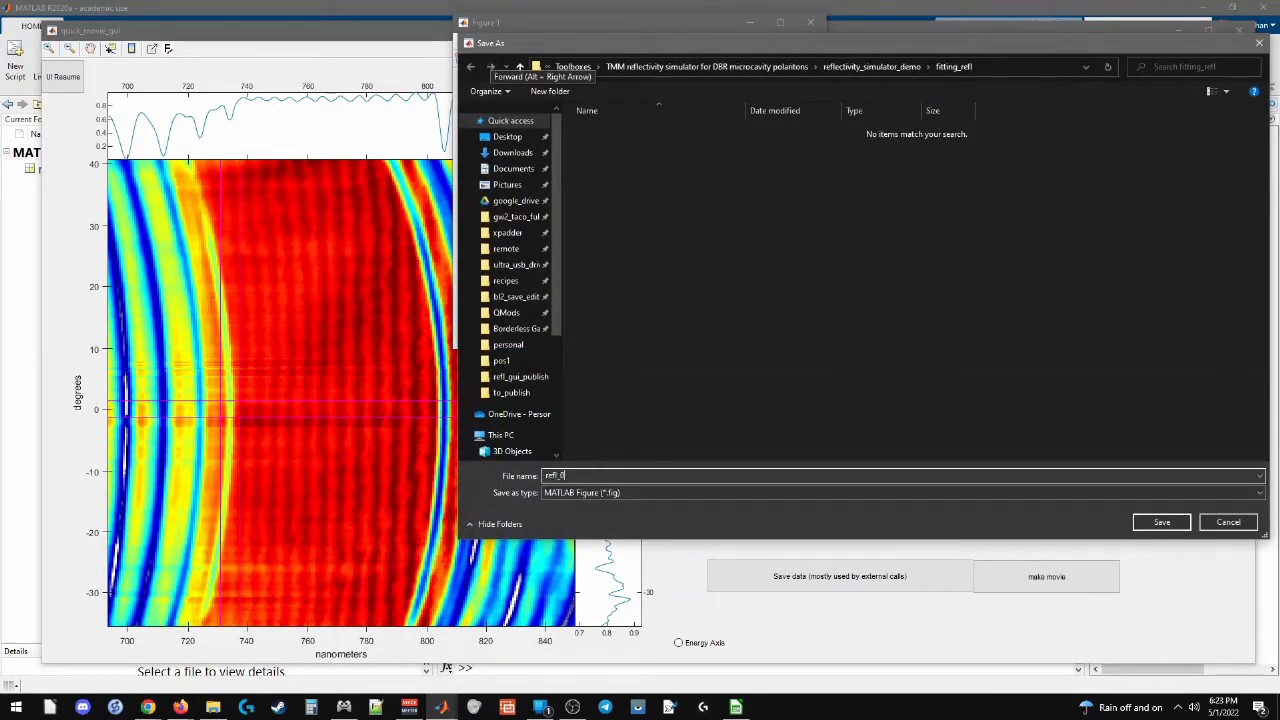
{"action": "key", "text": "Return"}
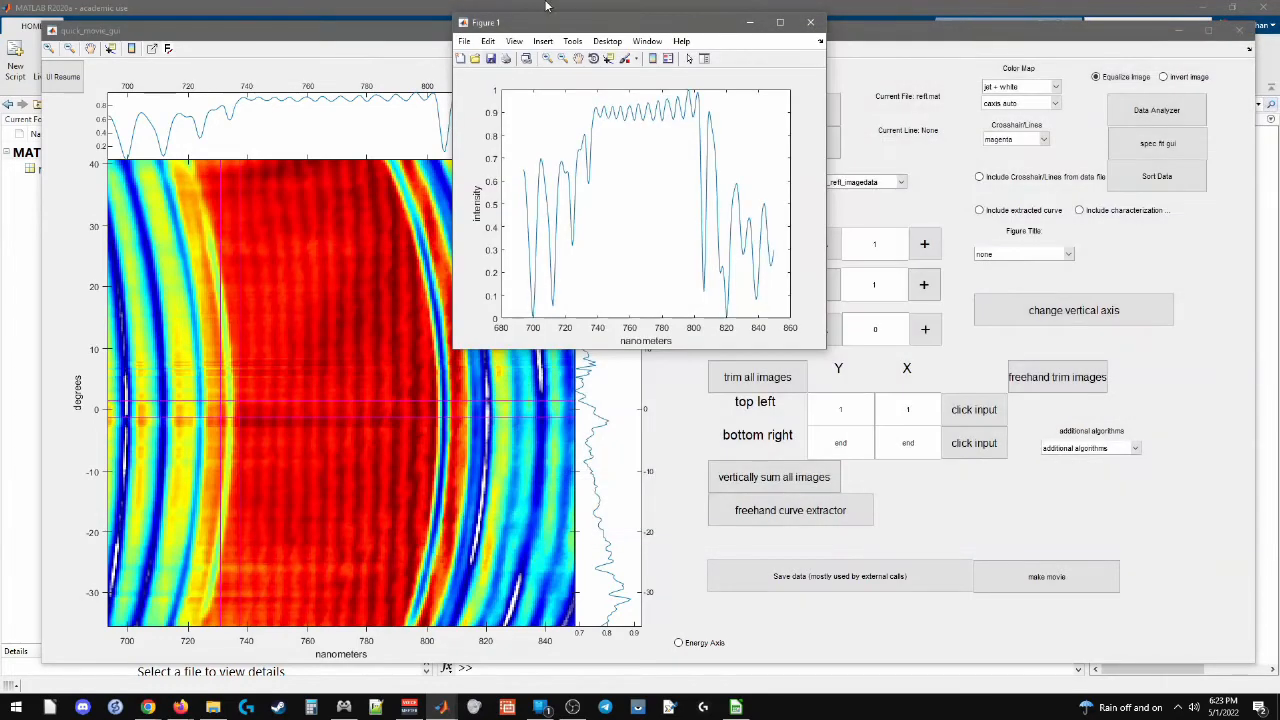
{"action": "left_click", "coordinate": [813, 22]}
{"action": "left_click", "coordinate": [607, 127]}
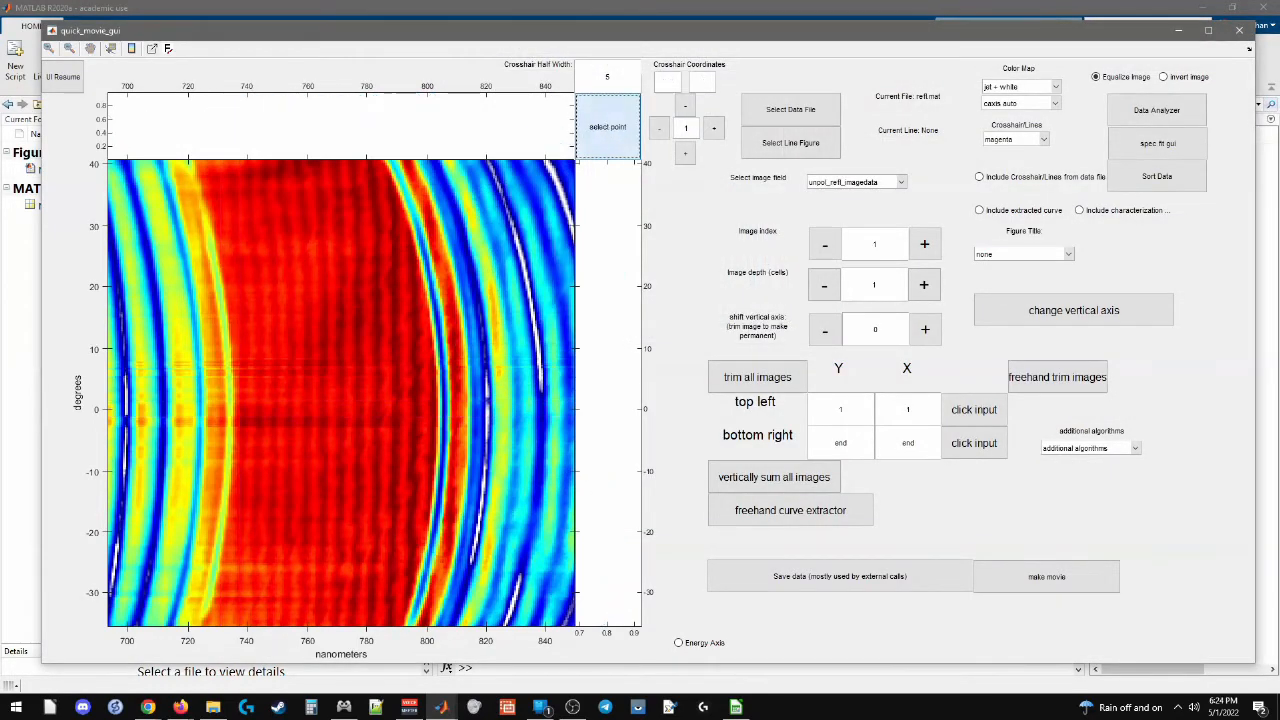
{"action": "left_click", "coordinate": [367, 316]}
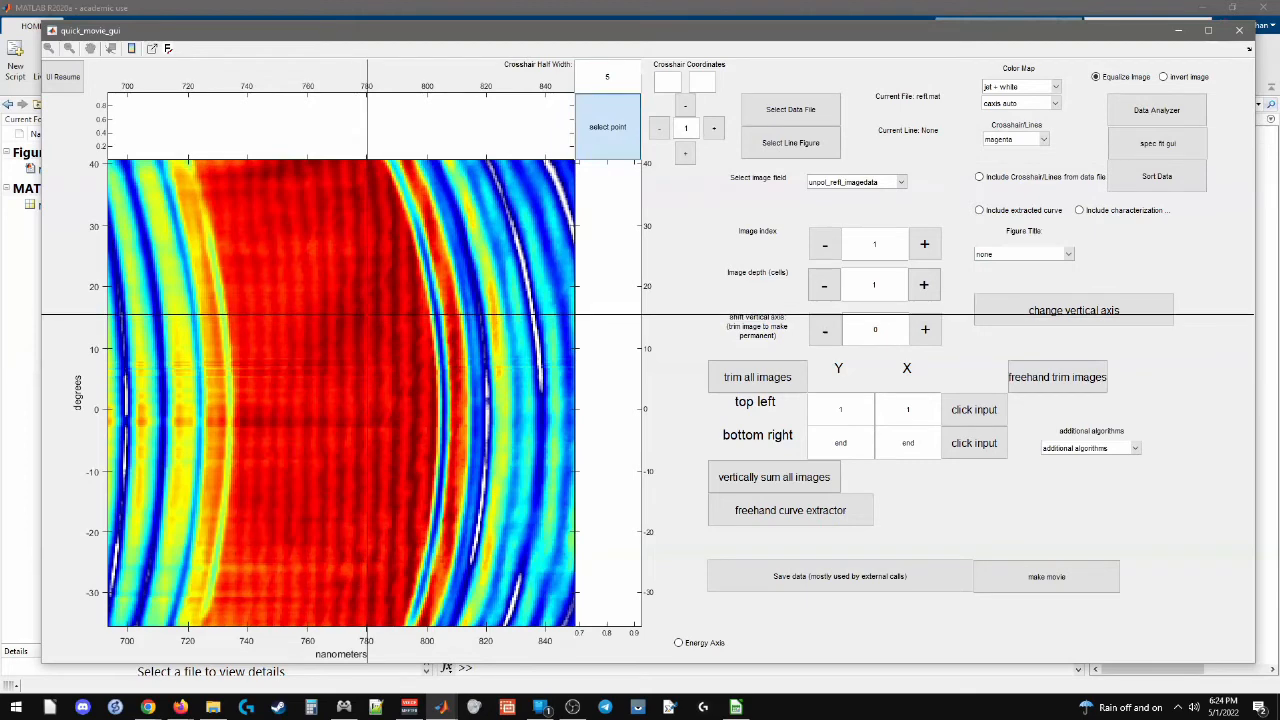
{"action": "left_click", "coordinate": [607, 127]}
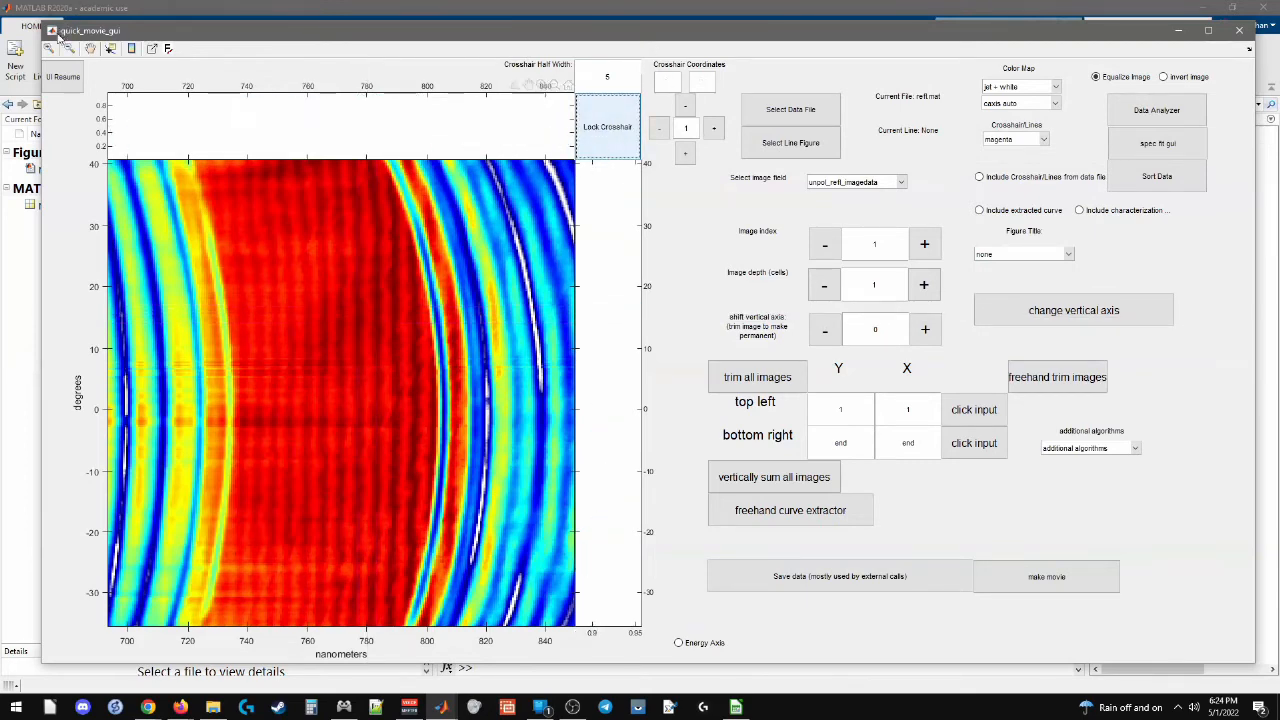
Place a data tip on the image near 742 nm and 15 degrees, using an unconstrained zoom on that area
{"action": "left_click", "coordinate": [48, 48]}
{"action": "left_click_drag", "start_coordinate": [235, 285], "coordinate": [308, 296]}
{"action": "right_click", "coordinate": [259, 284]}
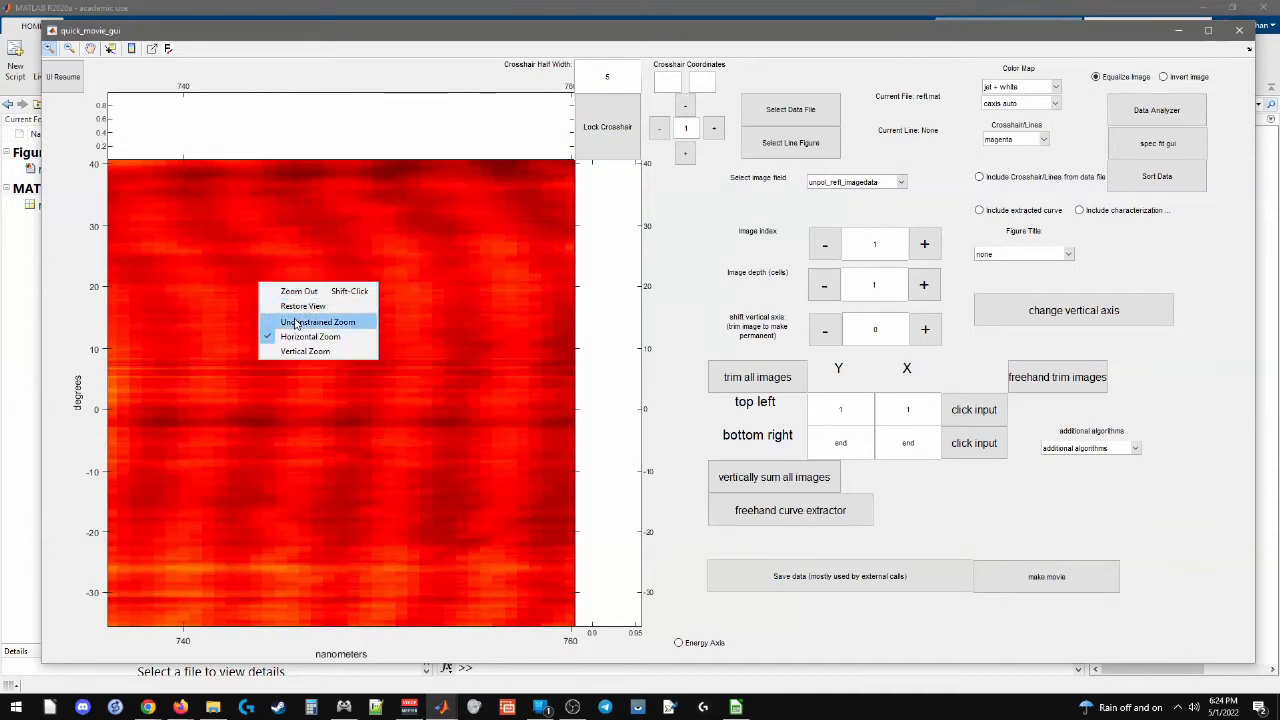
{"action": "left_click", "coordinate": [297, 323]}
{"action": "left_click_drag", "start_coordinate": [171, 302], "coordinate": [270, 346]}
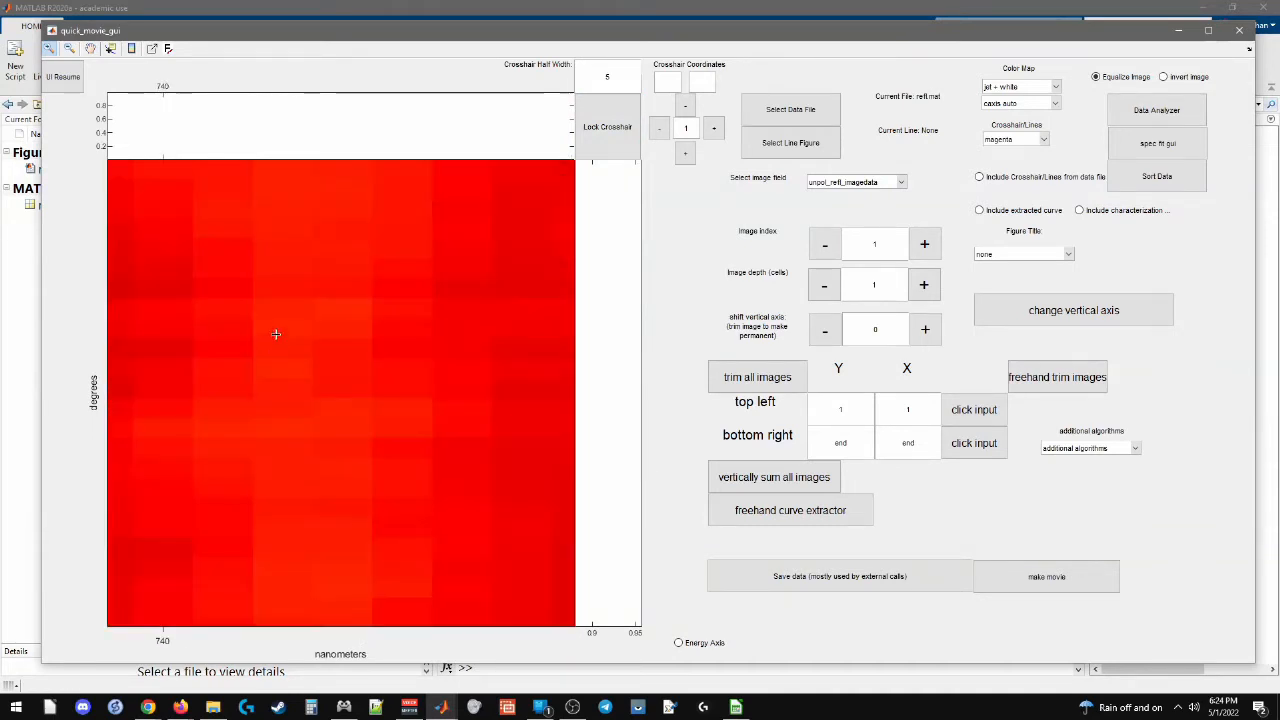
{"action": "left_click", "coordinate": [111, 50]}
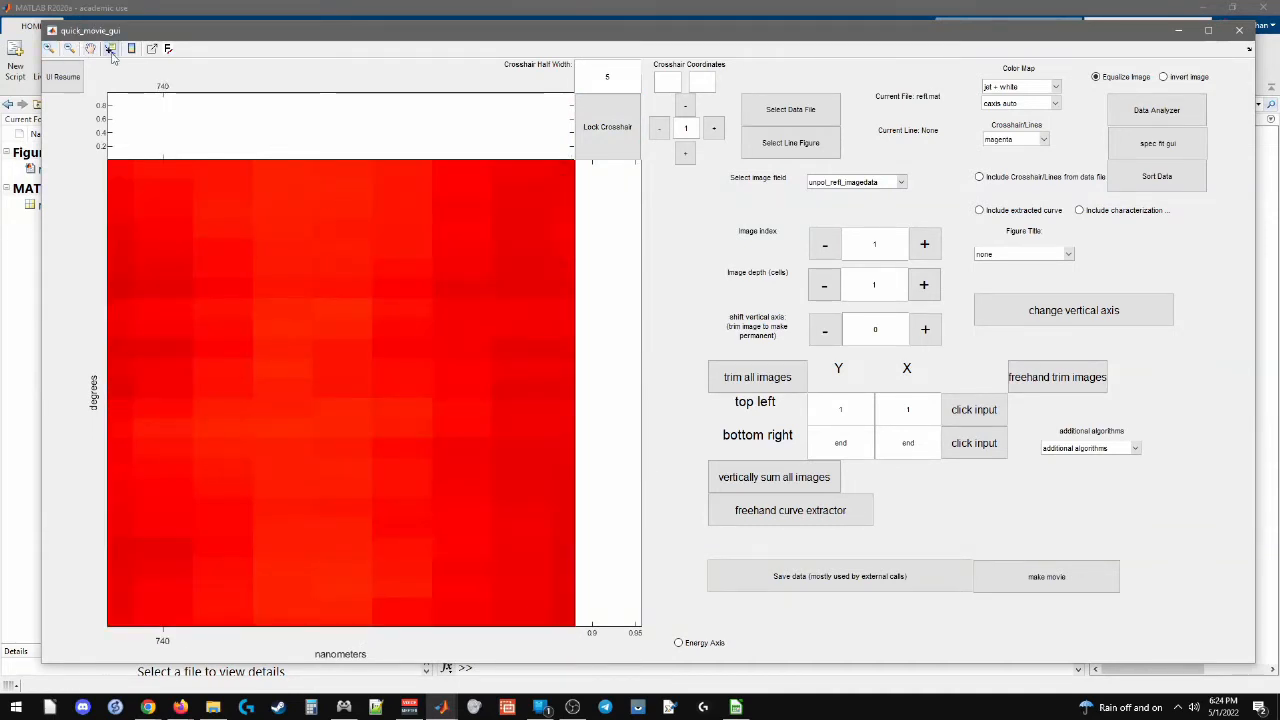
{"action": "left_click", "coordinate": [328, 409]}
{"action": "mouse_move", "coordinate": [328, 409]}
{"action": "left_mouse_down"}
{"action": "mouse_move", "coordinate": [336, 316]}
{"action": "mouse_move", "coordinate": [335, 331]}
{"action": "left_mouse_up"}
Fine-adjust the data tip to matrix index 94, 77 and lock the crosshair on that pixel
{"action": "key", "text": "Down"}
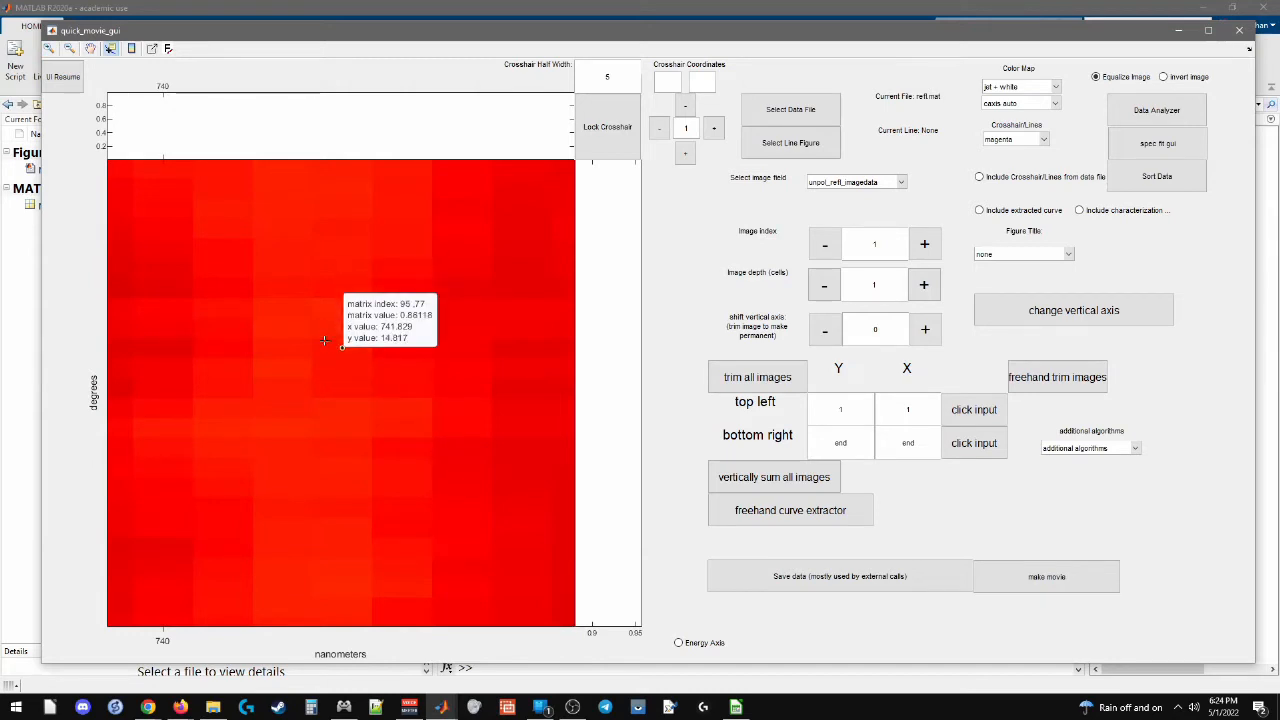
{"action": "key", "text": "Up"}
{"action": "key", "text": "Up"}
{"action": "key", "text": "Down"}
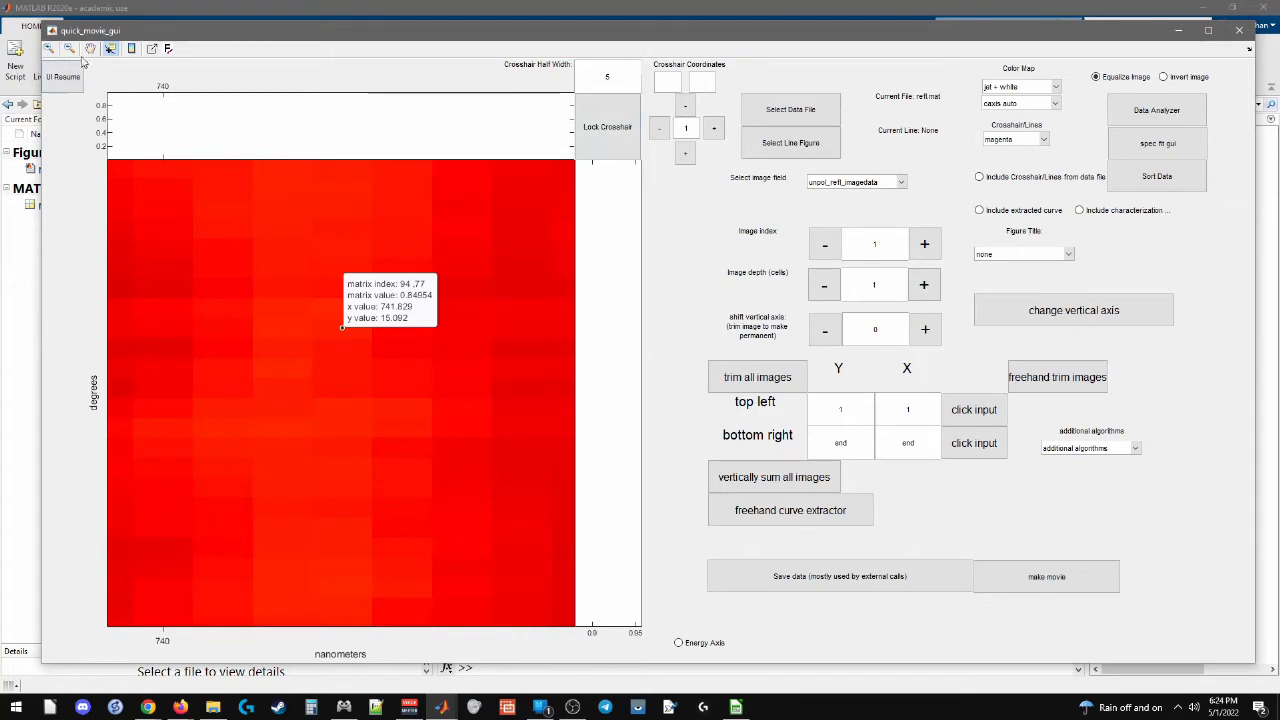
{"action": "left_click", "coordinate": [607, 129]}
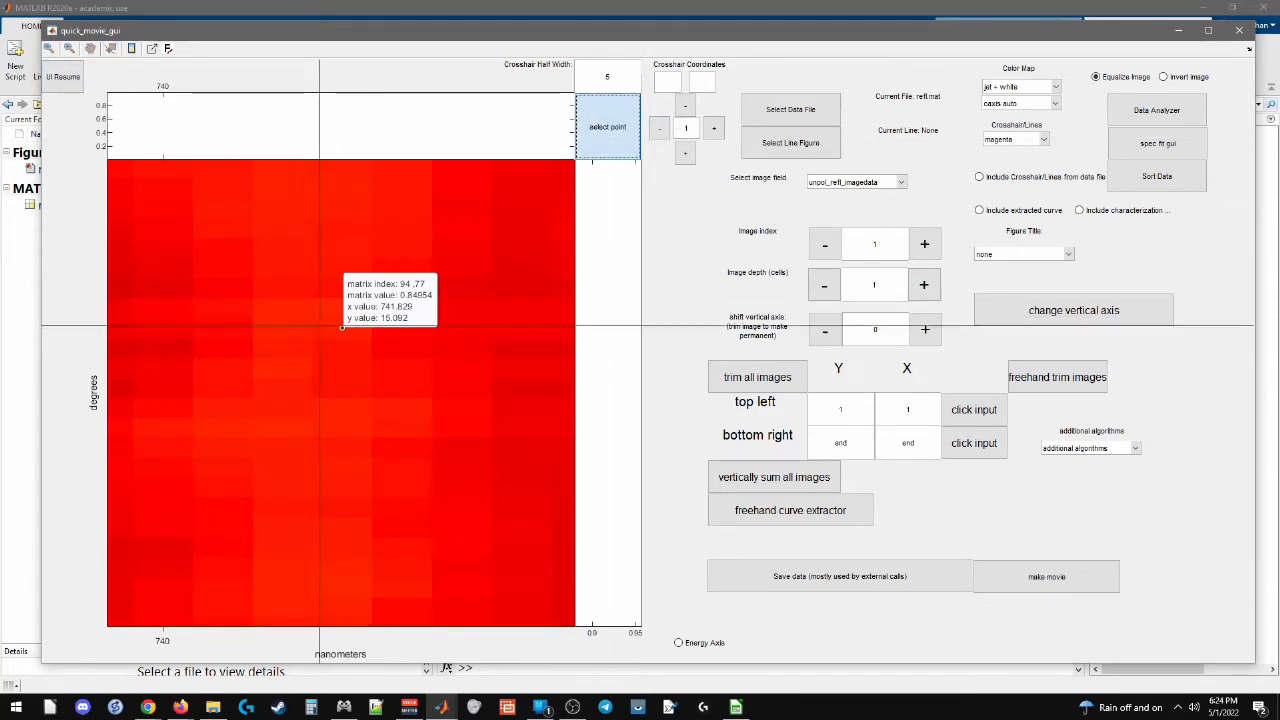
{"action": "left_click", "coordinate": [325, 325]}
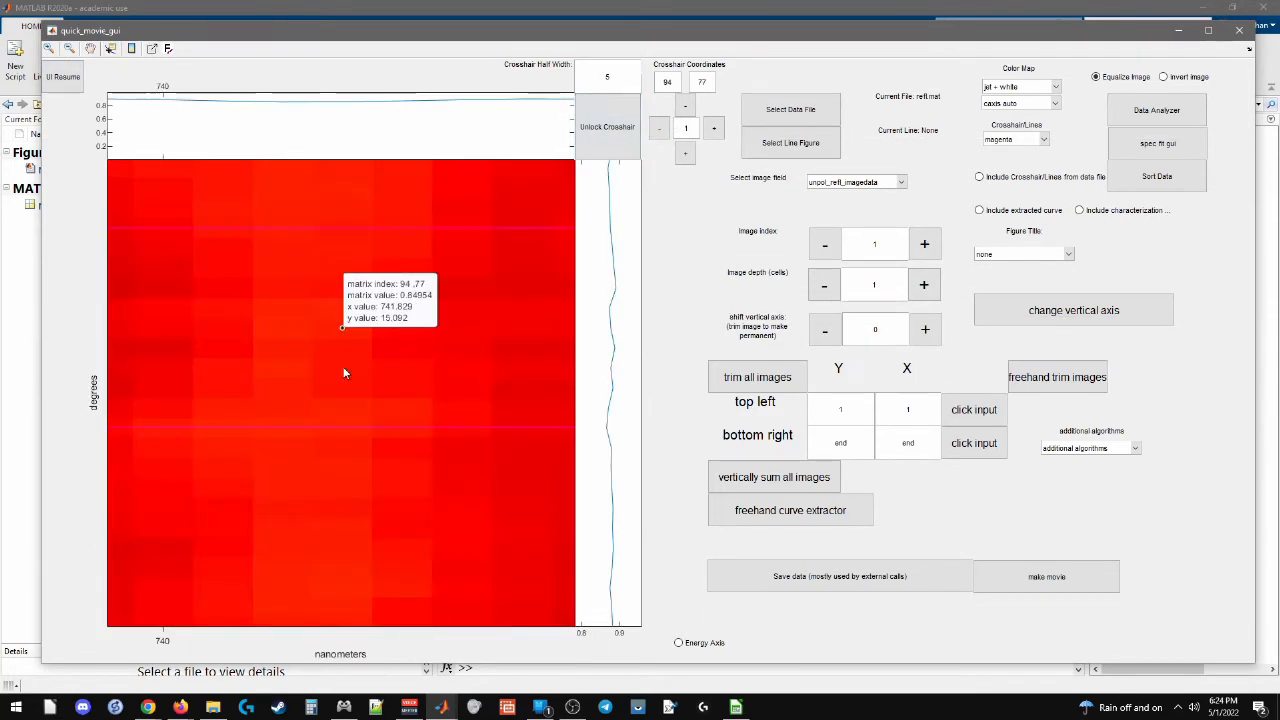
Export the horizontal cross-section at 15 degrees to a separate figure, save it as refl_15 in MATLAB Figure format, and close it
{"action": "left_click", "coordinate": [110, 49]}
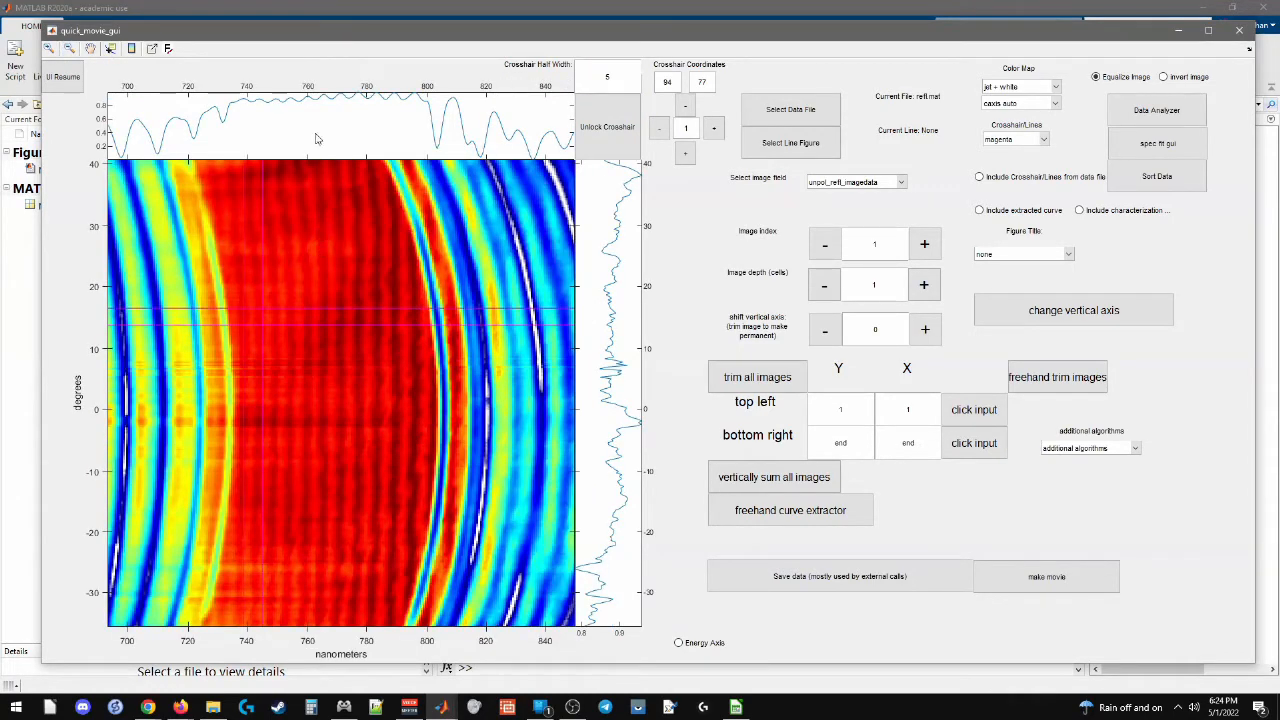
{"action": "left_click", "coordinate": [152, 48]}
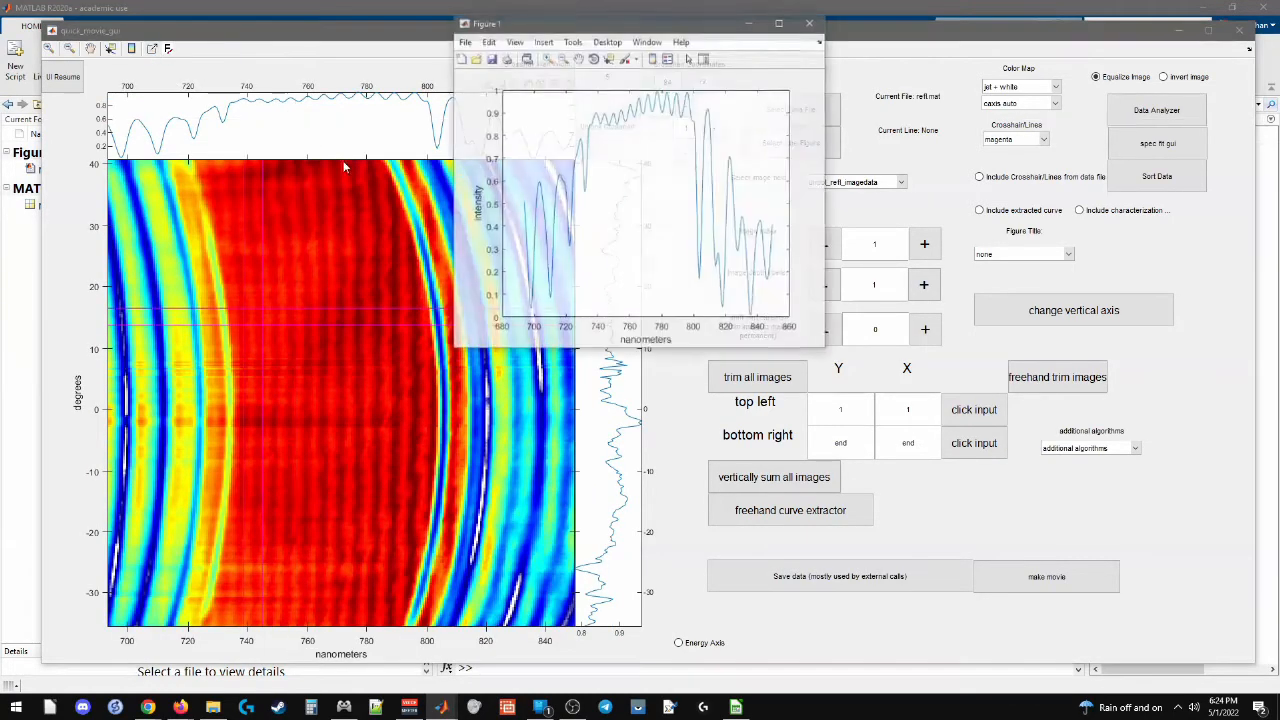
{"action": "left_click", "coordinate": [490, 58]}
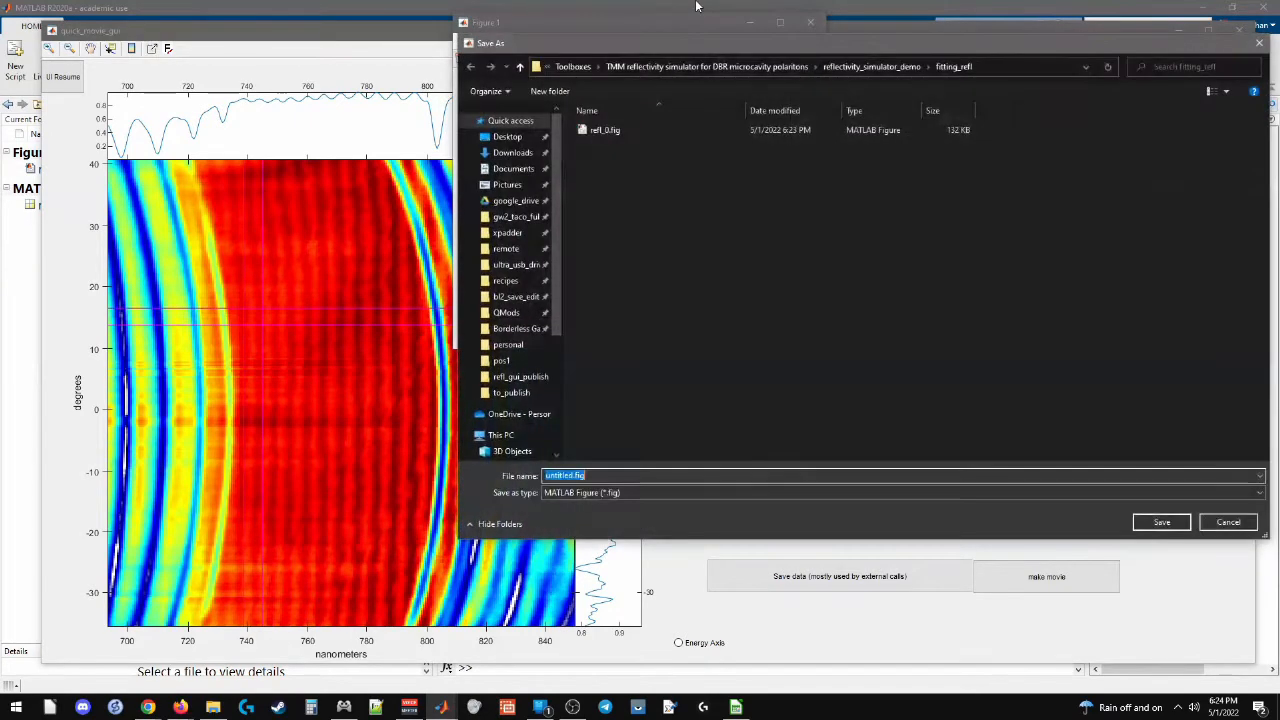
{"action": "type", "text": "refl_1d"}
{"action": "key", "text": "Return"}
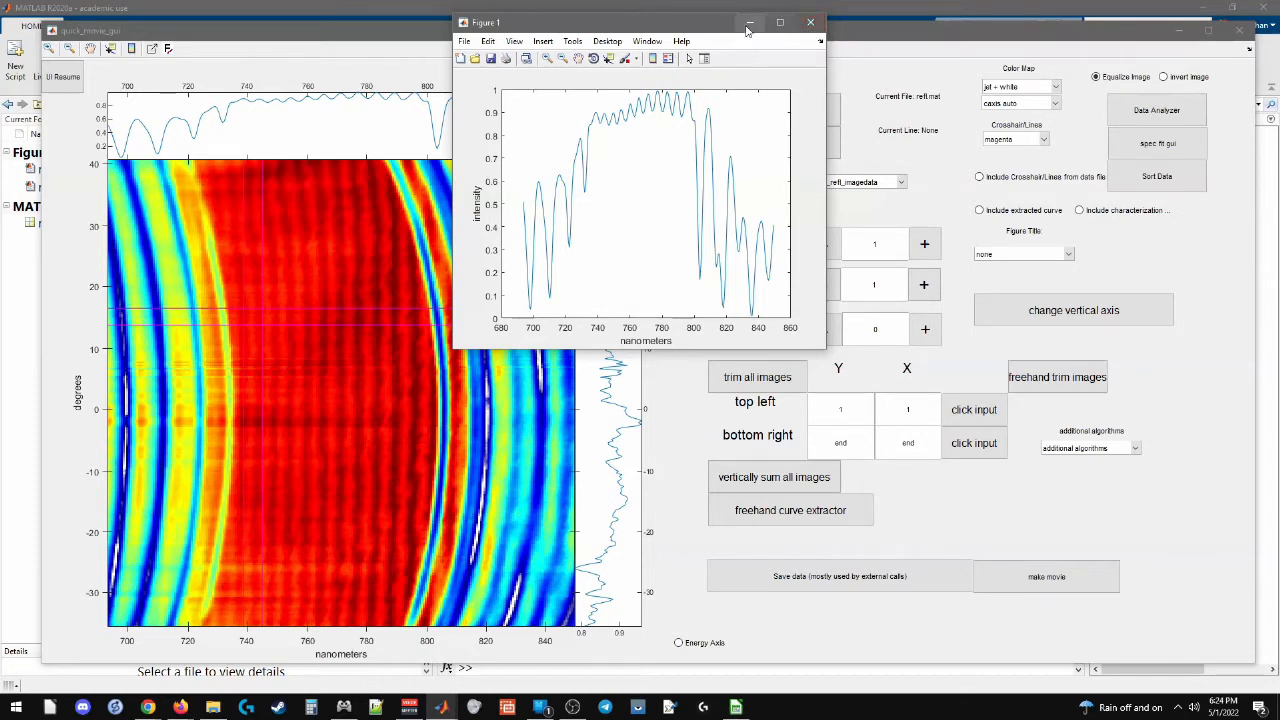
{"action": "left_click", "coordinate": [800, 24]}
Unlock the crosshair and lock it again near 749 nm and 30 degrees, at matrix index 40, 89
{"action": "left_click", "coordinate": [595, 128]}
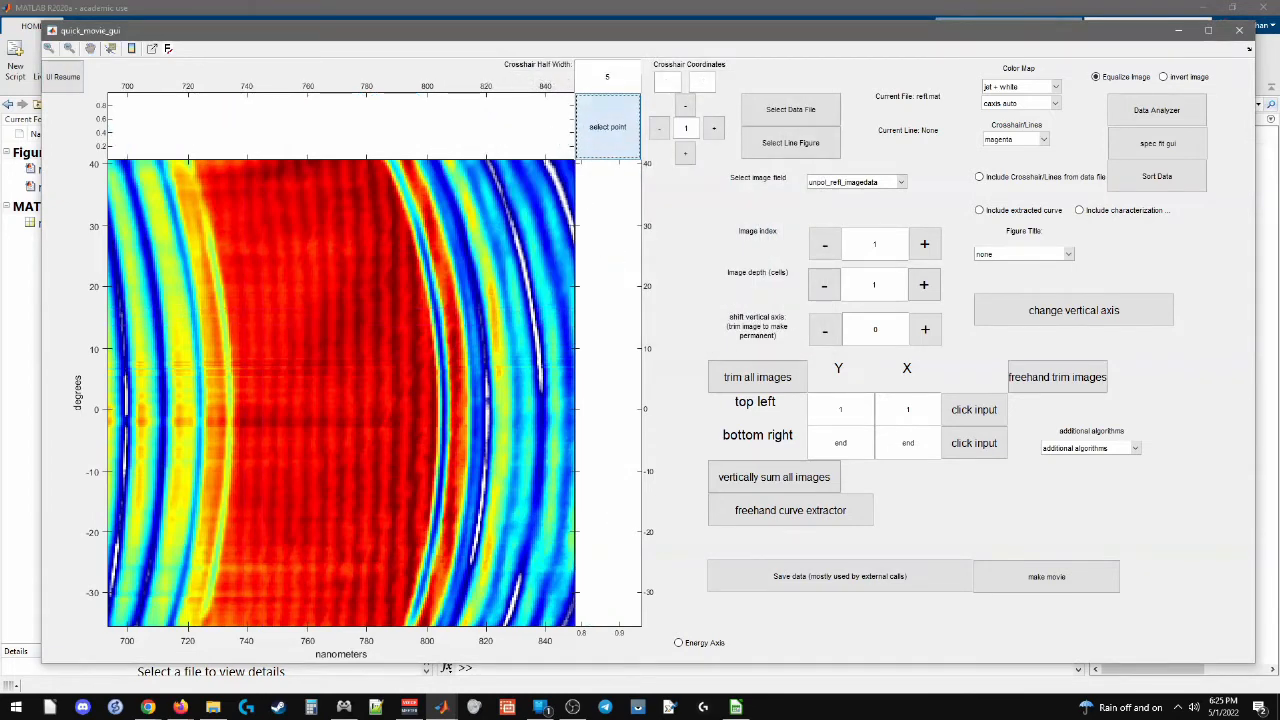
{"action": "left_click", "coordinate": [285, 226]}
{"action": "left_click", "coordinate": [607, 127]}
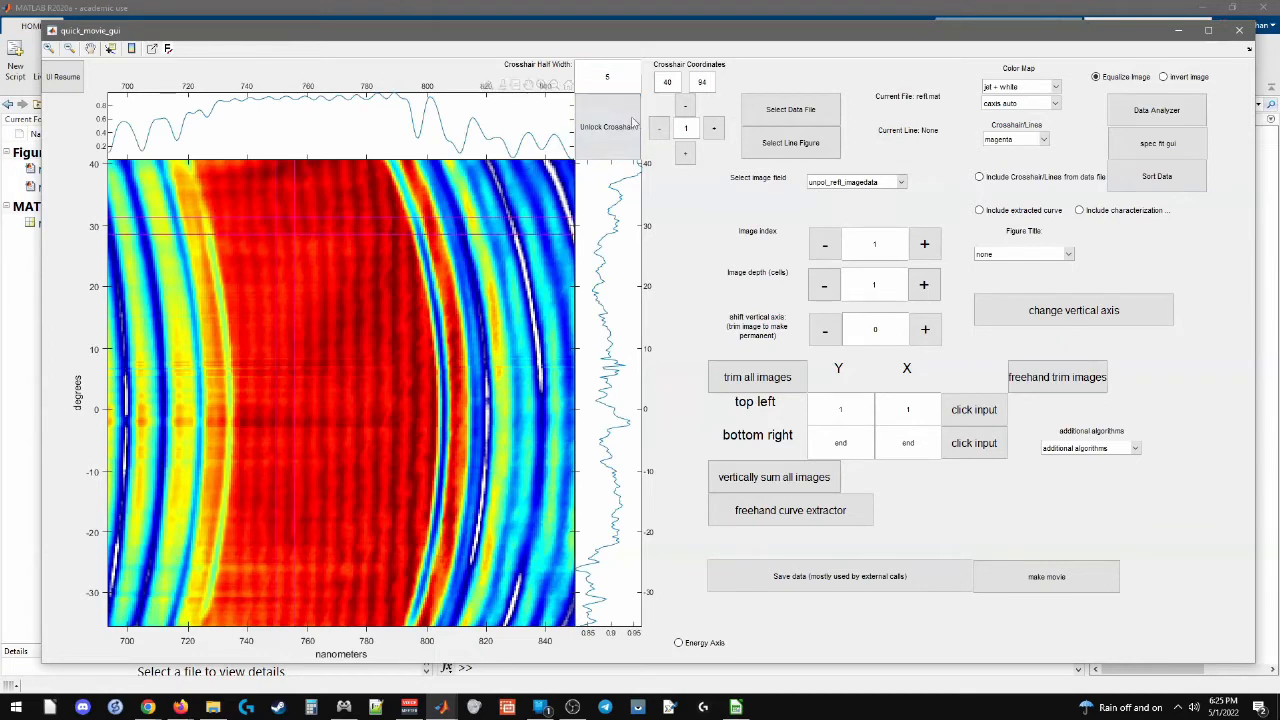
{"action": "left_click", "coordinate": [277, 230]}
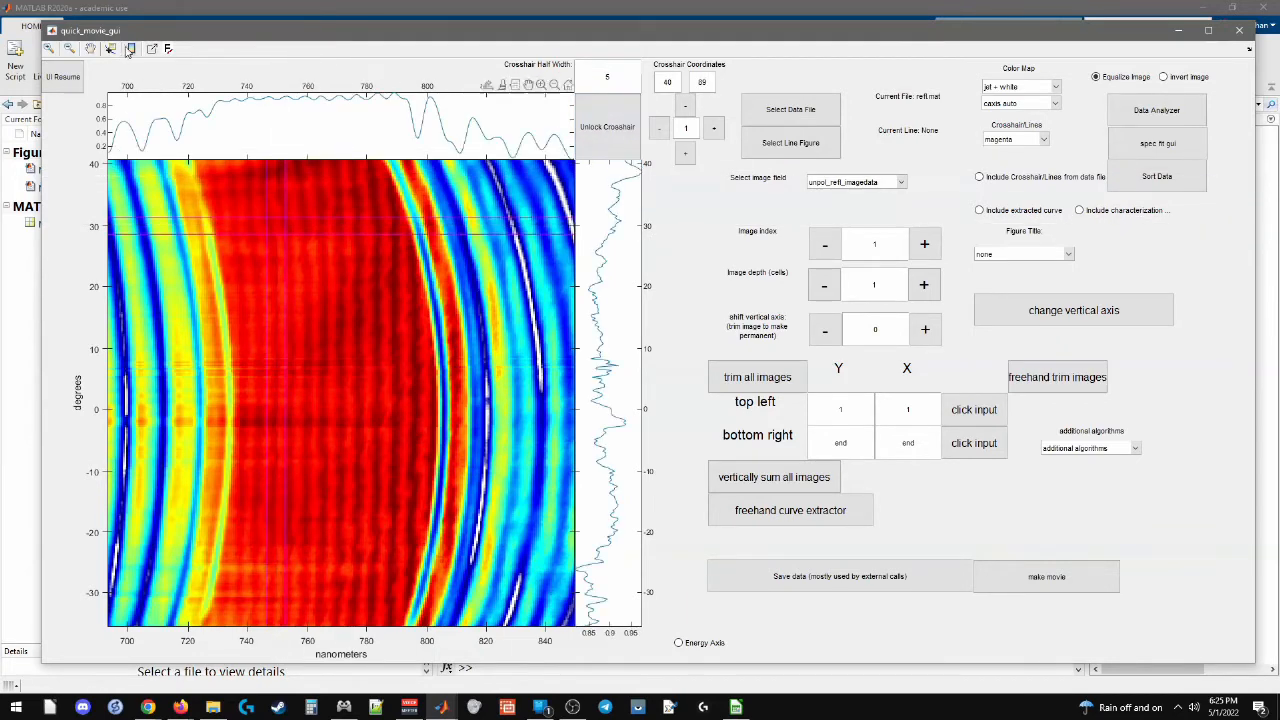
Export the 30-degree horizontal cross-section to a separate figure, save it as refl_30, and close the figure
{"action": "left_click", "coordinate": [152, 49]}
{"action": "left_click", "coordinate": [327, 130]}
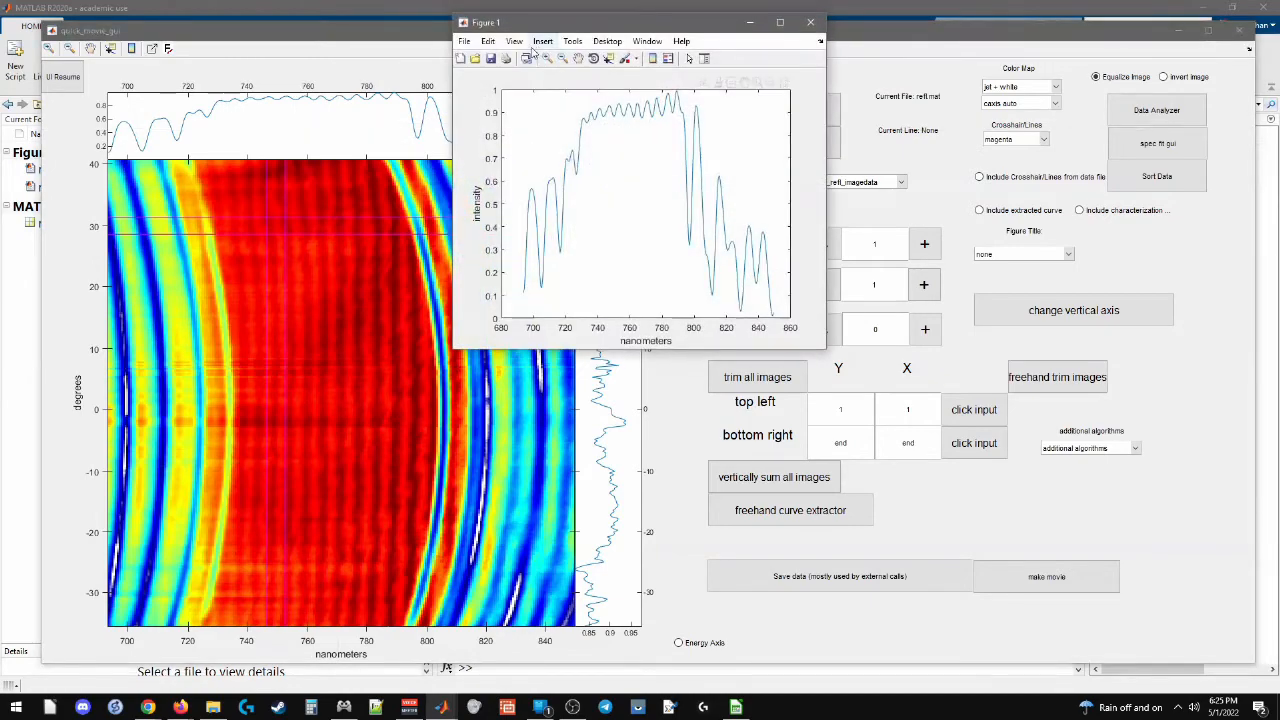
{"action": "left_click", "coordinate": [491, 60]}
{"action": "type", "text": "r"}
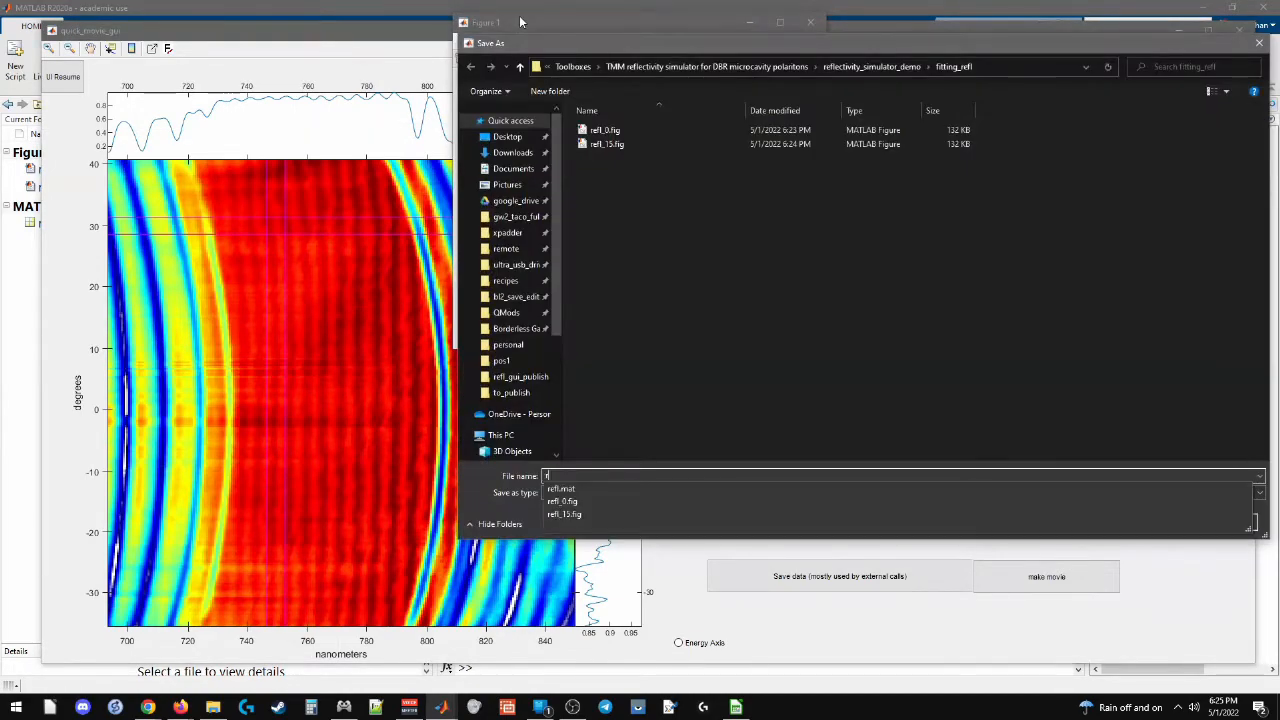
{"action": "type", "text": "efl_30"}
{"action": "key", "text": "Return"}
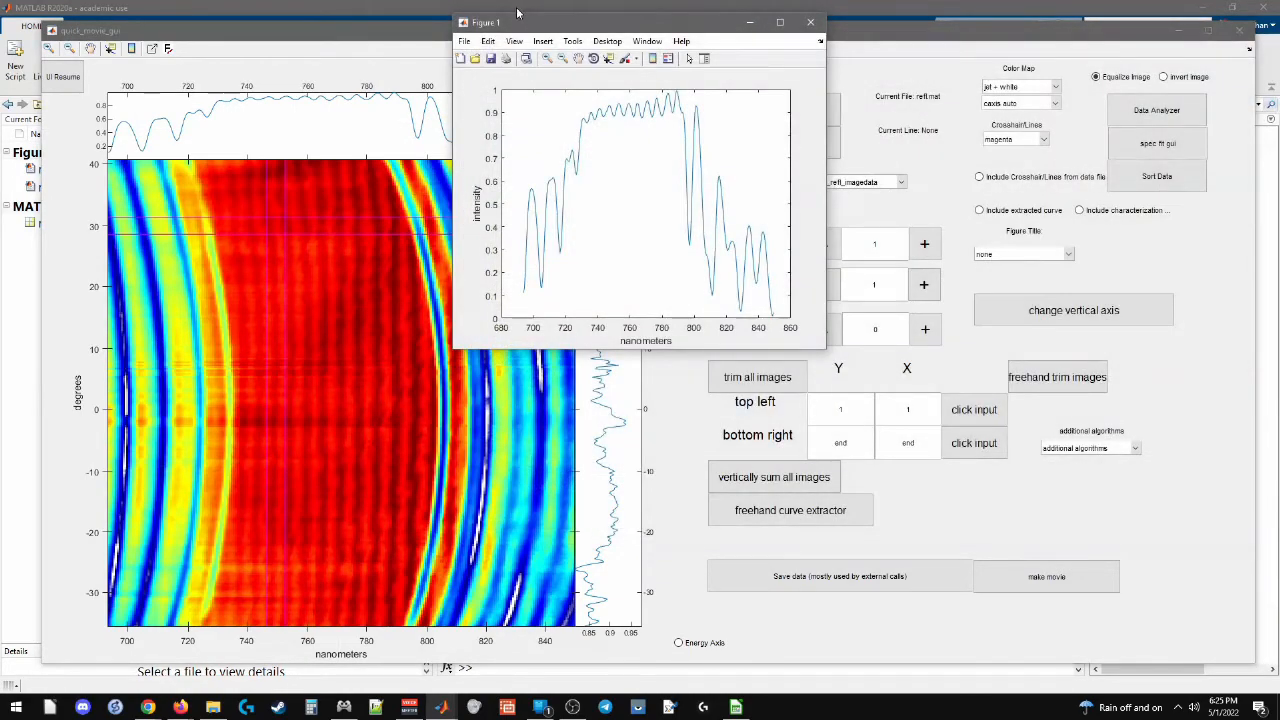
{"action": "left_click", "coordinate": [810, 22]}
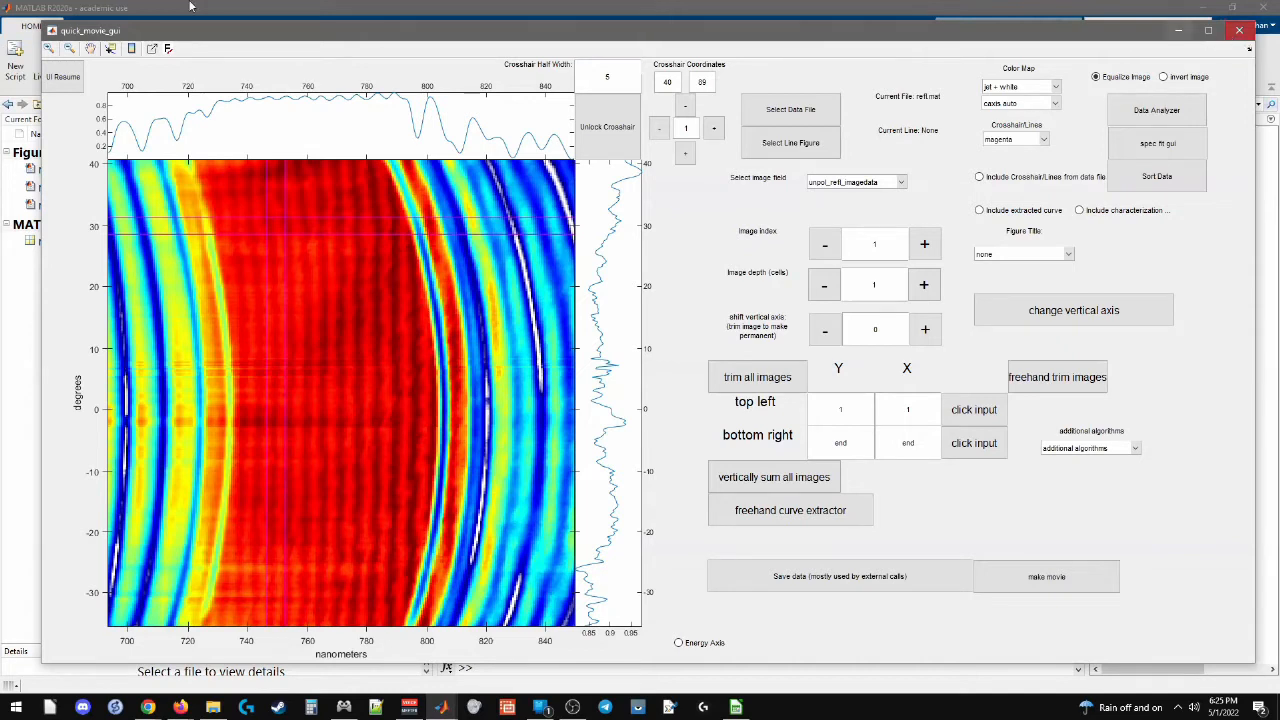
Smooth all images horizontally onto an interpolated wavelength mesh and inspect the result with a data tip near 761 nm and 20 degrees
{"action": "left_click", "coordinate": [256, 100]}
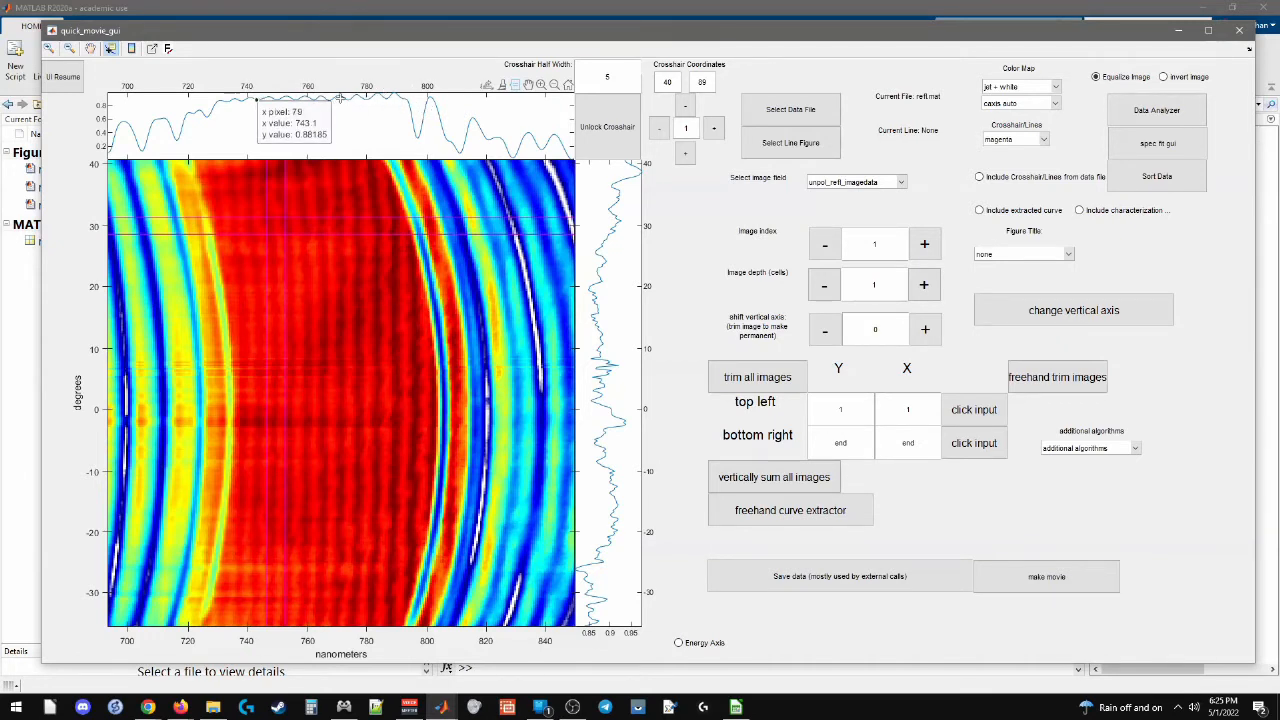
{"action": "left_click", "coordinate": [272, 114]}
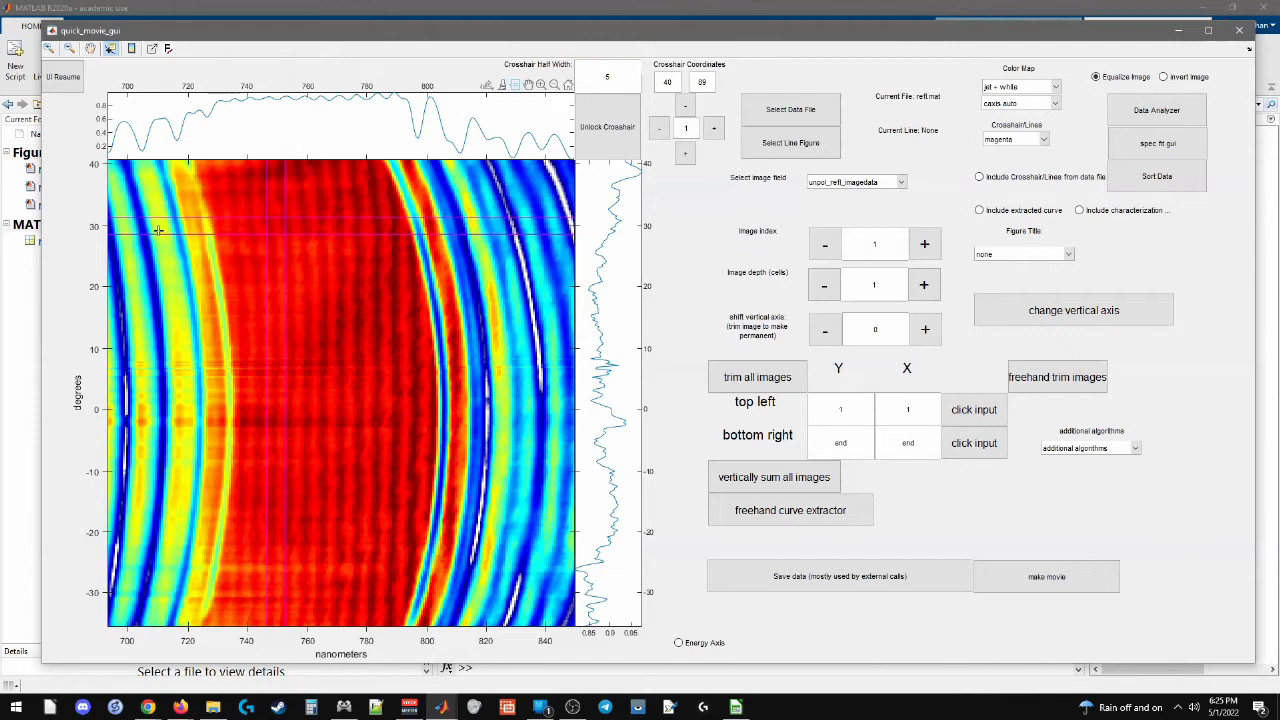
{"action": "left_click", "coordinate": [1063, 449]}
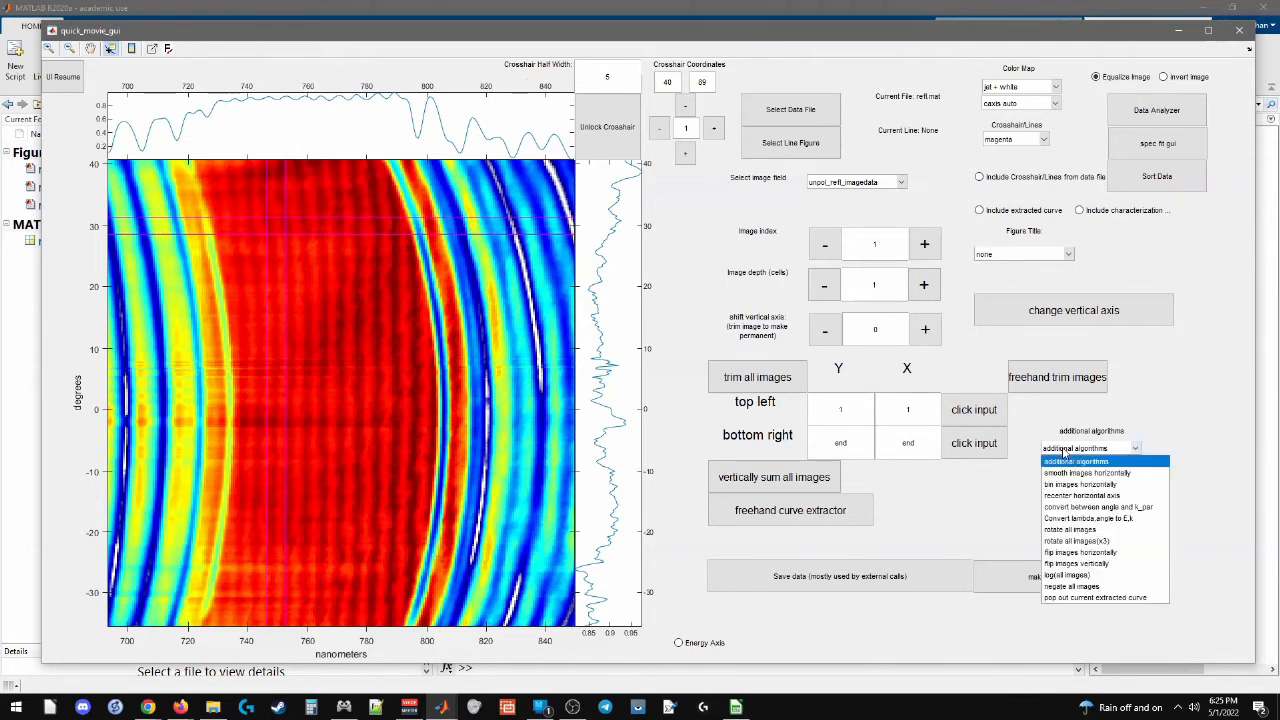
{"action": "left_click", "coordinate": [1063, 473]}
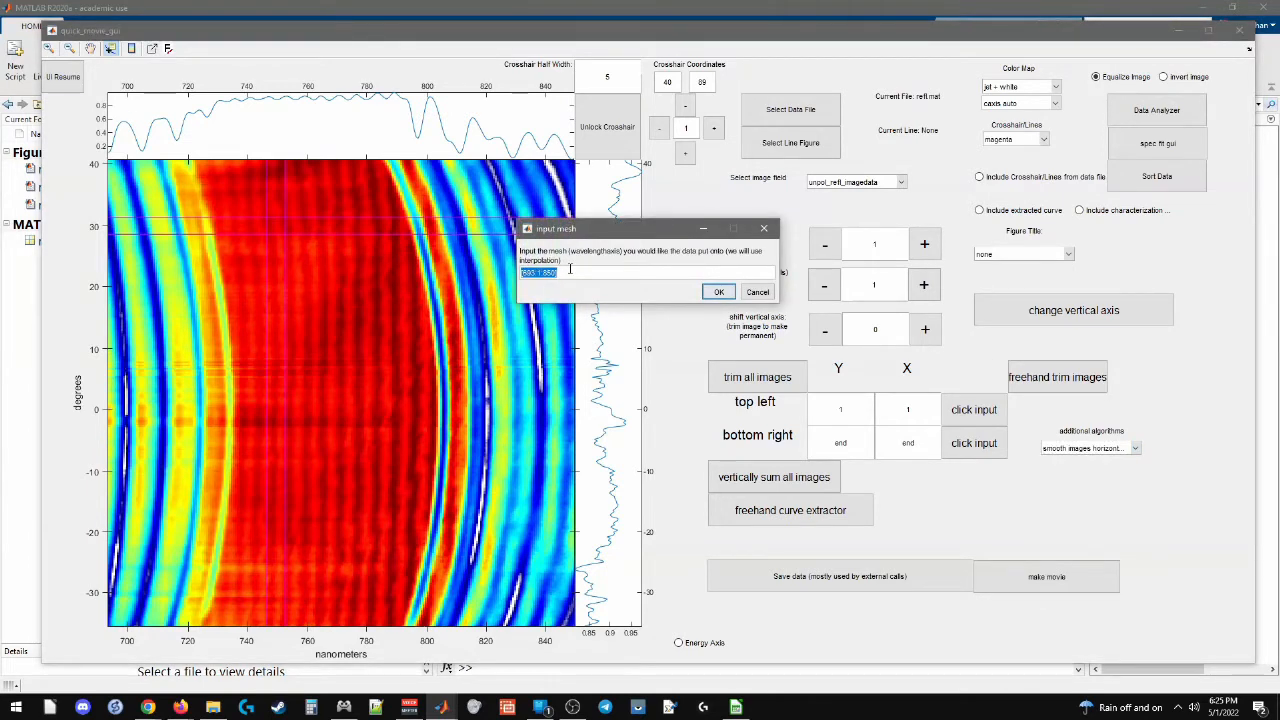
{"action": "type", "text": "["}
{"action": "left_click", "coordinate": [712, 291]}
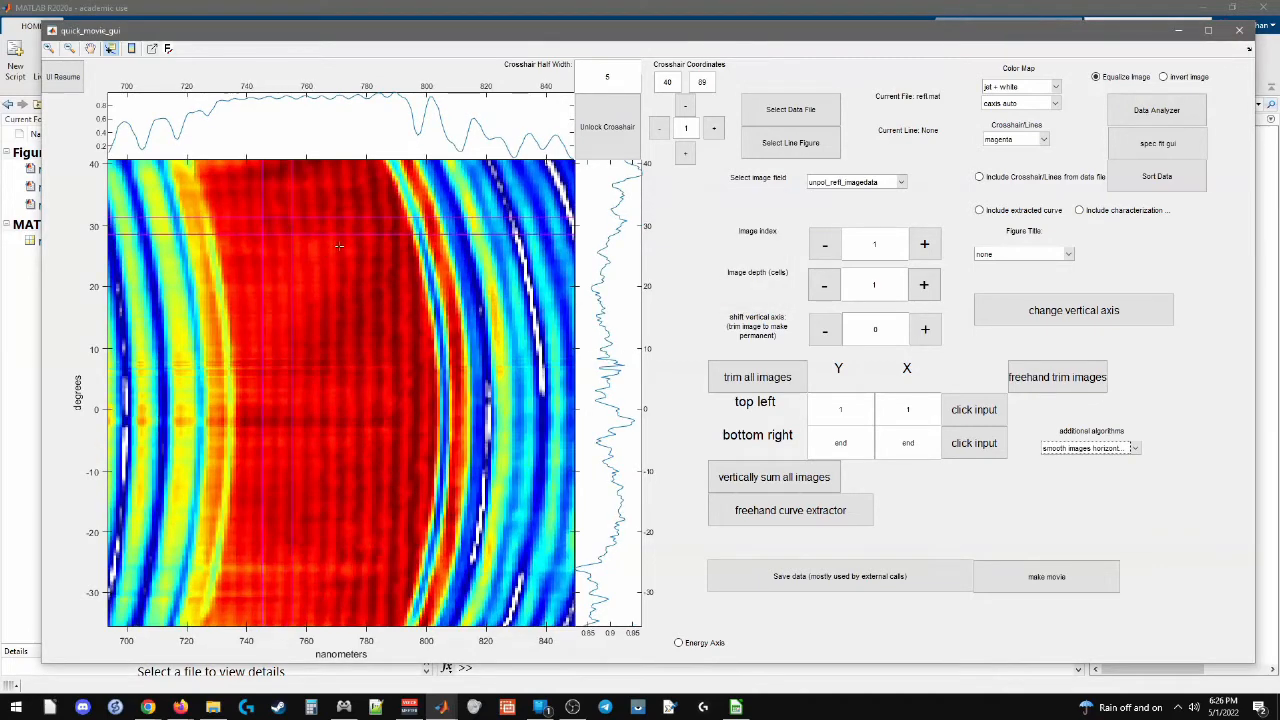
{"action": "left_click_drag", "start_coordinate": [453, 289], "coordinate": [309, 285]}
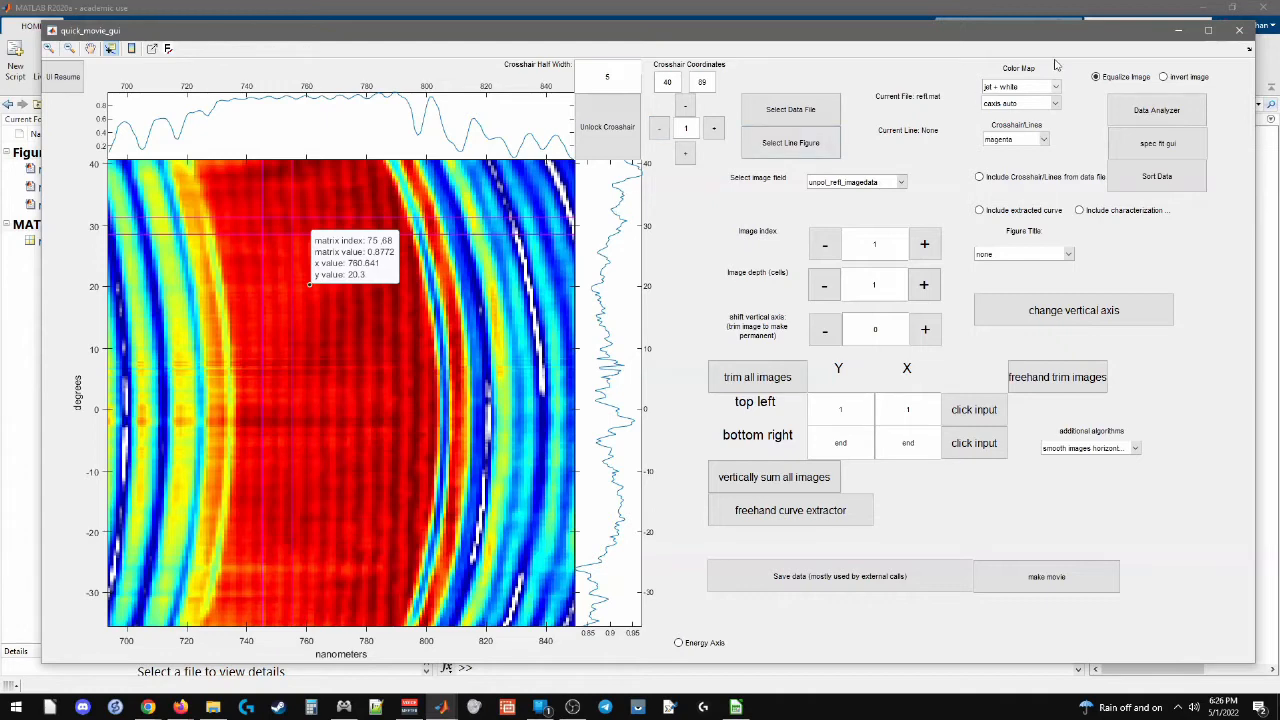
Close the quick_movie_gui window and select refl_0.fig, refl_15.fig and refl_30.fig in the current folder
{"action": "left_click", "coordinate": [1238, 30]}
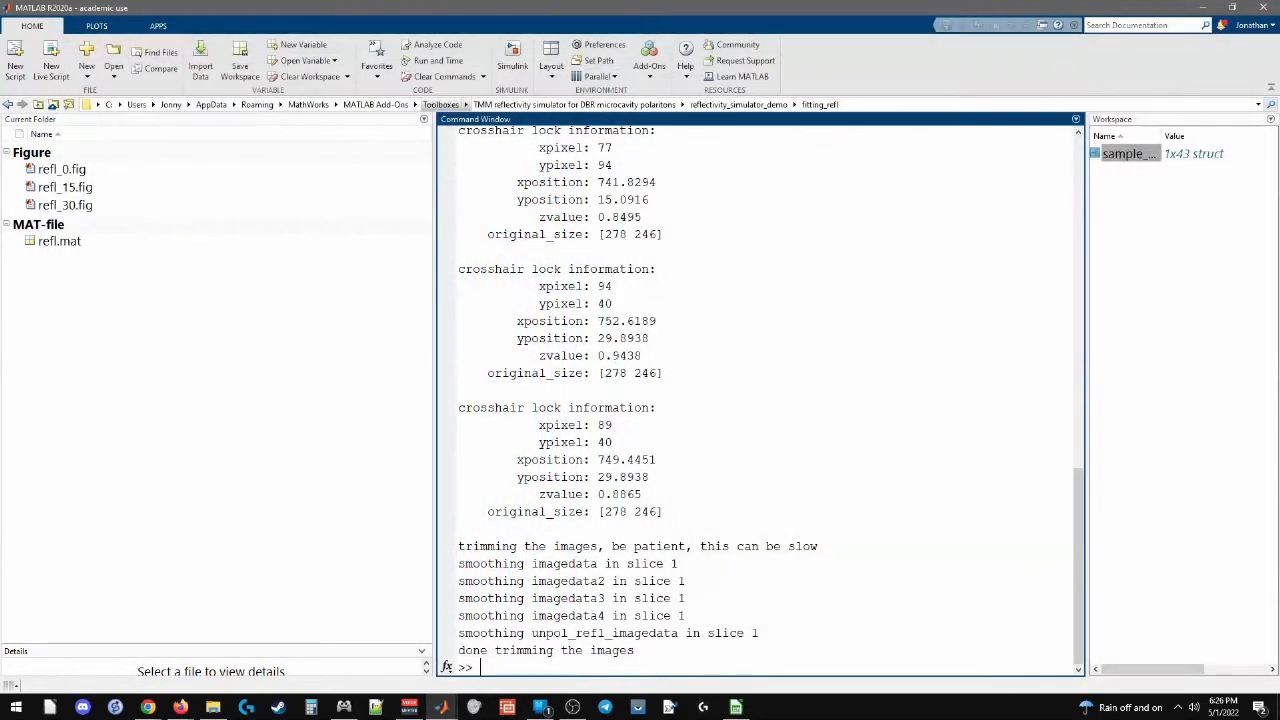
{"action": "left_click", "coordinate": [82, 174]}
{"action": "left_click", "coordinate": [84, 203], "text": "ctrl"}
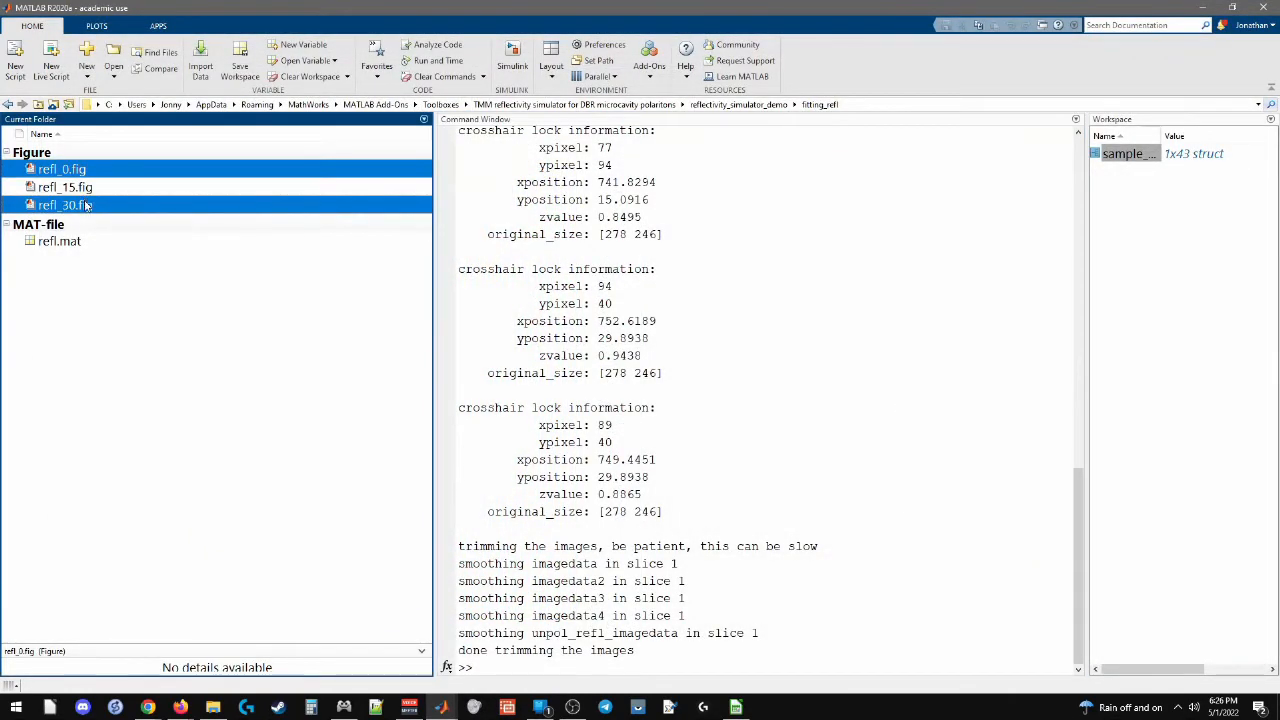
{"action": "left_click", "coordinate": [82, 187], "text": "ctrl"}
{"action": "left_click", "coordinate": [800, 360]}
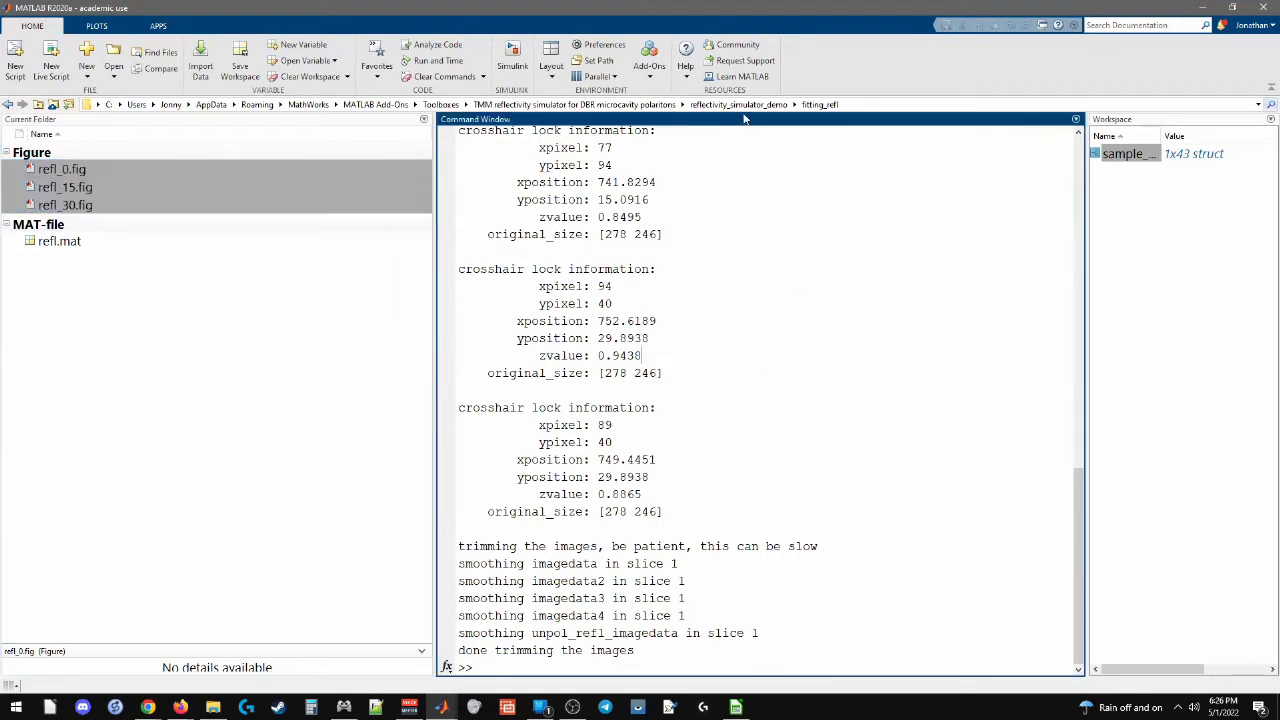
Copy p6_19_19pt1_simple_qw.jbsample from the reflectivity_simulator_demo folder into the fitting_refl folder
{"action": "left_click", "coordinate": [742, 106]}
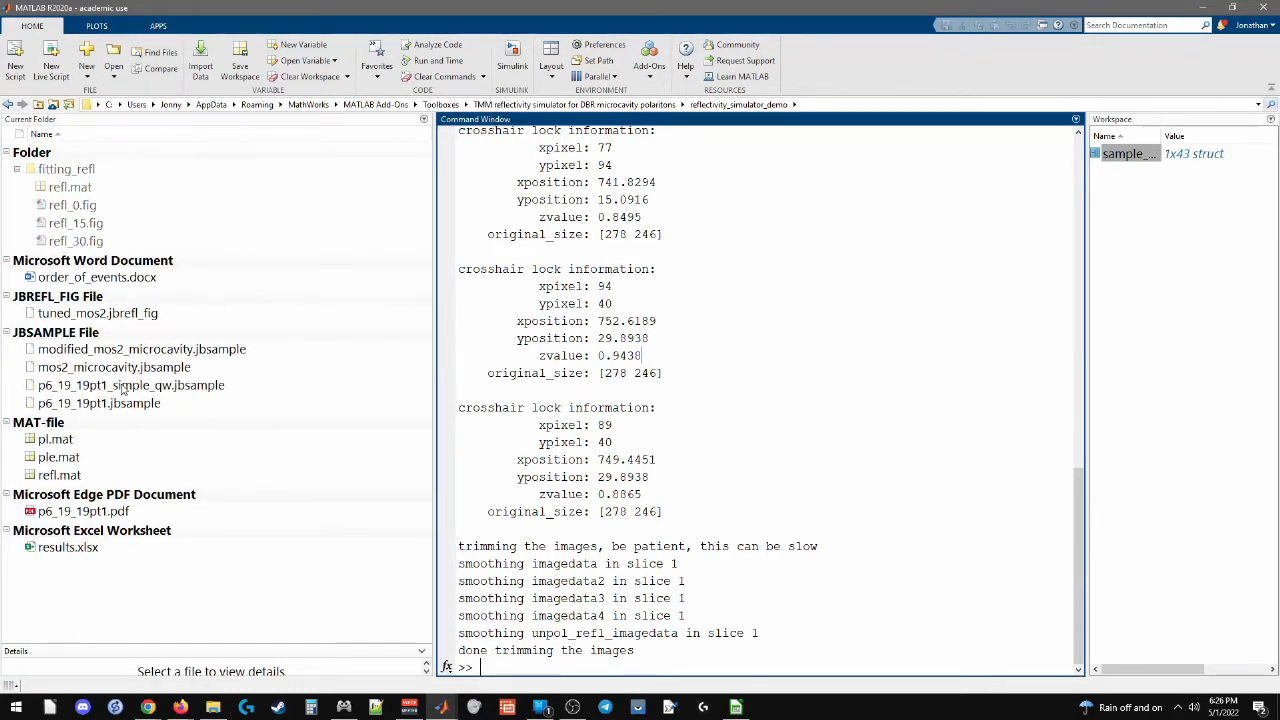
{"action": "left_click", "coordinate": [121, 389]}
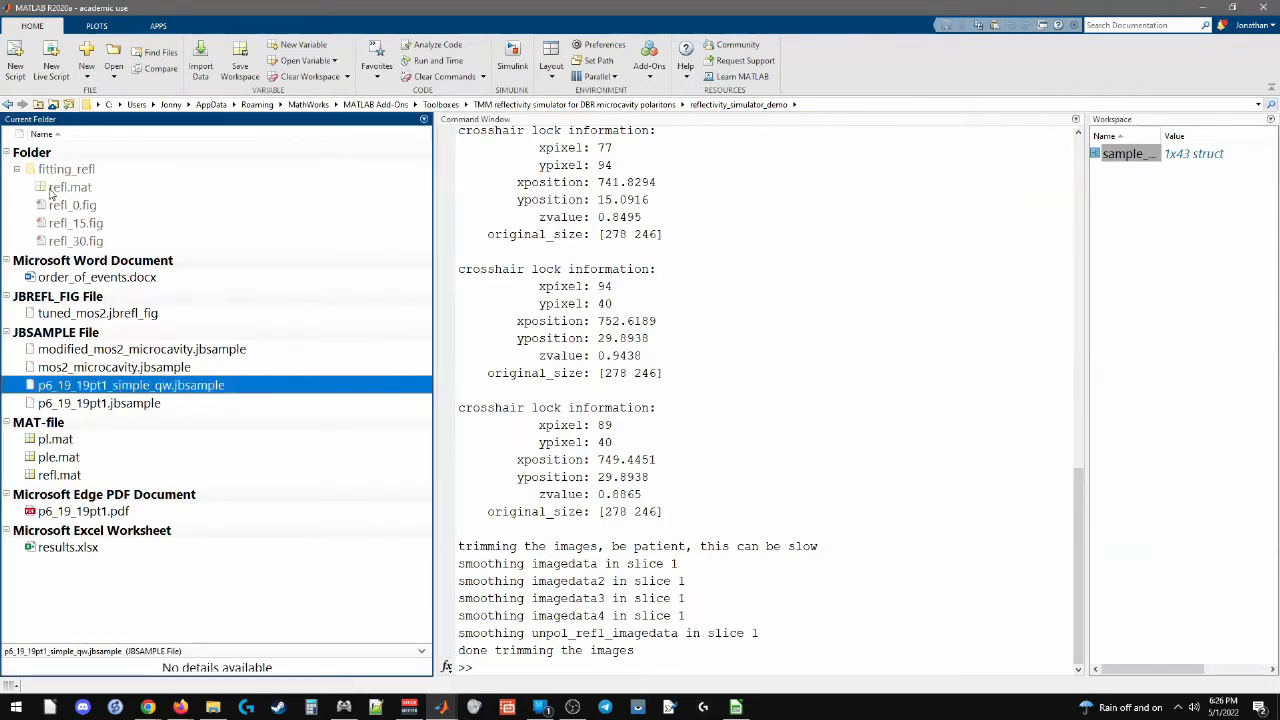
{"action": "left_click", "coordinate": [87, 514]}
{"action": "double_click", "coordinate": [61, 169]}
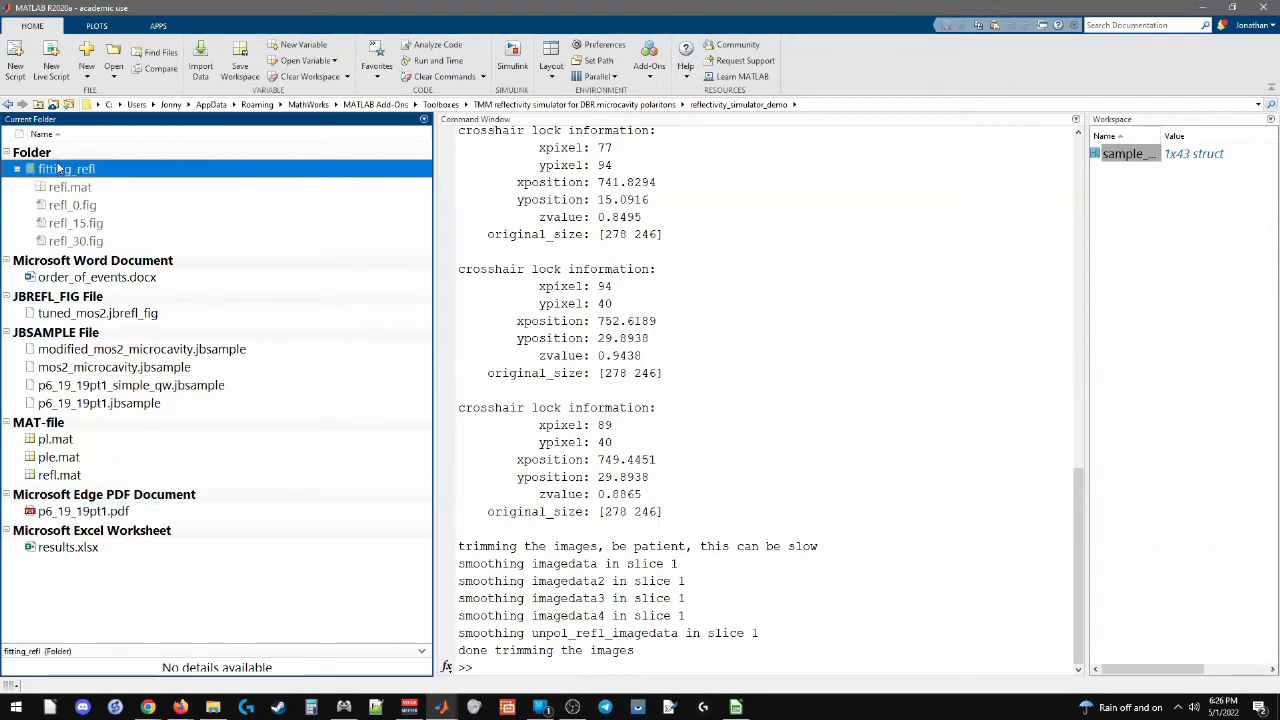
Launch reflectivity_gui from the command line and load p6_19_19pt1_simple_qw.jbsample as the sample structure
{"action": "left_click", "coordinate": [947, 286]}
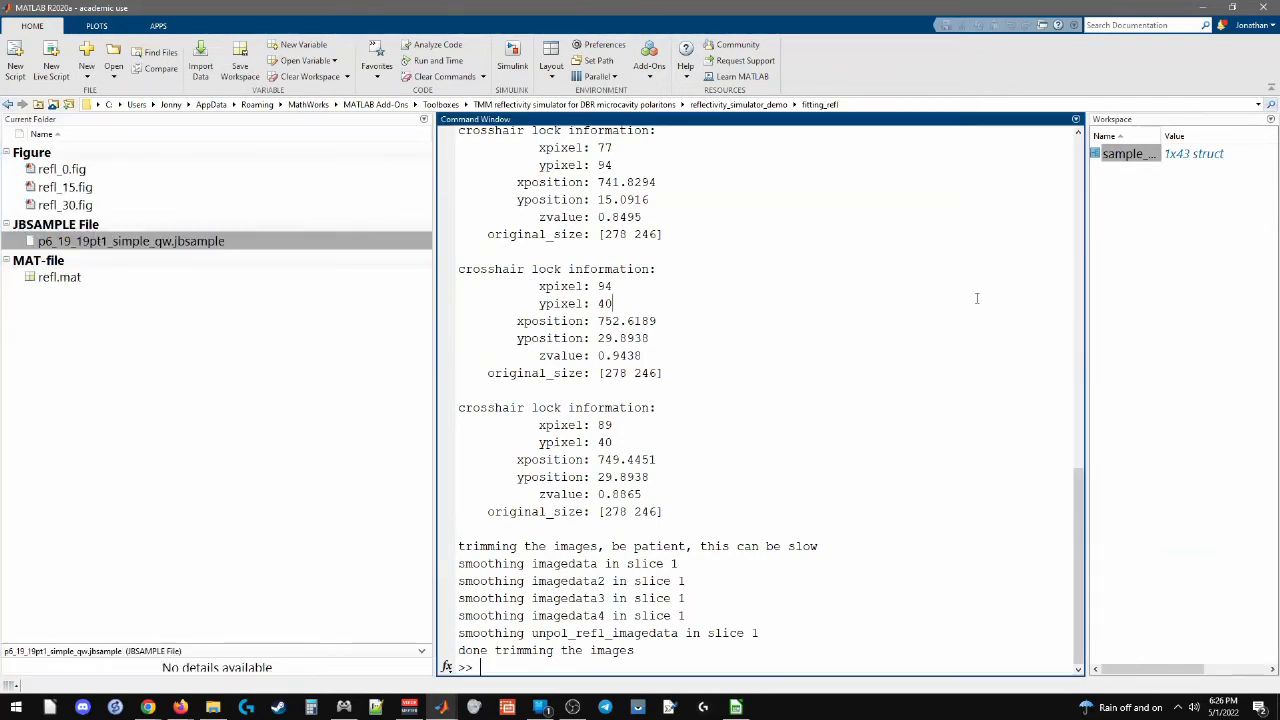
{"action": "type", "text": "reflectivity_gui"}
{"action": "key", "text": "Return"}
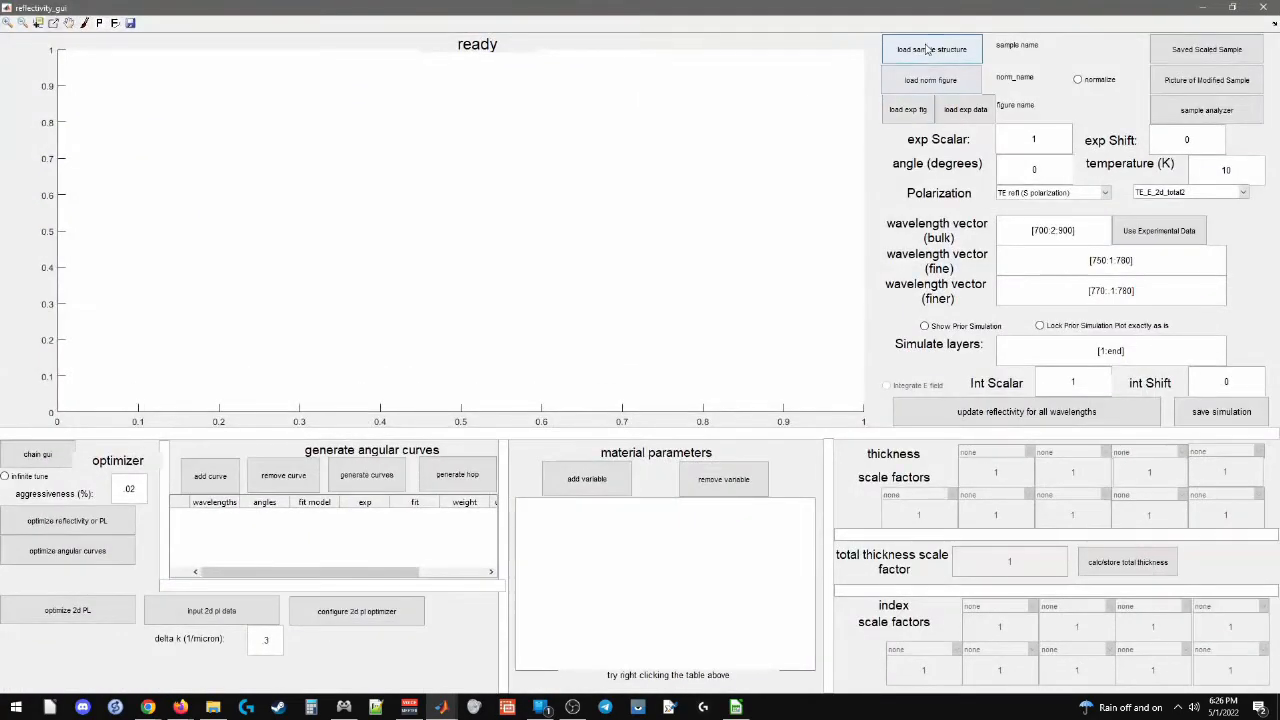
{"action": "left_click", "coordinate": [930, 50]}
{"action": "double_click", "coordinate": [204, 112]}
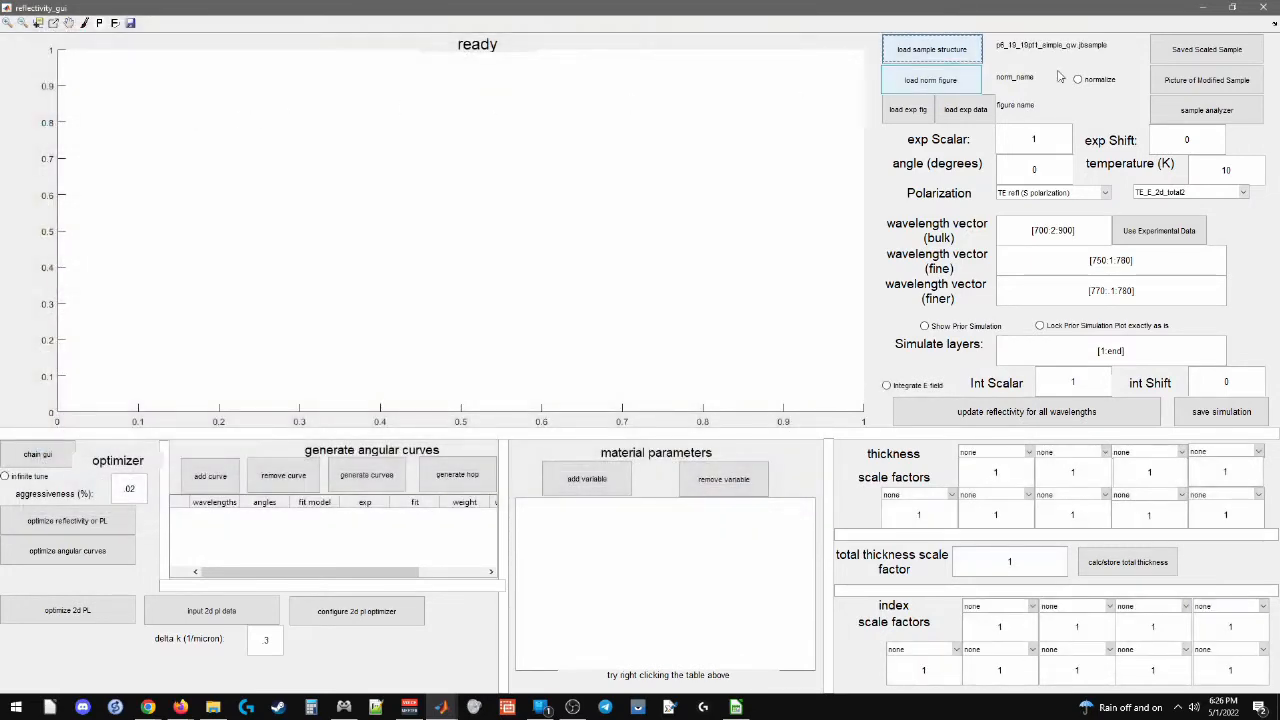
Load refl_0.fig as the experimental figure and take the bulk wavelength vector from the experimental data
{"action": "left_click", "coordinate": [908, 109]}
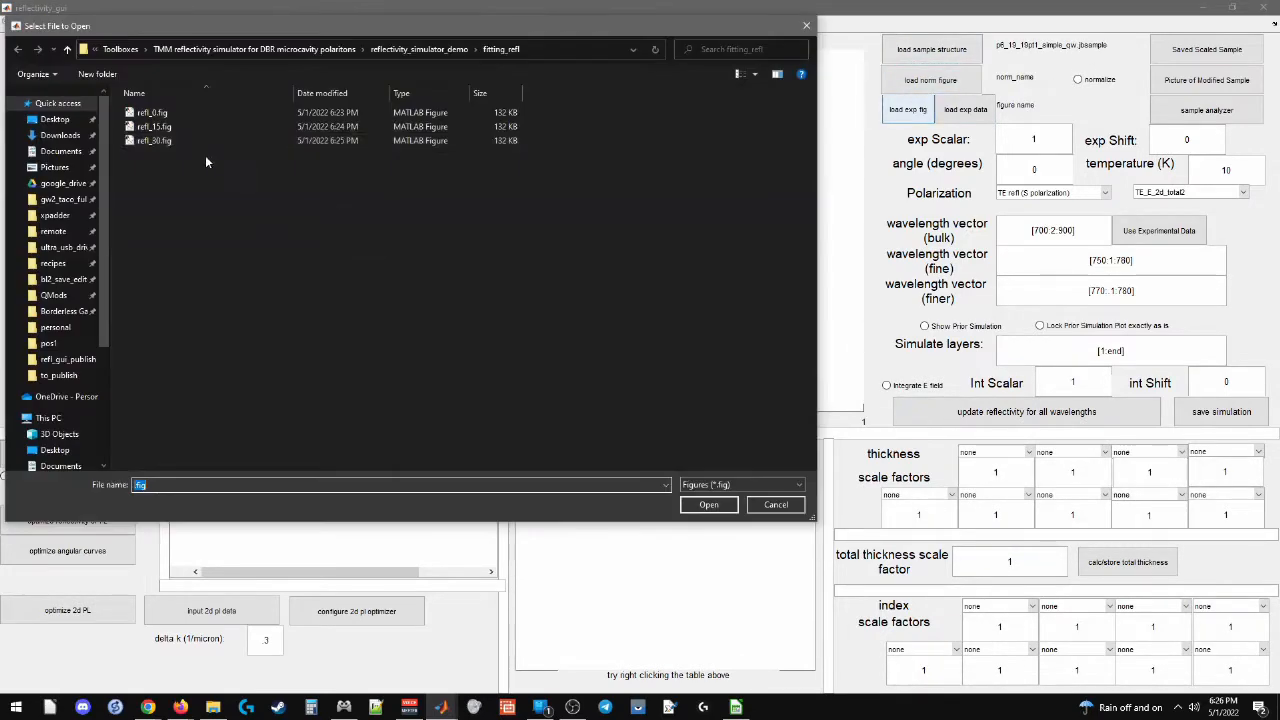
{"action": "left_click", "coordinate": [148, 113]}
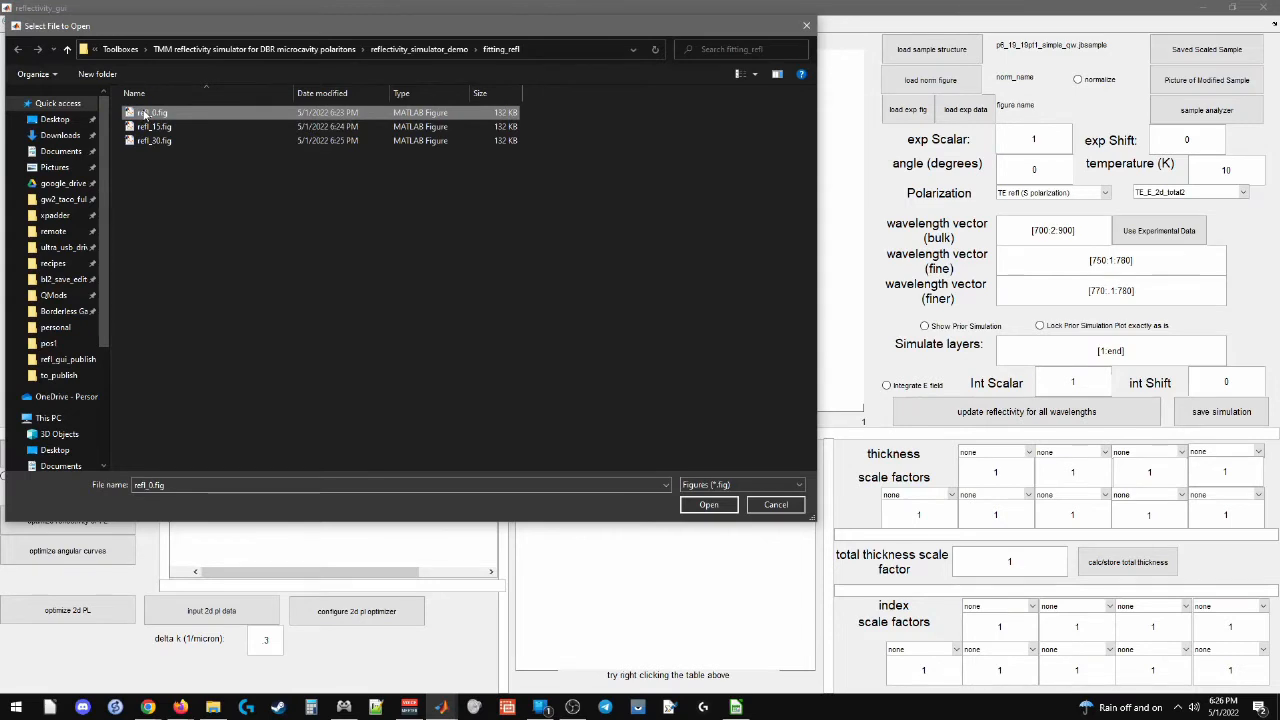
{"action": "double_click", "coordinate": [148, 113]}
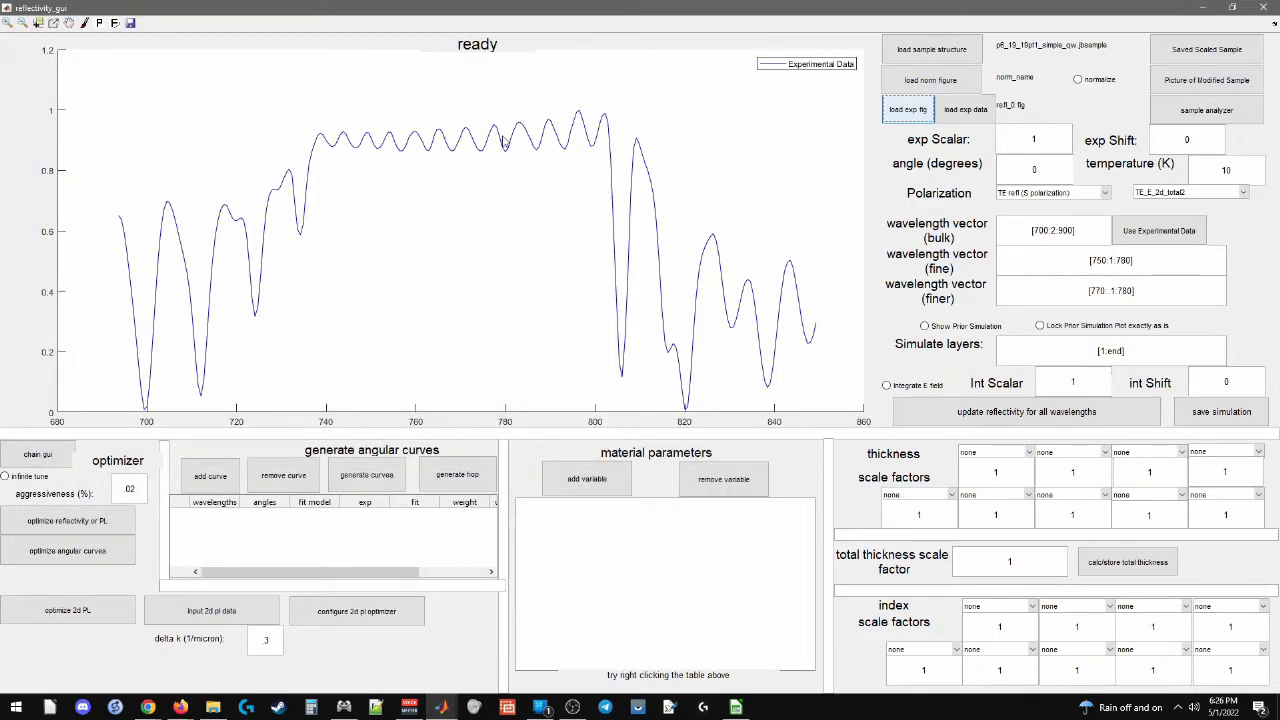
{"action": "left_click", "coordinate": [1165, 237]}
{"action": "left_click", "coordinate": [1166, 237]}
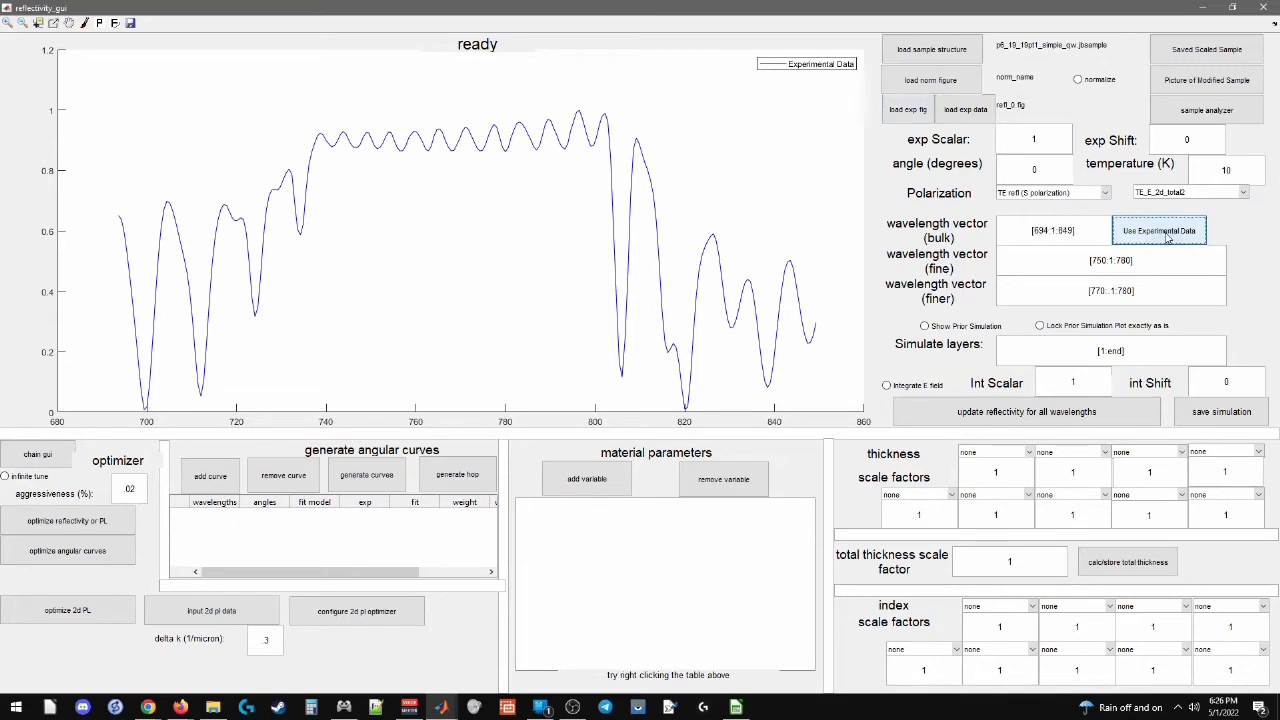
Clear the fine and finer wavelength vectors and update the simulated reflectivity for all wavelengths
{"action": "double_click", "coordinate": [1152, 285]}
{"action": "key", "text": "BackSpace"}
{"action": "double_click", "coordinate": [1146, 260]}
{"action": "key", "text": "BackSpace"}
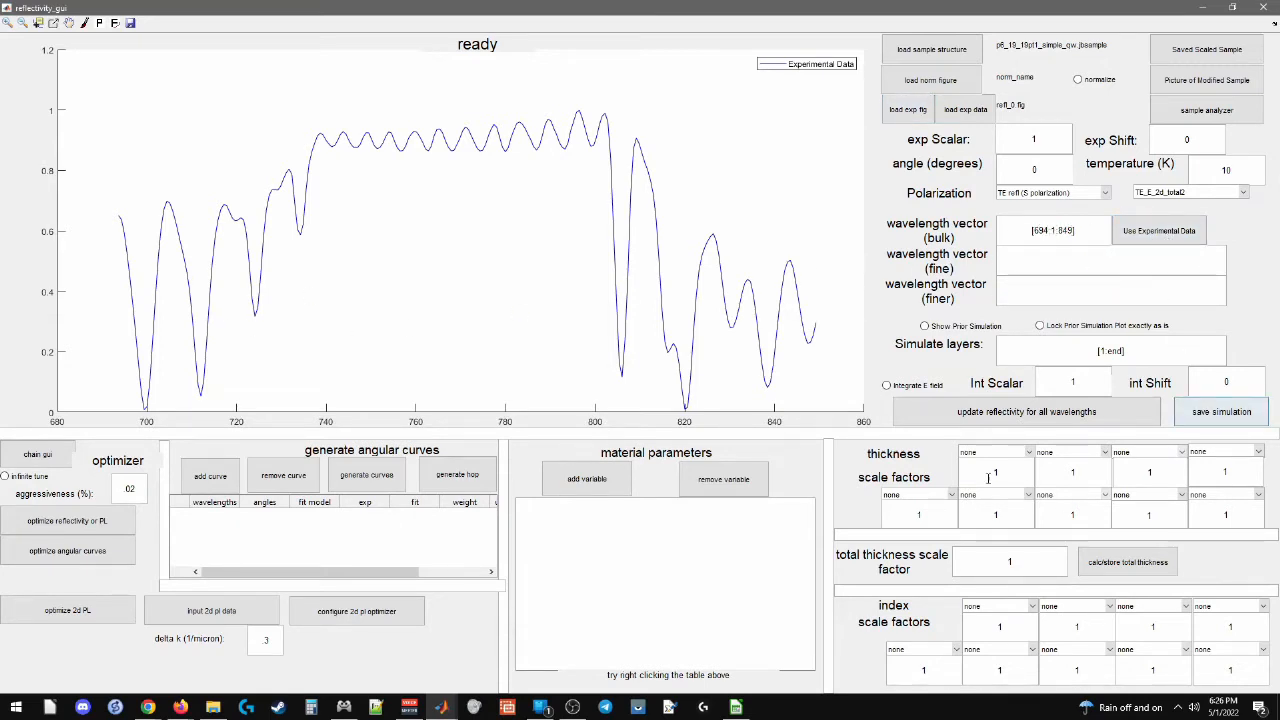
{"action": "left_click", "coordinate": [998, 411]}
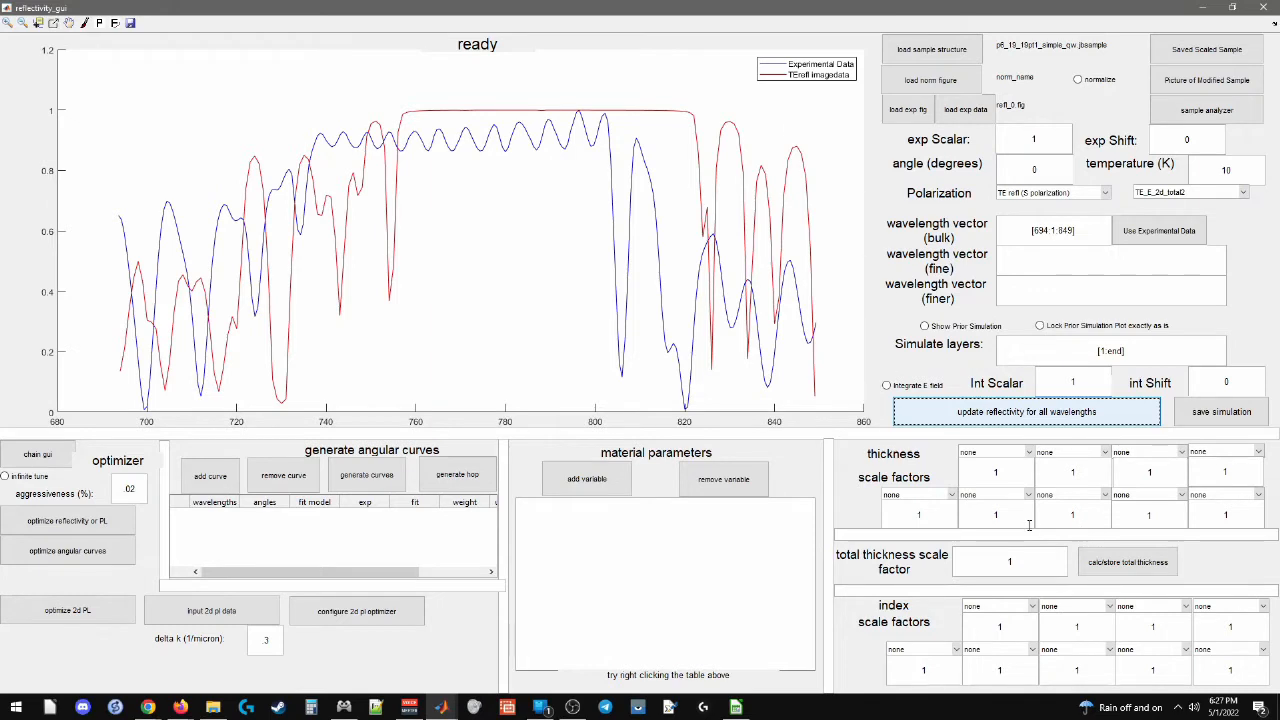
Set the total thickness scale factor to .99 and update the reflectivity for all wavelengths
{"action": "key", "text": "Tab"}
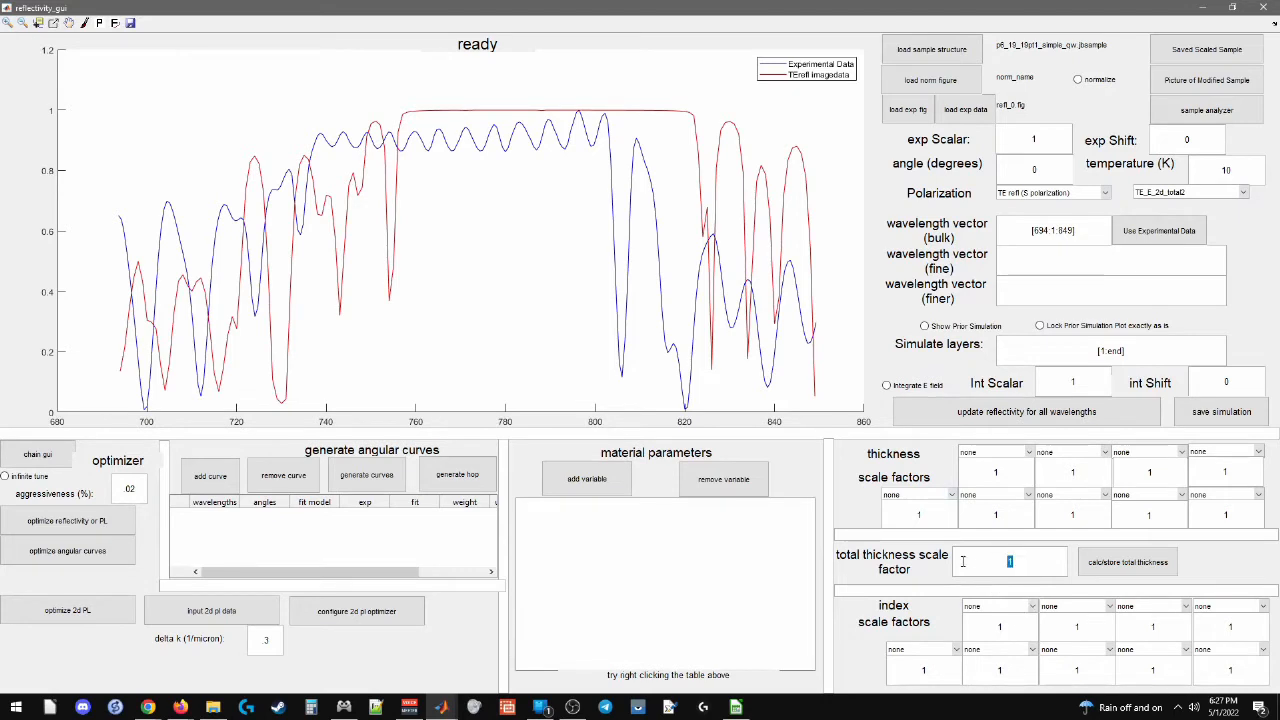
{"action": "type", "text": ".99"}
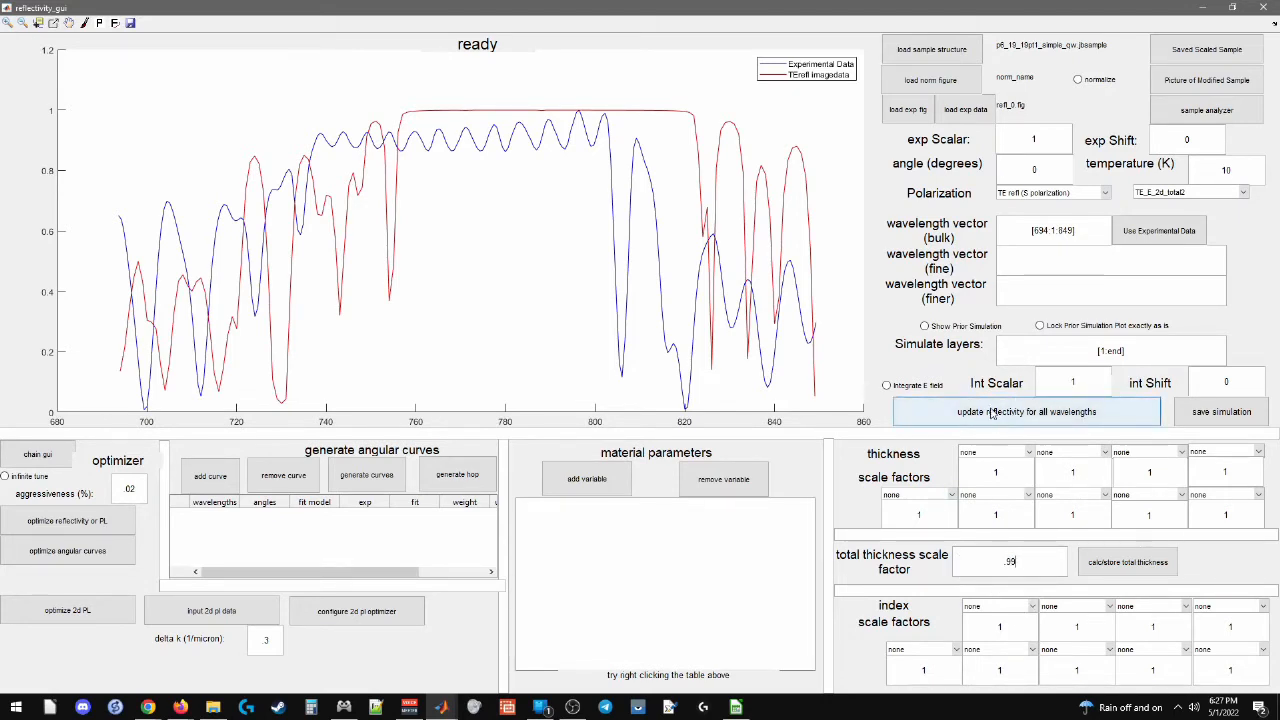
{"action": "left_click", "coordinate": [991, 413]}
Set the total thickness scale factor to .98 and update the reflectivity for all wavelengths
{"action": "left_click", "coordinate": [1027, 568]}
{"action": "key", "text": "BackSpace"}
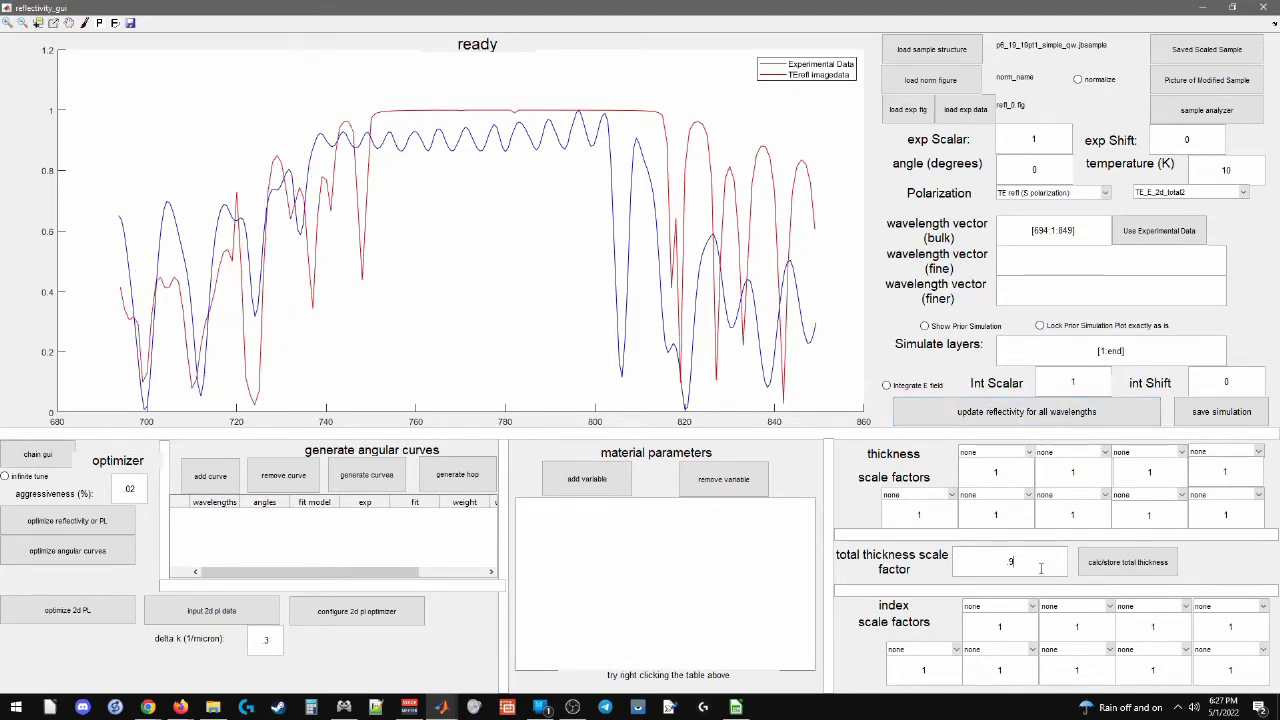
{"action": "type", "text": "8"}
{"action": "left_click", "coordinate": [977, 411]}
Try a total thickness scale factor of .97, refine it to .972, and update the reflectivity for all wavelengths each time
{"action": "left_click", "coordinate": [1012, 568]}
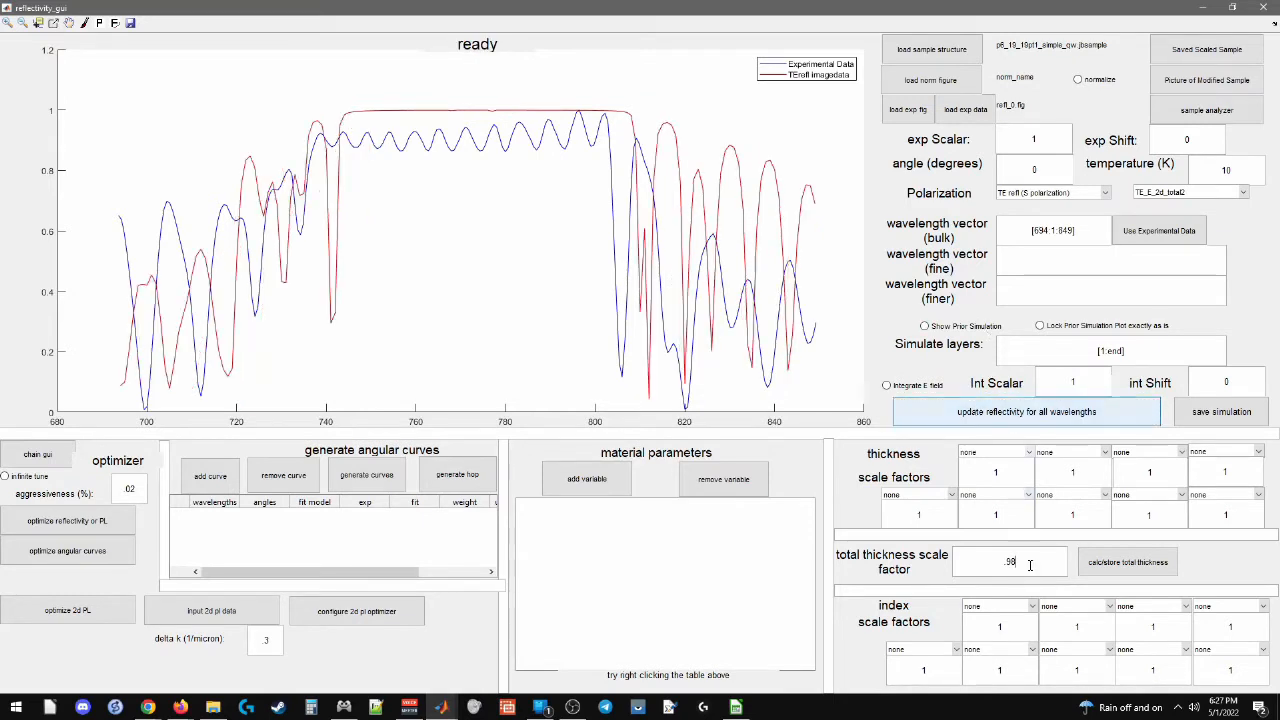
{"action": "key", "text": "BackSpace"}
{"action": "type", "text": "7"}
{"action": "left_click", "coordinate": [997, 414]}
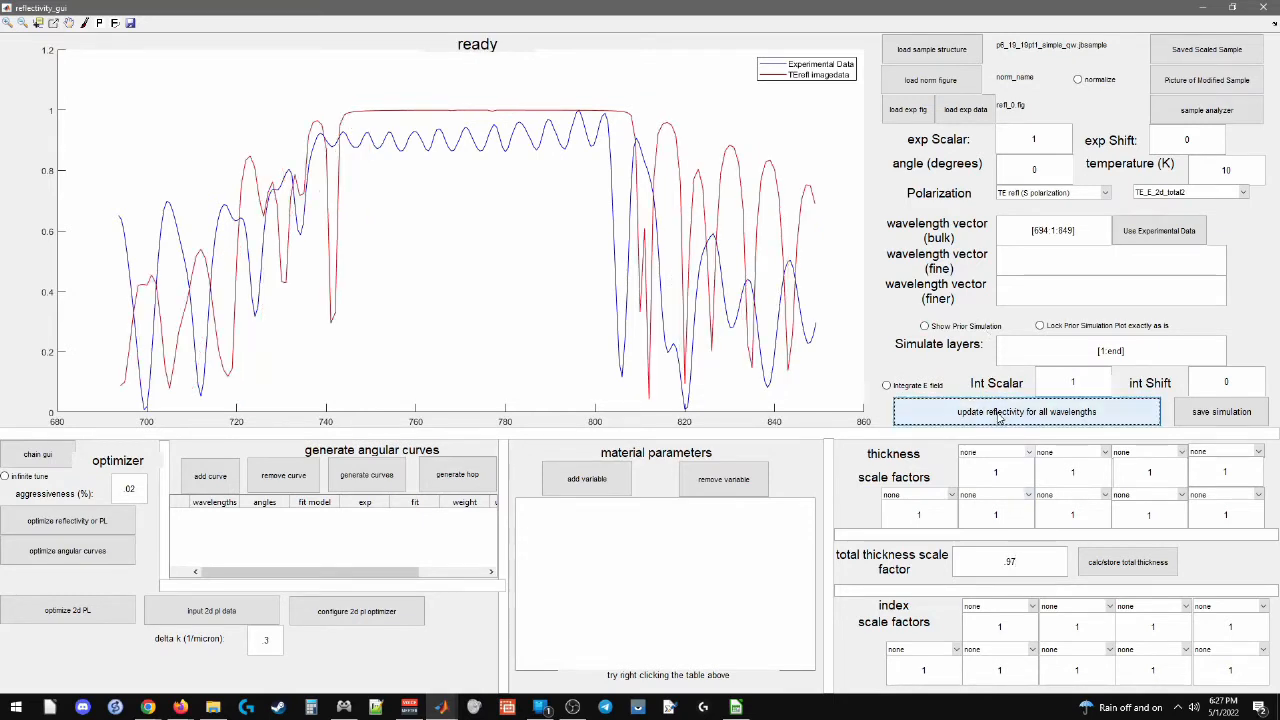
{"action": "left_click", "coordinate": [1016, 564]}
{"action": "type", "text": "2"}
{"action": "left_click", "coordinate": [994, 414]}
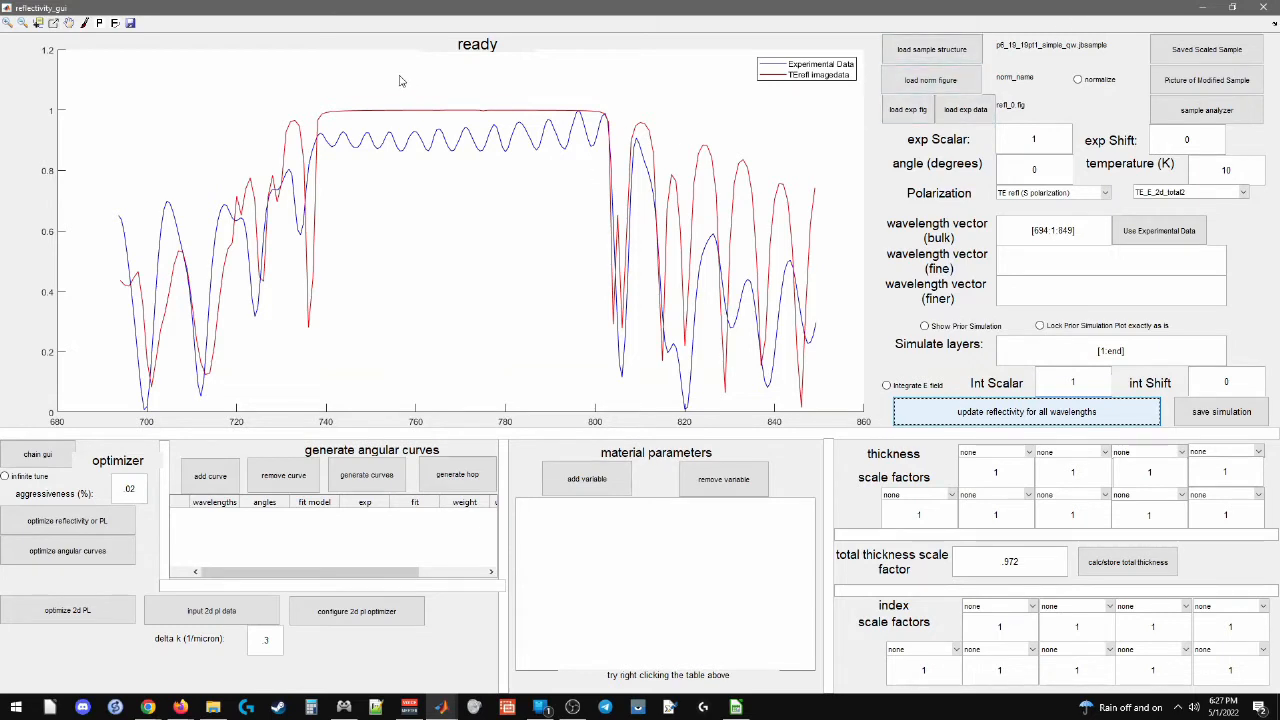
Scale the experimental data with an exp Scalar of 1.1 and refine it to 1.09
{"action": "left_click", "coordinate": [1046, 136]}
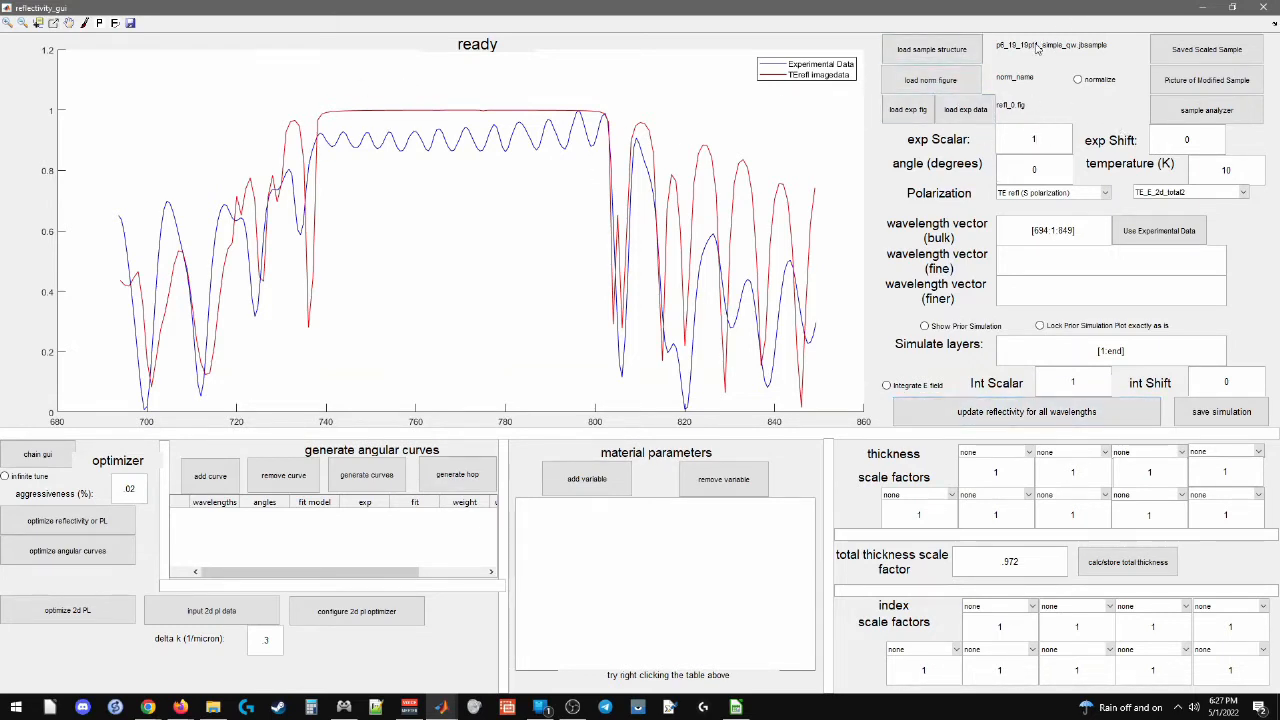
{"action": "type", "text": ".1"}
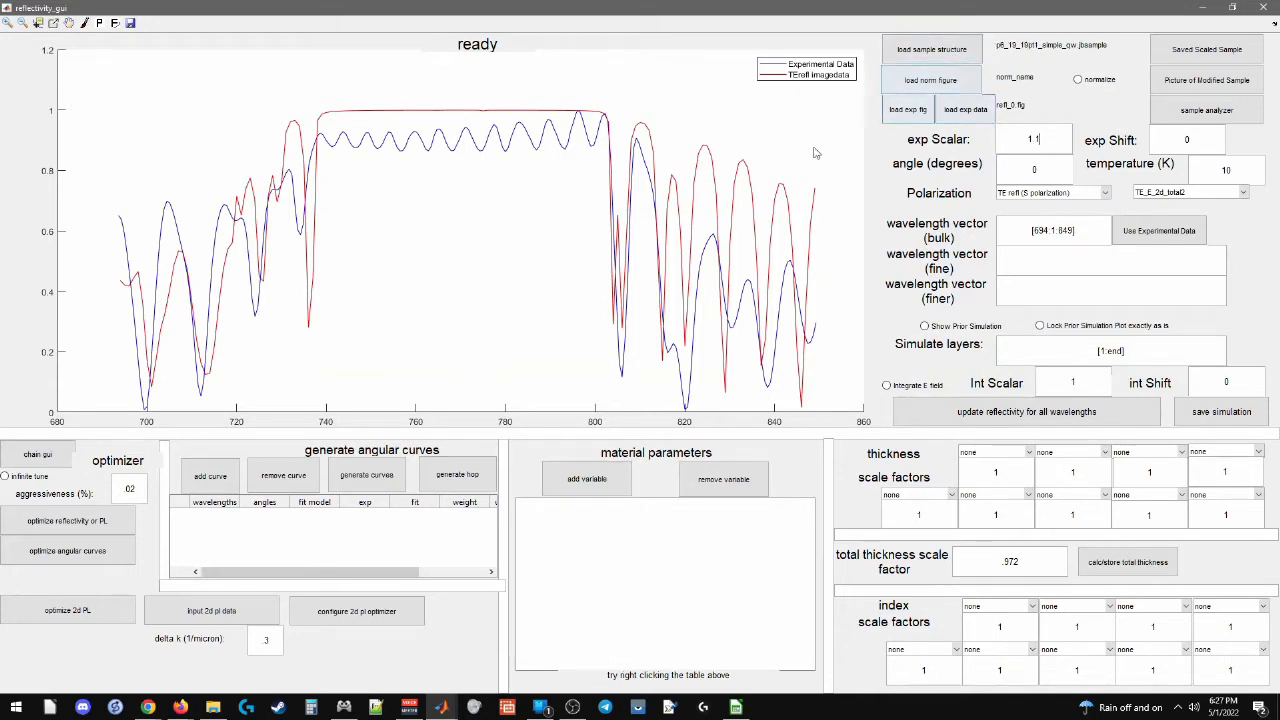
{"action": "key", "text": "Return"}
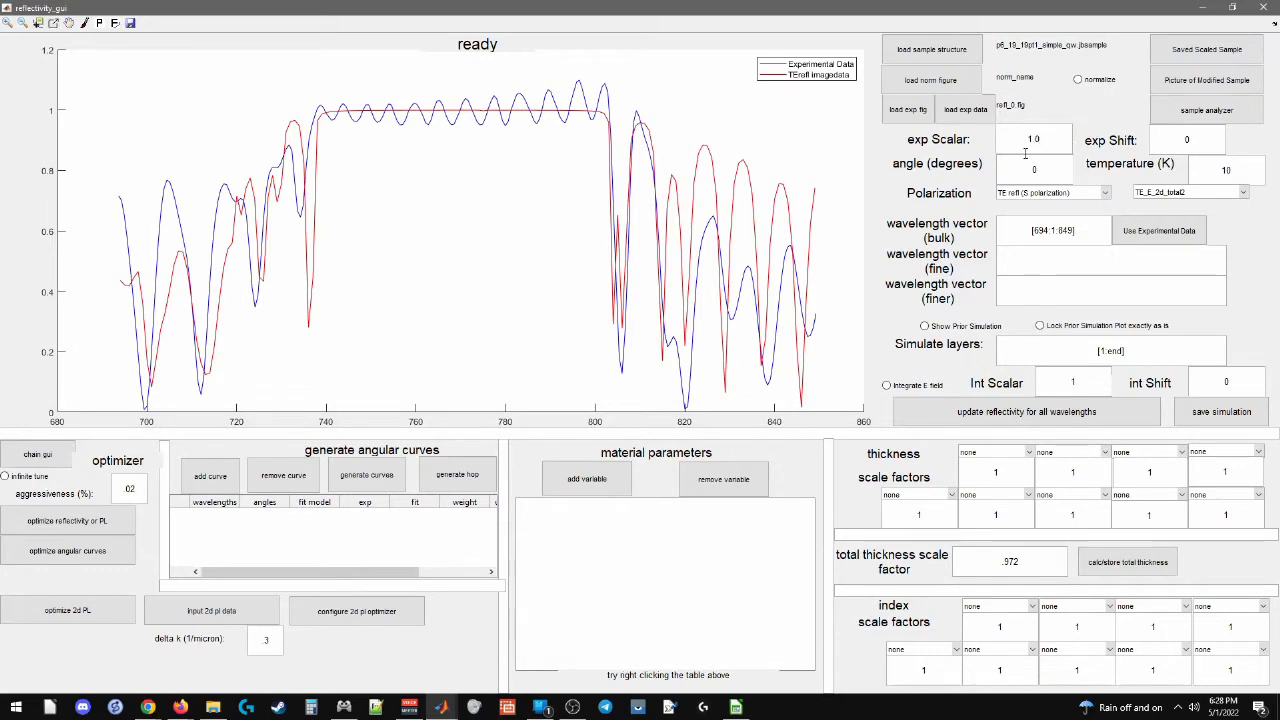
{"action": "type", "text": "9"}
{"action": "key", "text": "Return"}
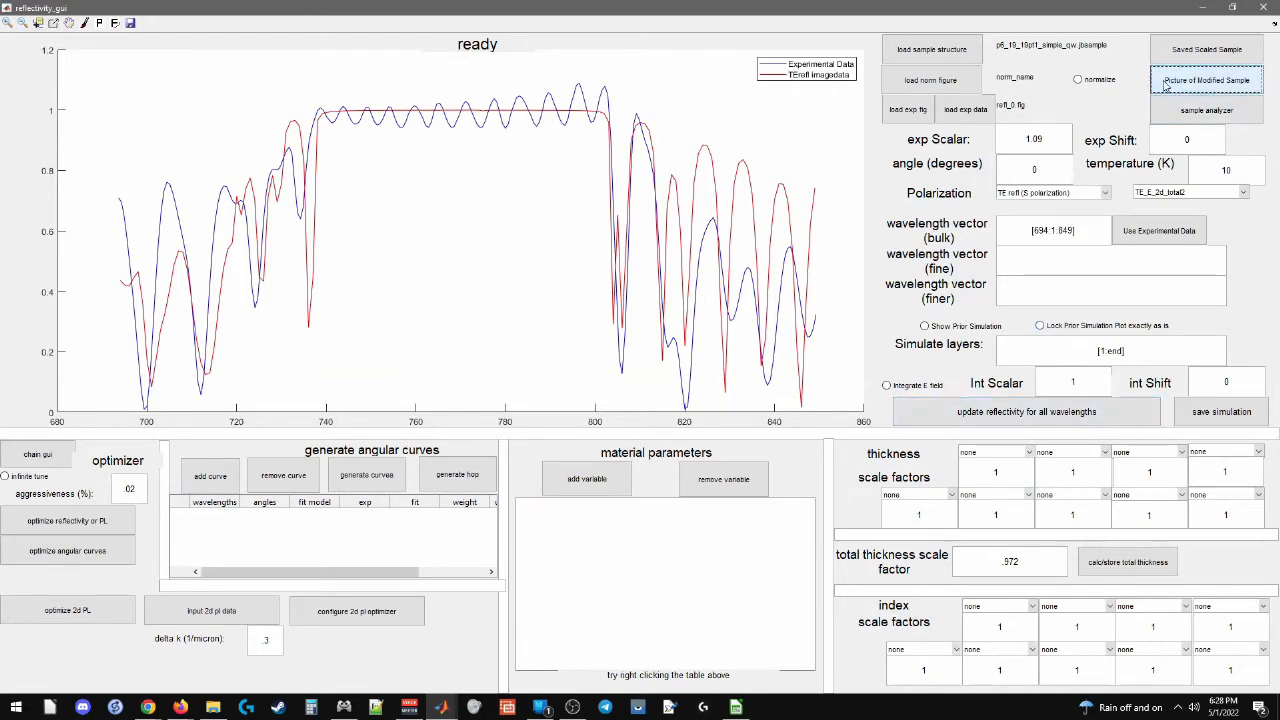
Draw the picture of the modified sample and examine its layers from about 2.4 to 4.2 µm in width
{"action": "left_click", "coordinate": [1207, 80]}
{"action": "left_click", "coordinate": [97, 48]}
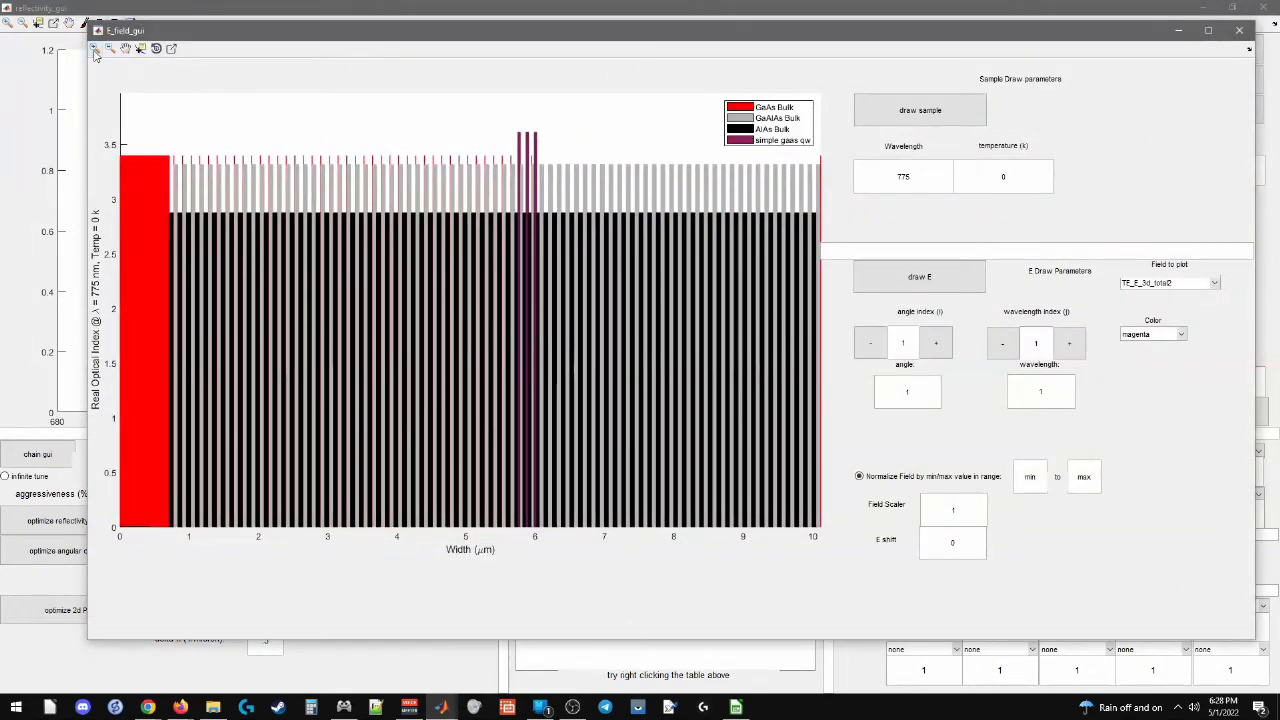
{"action": "right_click", "coordinate": [247, 180]}
{"action": "left_click", "coordinate": [292, 235]}
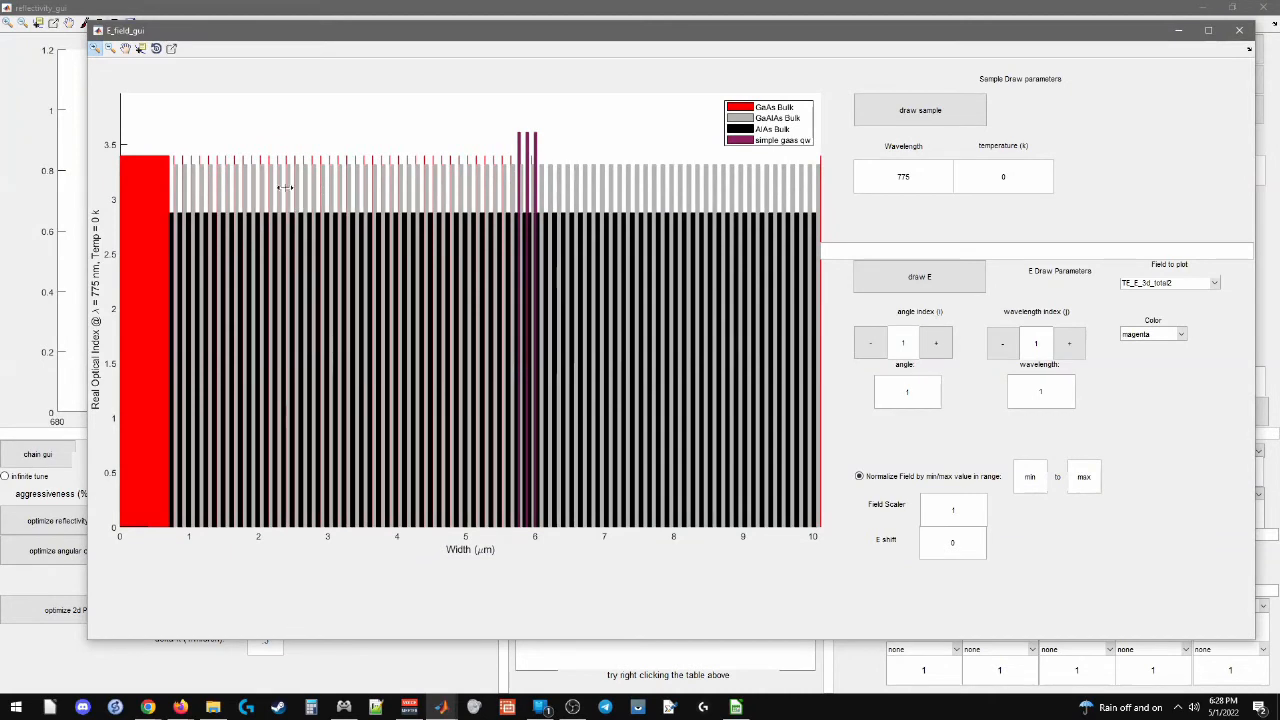
{"action": "left_click_drag", "start_coordinate": [285, 186], "coordinate": [415, 184]}
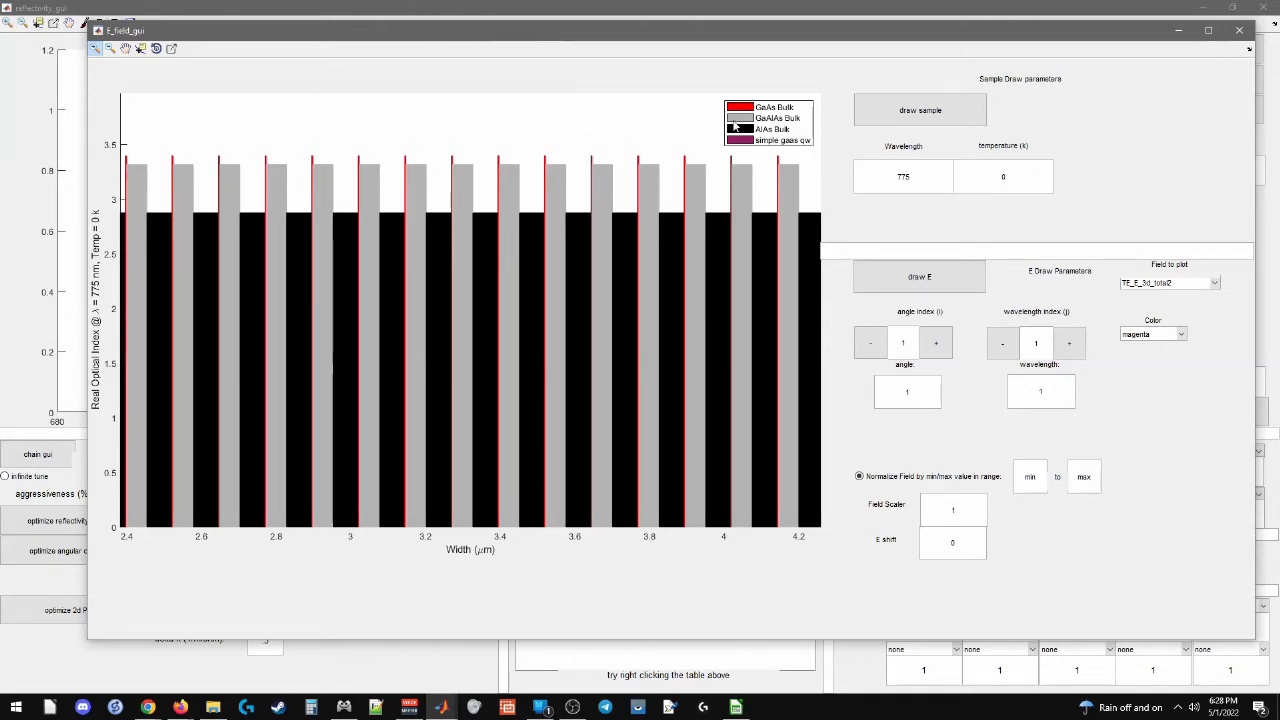
{"action": "left_click_drag", "start_coordinate": [741, 32], "coordinate": [0, 32]}
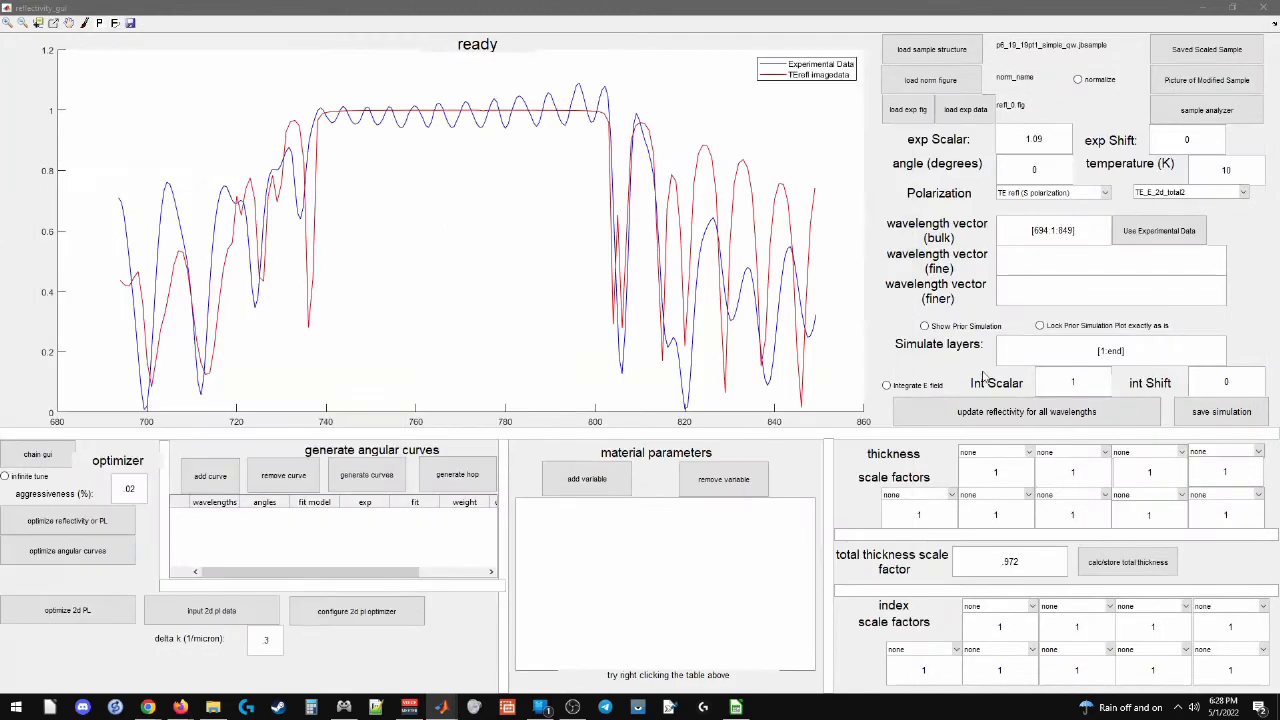
Assign the first two thickness scale factors to index_AlAs_Bulk and index_GaAlAs_Bulk
{"action": "left_click", "coordinate": [998, 458]}
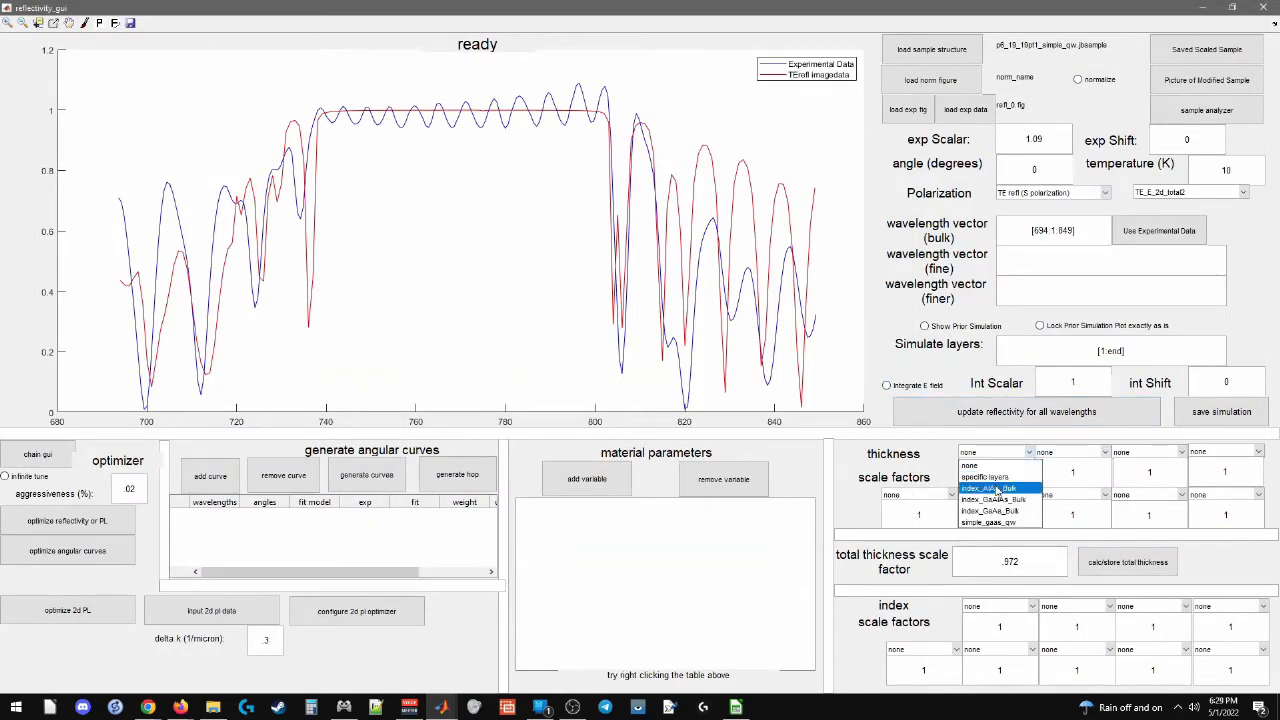
{"action": "left_click", "coordinate": [996, 487]}
{"action": "left_click", "coordinate": [1066, 454]}
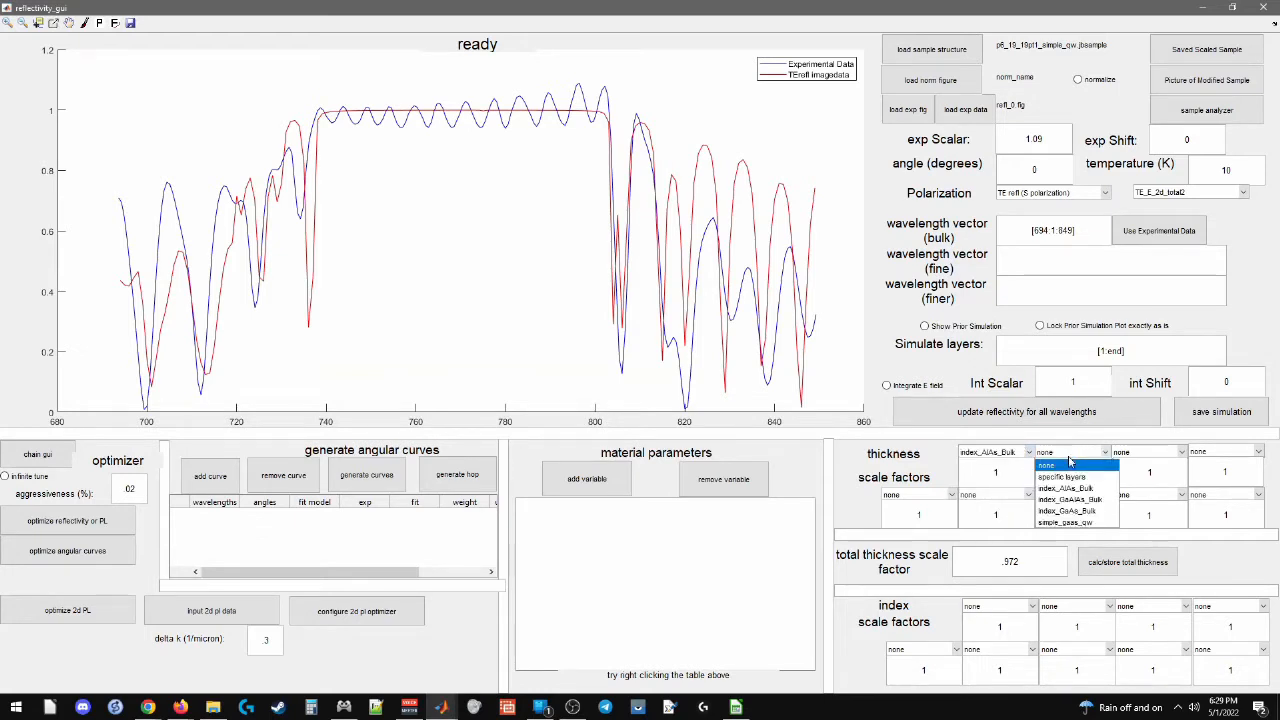
{"action": "left_click", "coordinate": [1068, 499]}
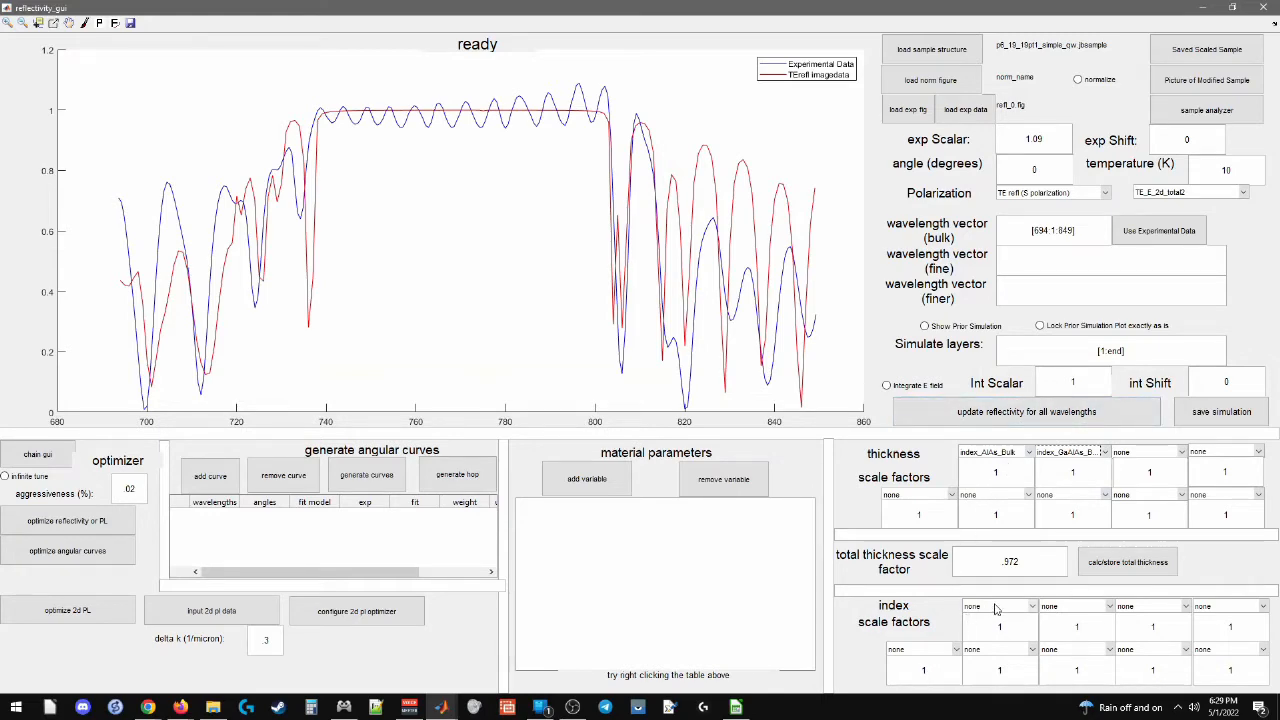
Make index plots for layer 7 (AlAs_Bulk), inspect the real index curve near 700 nm, and close the figure
{"action": "right_click", "coordinate": [672, 528]}
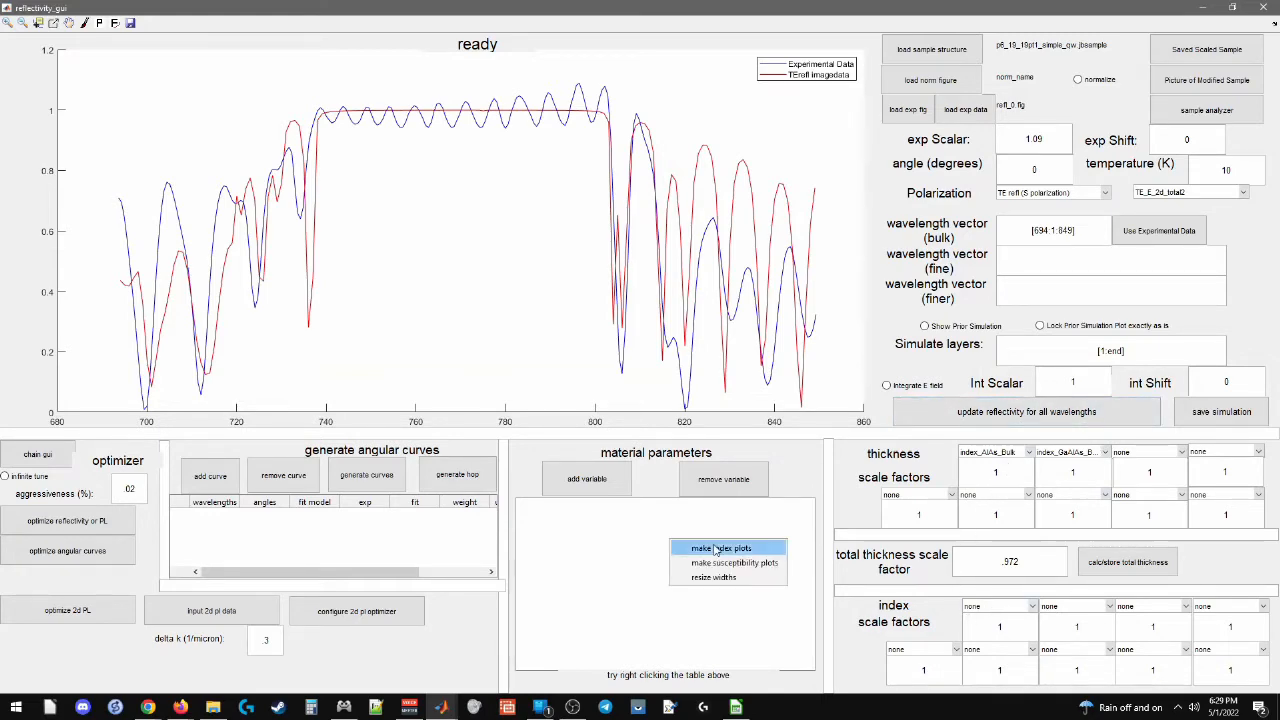
{"action": "left_click", "coordinate": [700, 546]}
{"action": "left_click", "coordinate": [513, 250]}
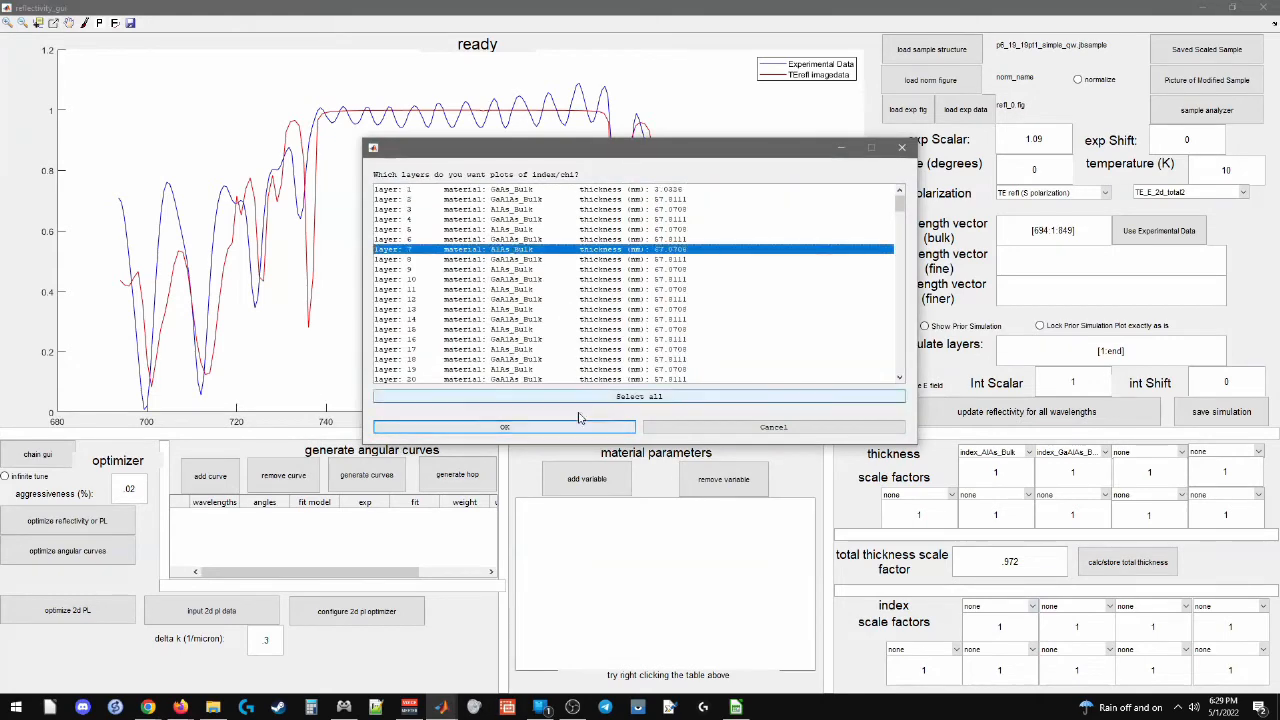
{"action": "left_click", "coordinate": [543, 429]}
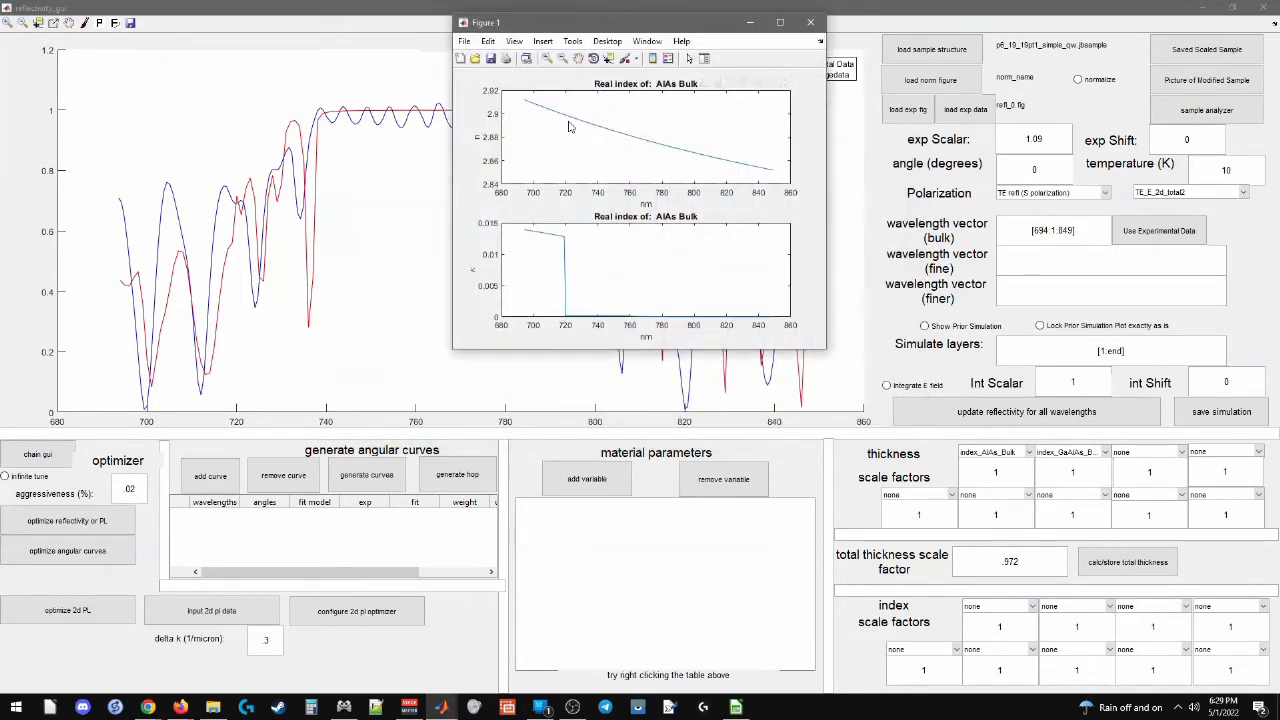
{"action": "left_click", "coordinate": [609, 58]}
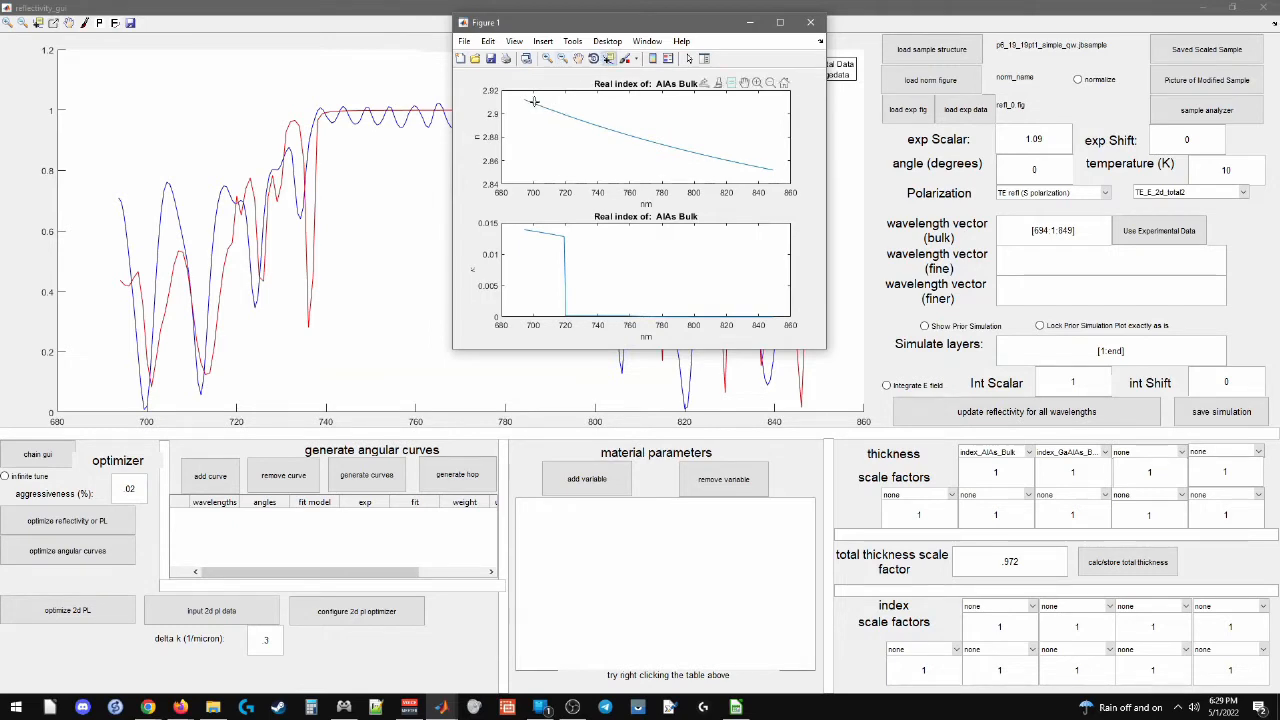
{"action": "left_click_drag", "start_coordinate": [530, 101], "coordinate": [557, 147]}
{"action": "left_click", "coordinate": [540, 138]}
{"action": "left_click", "coordinate": [808, 26]}
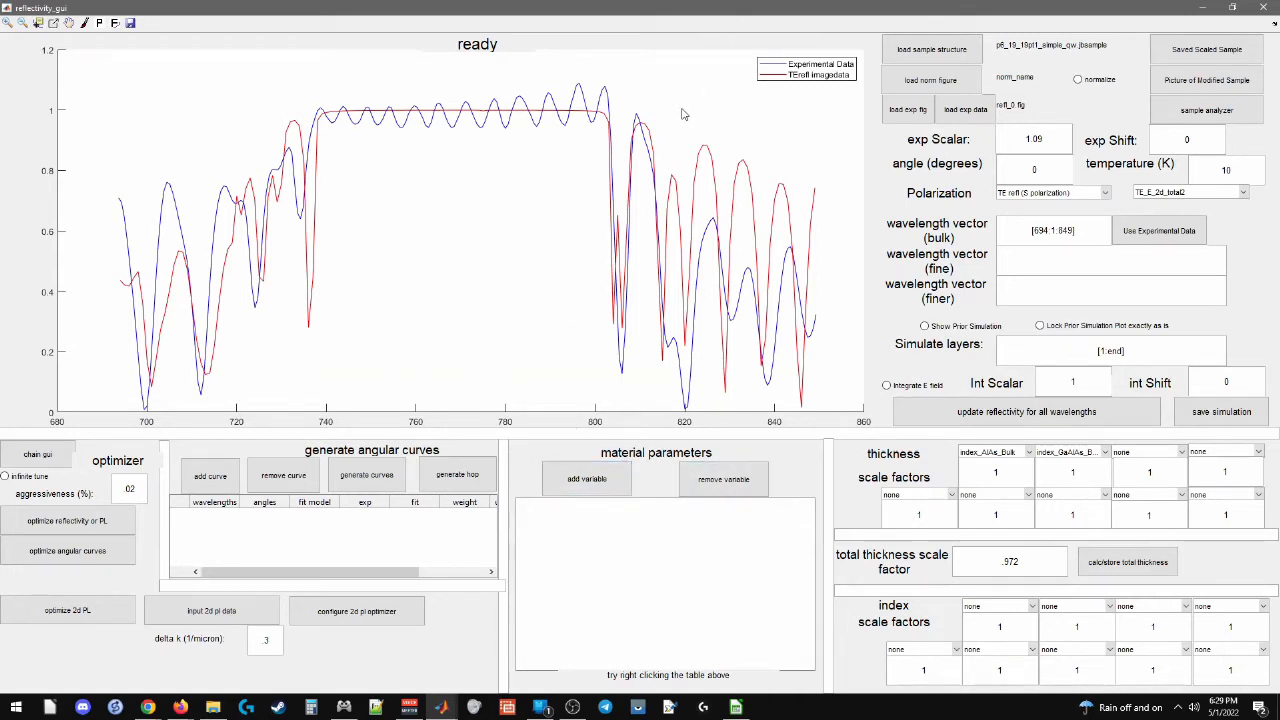
Assign the first two index scale factors to real(index_AlAs_Bulk) and real(index_GaAlAs_Bulk)
{"action": "left_click", "coordinate": [991, 613]}
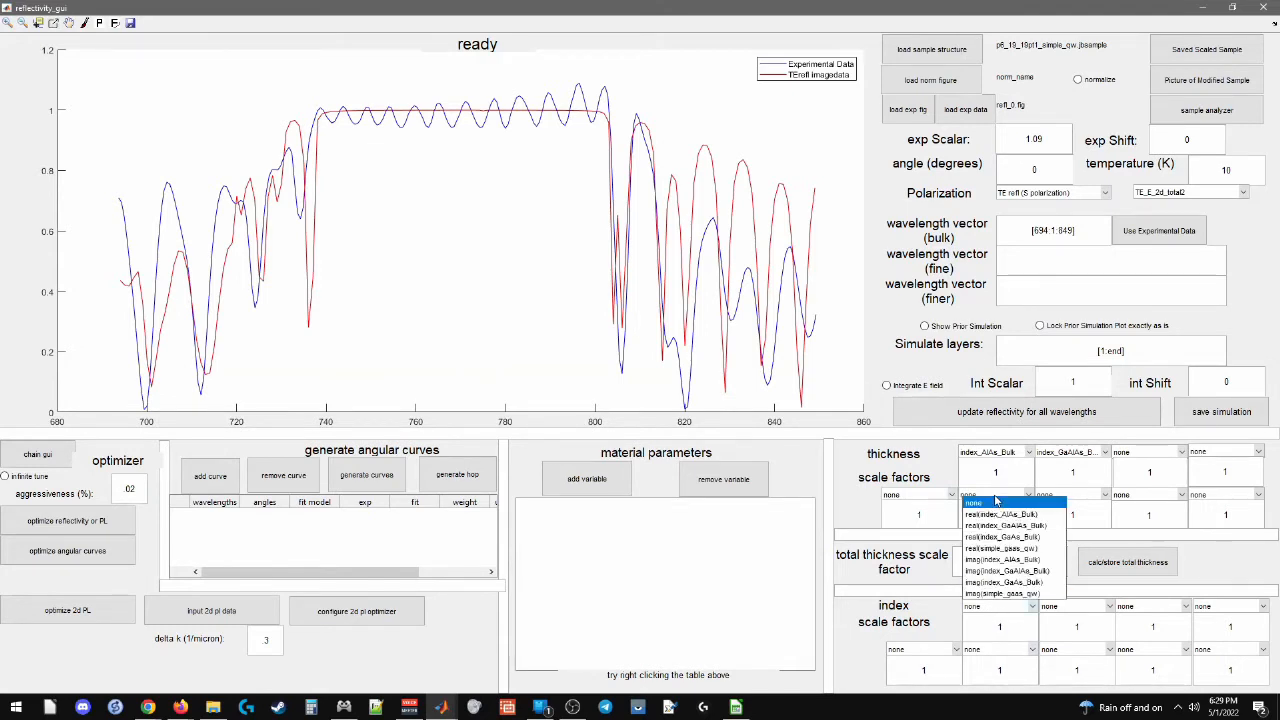
{"action": "left_click", "coordinate": [1000, 515]}
{"action": "left_click", "coordinate": [1108, 606]}
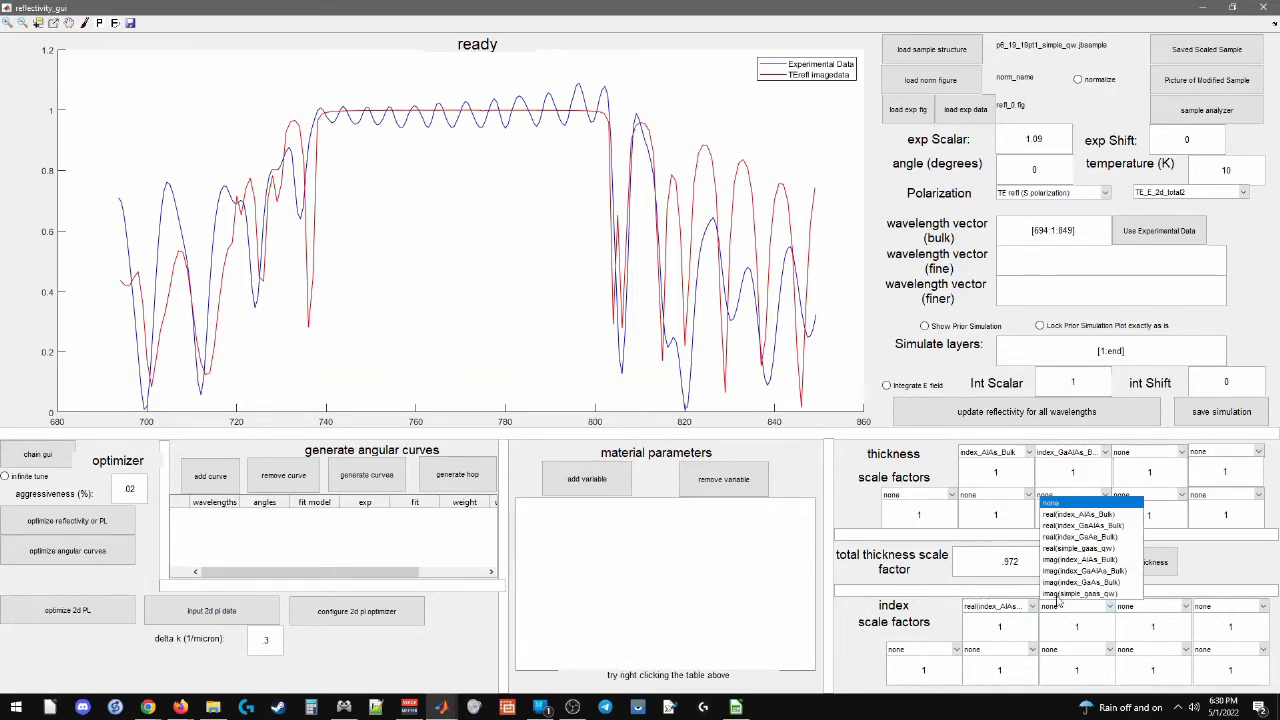
{"action": "left_click", "coordinate": [1095, 526]}
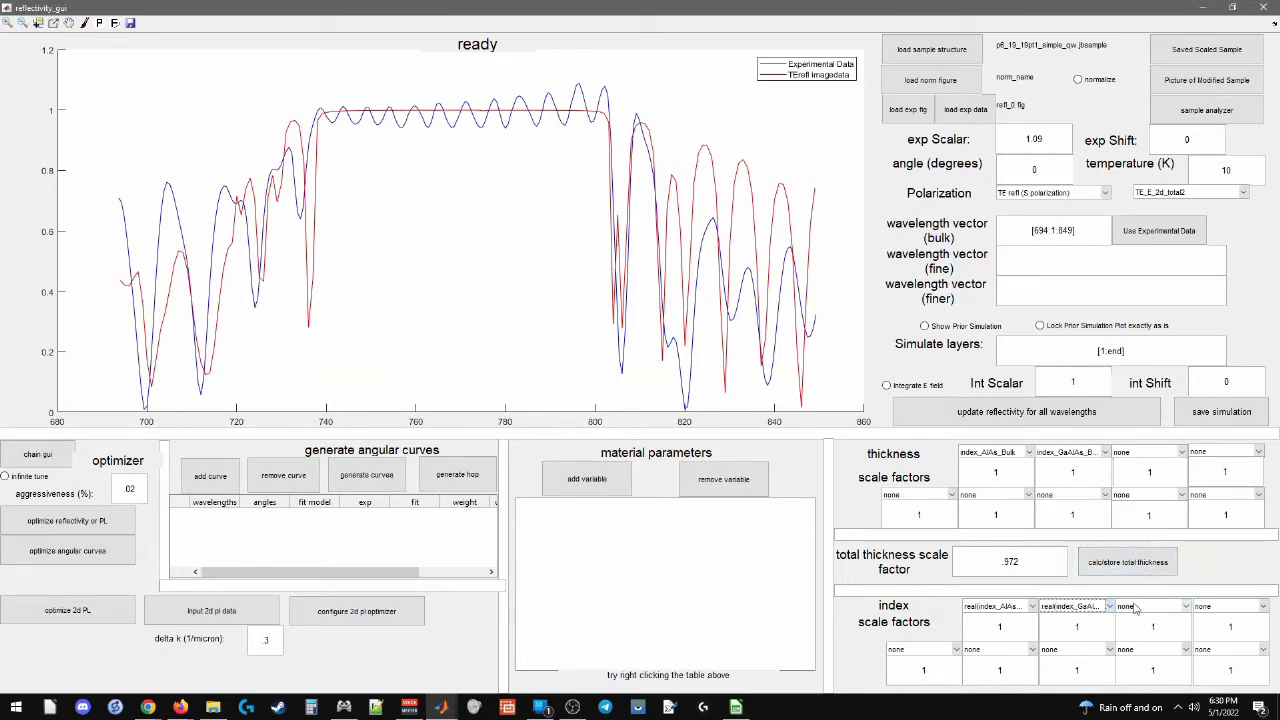
Make index plots for layer 8 (GaAlAs_Bulk), examine the curves, and close the figure
{"action": "right_click", "coordinate": [656, 540]}
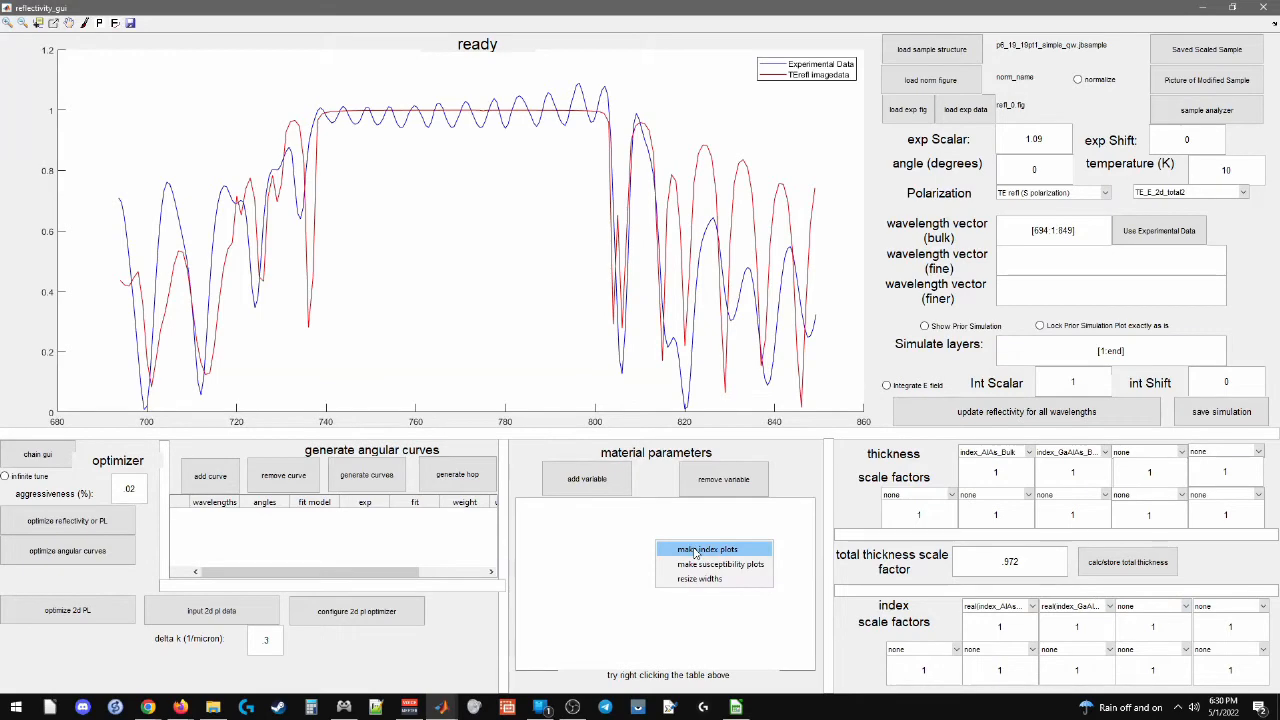
{"action": "left_click", "coordinate": [696, 553]}
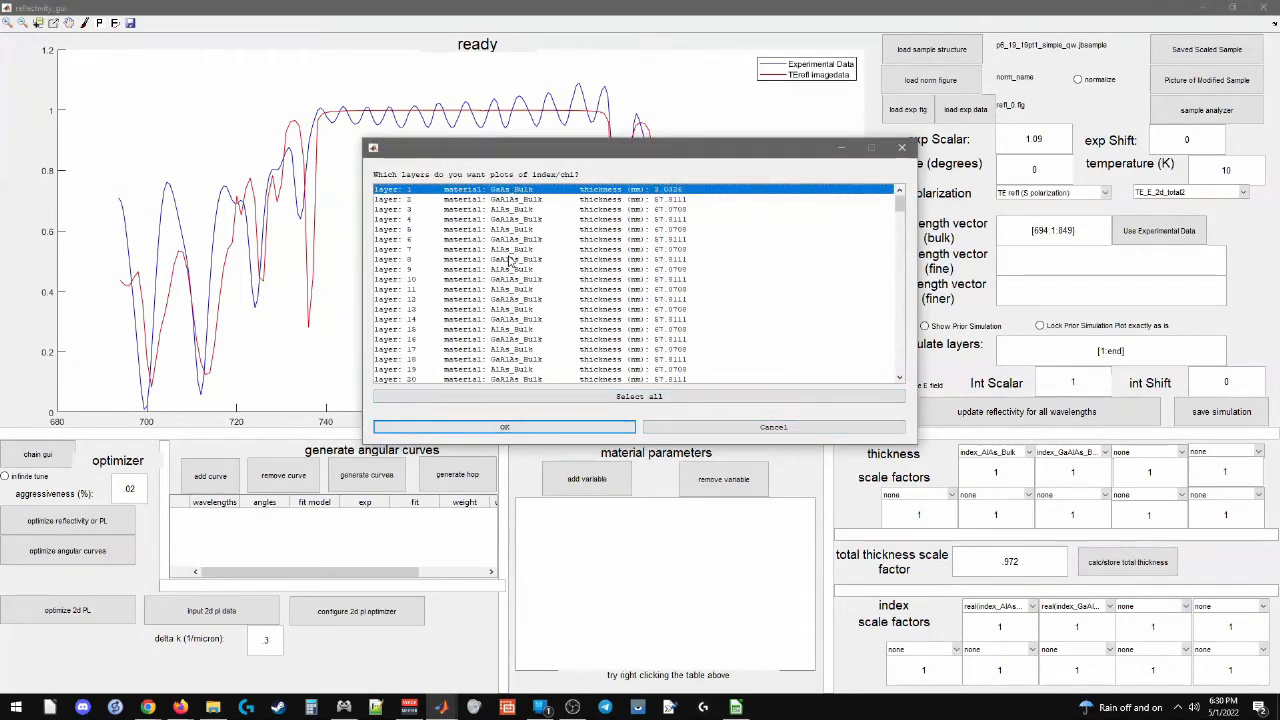
{"action": "double_click", "coordinate": [510, 259]}
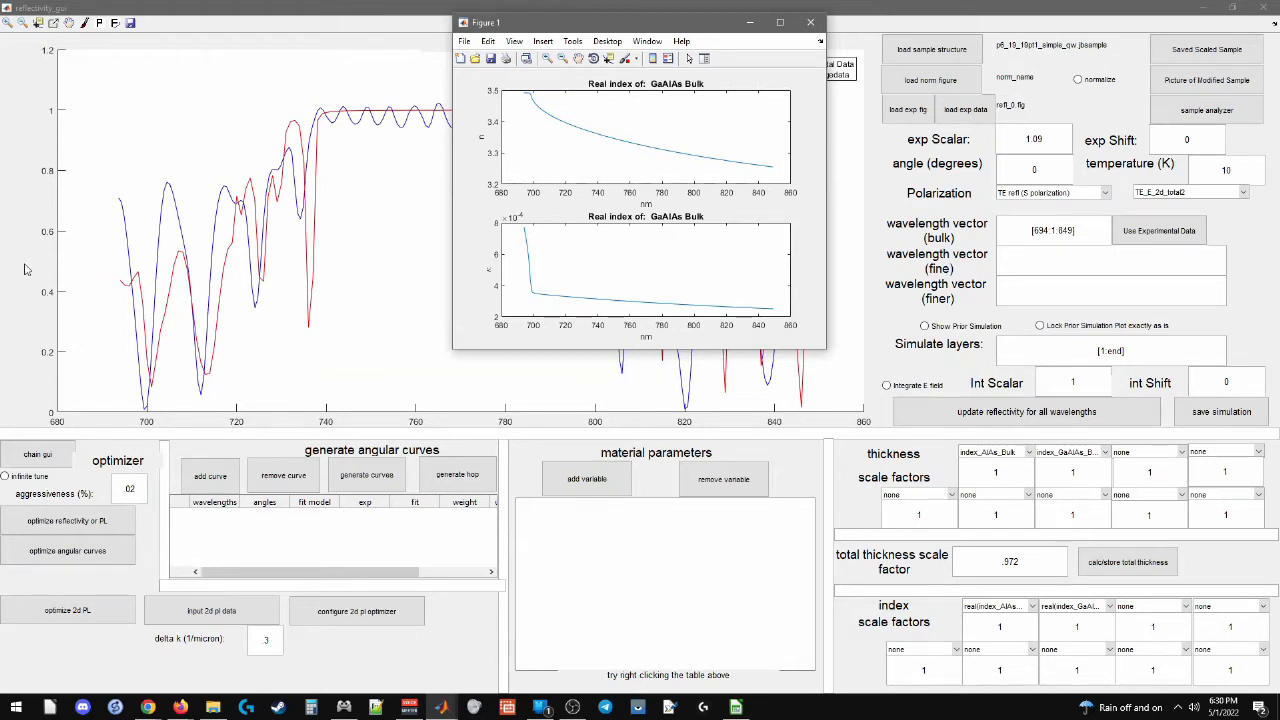
{"action": "left_click", "coordinate": [810, 22]}
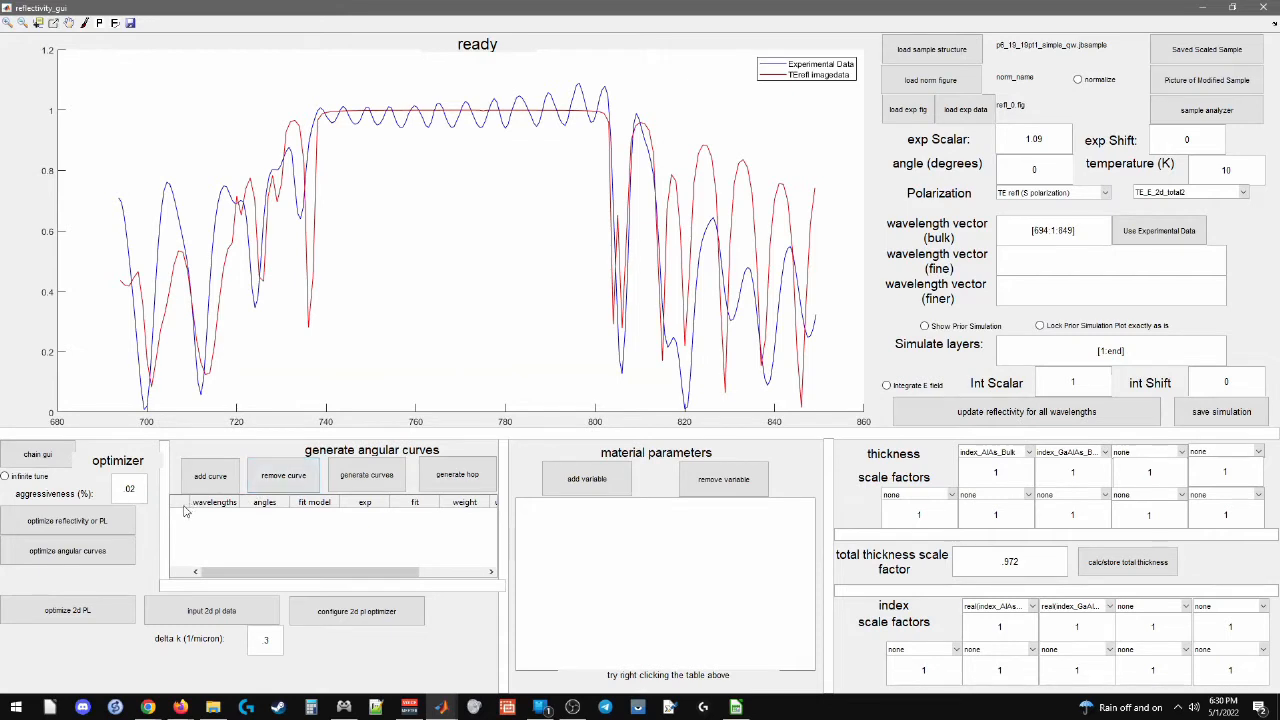
Check the files in the fitting_refl folder in the main MATLAB window and return to reflectivity_gui
{"action": "left_click", "coordinate": [433, 714]}
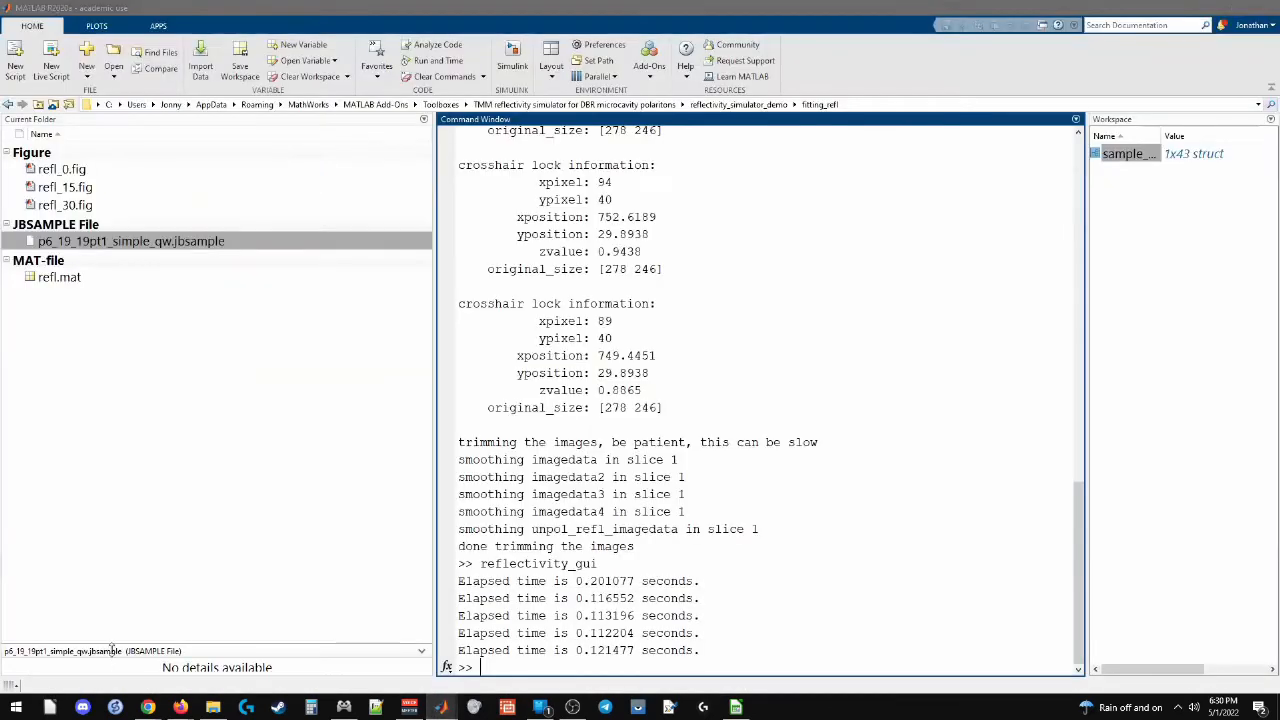
{"action": "left_click", "coordinate": [108, 664]}
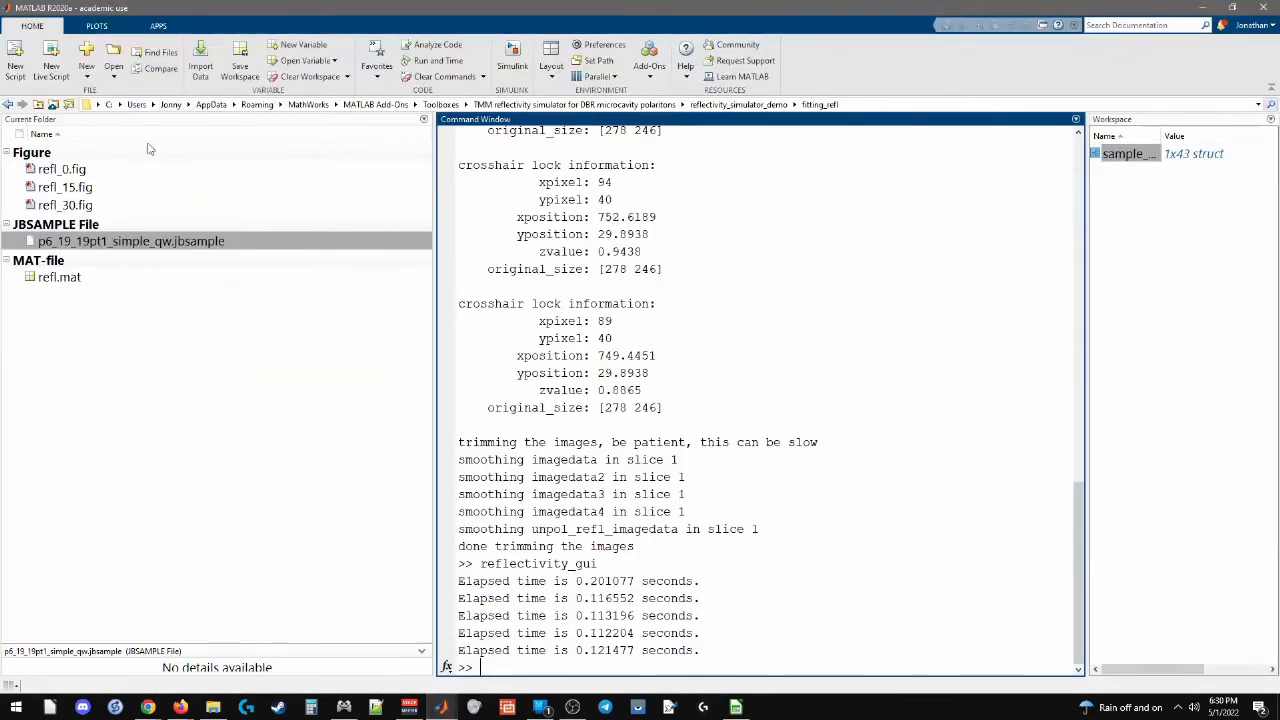
{"action": "left_click", "coordinate": [443, 708]}
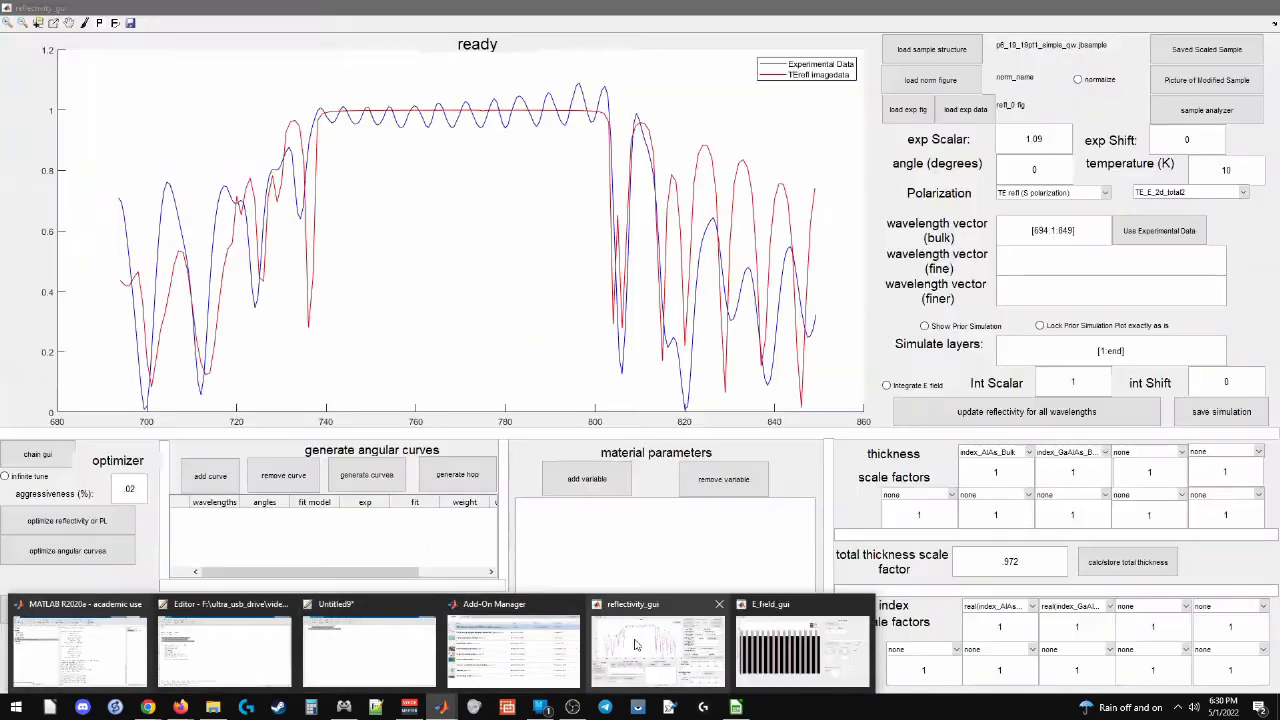
{"action": "left_click", "coordinate": [650, 650]}
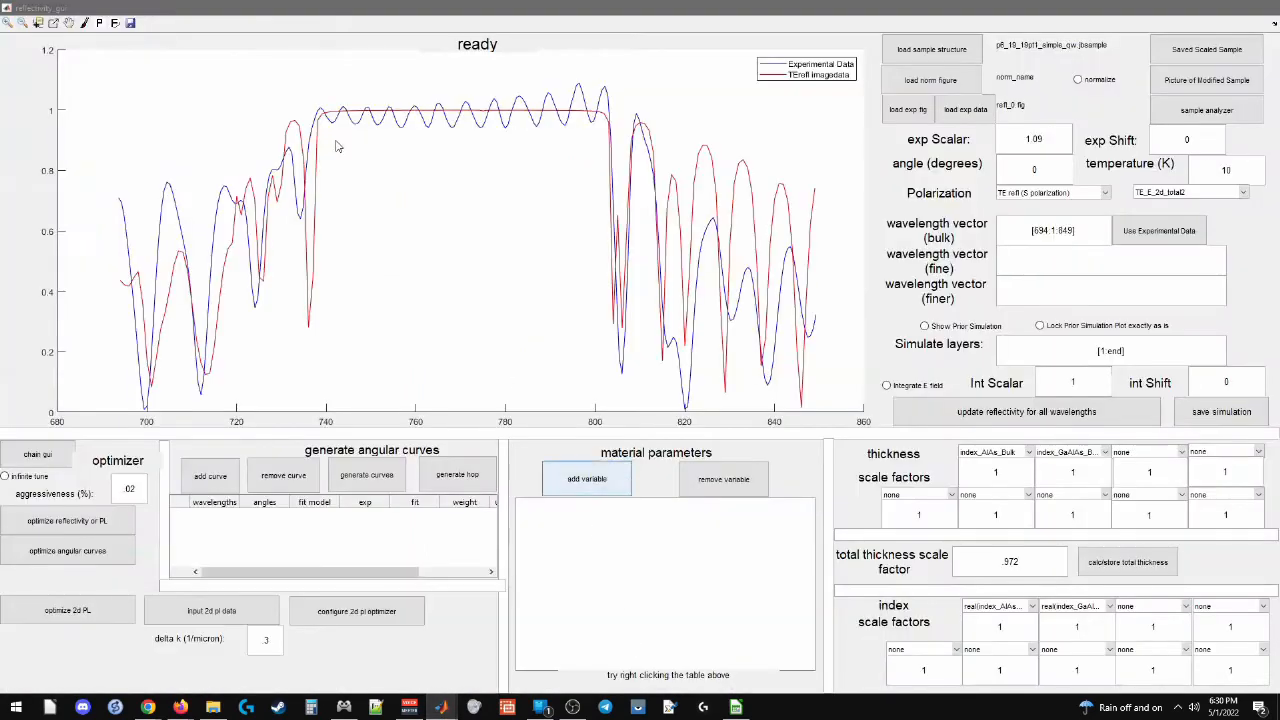
Save the current simulation in the fitting_refl folder as 1_figure_start in jbrefl_fig format
{"action": "left_click", "coordinate": [131, 23]}
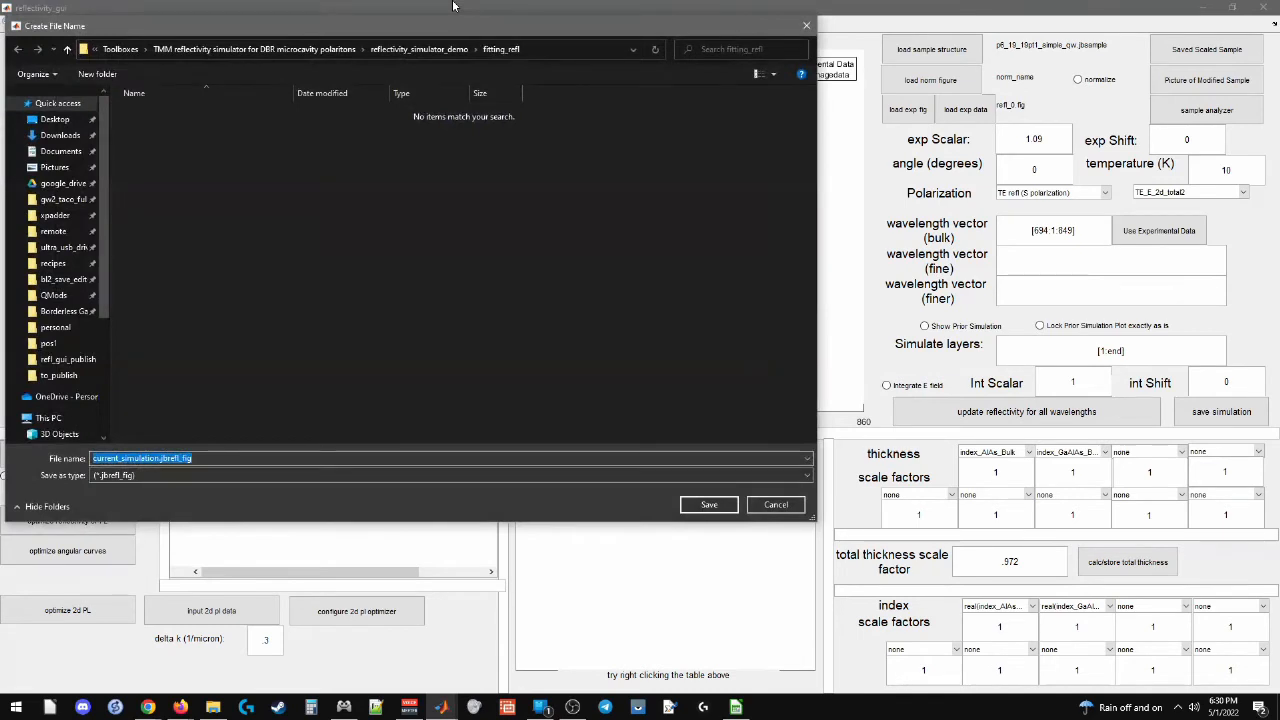
{"action": "type", "text": "1_figure"}
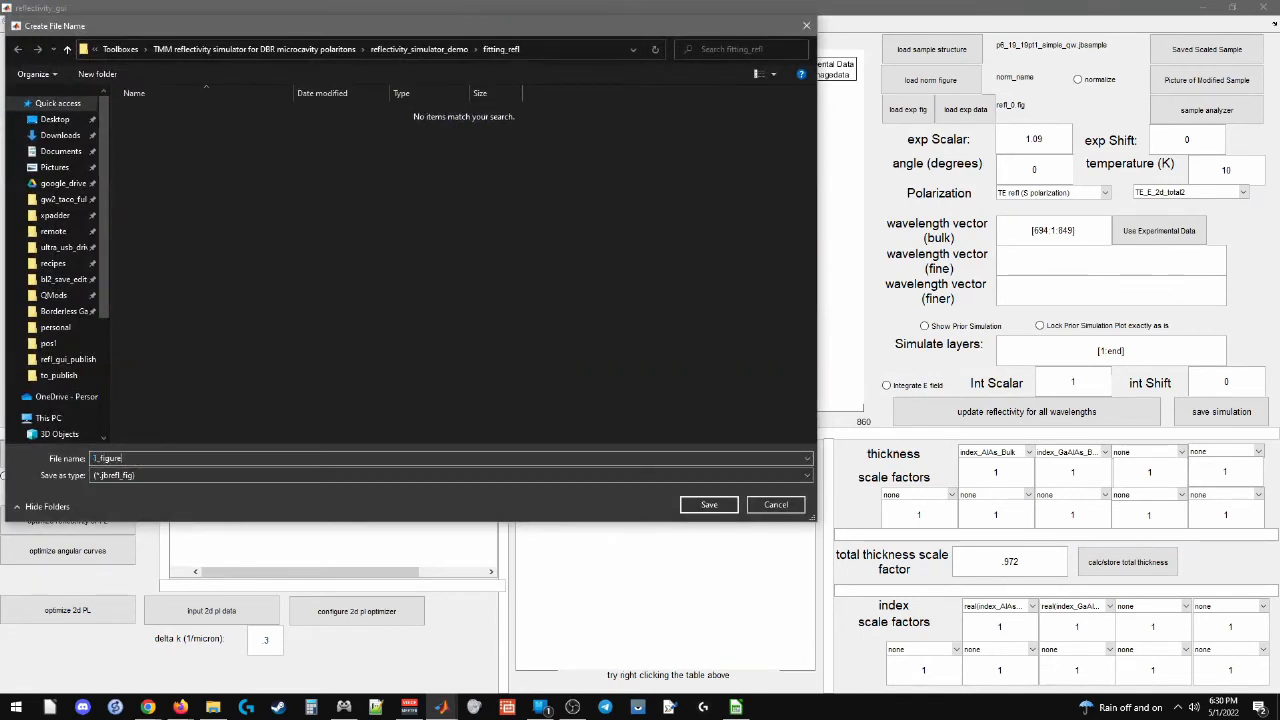
{"action": "type", "text": "_sa"}
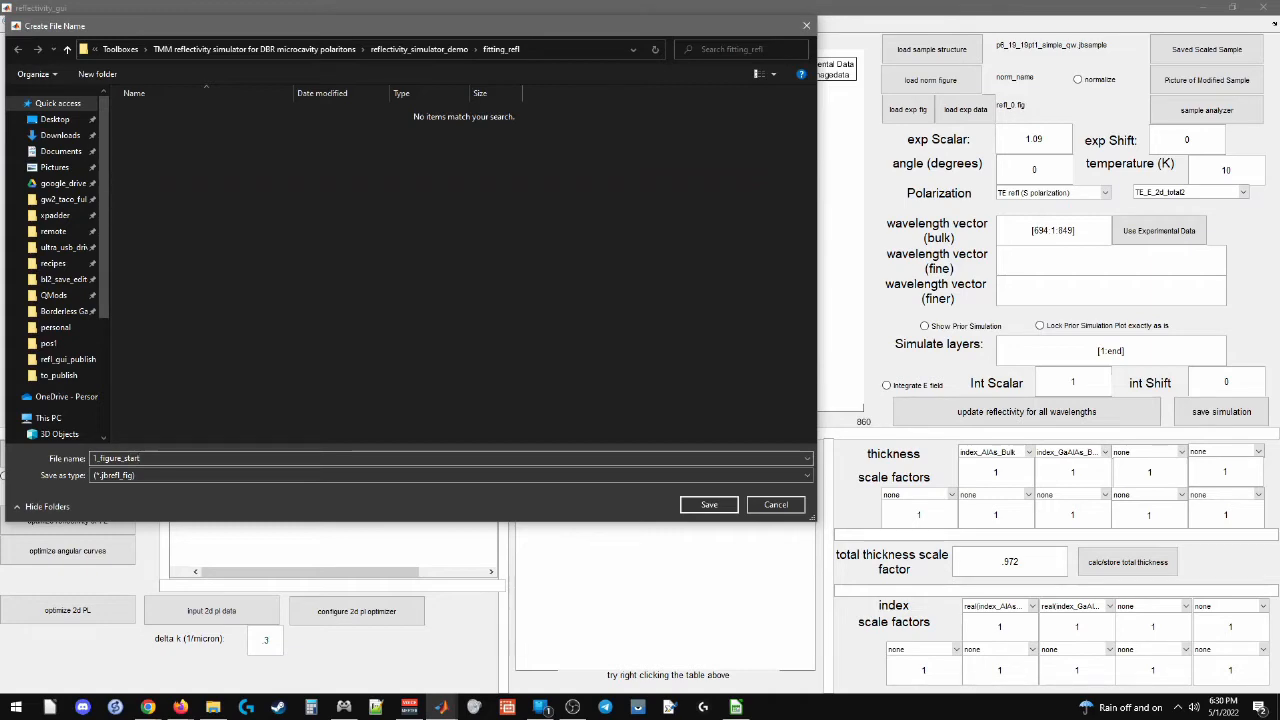
{"action": "key", "text": "Return"}
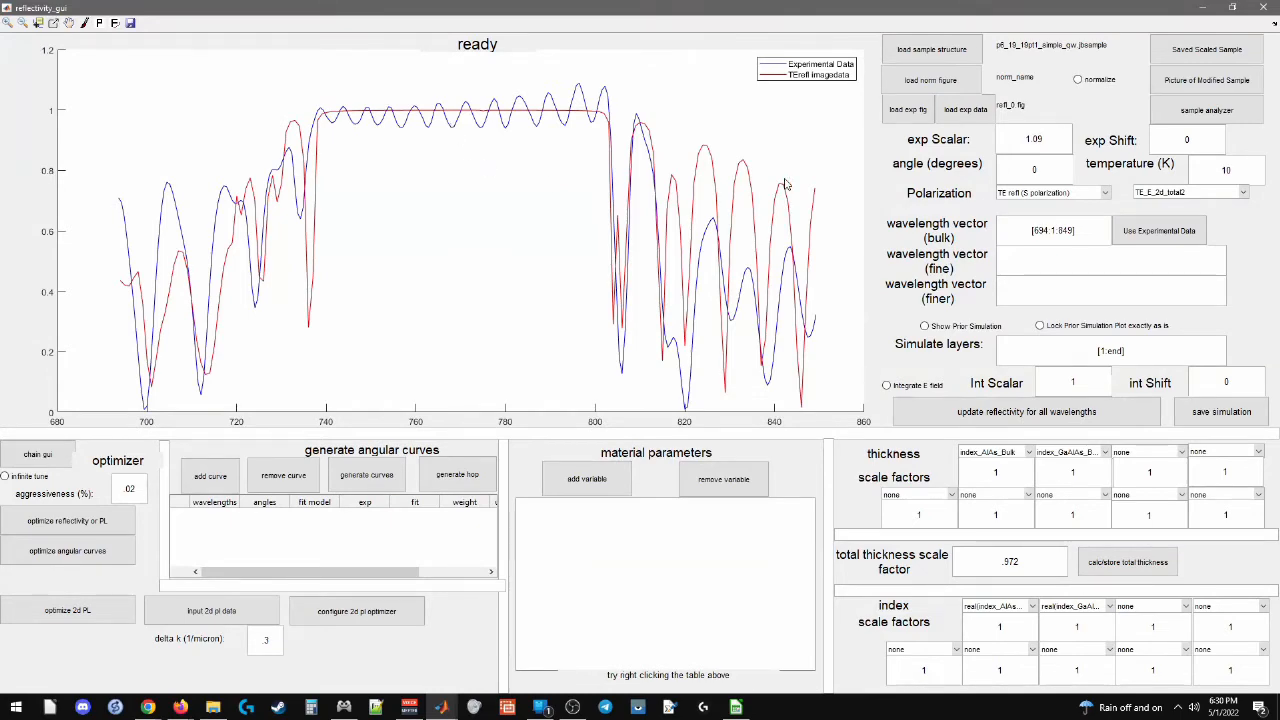
Run the reflectivity optimizer on the total thickness scale factor, the AlAs and GaAlAs thickness scales, and both real index scales
{"action": "left_click_drag", "start_coordinate": [549, 5], "coordinate": [497, 519]}
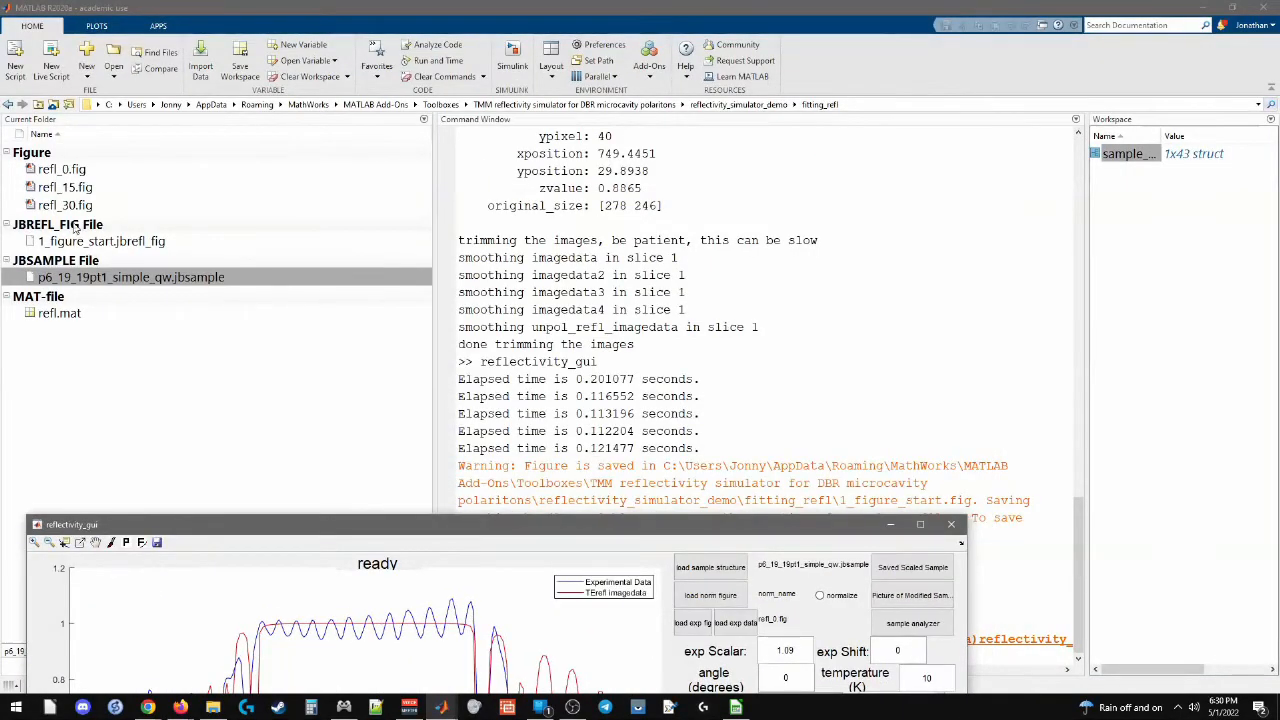
{"action": "double_click", "coordinate": [400, 526]}
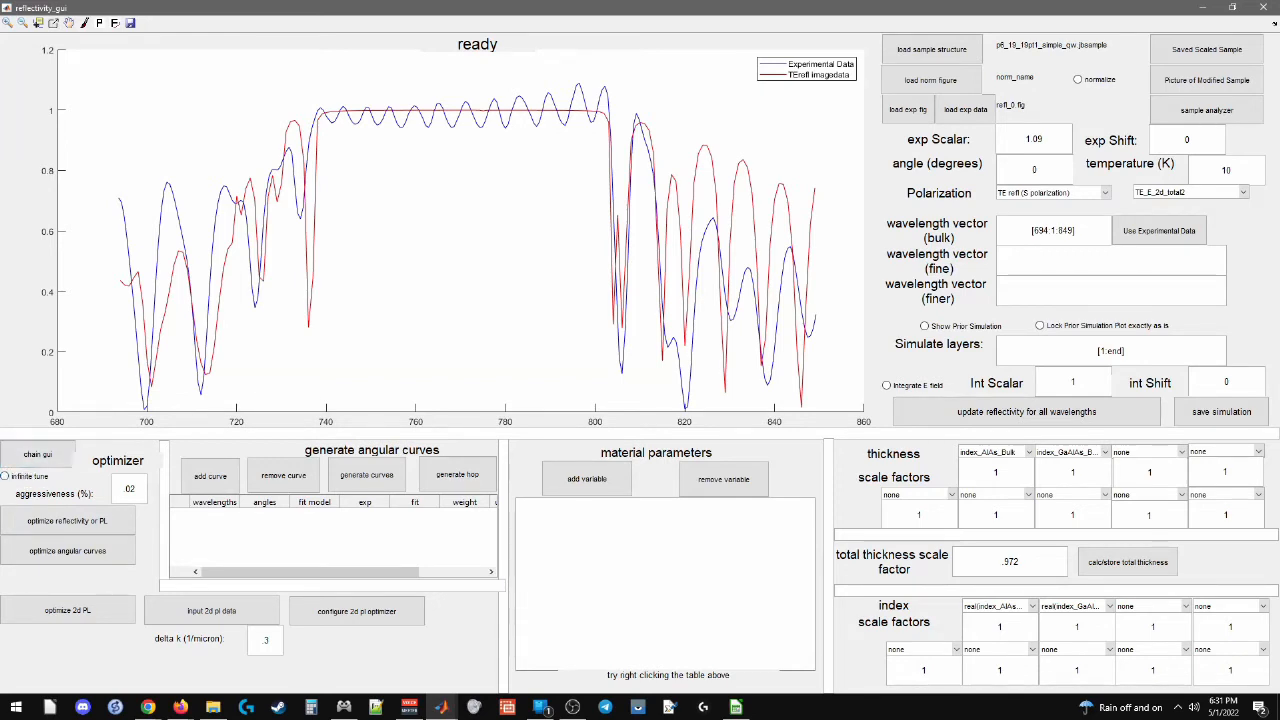
{"action": "left_click", "coordinate": [62, 524]}
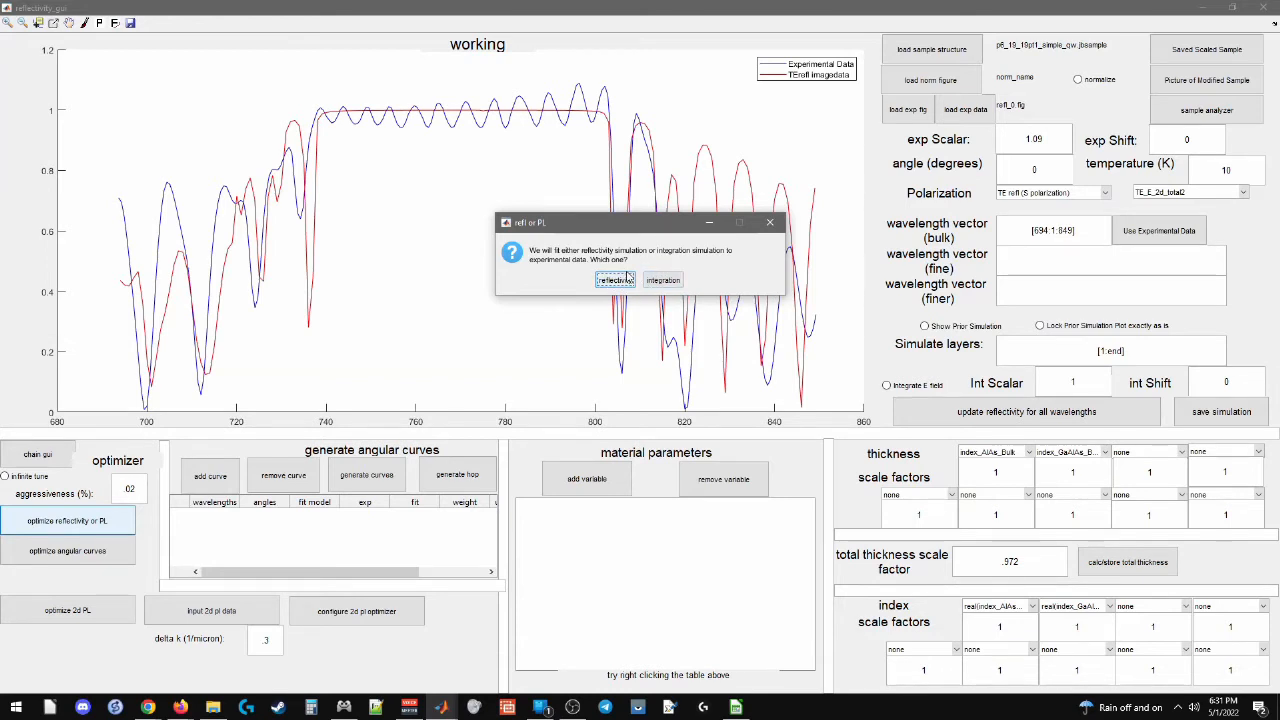
{"action": "left_click", "coordinate": [616, 281]}
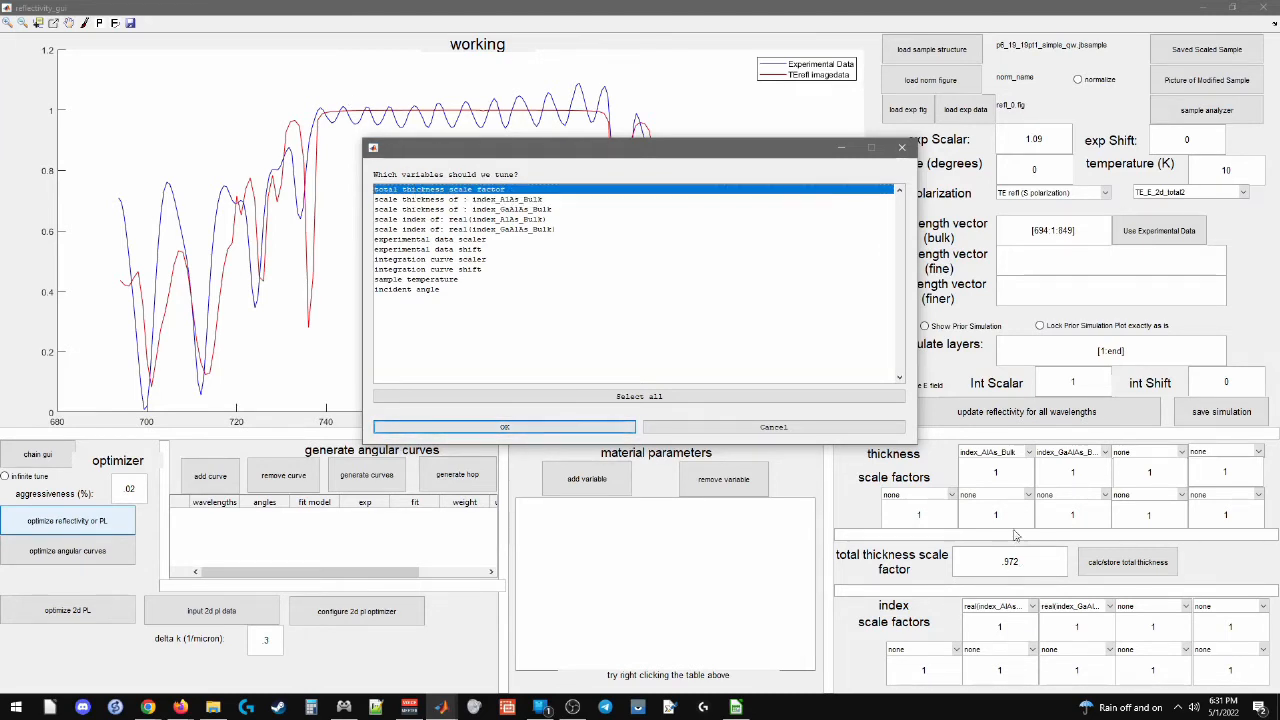
{"action": "left_click", "coordinate": [425, 200], "text": "ctrl"}
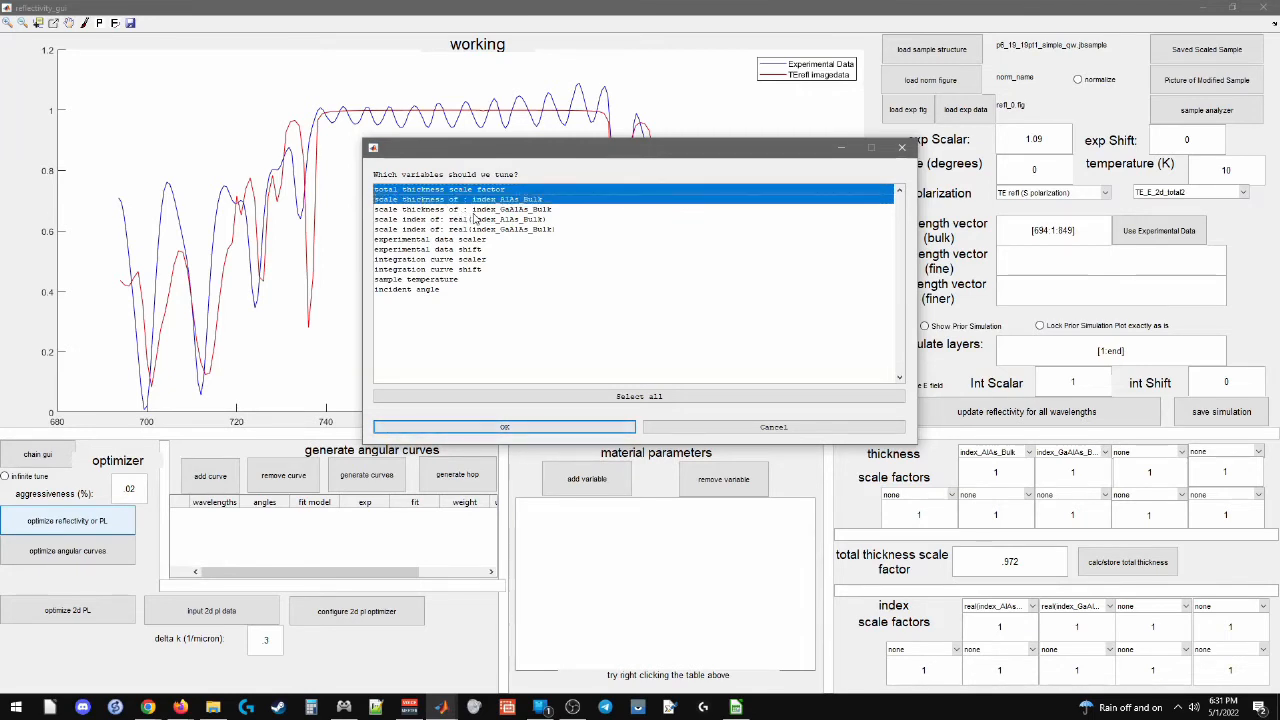
{"action": "left_click", "coordinate": [472, 210], "text": "ctrl"}
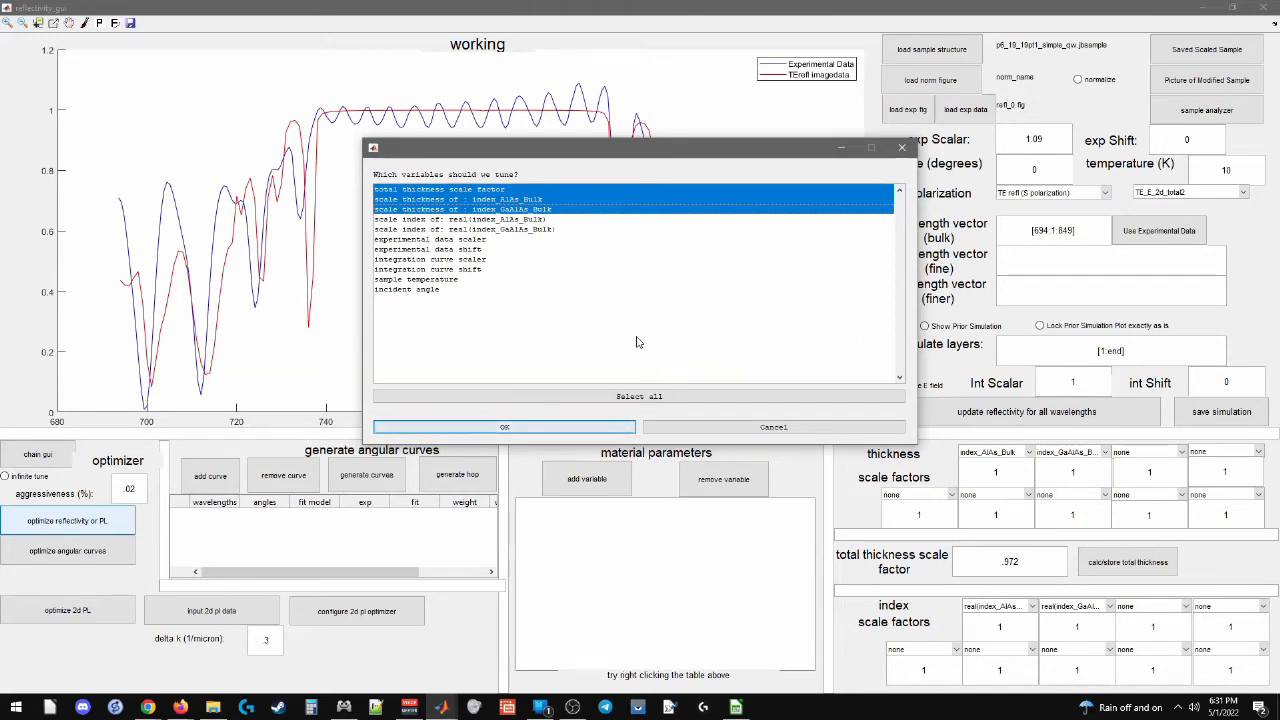
{"action": "left_click", "coordinate": [413, 221], "text": "ctrl"}
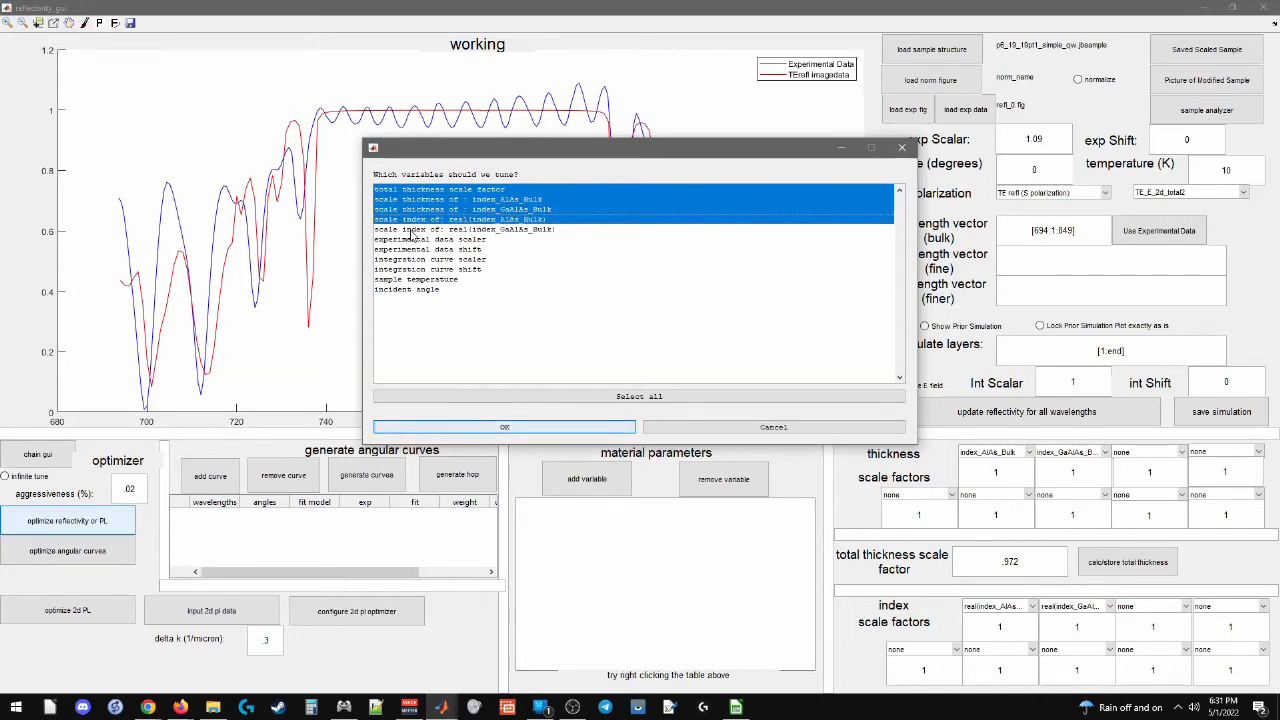
{"action": "left_click", "coordinate": [413, 230], "text": "ctrl"}
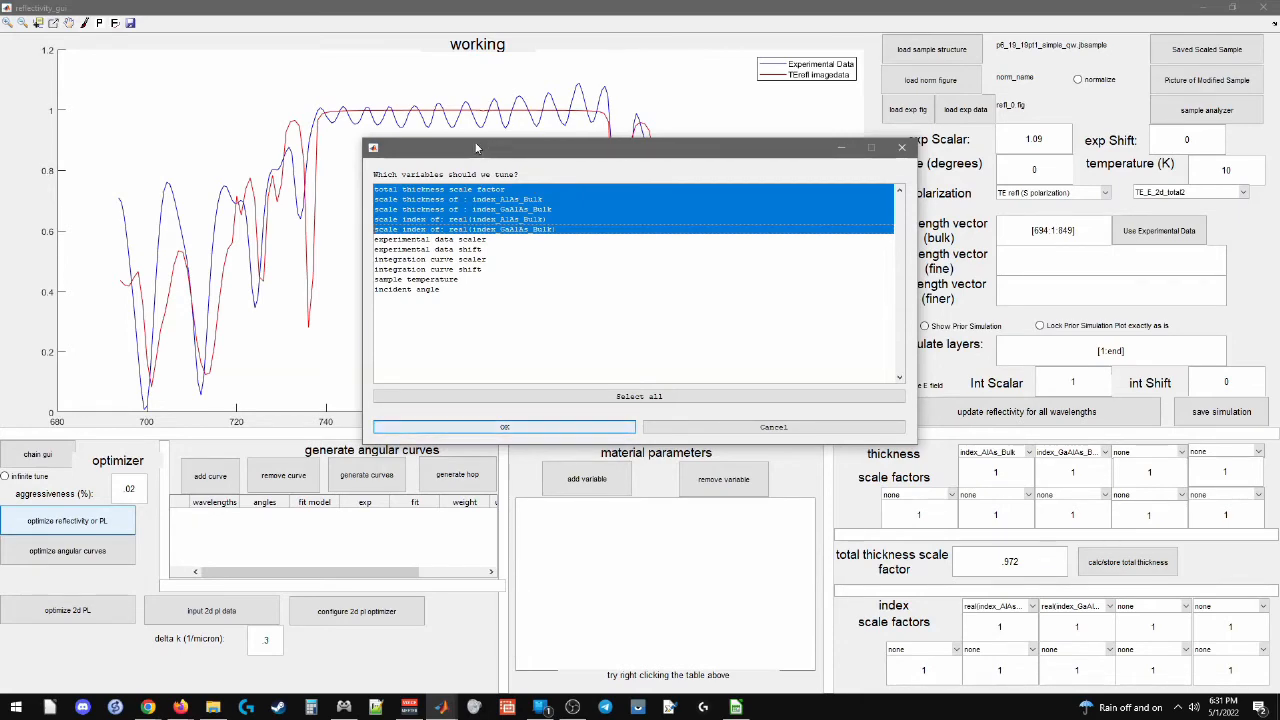
{"action": "left_click_drag", "start_coordinate": [476, 148], "coordinate": [307, 248]}
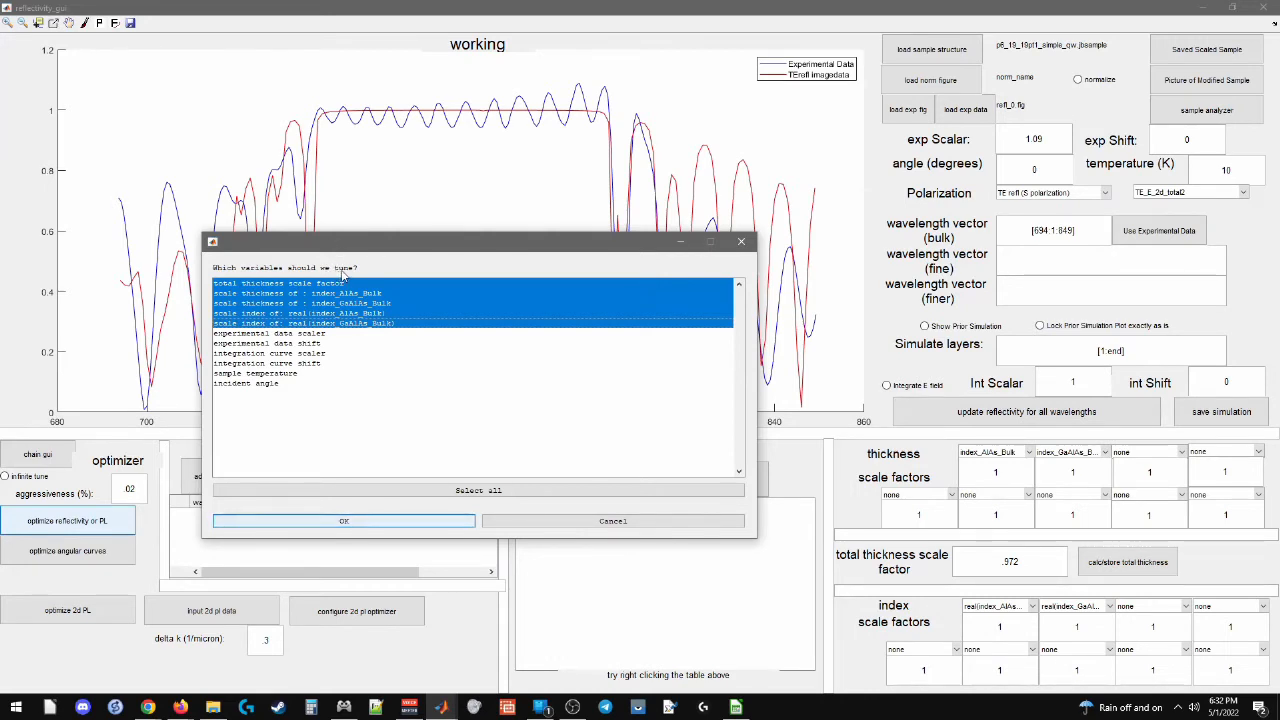
{"action": "left_click_drag", "start_coordinate": [348, 235], "coordinate": [390, 359]}
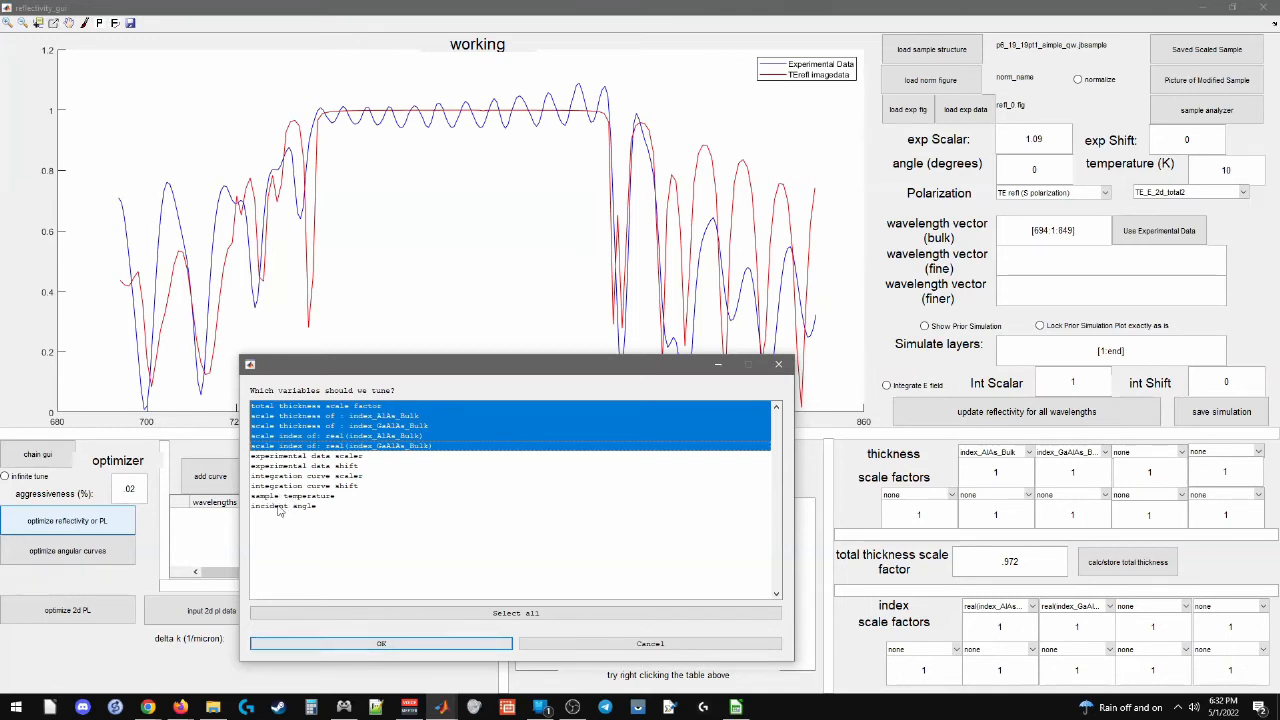
{"action": "left_click", "coordinate": [392, 645]}
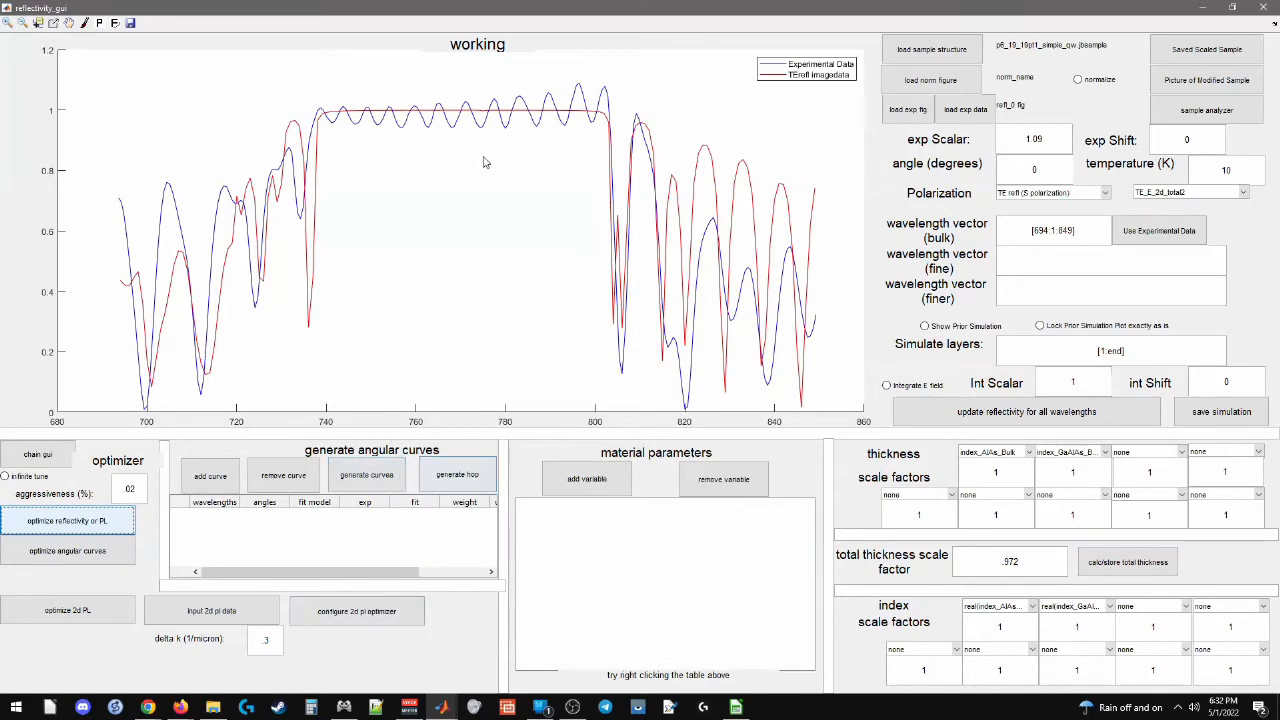
Check the optimizer's function evaluation progress in the main MATLAB command window
{"action": "left_click", "coordinate": [443, 708]}
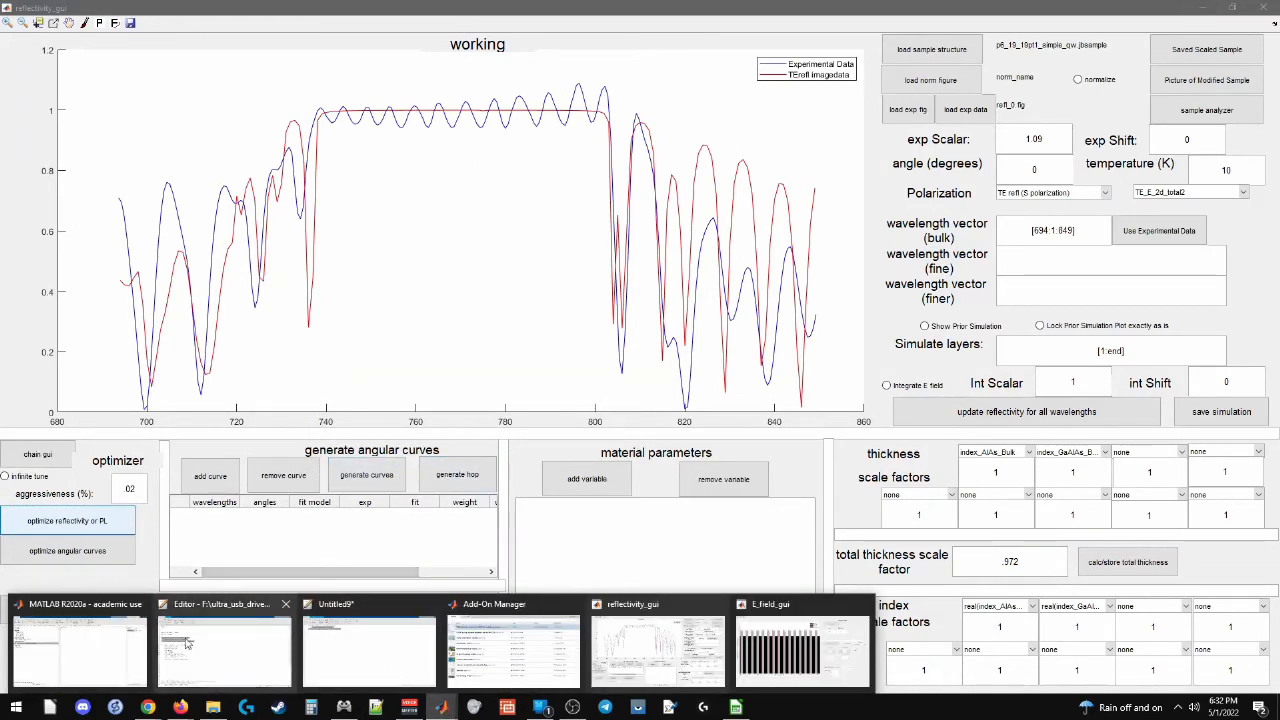
{"action": "left_click", "coordinate": [73, 655]}
{"action": "left_click_drag", "start_coordinate": [424, 7], "coordinate": [0, 393]}
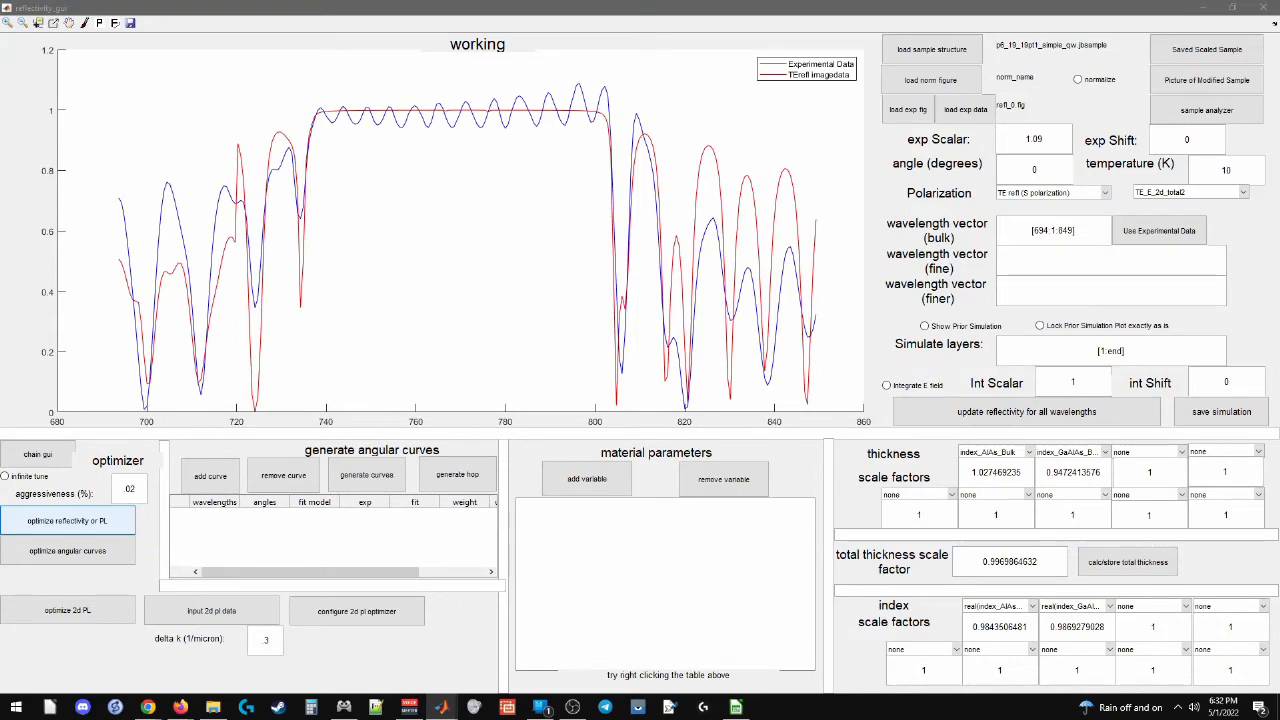
{"action": "left_click_drag", "start_coordinate": [0, 20], "coordinate": [610, 0]}
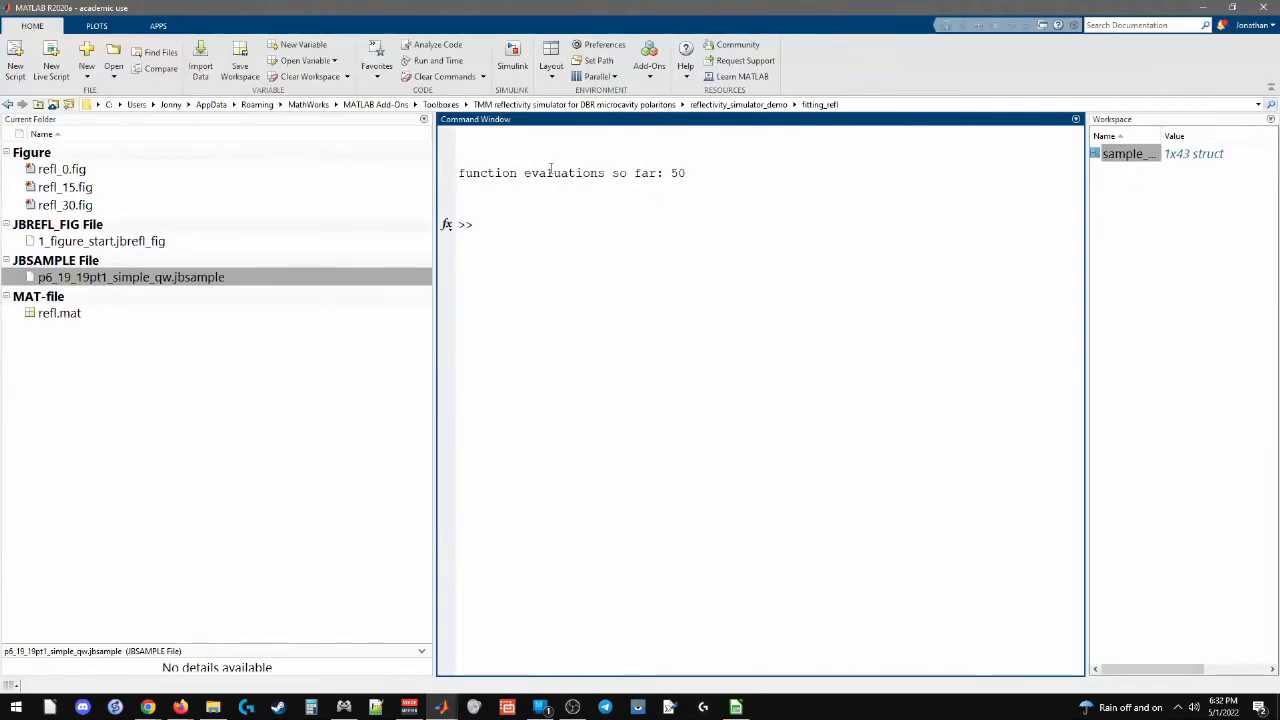
{"action": "left_click_drag", "start_coordinate": [524, 173], "coordinate": [726, 211]}
Shrink the main MATLAB window and place it below the reflectivity plot to watch the fit and the evaluation log together
{"action": "left_click_drag", "start_coordinate": [568, 7], "coordinate": [572, 288]}
{"action": "left_click_drag", "start_coordinate": [785, 549], "coordinate": [1178, 656]}
{"action": "left_click_drag", "start_coordinate": [778, 298], "coordinate": [429, 350]}
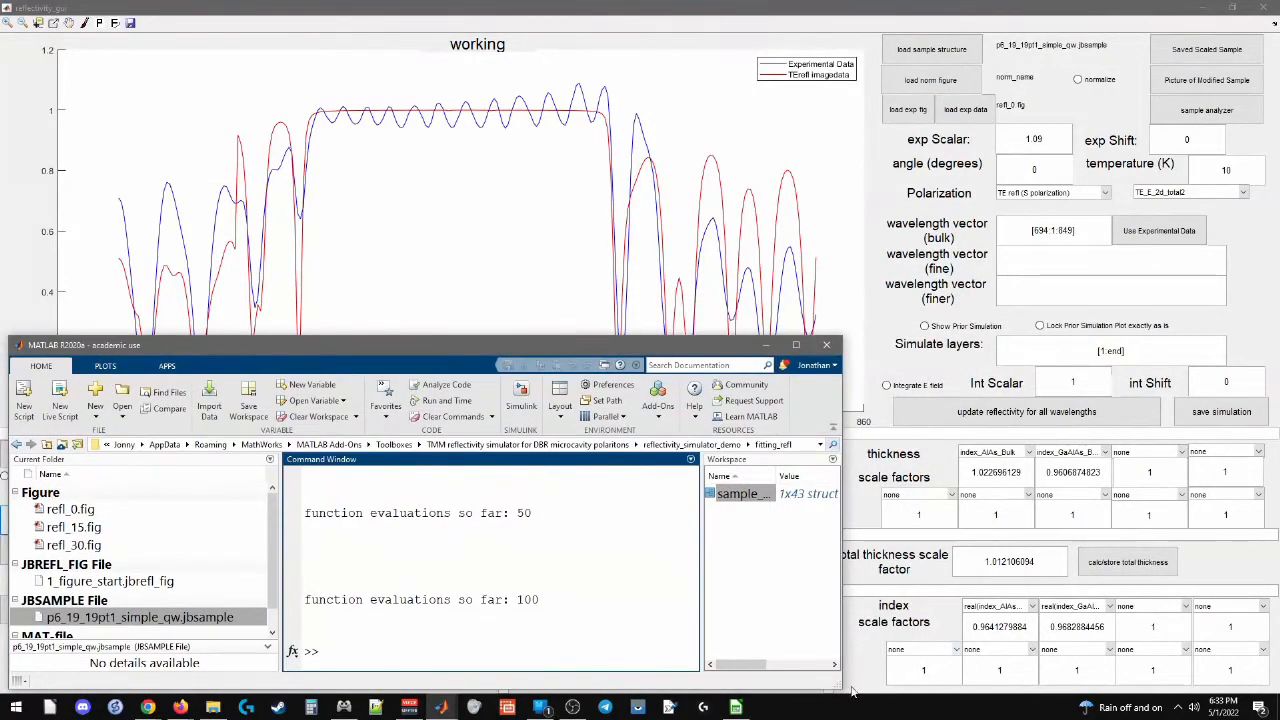
{"action": "left_click_drag", "start_coordinate": [840, 686], "coordinate": [1264, 682]}
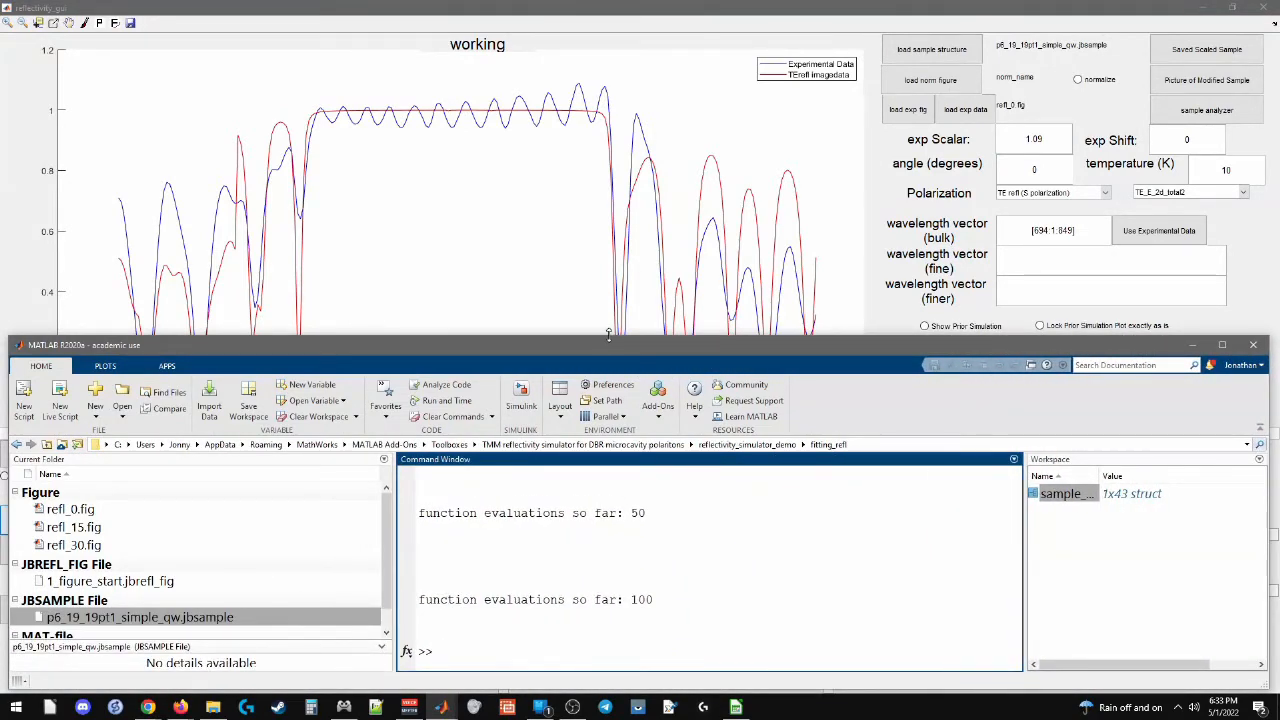
{"action": "left_click_drag", "start_coordinate": [608, 334], "coordinate": [614, 371]}
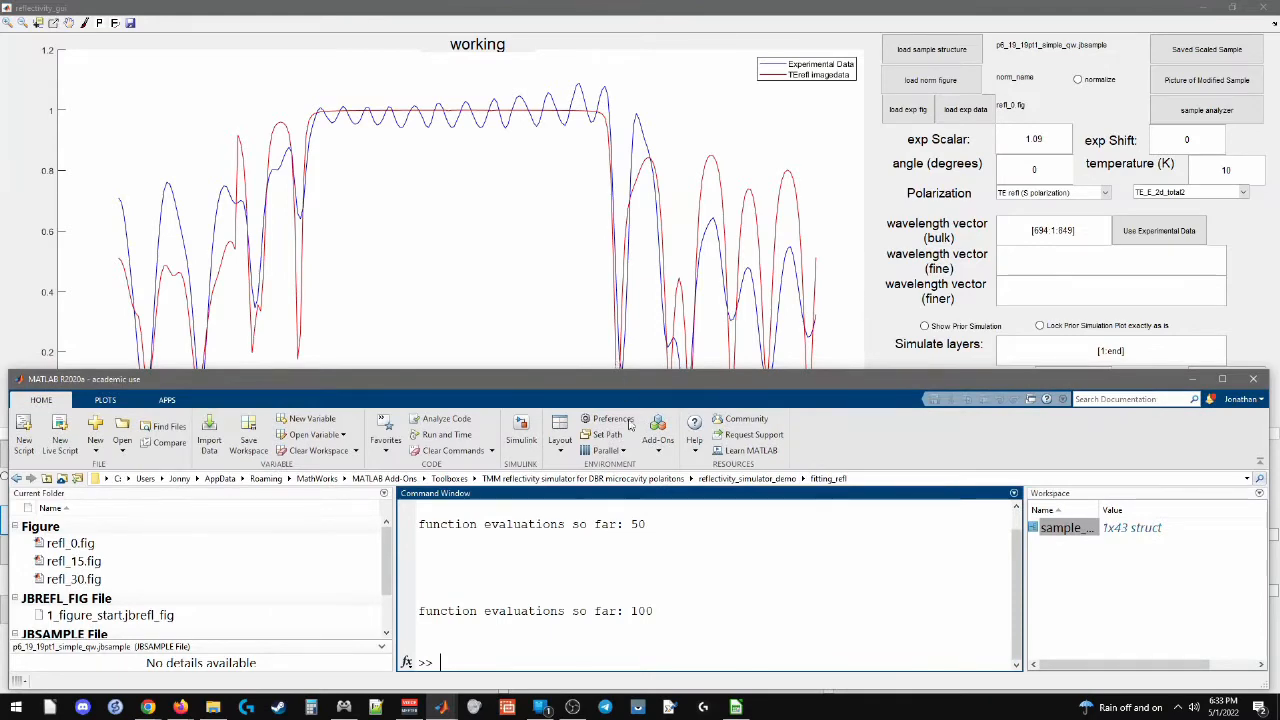
{"action": "left_click", "coordinate": [598, 7]}
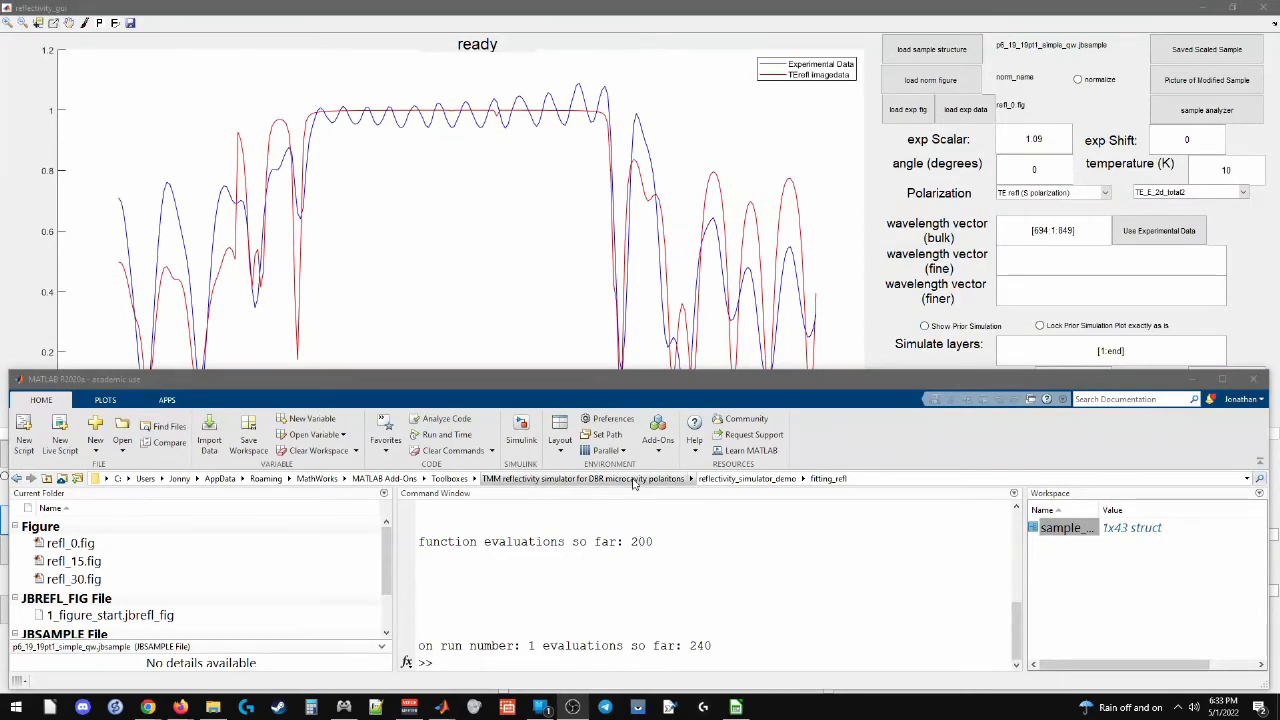
Copy the optimized plot and the 1_figure_start plot into separate figures, compare them side by side, and close both
{"action": "left_click_drag", "start_coordinate": [597, 382], "coordinate": [493, 0]}
{"action": "double_click", "coordinate": [697, 537]}
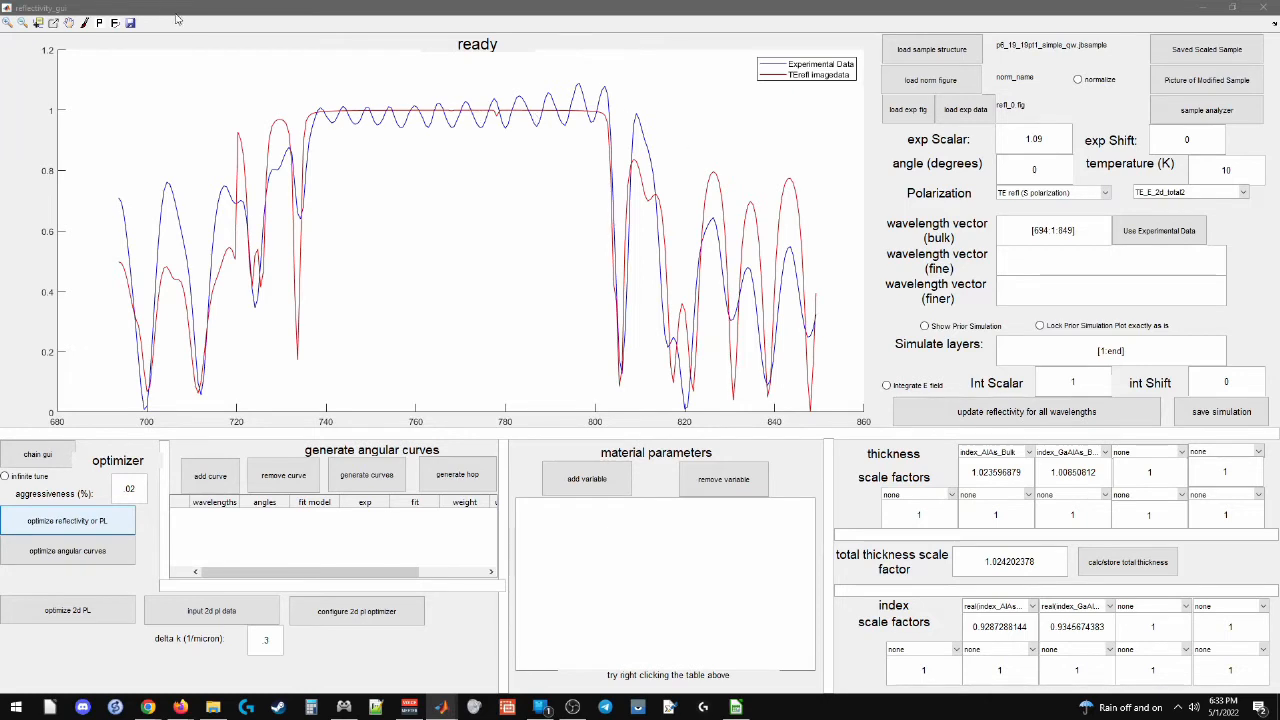
{"action": "left_click", "coordinate": [47, 24]}
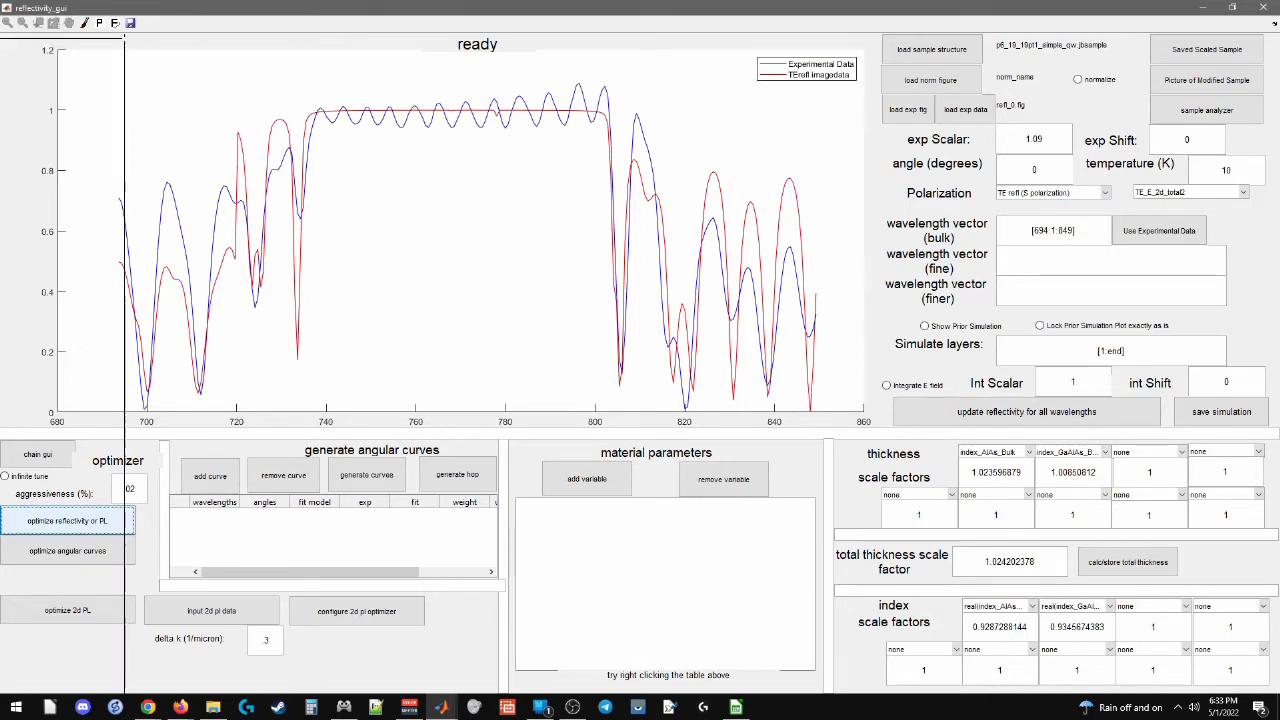
{"action": "left_click", "coordinate": [589, 170]}
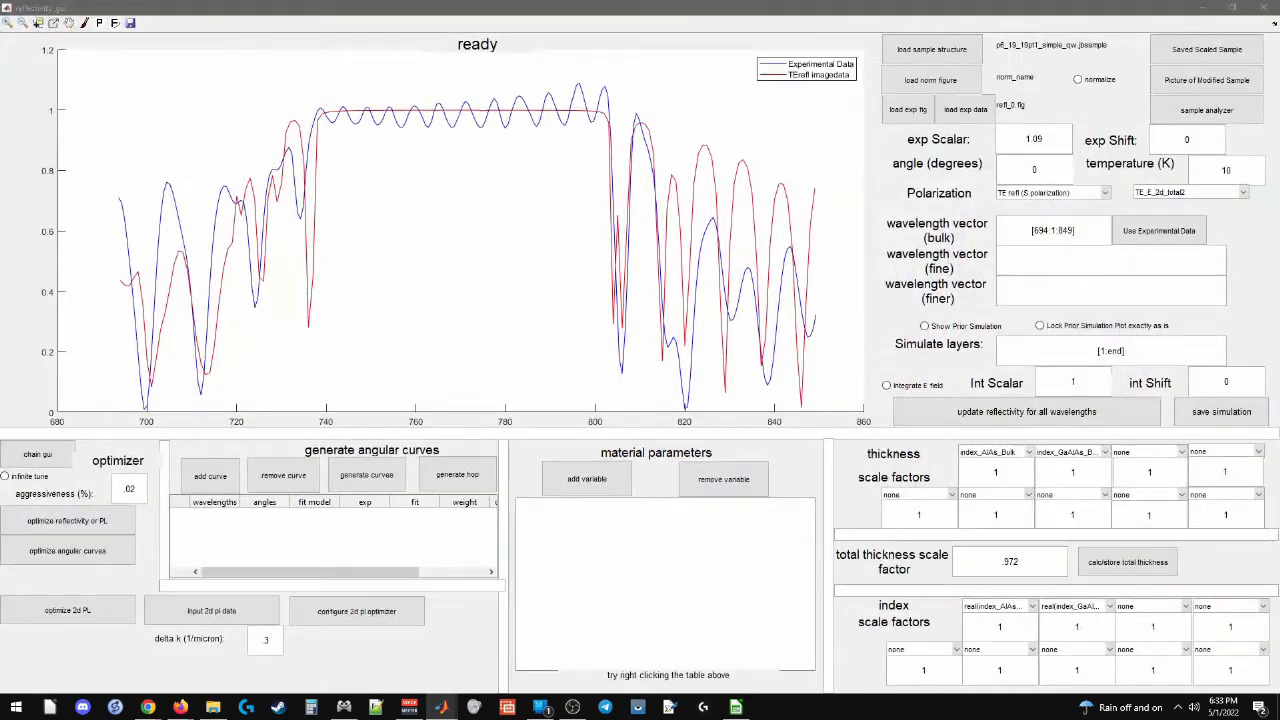
{"action": "left_click", "coordinate": [54, 24]}
{"action": "left_click", "coordinate": [492, 208]}
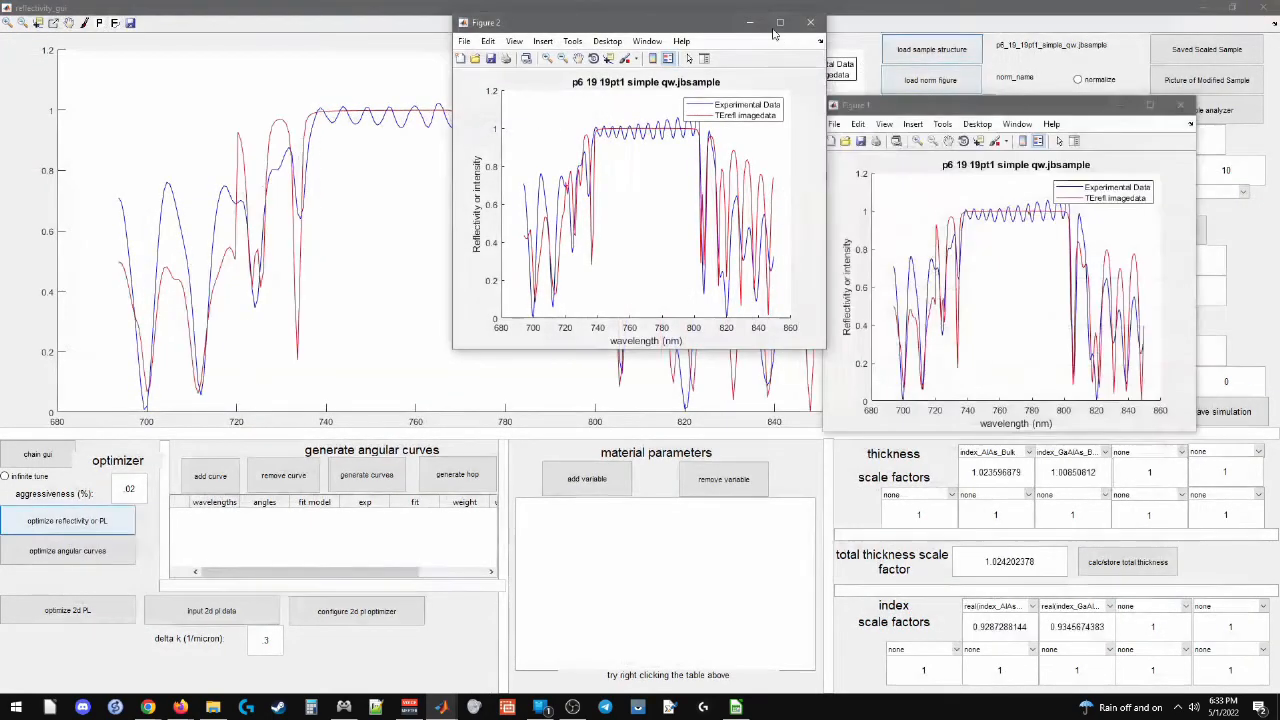
{"action": "left_click_drag", "start_coordinate": [678, 30], "coordinate": [539, 107]}
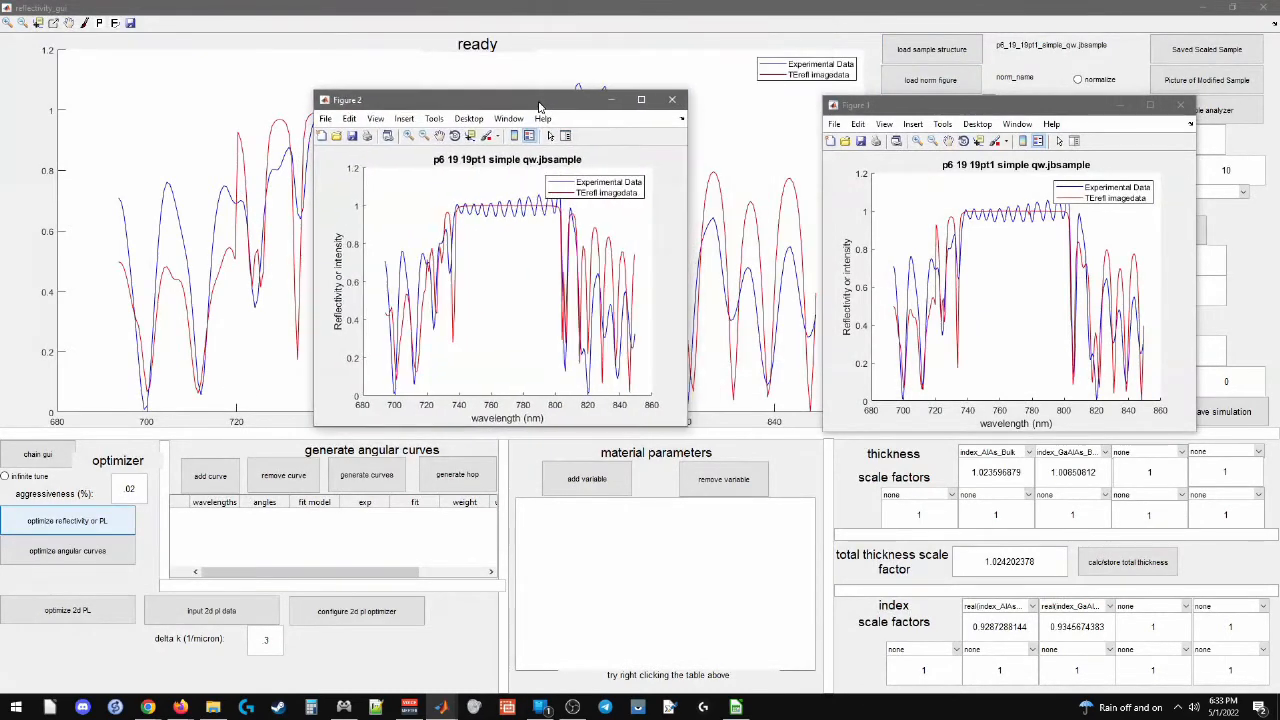
{"action": "left_click", "coordinate": [1180, 105]}
{"action": "left_click", "coordinate": [671, 100]}
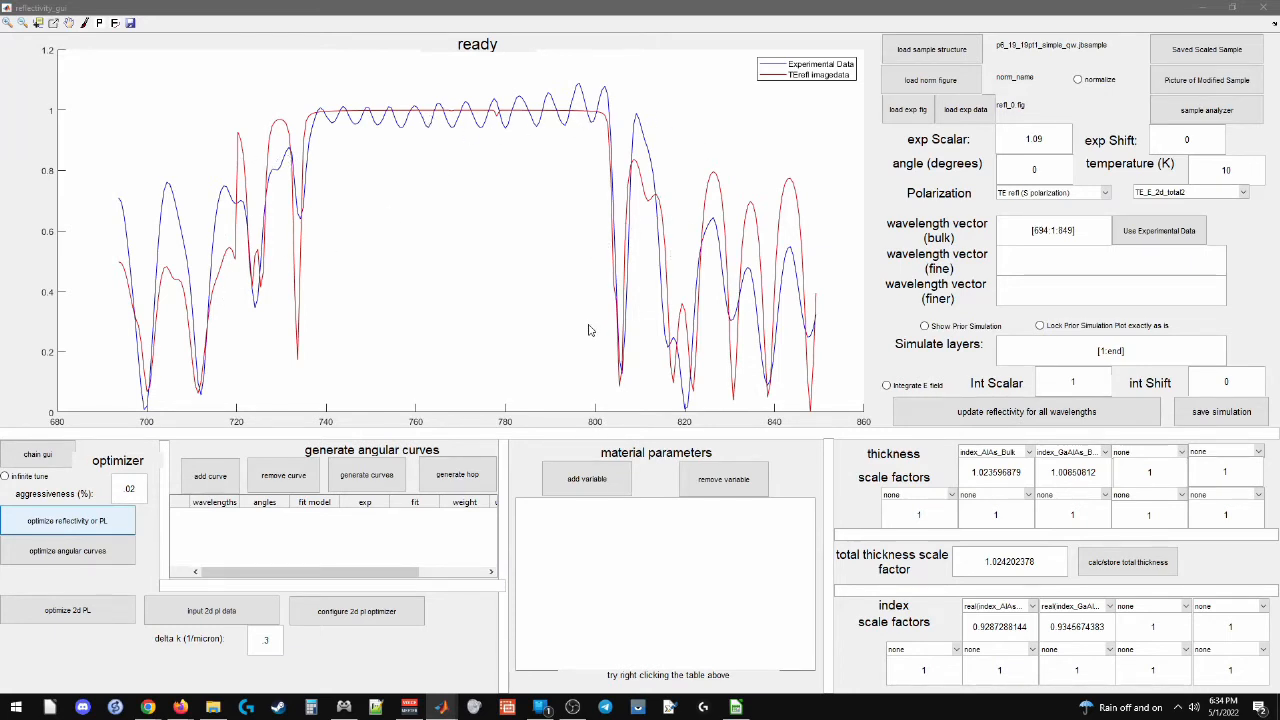
Try the infinite tune option, inspect the optimizer's aggressiveness field, and switch infinite tune off again
{"action": "left_click", "coordinate": [8, 478]}
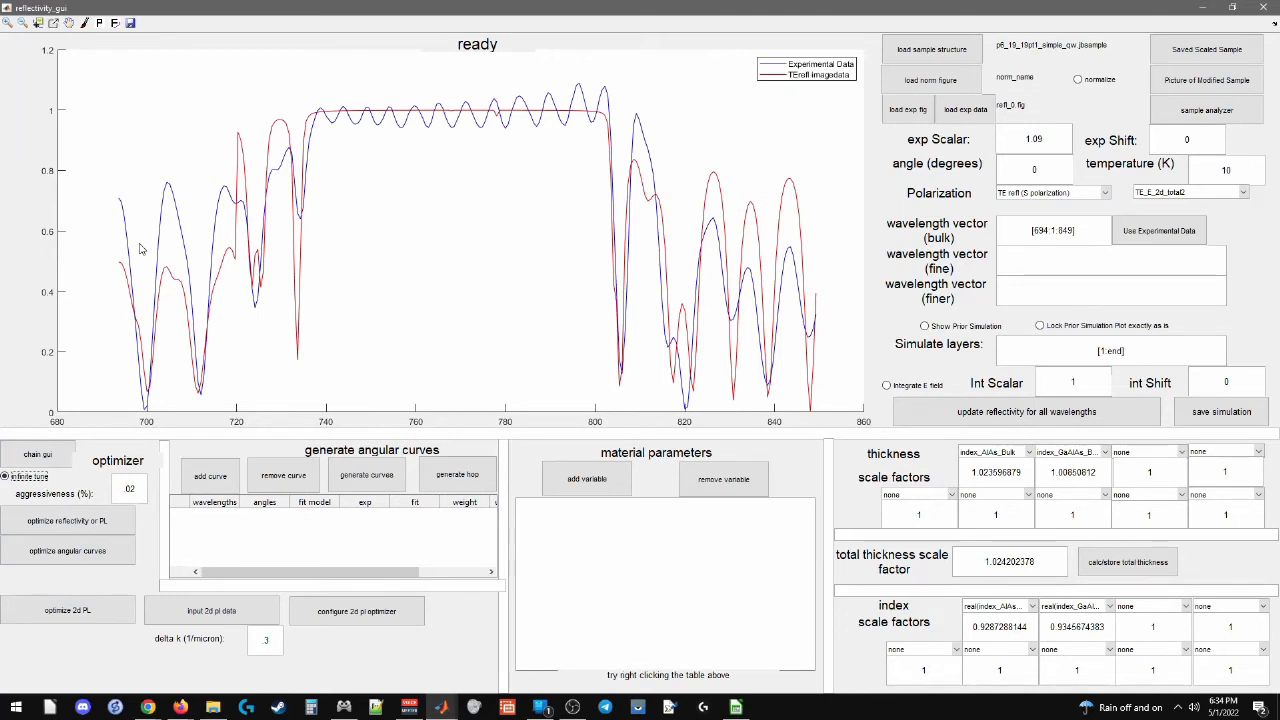
{"action": "mouse_move", "coordinate": [140, 494]}
{"action": "left_mouse_down"}
{"action": "mouse_move", "coordinate": [126, 490]}
{"action": "mouse_move", "coordinate": [141, 490]}
{"action": "left_mouse_up"}
{"action": "left_click", "coordinate": [118, 489]}
{"action": "left_click", "coordinate": [133, 491]}
{"action": "double_click", "coordinate": [140, 492]}
{"action": "left_click", "coordinate": [141, 489]}
{"action": "left_click", "coordinate": [28, 478]}
{"action": "left_click", "coordinate": [28, 481]}
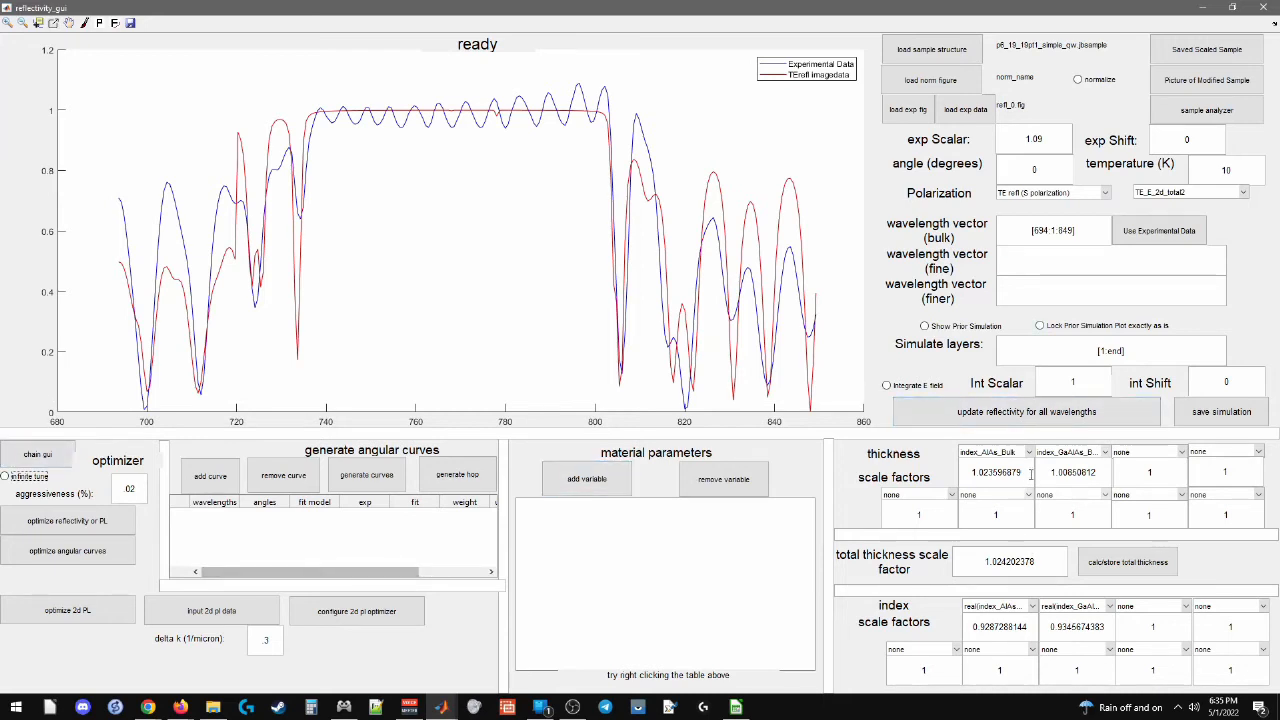
Review the optimized AlAs thickness scale, total thickness scale and AlAs index scale factors
{"action": "left_click_drag", "start_coordinate": [1030, 472], "coordinate": [957, 470]}
{"action": "key", "text": "Tab"}
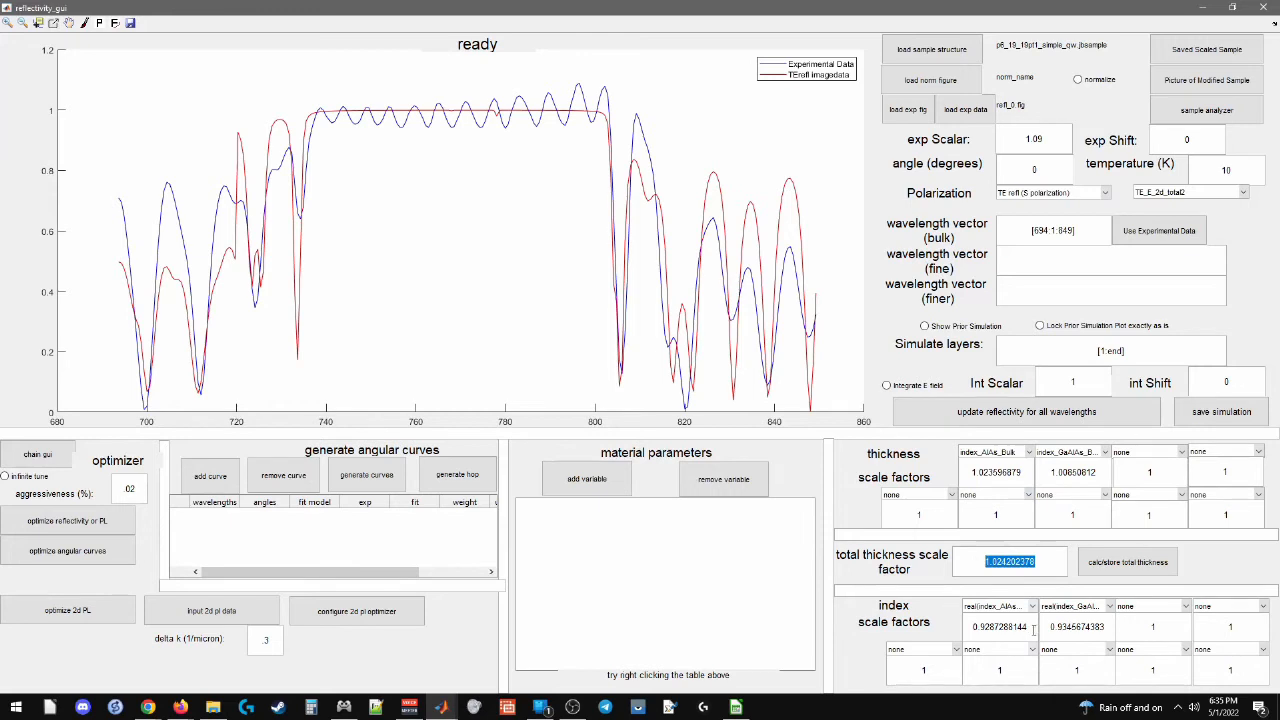
{"action": "key", "text": "Tab"}
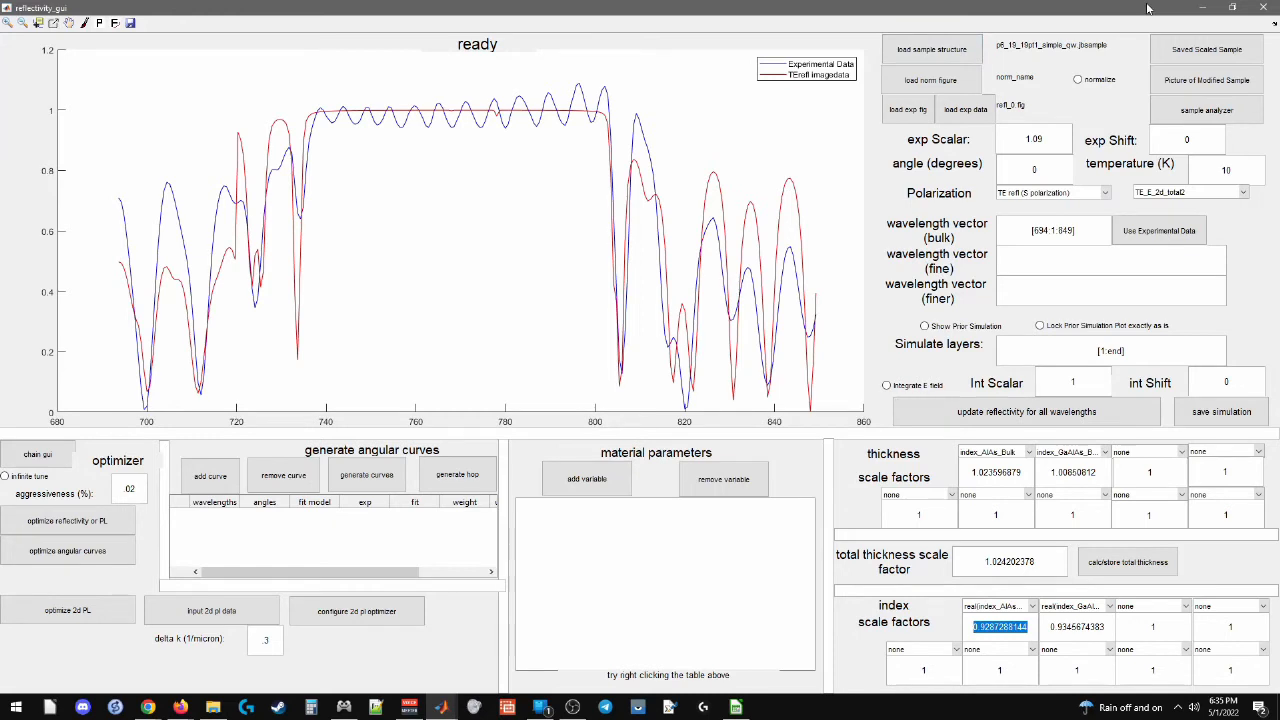
Dock reflectivity_gui, chain a second GUI to it, and dock the chained GUI beside it
{"action": "left_click", "coordinate": [1274, 24]}
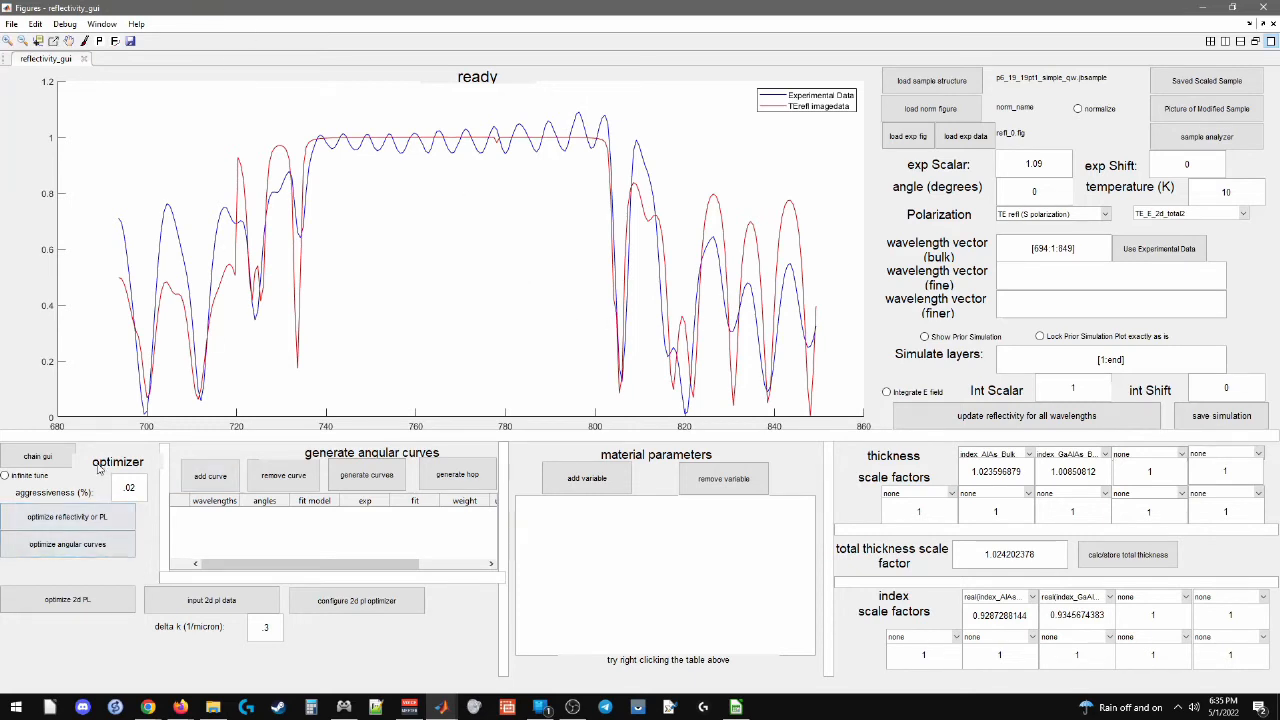
{"action": "left_click", "coordinate": [36, 458]}
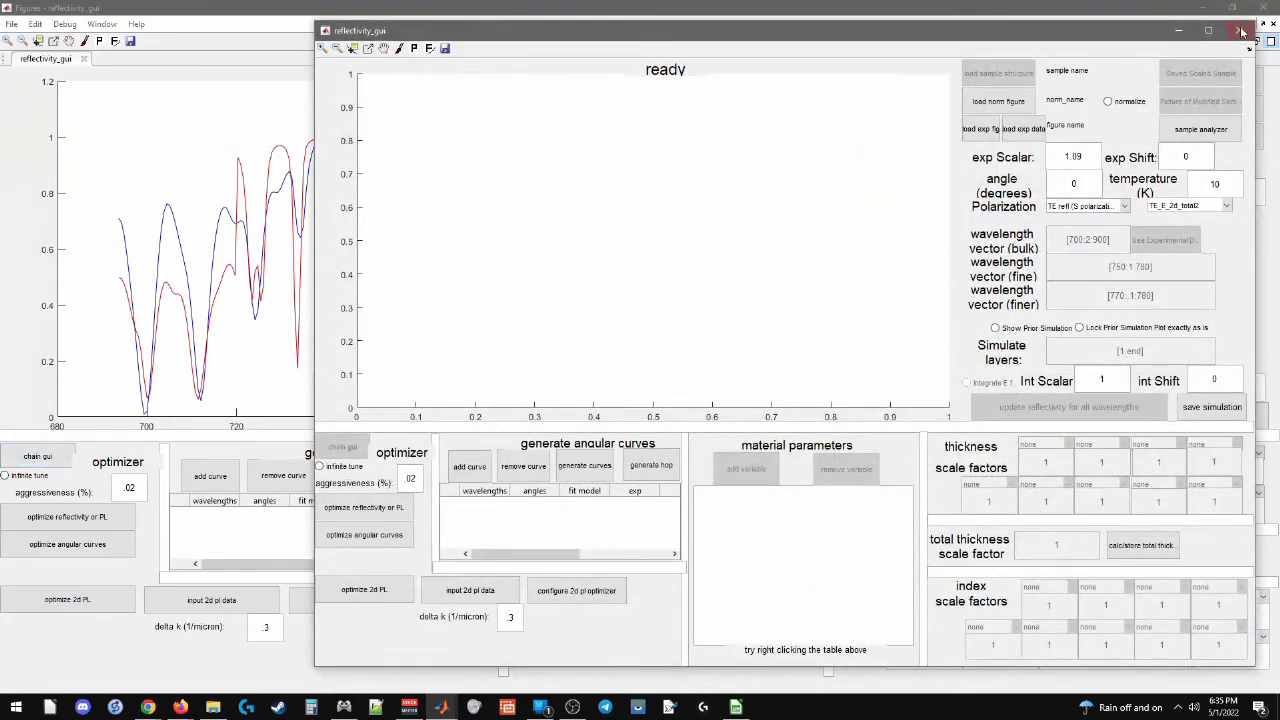
{"action": "left_click", "coordinate": [1248, 50]}
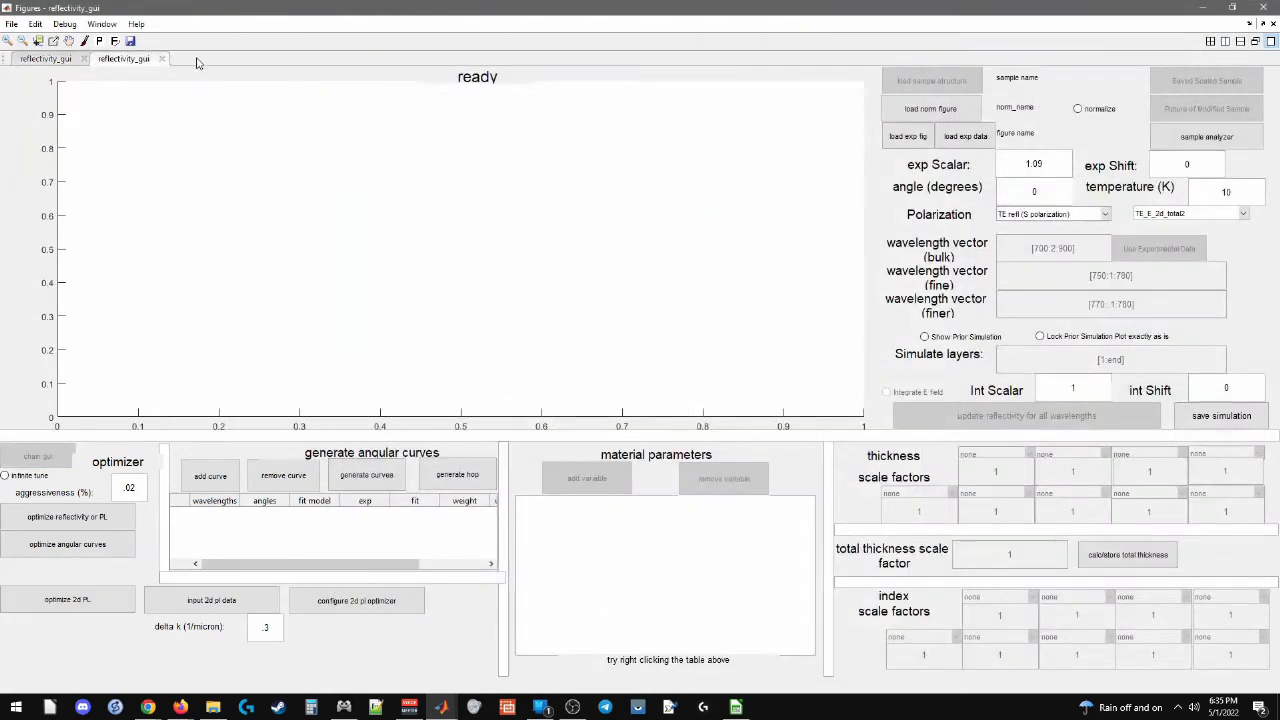
Load refl_15.fig as the experimental figure in the chained GUI and return to the first GUI
{"action": "left_click", "coordinate": [913, 139]}
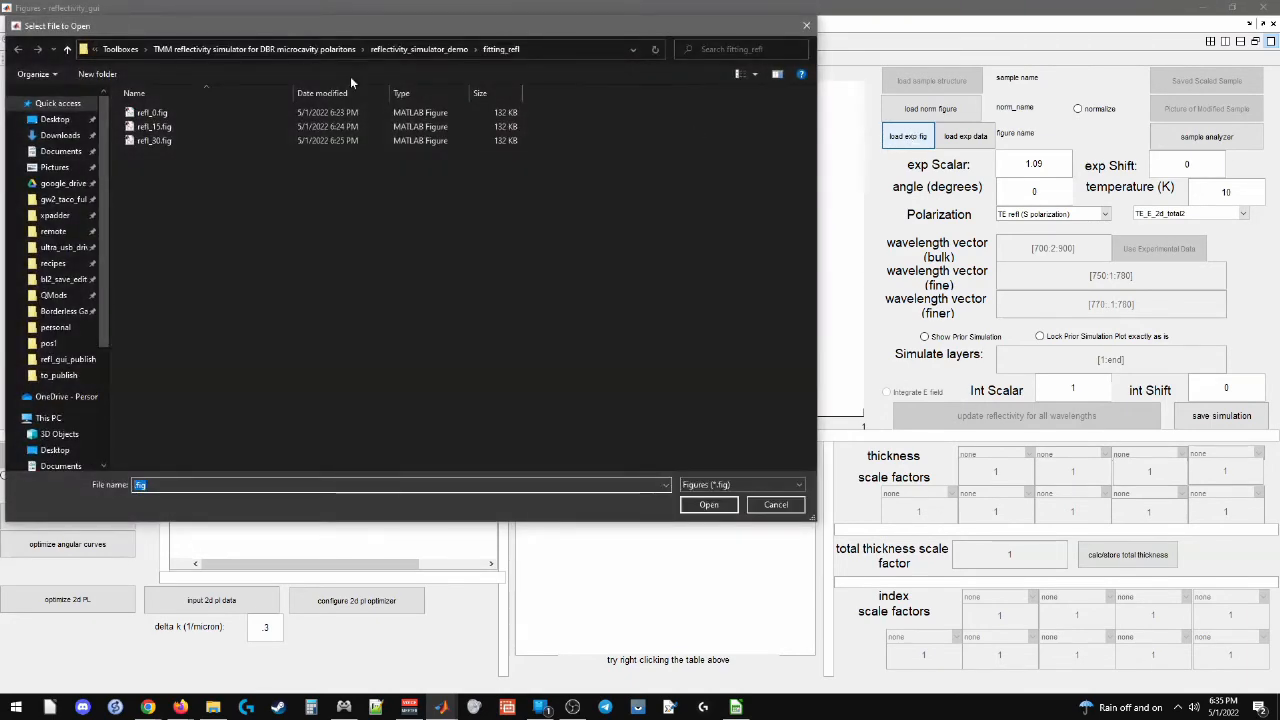
{"action": "left_click", "coordinate": [154, 126]}
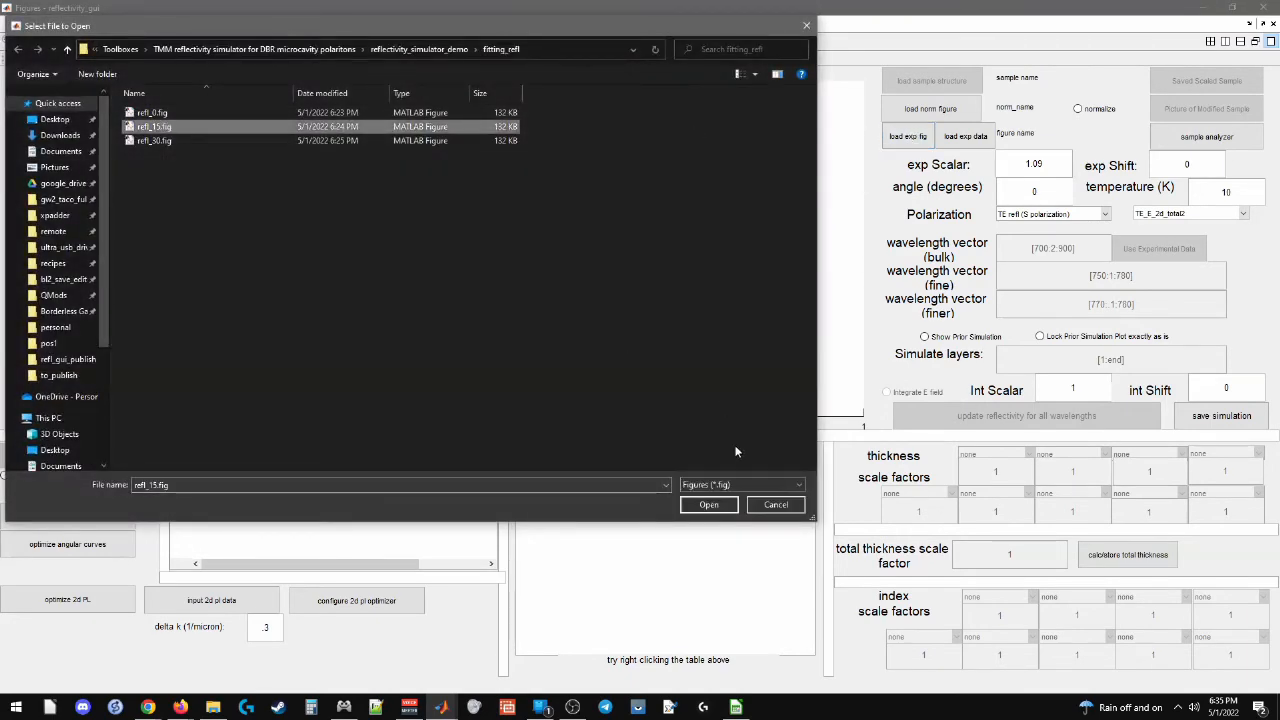
{"action": "left_click", "coordinate": [708, 504]}
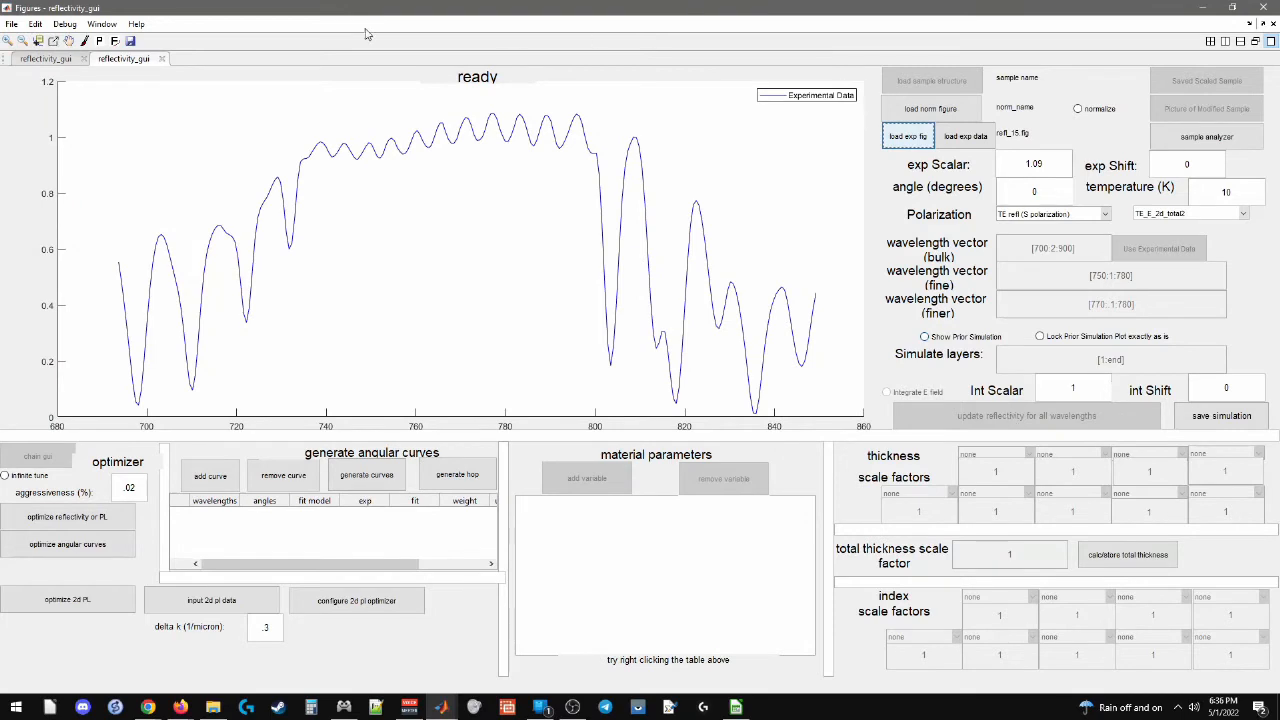
{"action": "left_click", "coordinate": [55, 60]}
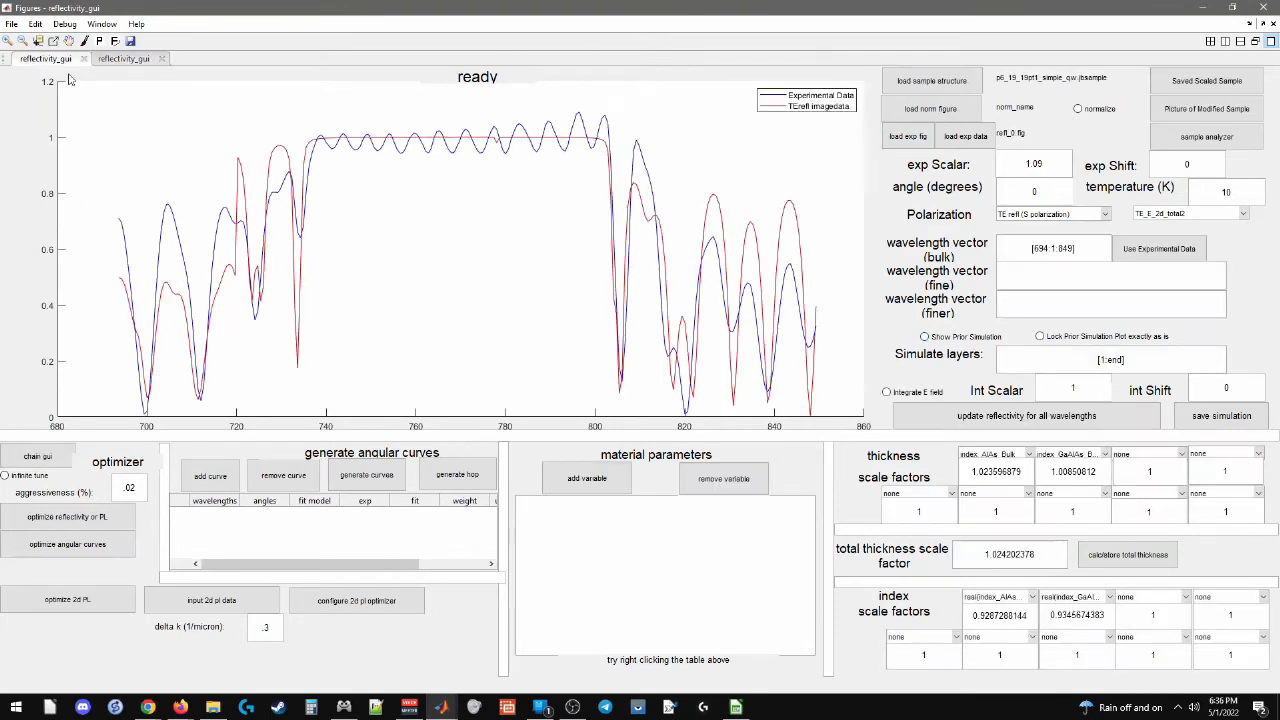
Set the chained GUI's angle to 15 degrees, update the reflectivity for all wavelengths from the first GUI, and view the chained fit
{"action": "left_click", "coordinate": [943, 416]}
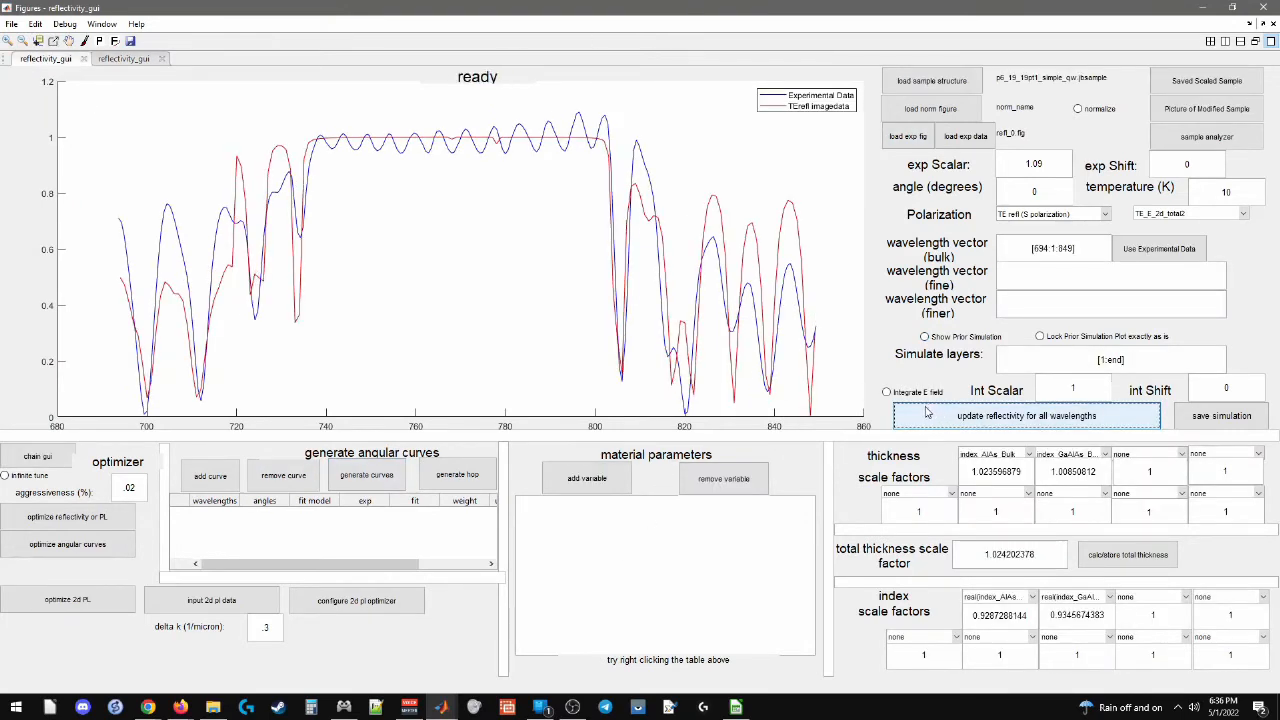
{"action": "left_click", "coordinate": [118, 60]}
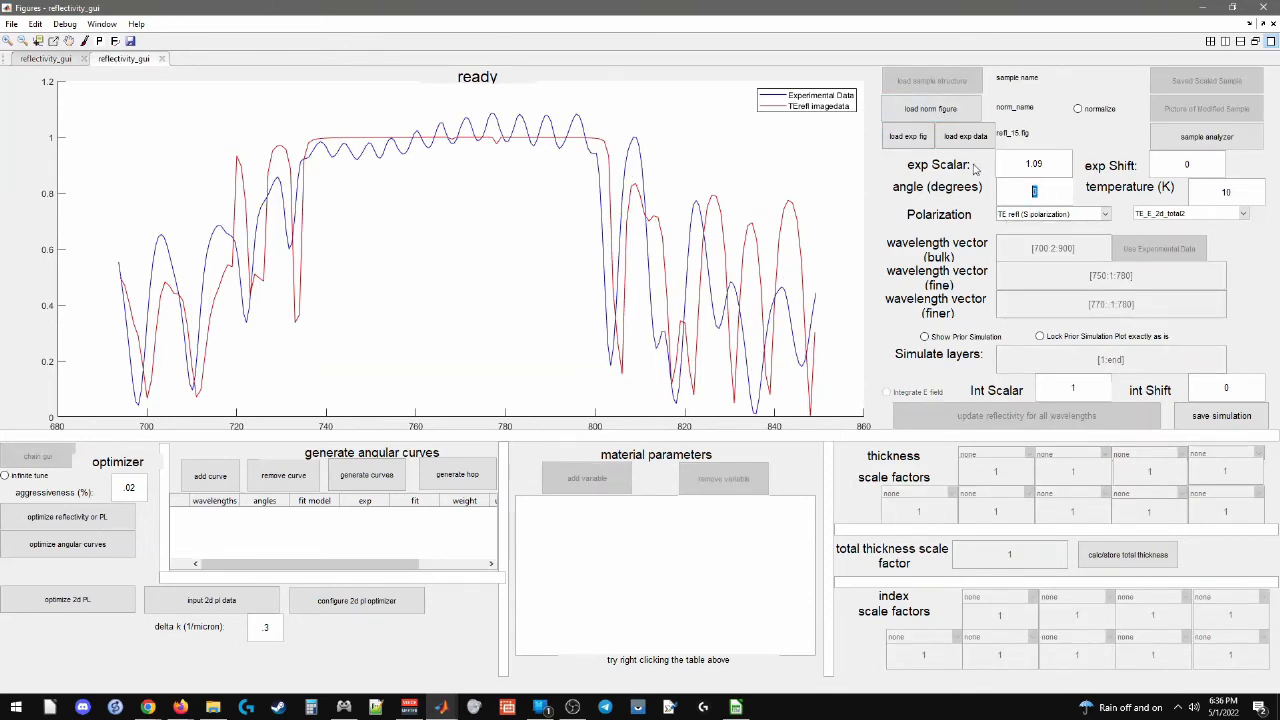
{"action": "left_click", "coordinate": [46, 58]}
{"action": "left_click", "coordinate": [937, 415]}
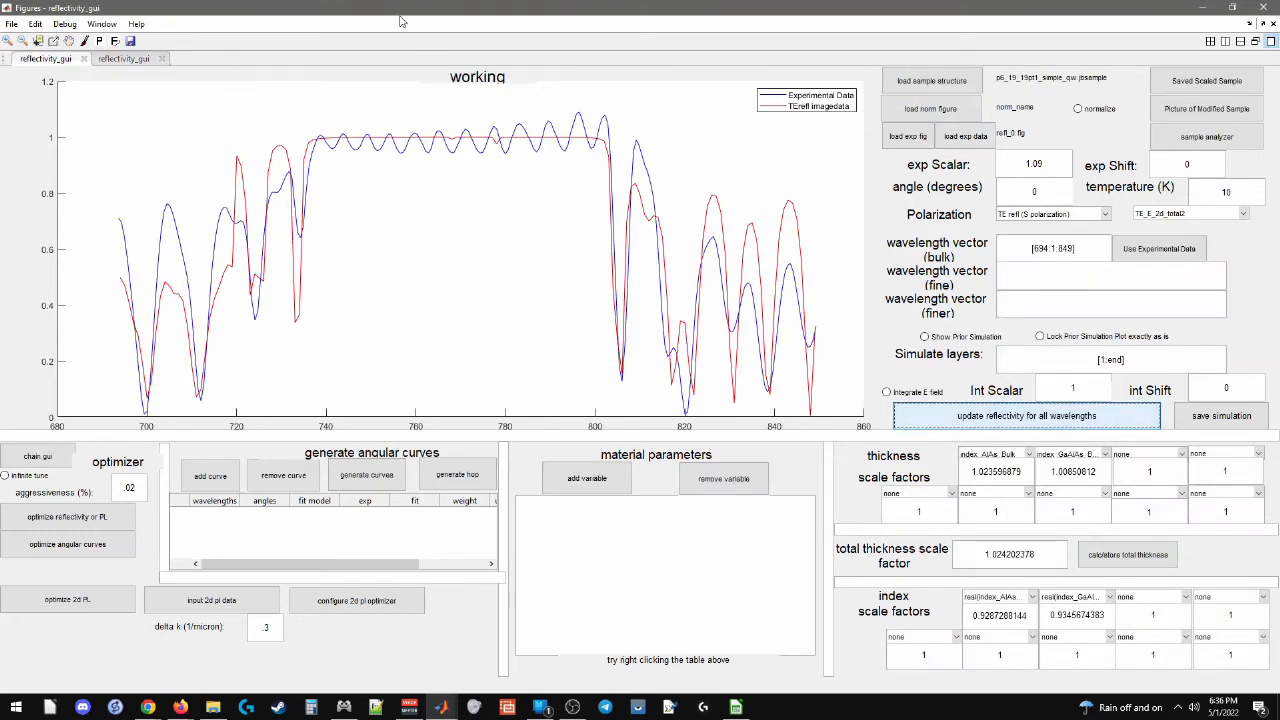
{"action": "left_click", "coordinate": [116, 60]}
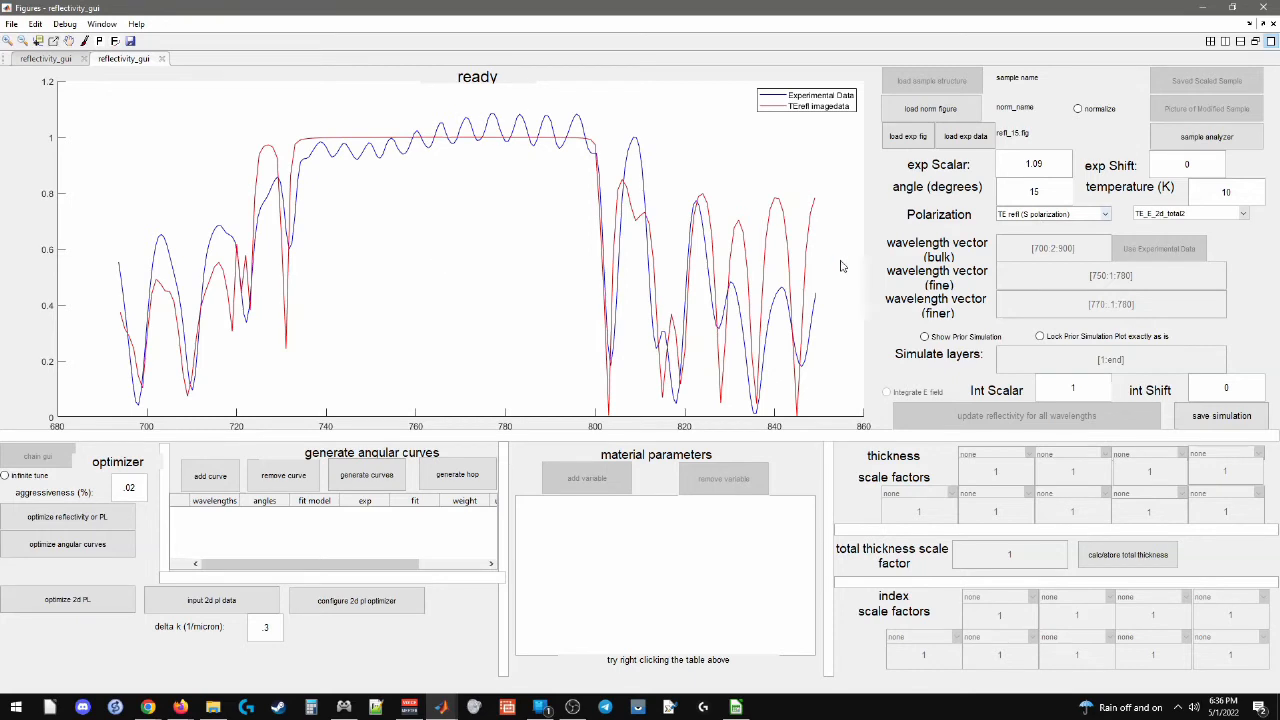
Chain a third reflectivity GUI from the first one and dock it beside the other two
{"action": "left_click", "coordinate": [1180, 212]}
{"action": "left_click", "coordinate": [1180, 219]}
{"action": "left_click", "coordinate": [58, 59]}
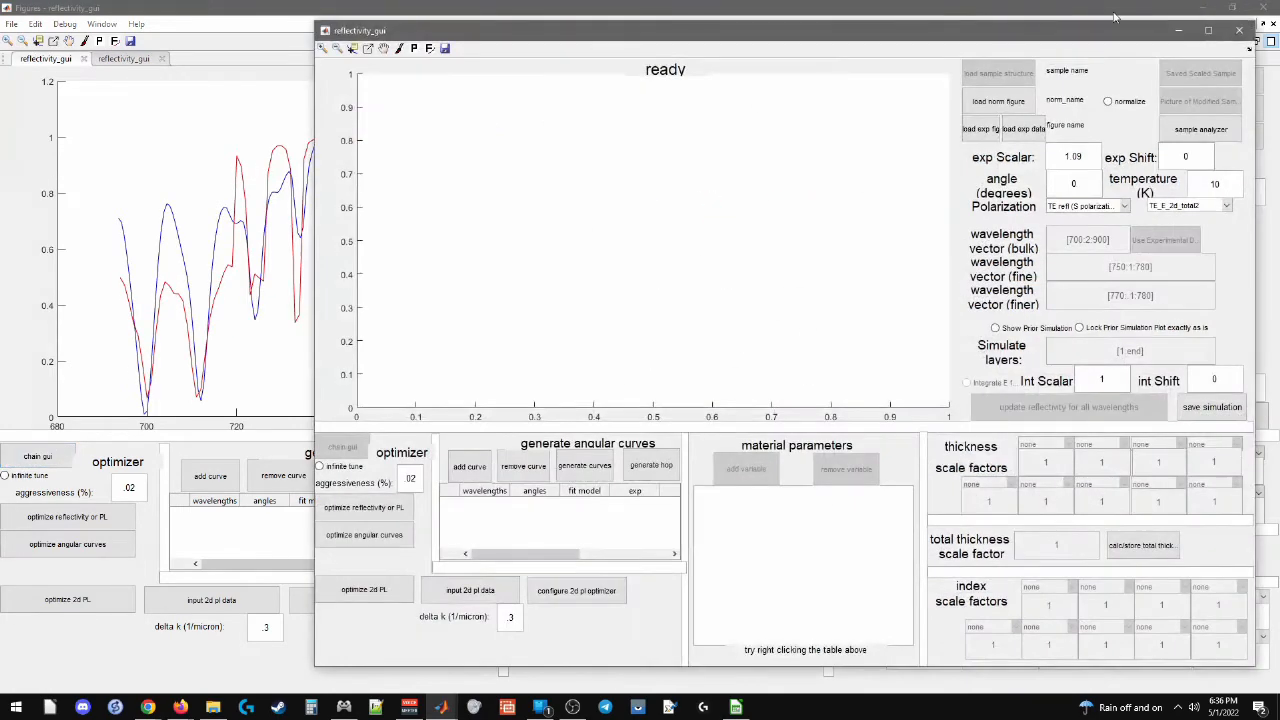
{"action": "left_click", "coordinate": [1250, 50]}
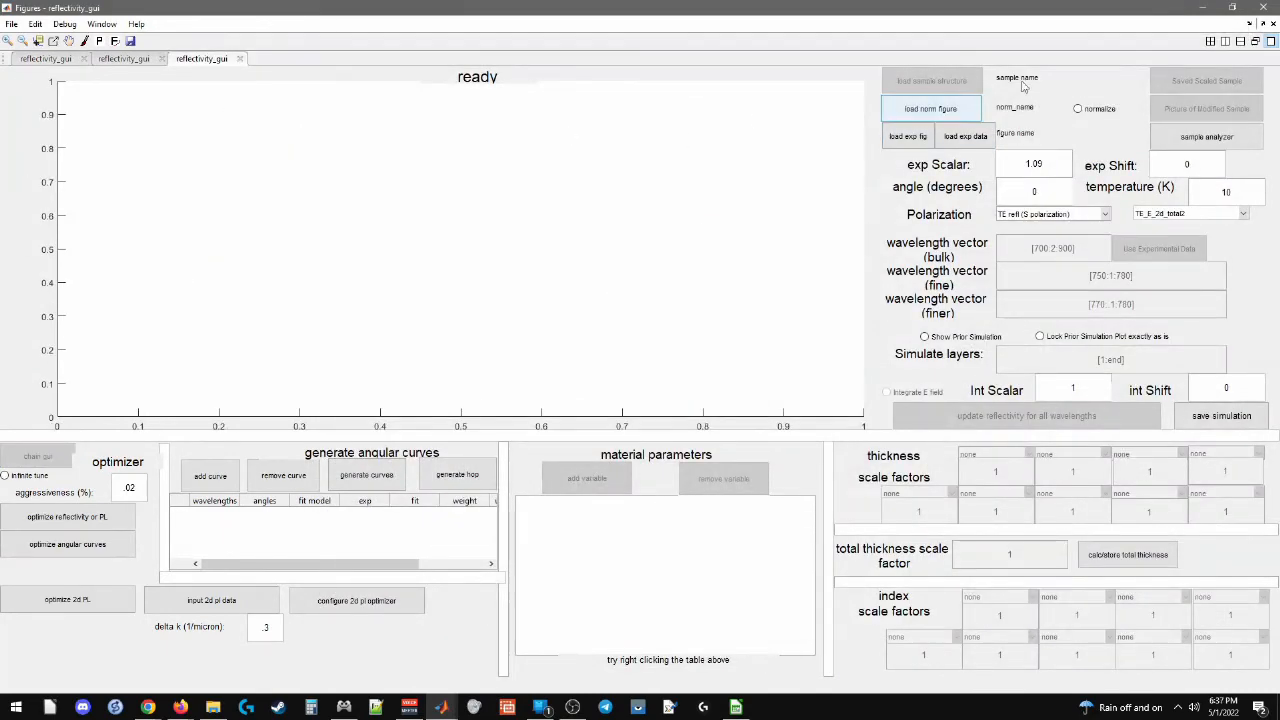
Load refl_30.fig as the experimental figure in the third GUI and set its angle to 30 degrees
{"action": "left_click", "coordinate": [913, 140]}
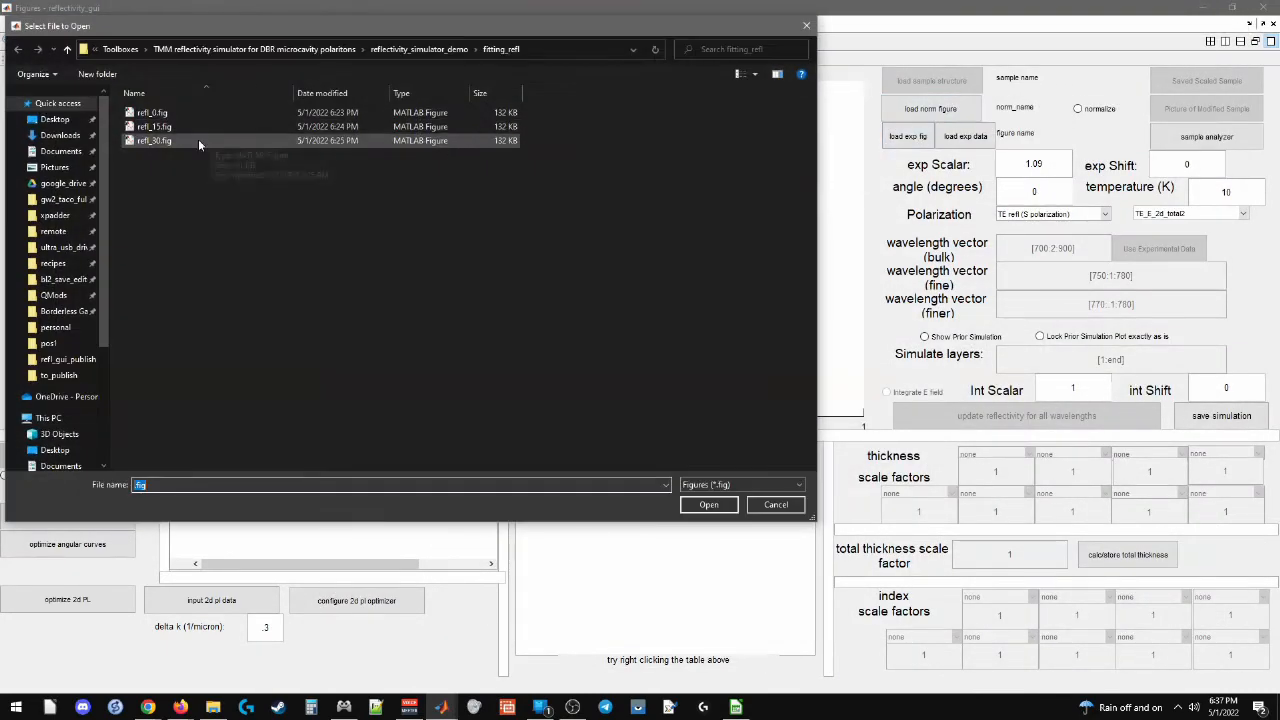
{"action": "left_click", "coordinate": [198, 140]}
{"action": "left_click", "coordinate": [710, 503]}
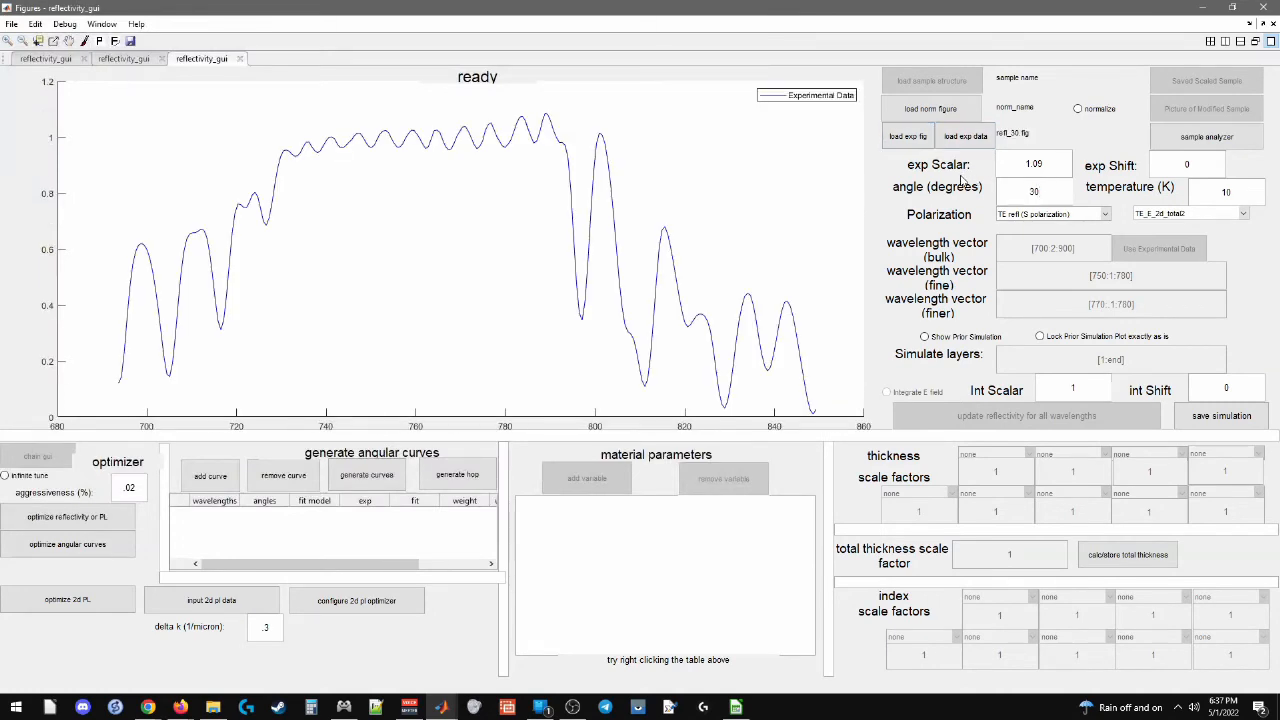
Update the reflectivity for all wavelengths from the first GUI and view the simulated curves in both chained GUIs
{"action": "left_click", "coordinate": [45, 59]}
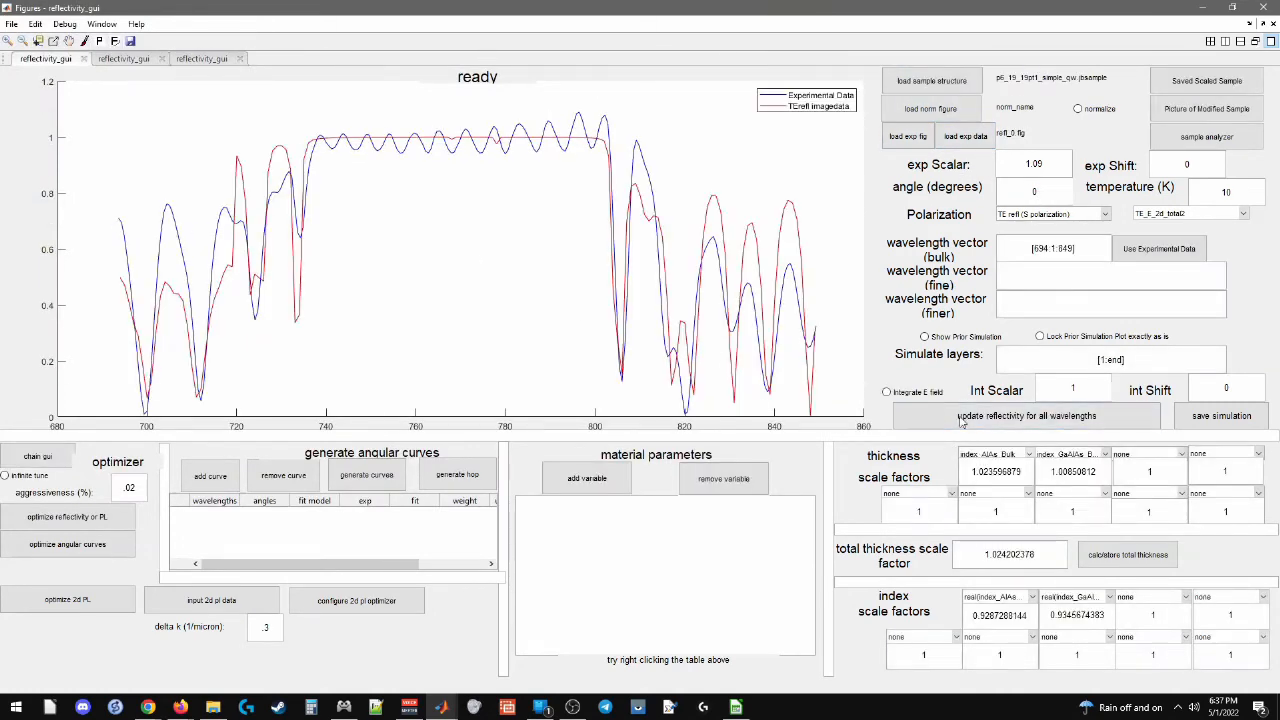
{"action": "left_click", "coordinate": [960, 418]}
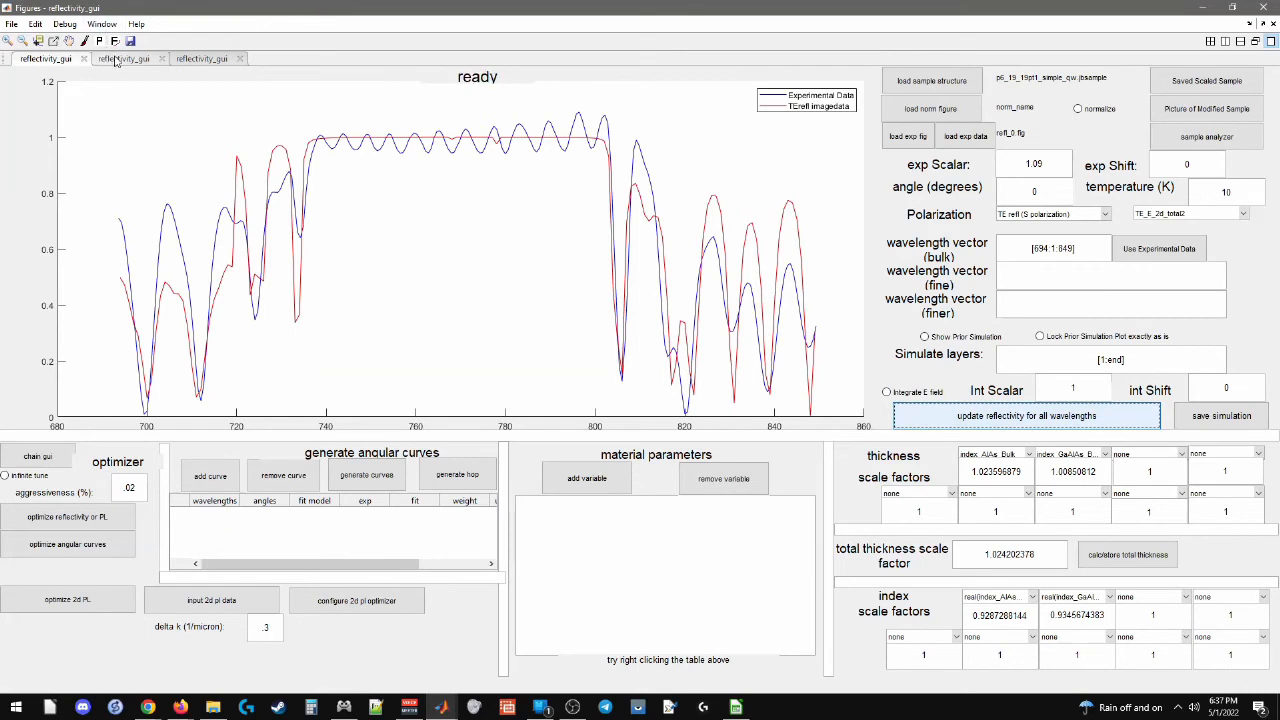
{"action": "left_click", "coordinate": [120, 59]}
{"action": "left_click", "coordinate": [201, 59]}
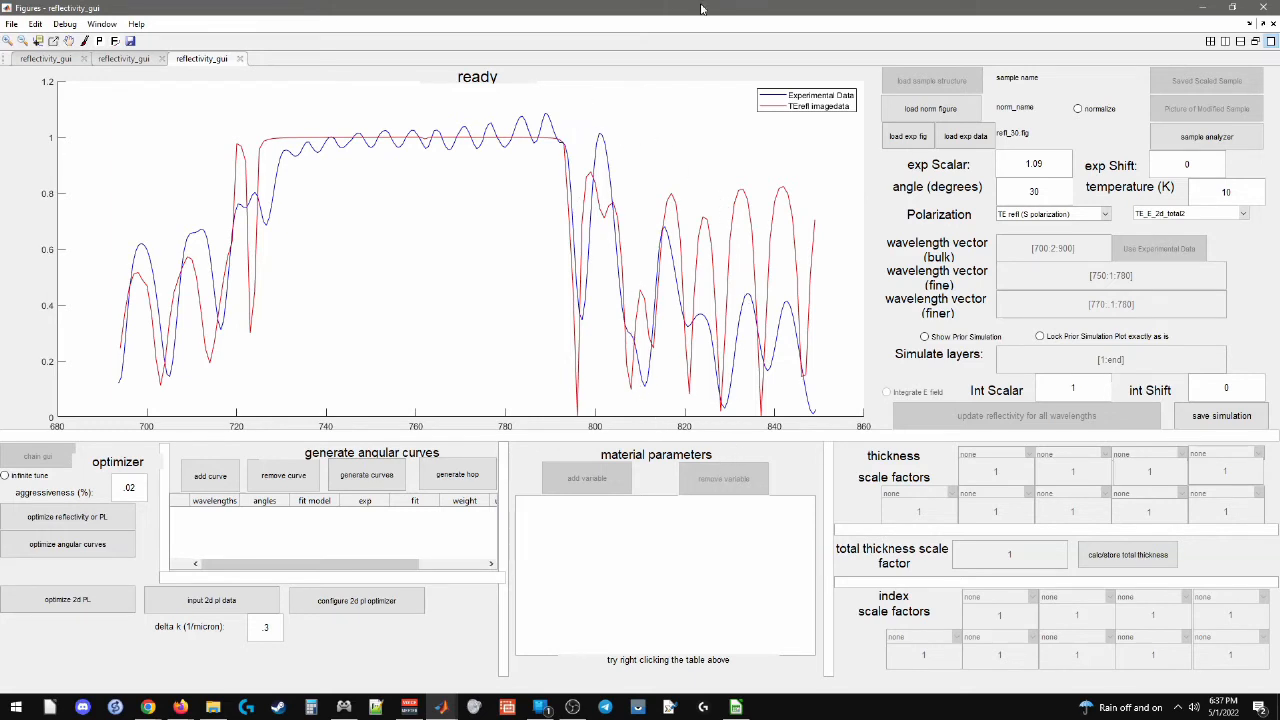
Set the polarization to Unpolarized refl in the 30, 15 and 0 degree GUIs
{"action": "left_click", "coordinate": [1030, 216]}
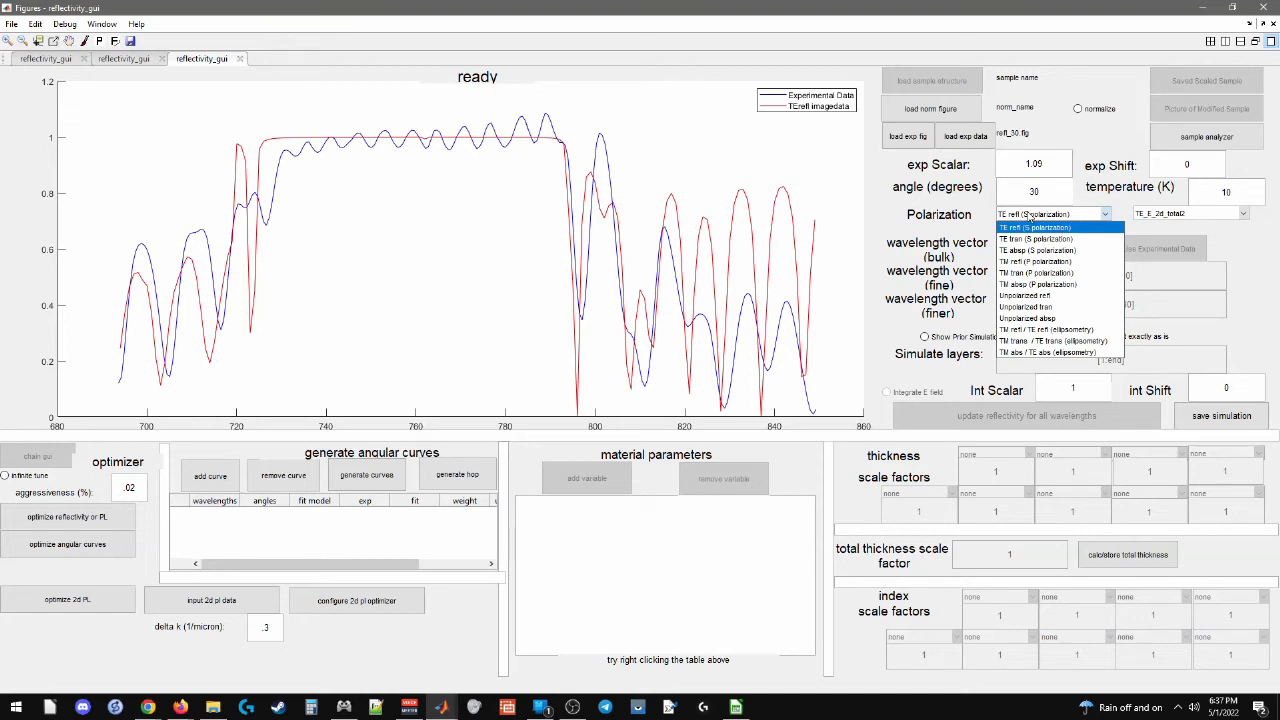
{"action": "left_click", "coordinate": [1030, 296]}
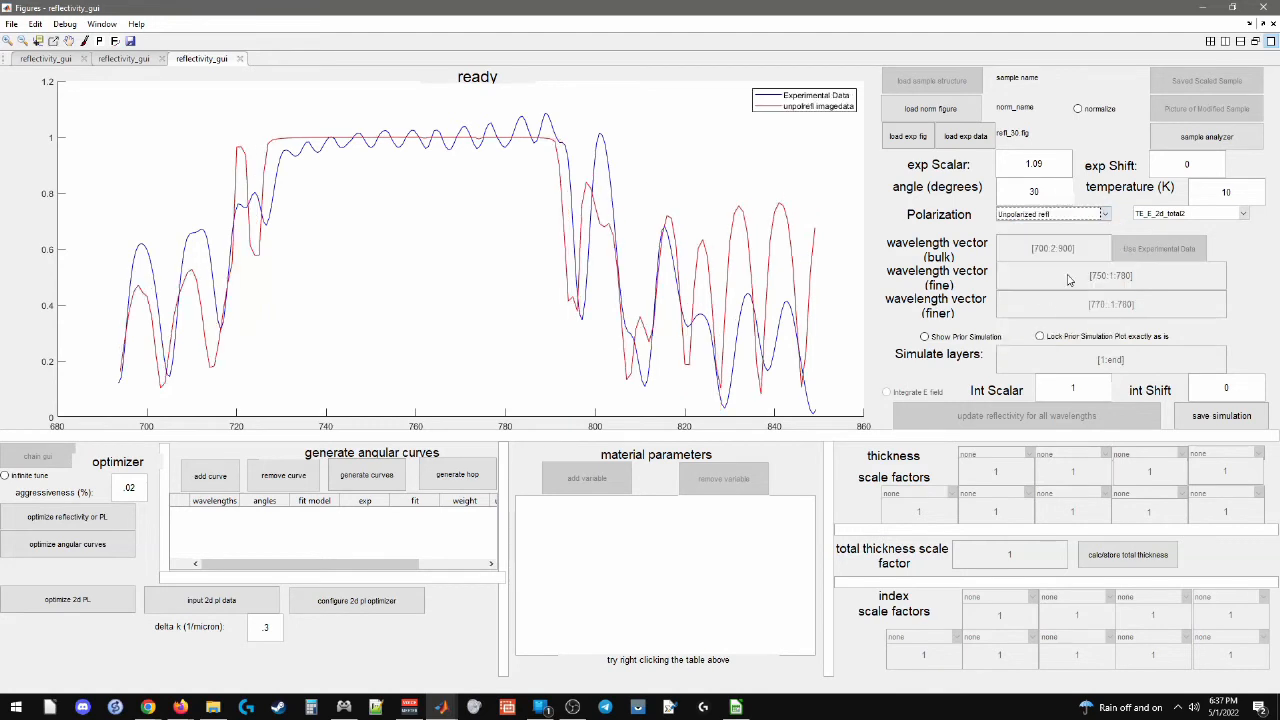
{"action": "left_click", "coordinate": [124, 58]}
{"action": "left_click", "coordinate": [1036, 216]}
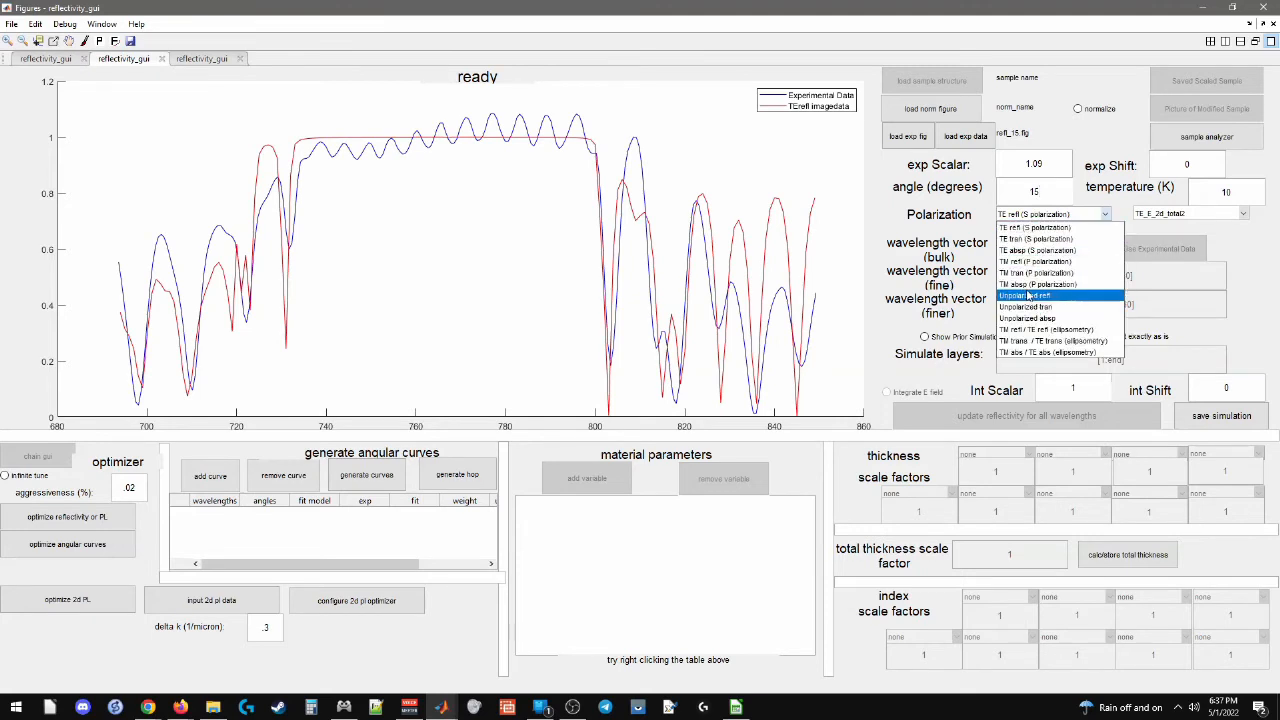
{"action": "left_click", "coordinate": [1025, 295]}
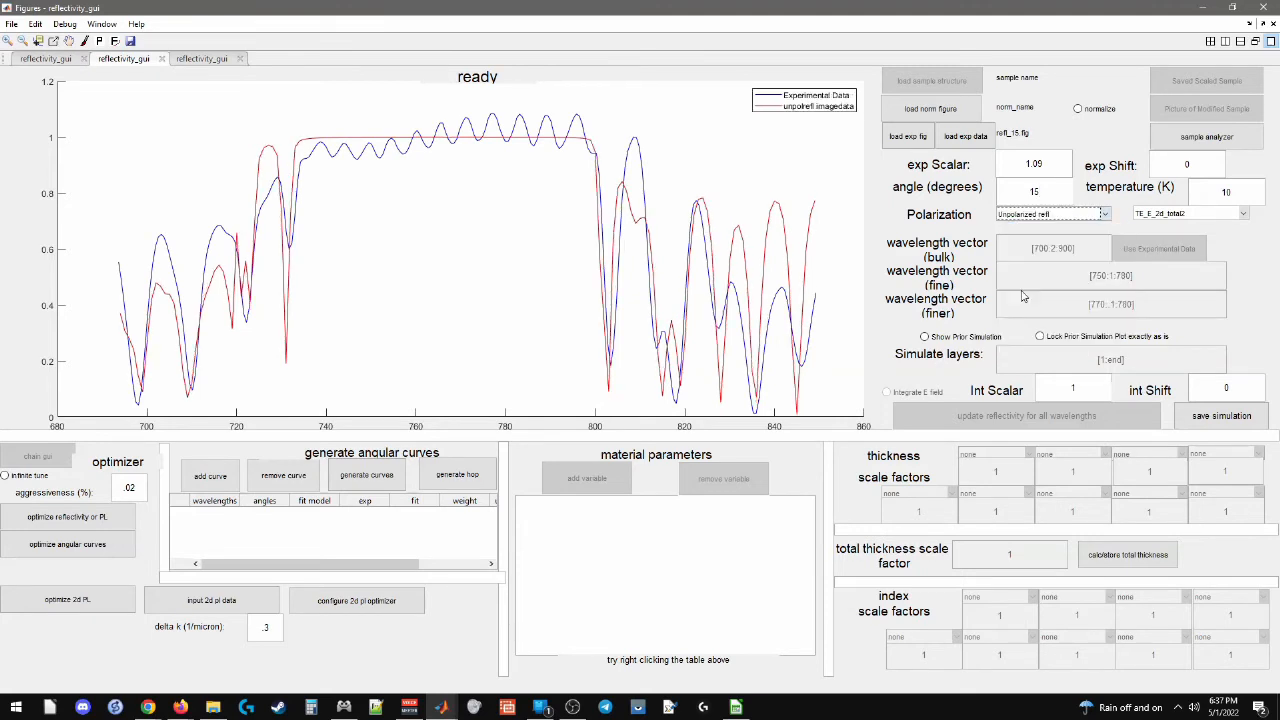
{"action": "left_click", "coordinate": [58, 59]}
{"action": "left_click", "coordinate": [1030, 214]}
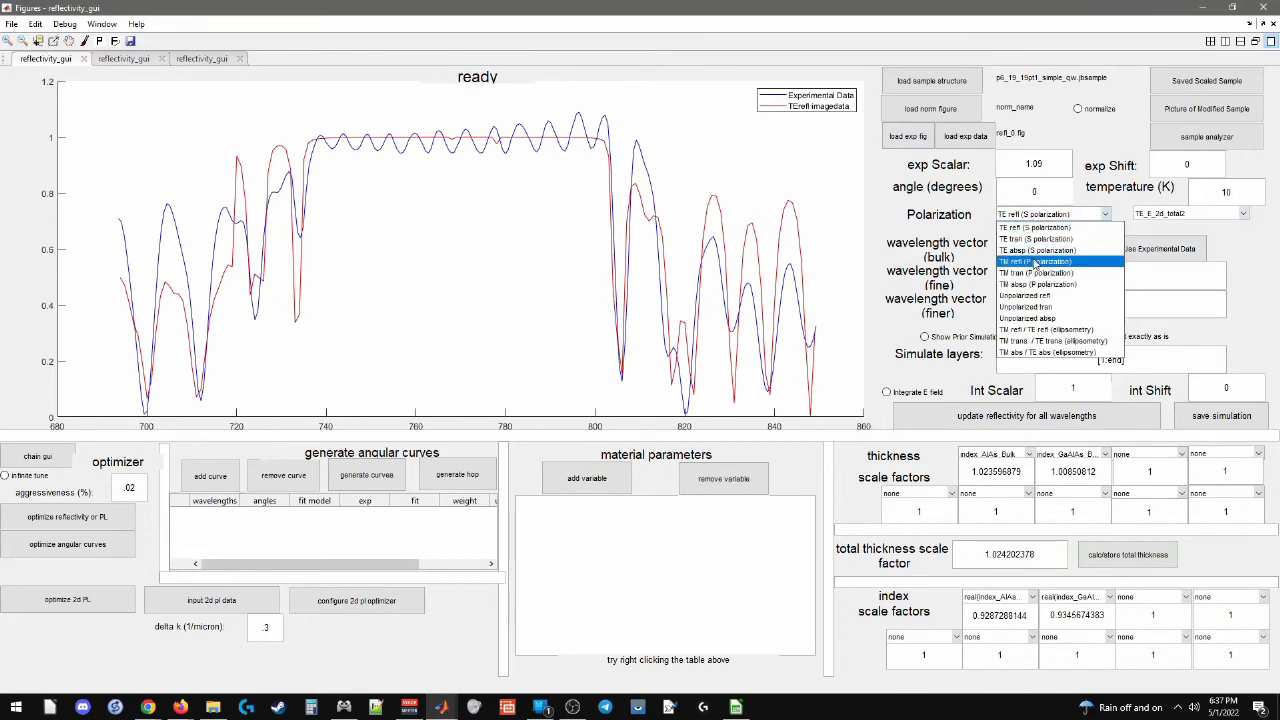
{"action": "left_click", "coordinate": [1028, 296]}
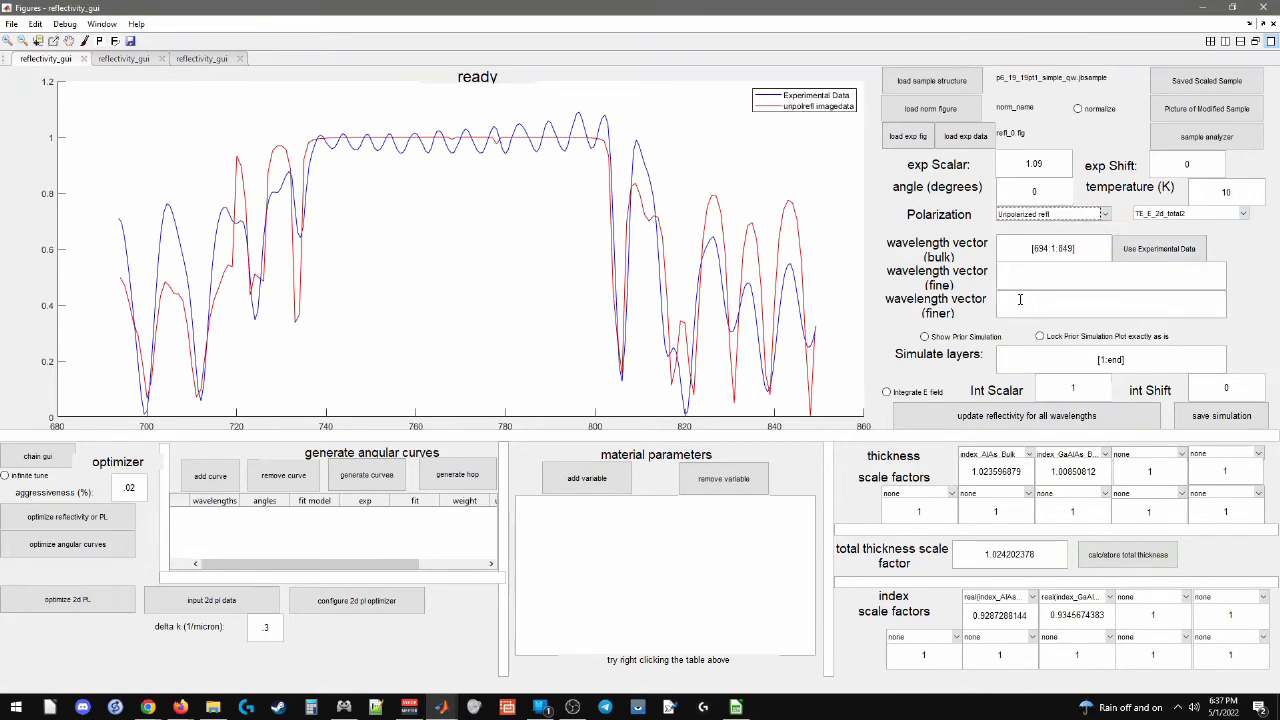
Update the unpolarized reflectivity for all wavelengths and compare the simulated and experimental curves at 0, 15 and 30 degrees
{"action": "left_click", "coordinate": [125, 60]}
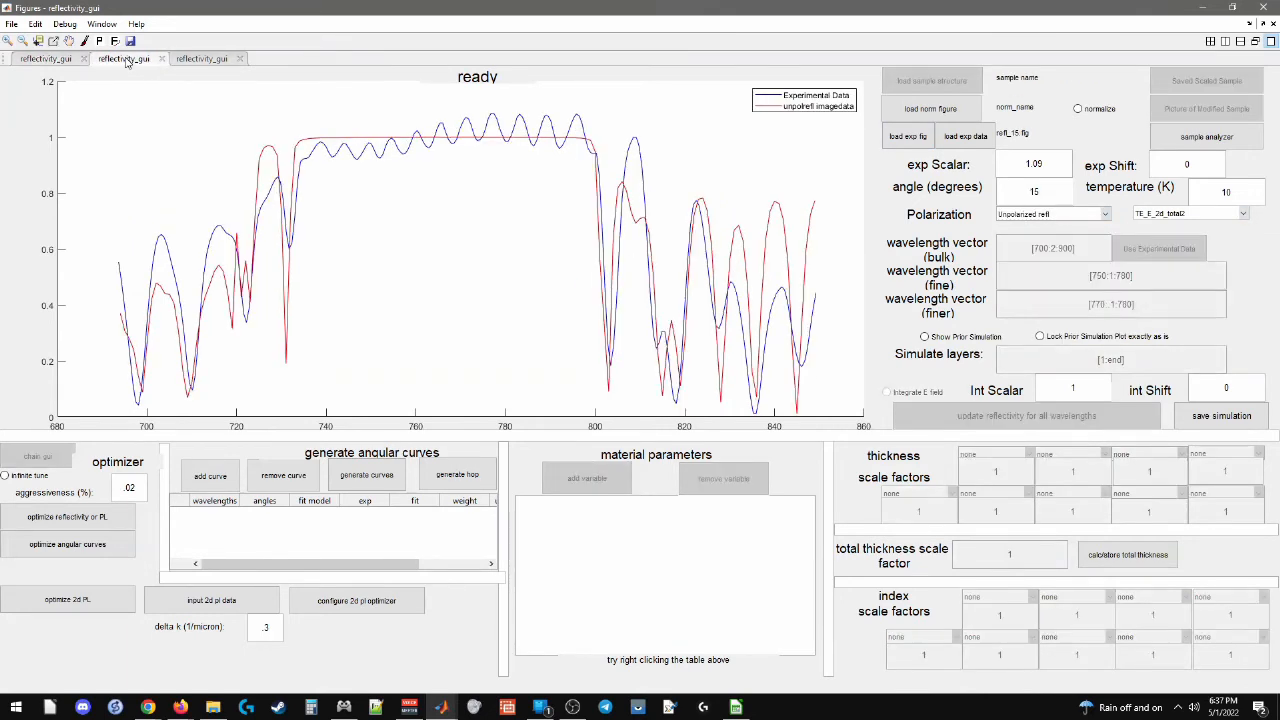
{"action": "left_click", "coordinate": [186, 60]}
{"action": "left_click", "coordinate": [52, 60]}
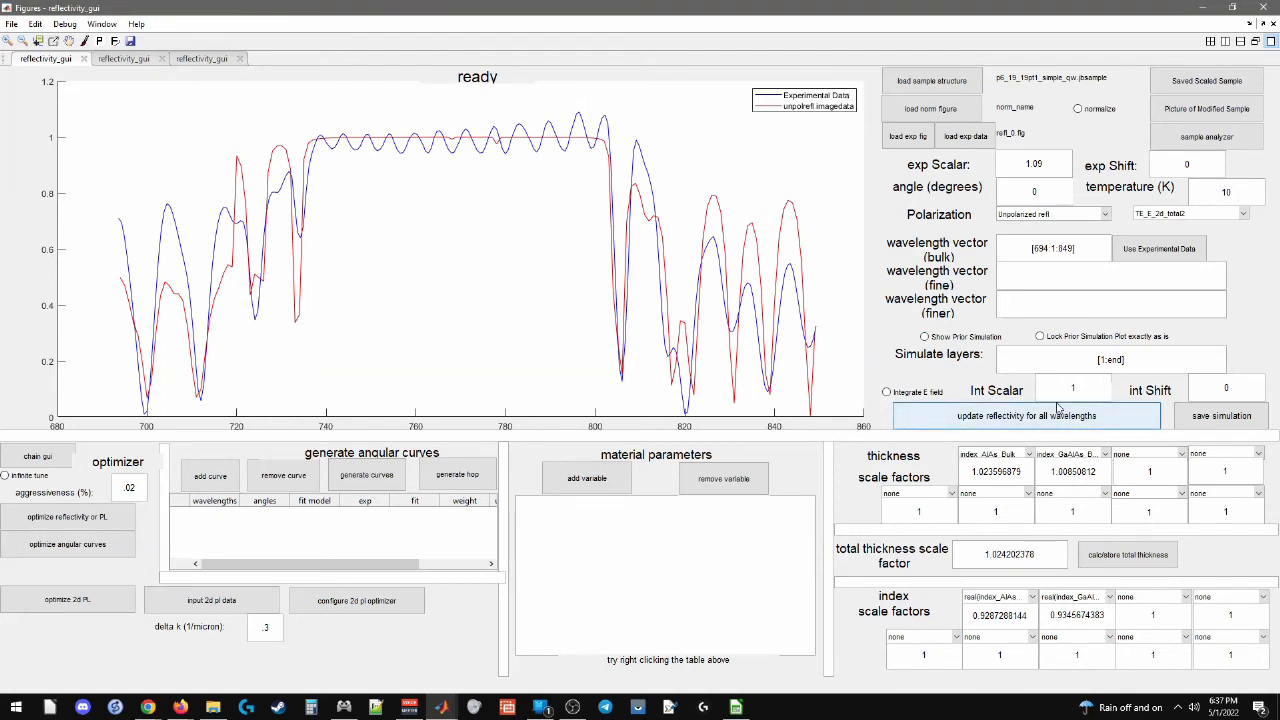
{"action": "left_click", "coordinate": [1018, 418]}
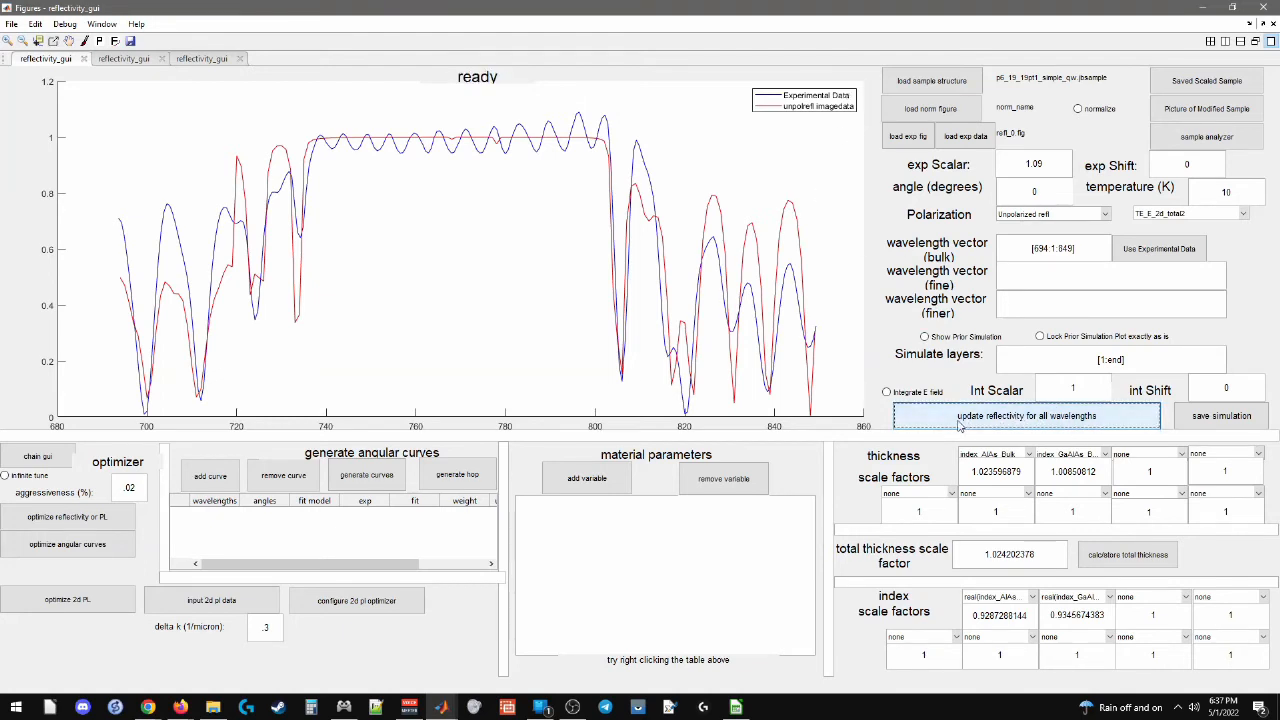
{"action": "left_click", "coordinate": [118, 60]}
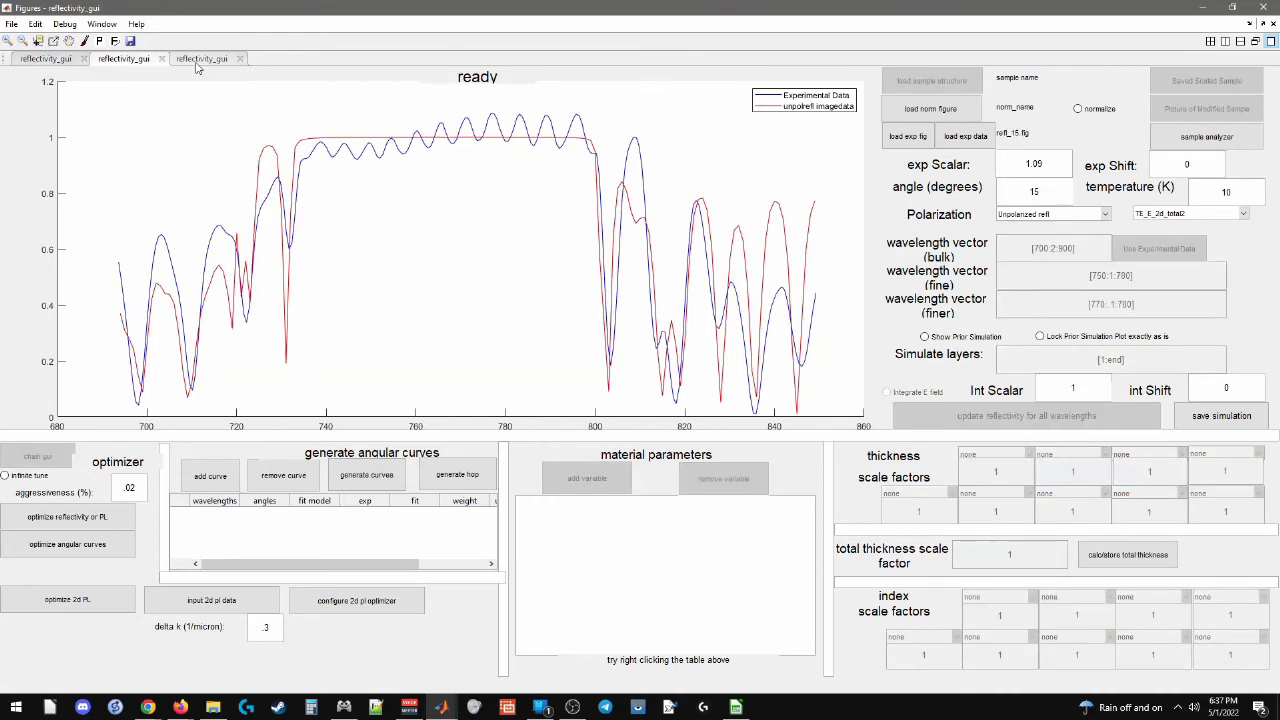
{"action": "left_click", "coordinate": [203, 60]}
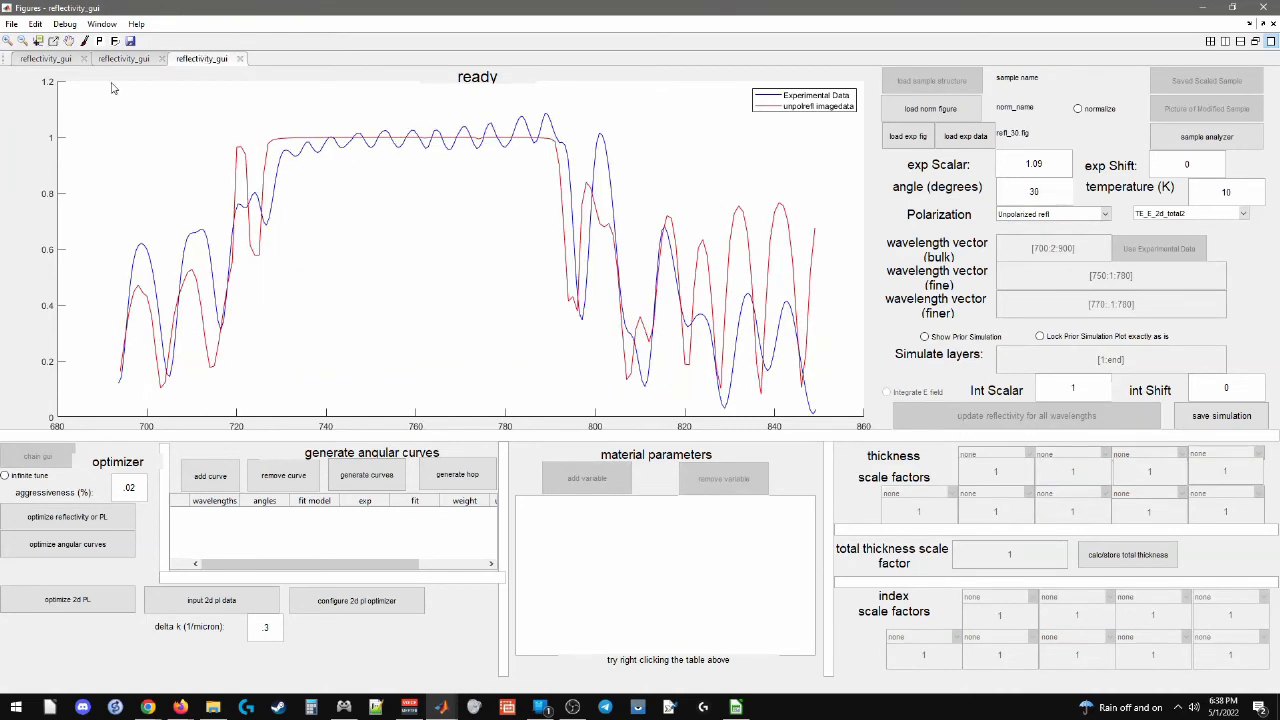
{"action": "left_click", "coordinate": [45, 59]}
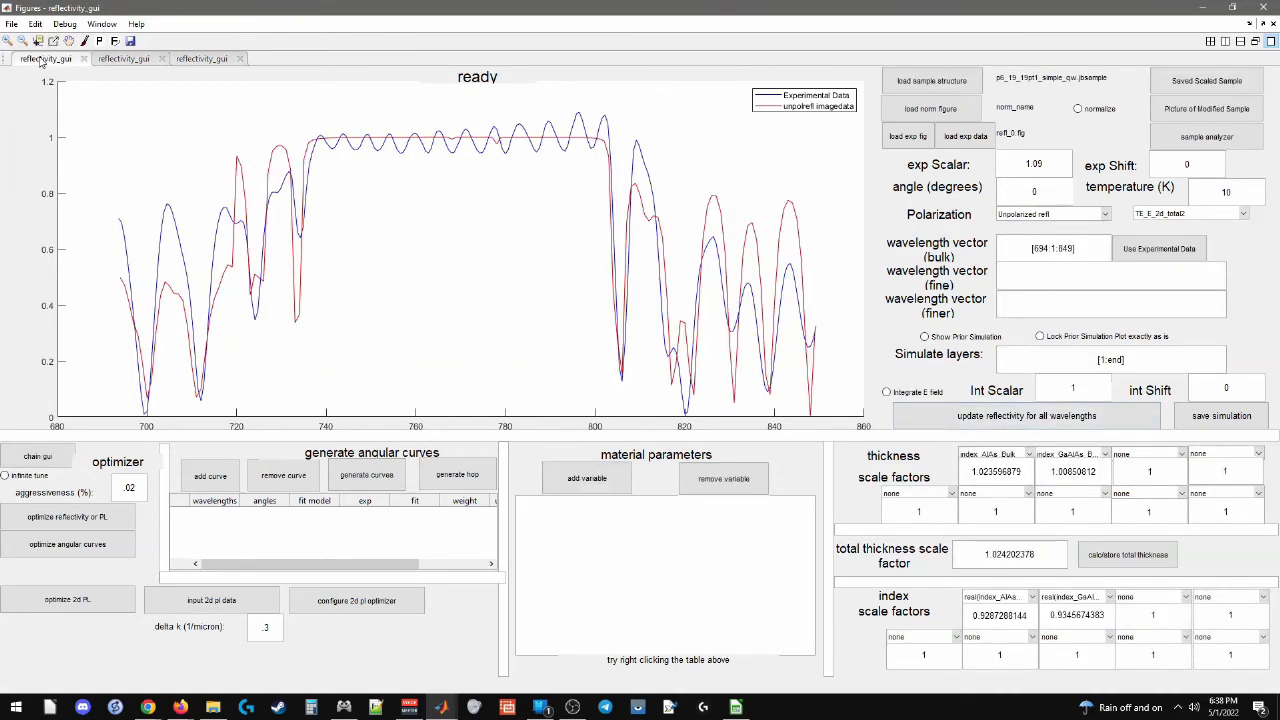
Start a reflectivity optimization with infinite tune on, tuning the total thickness and the AlAs and GaAlAs thickness and index scale factors
{"action": "left_click", "coordinate": [28, 479]}
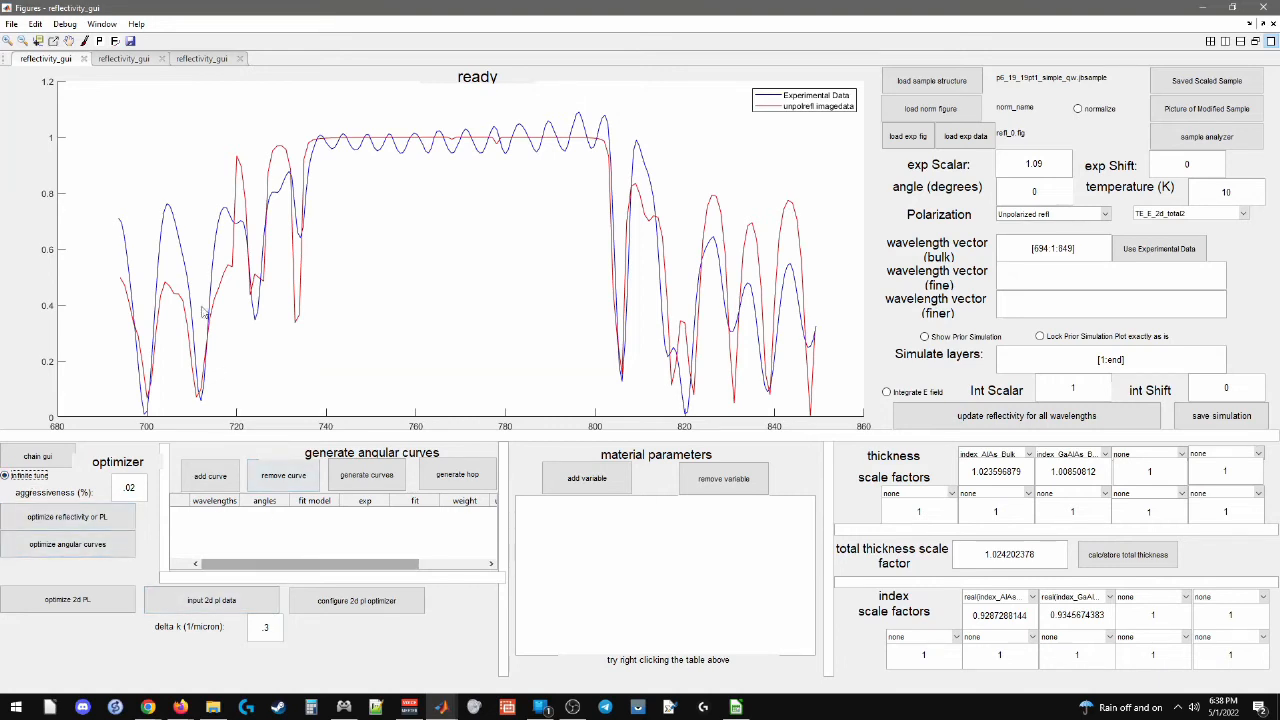
{"action": "left_click", "coordinate": [56, 519]}
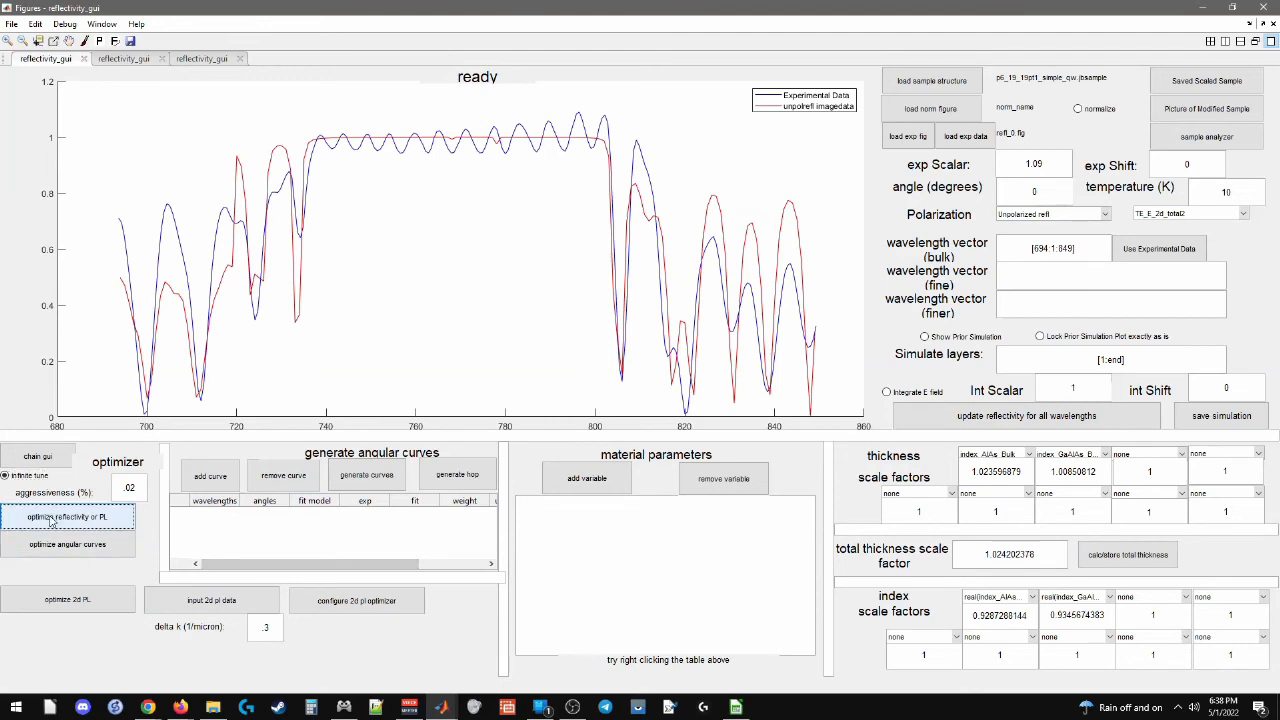
{"action": "left_click", "coordinate": [615, 339]}
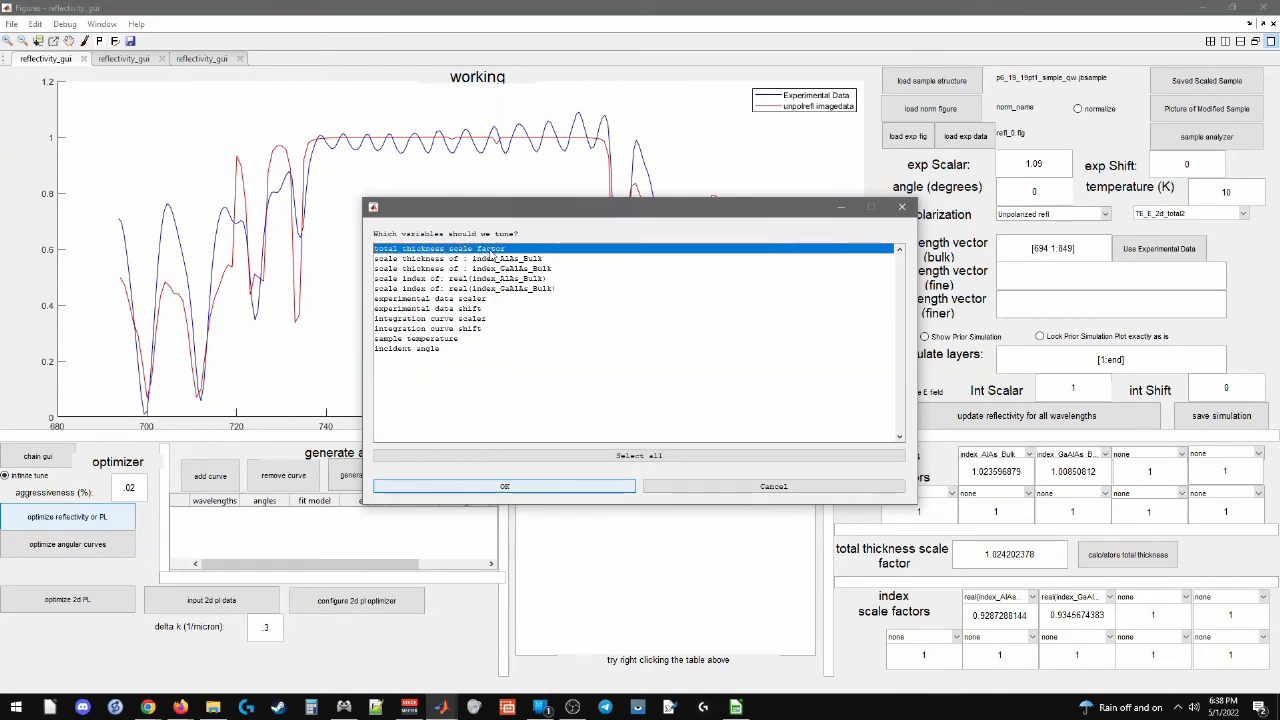
{"action": "left_click", "coordinate": [407, 259], "text": "ctrl"}
{"action": "left_click", "coordinate": [409, 269], "text": "ctrl"}
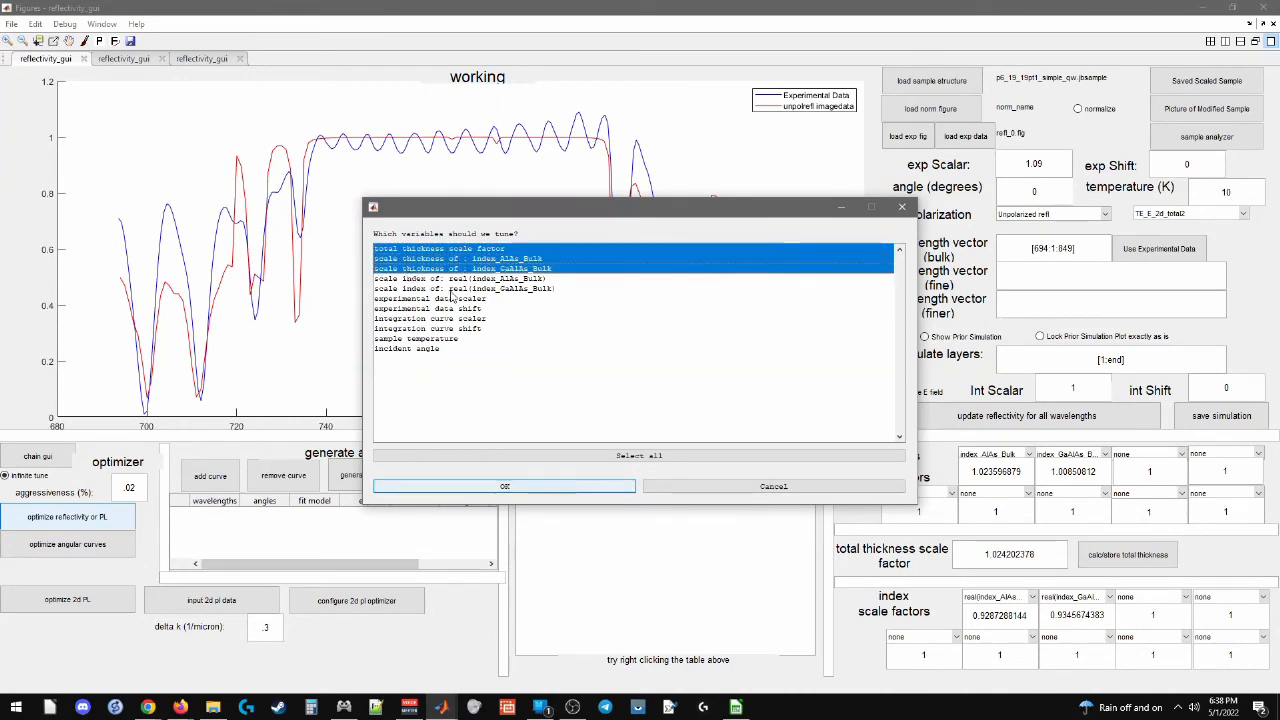
{"action": "left_click", "coordinate": [438, 280], "text": "ctrl"}
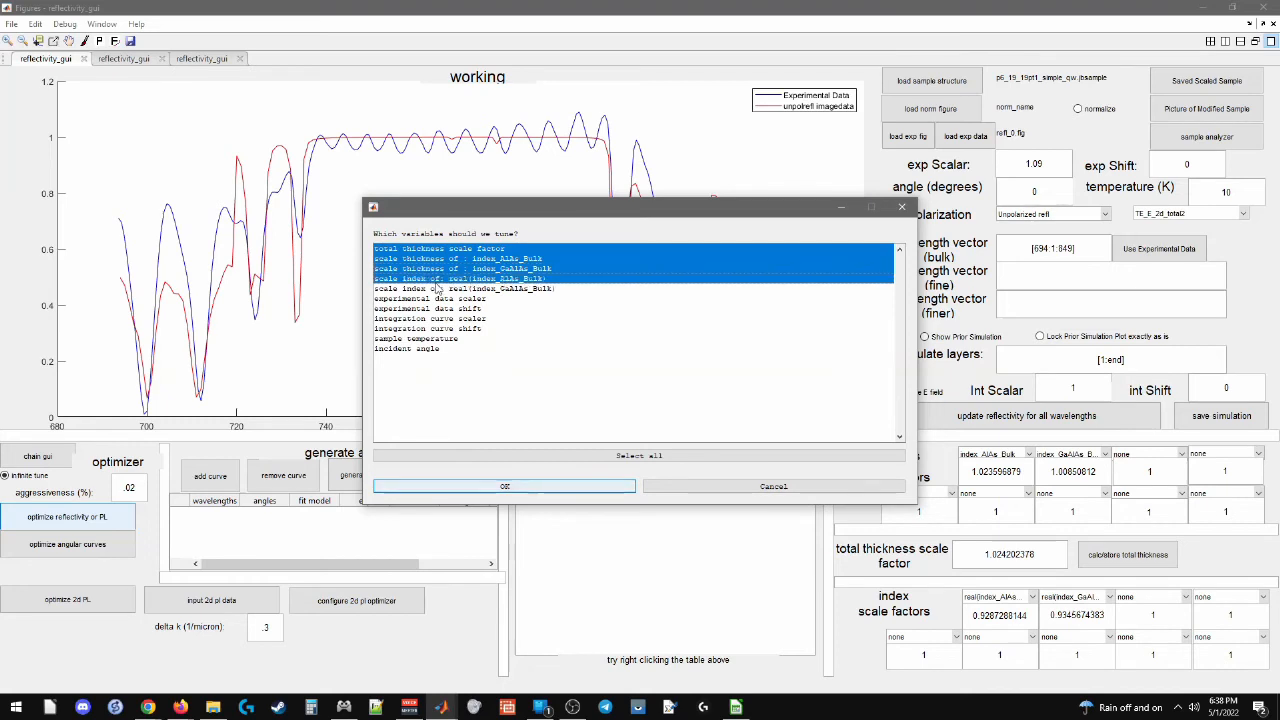
{"action": "left_click", "coordinate": [444, 289], "text": "ctrl"}
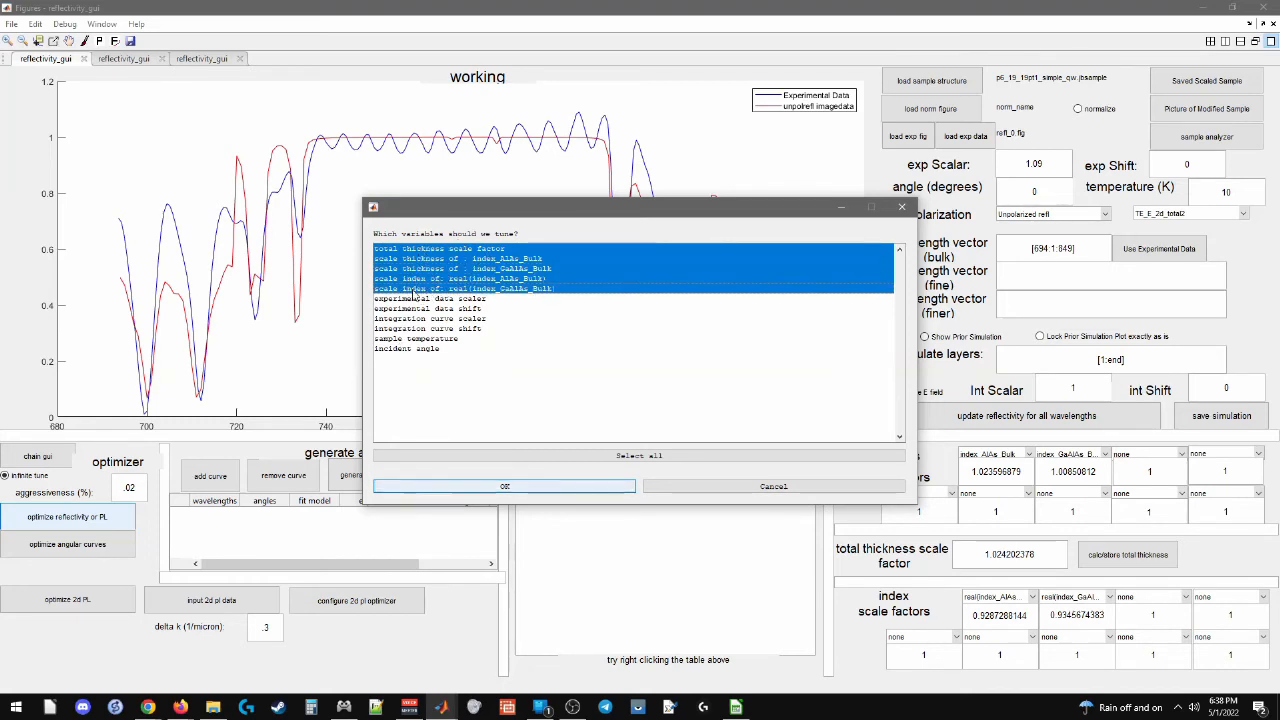
{"action": "left_click_drag", "start_coordinate": [596, 207], "coordinate": [364, 176]}
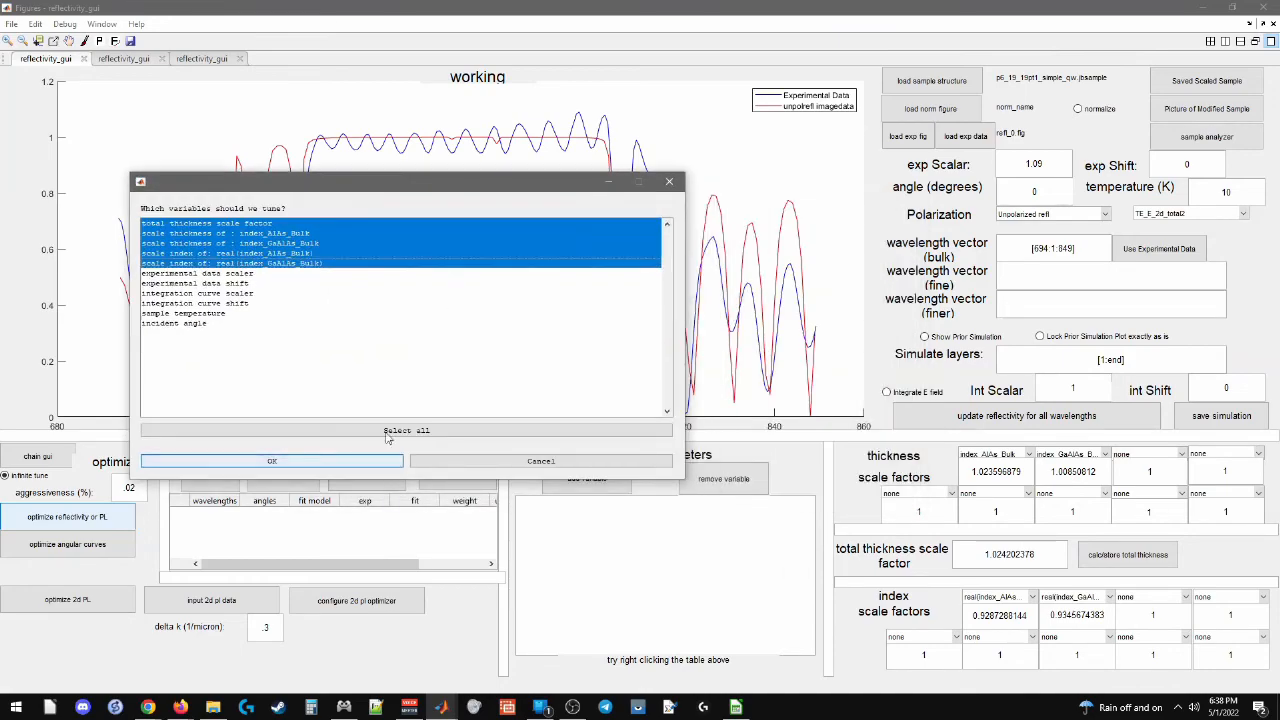
{"action": "left_click", "coordinate": [355, 459]}
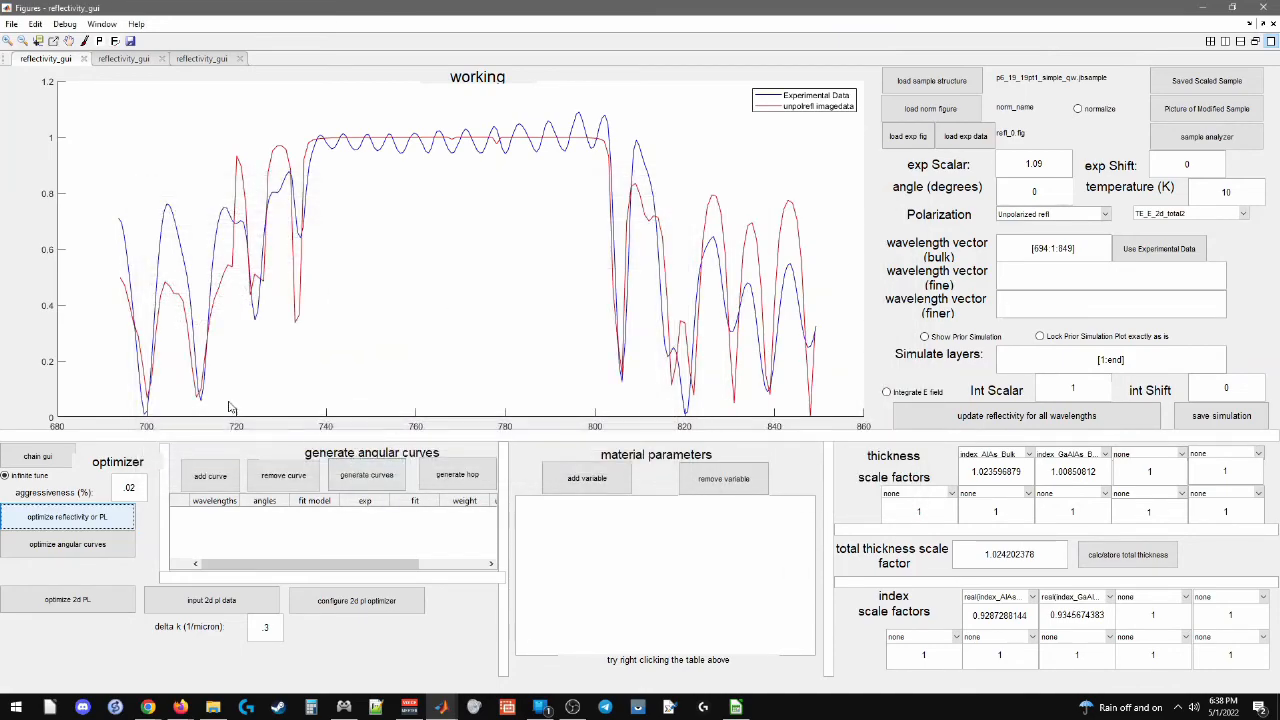
Dock the Figures window into the MATLAB desktop and enlarge the desktop so the Command Window shows alongside the plot
{"action": "left_click_drag", "start_coordinate": [0, 283], "coordinate": [577, 380]}
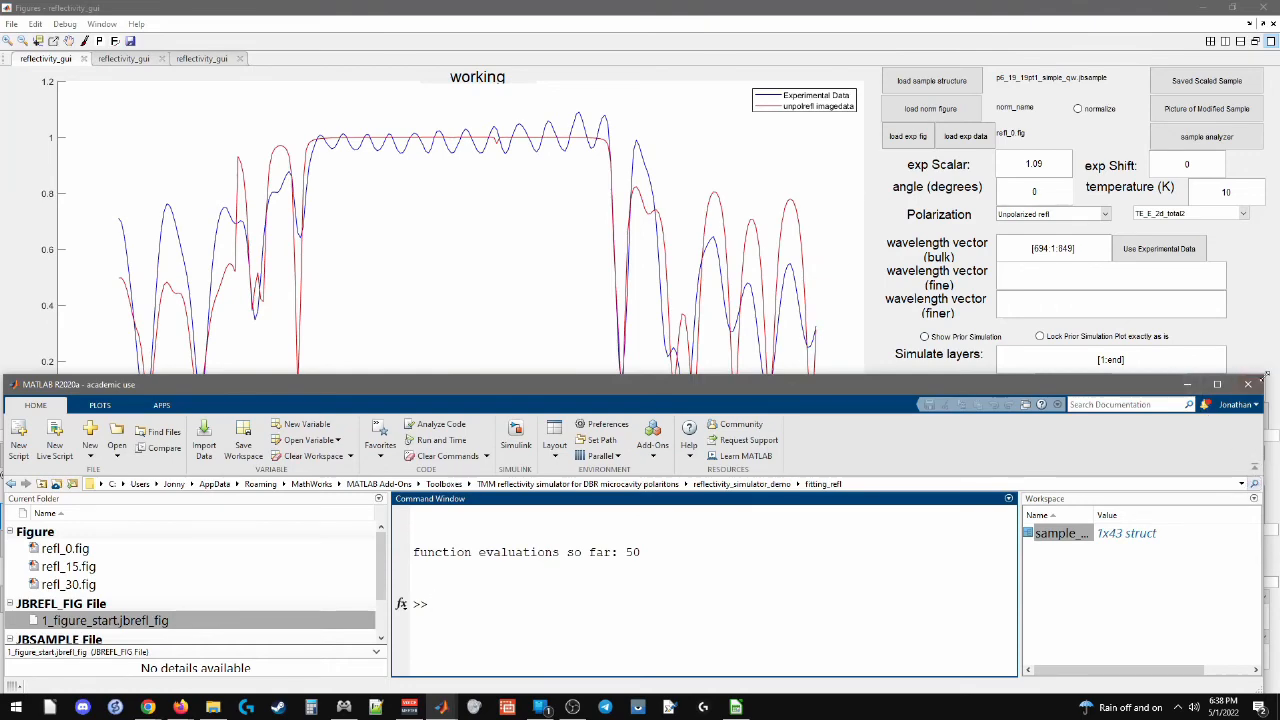
{"action": "left_click_drag", "start_coordinate": [1265, 376], "coordinate": [1275, 456]}
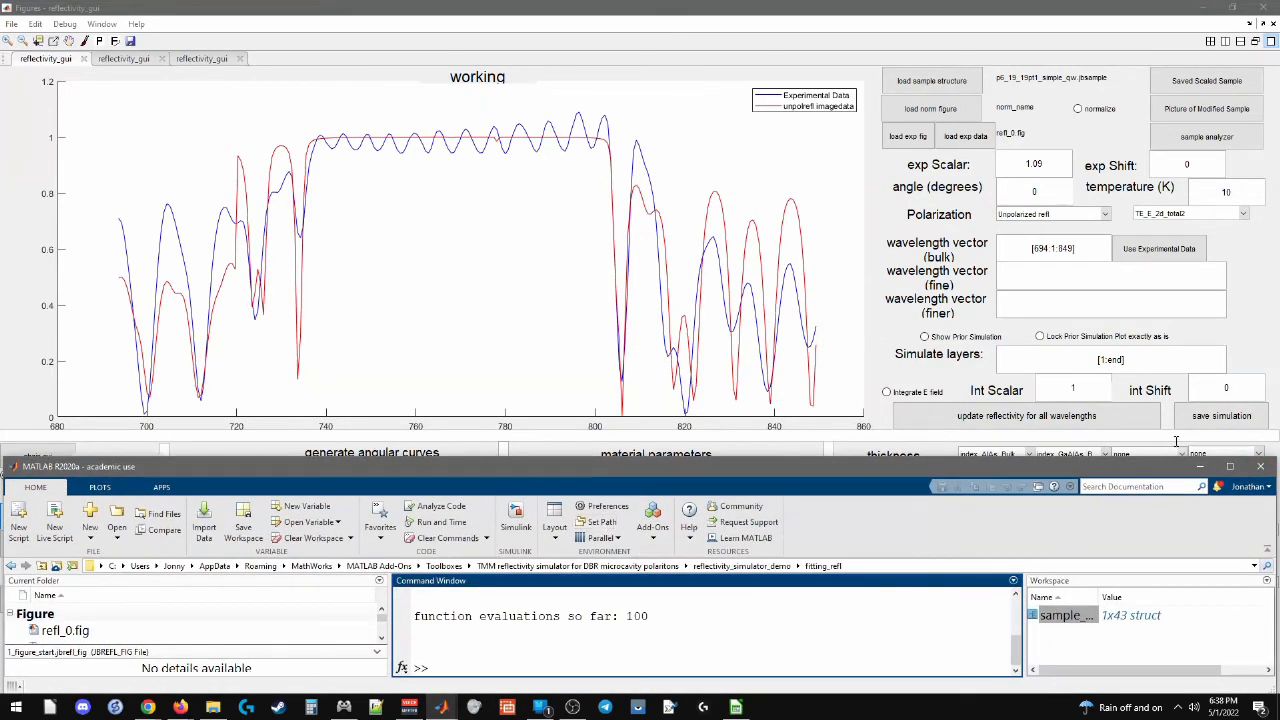
{"action": "left_click", "coordinate": [1252, 24]}
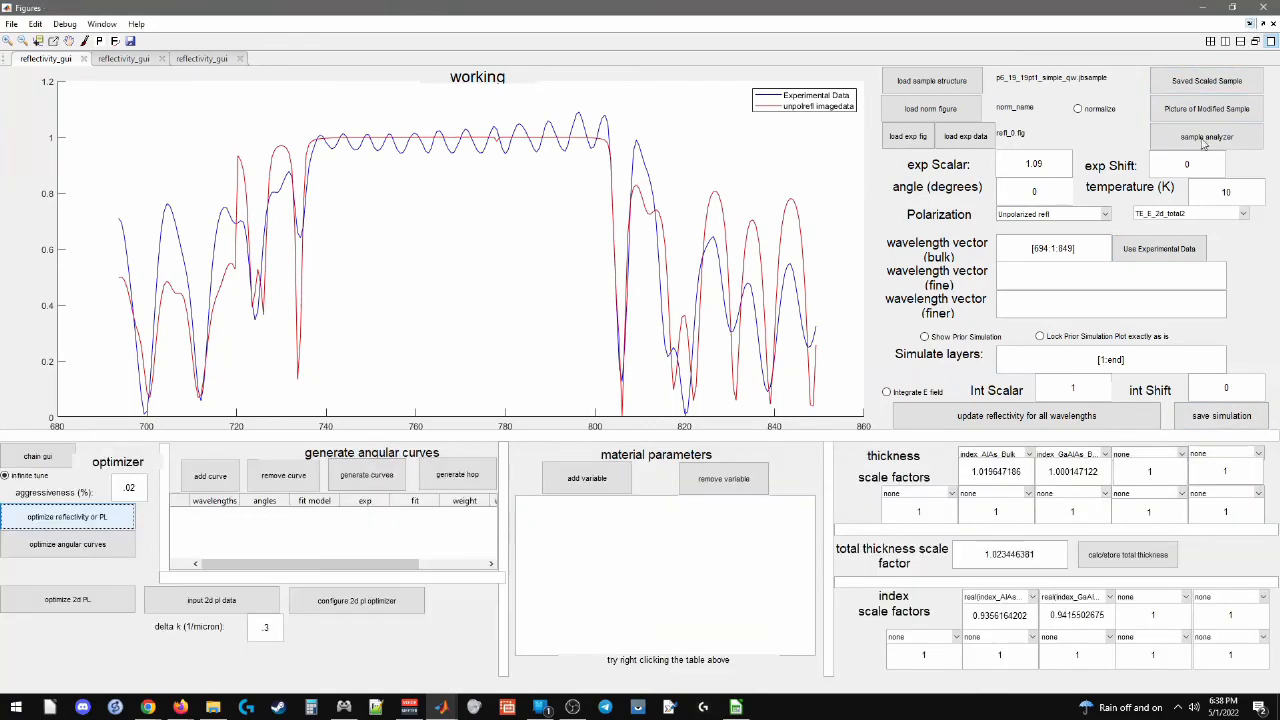
{"action": "left_click_drag", "start_coordinate": [982, 460], "coordinate": [783, 4]}
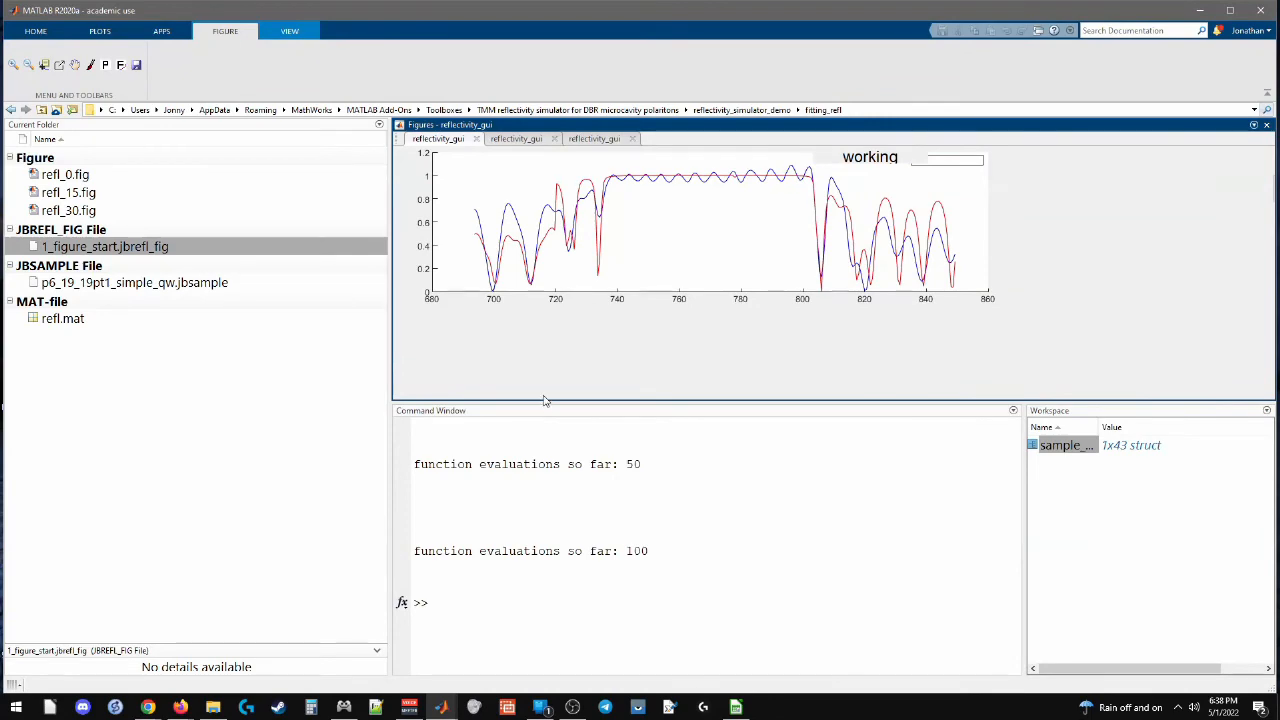
Enlarge the docked Figures area to show the full GUI and check the running fit at 0, 15 and 30 degrees
{"action": "left_click_drag", "start_coordinate": [546, 403], "coordinate": [570, 577]}
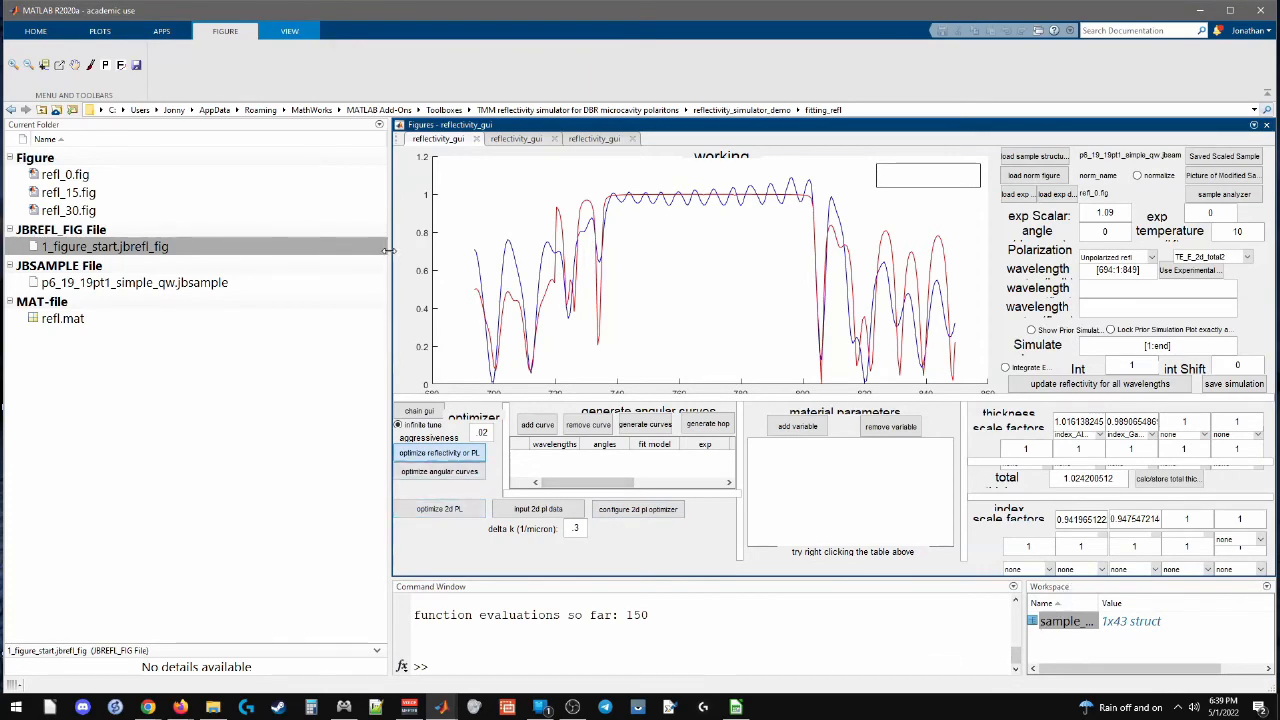
{"action": "left_click_drag", "start_coordinate": [388, 251], "coordinate": [168, 251]}
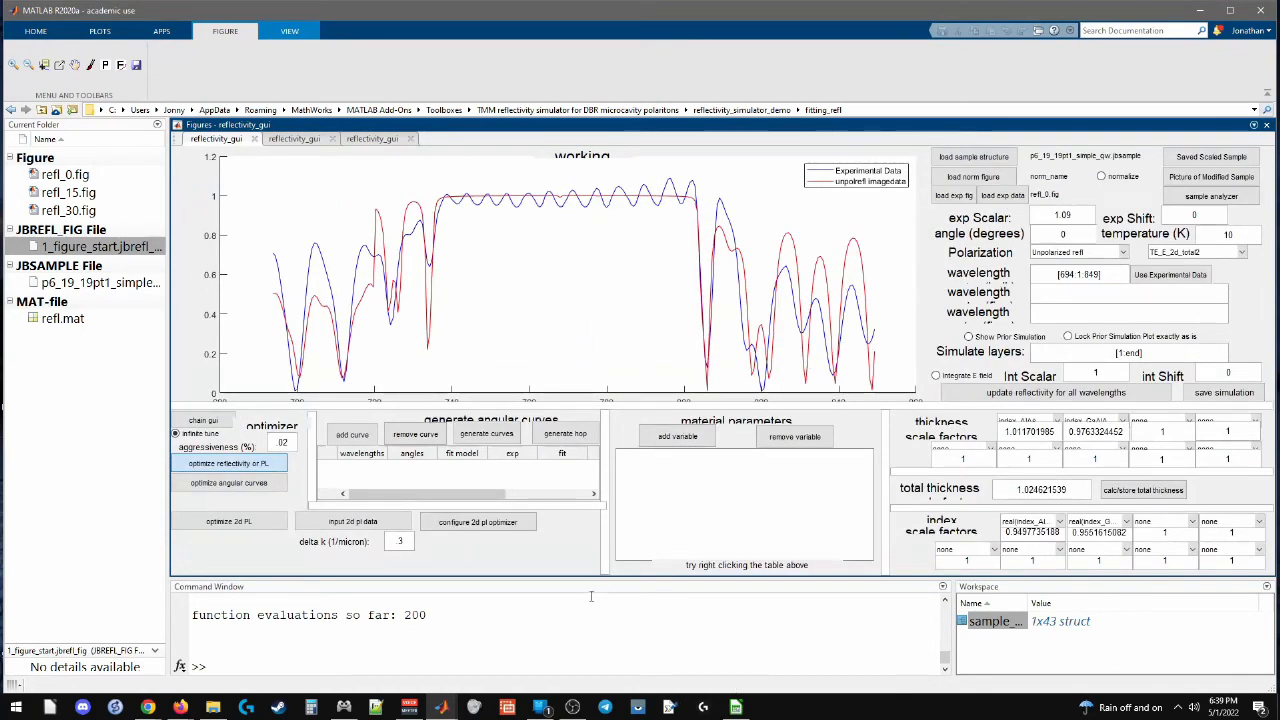
{"action": "left_click", "coordinate": [302, 138]}
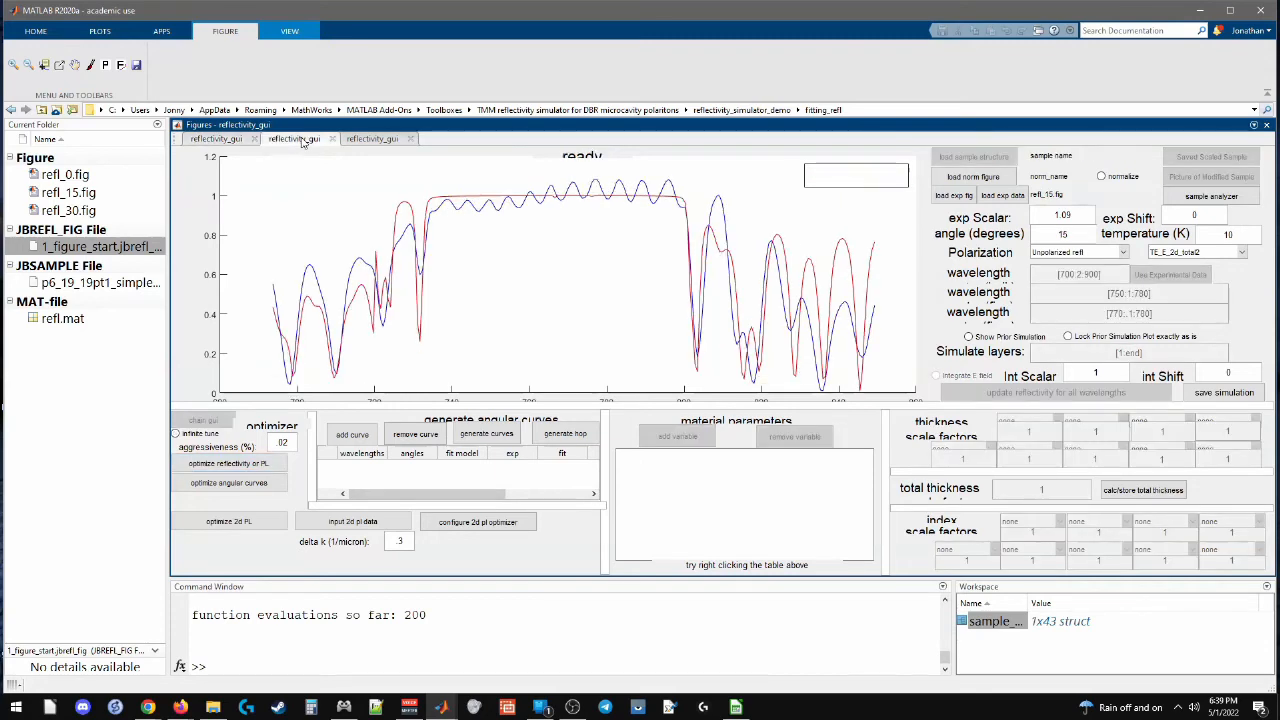
{"action": "left_click", "coordinate": [374, 139]}
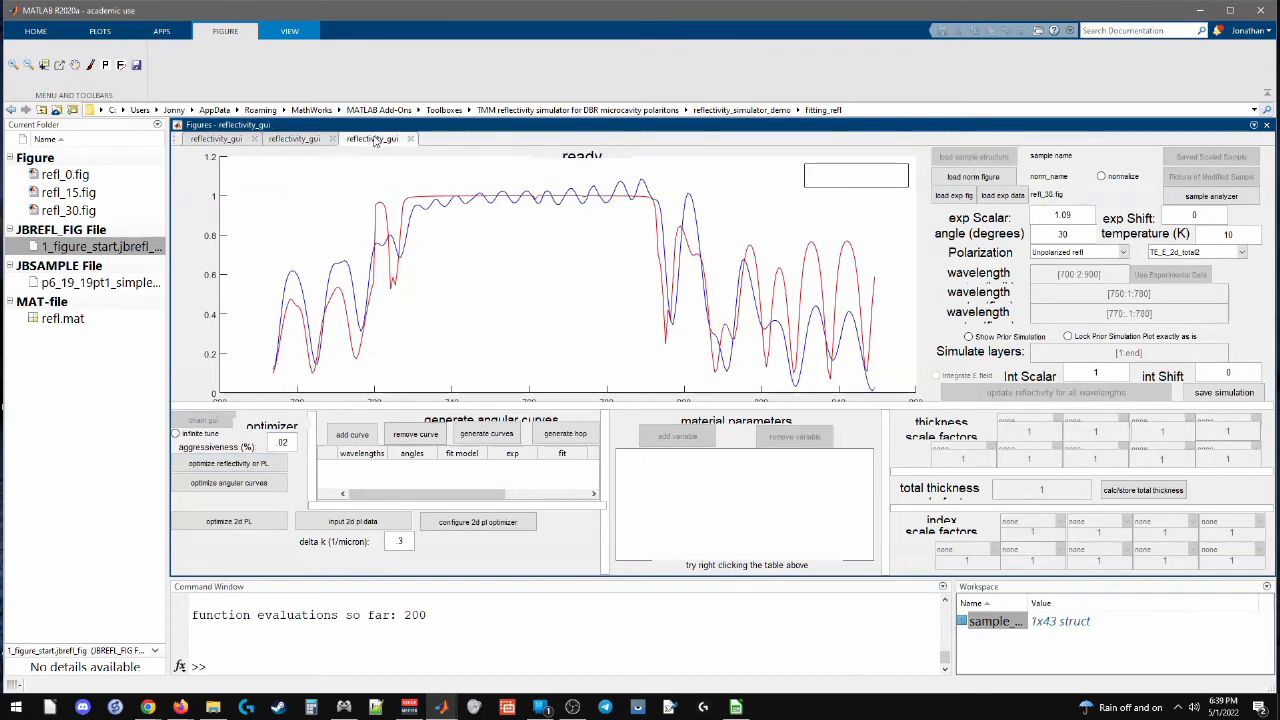
{"action": "left_click", "coordinate": [213, 141]}
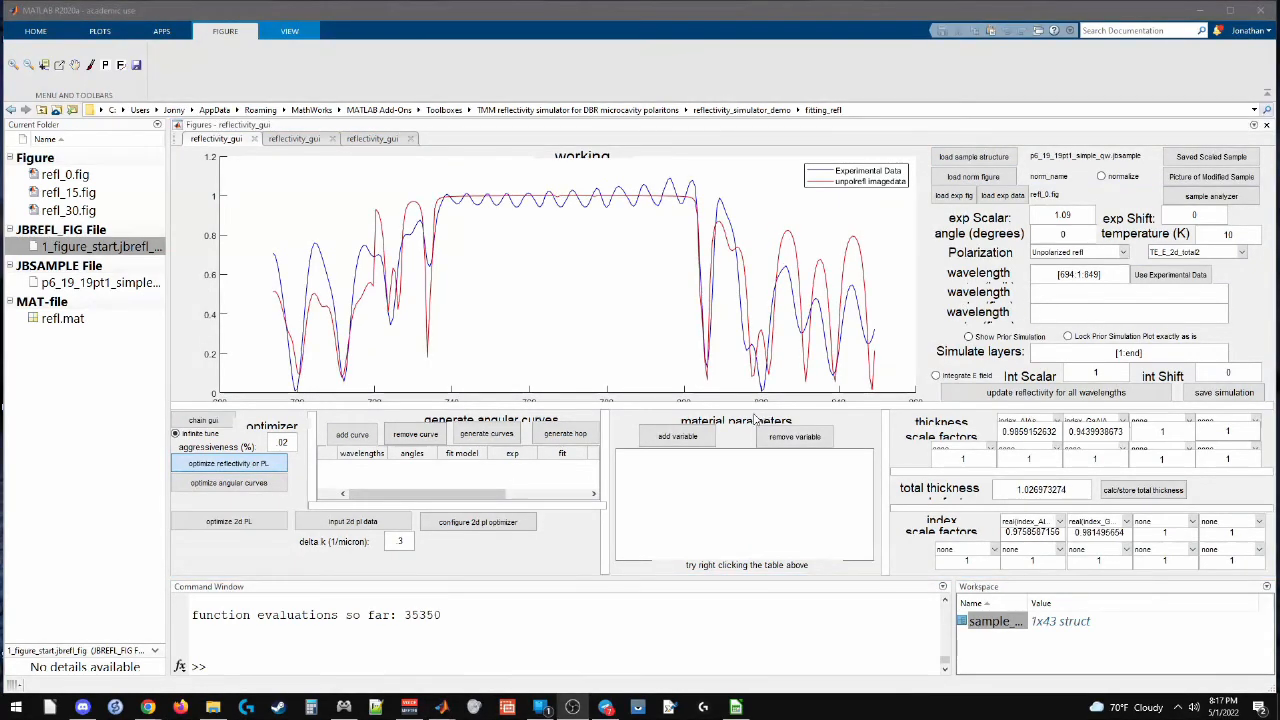
Maximize the Command Window to read the best and randomized parameter rows of the latest run, and restore the layout
{"action": "double_click", "coordinate": [453, 589]}
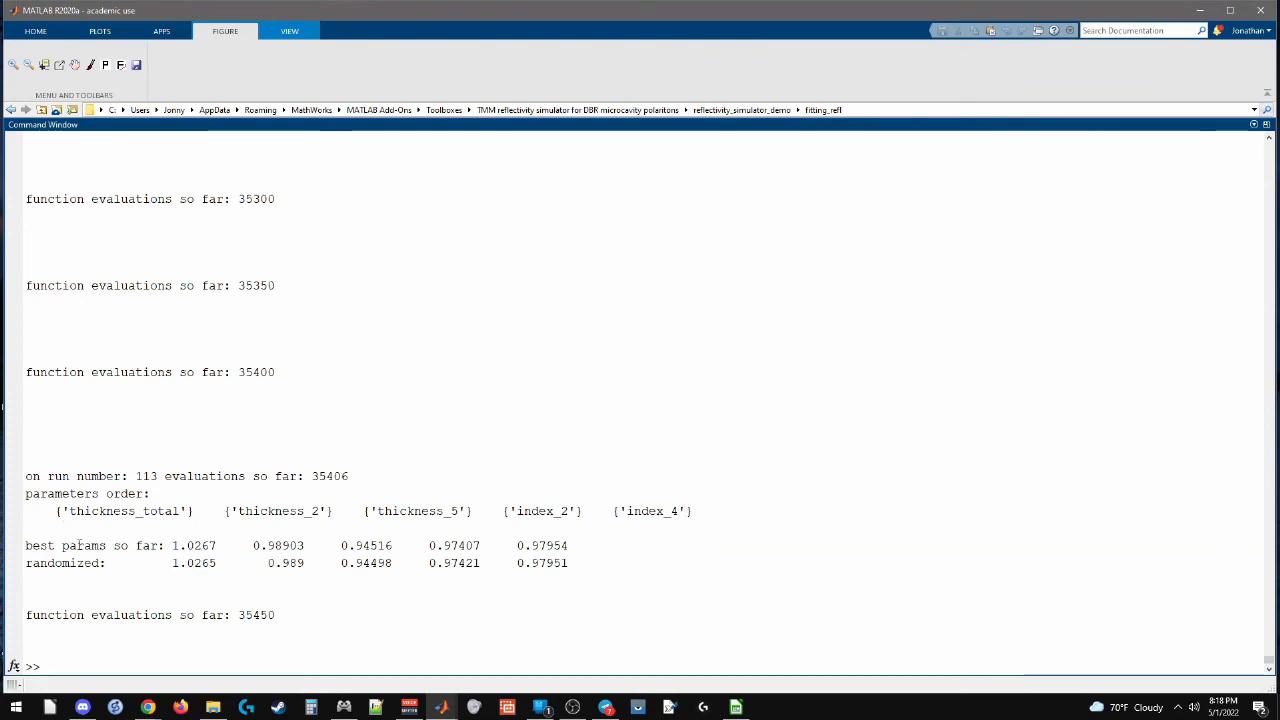
{"action": "mouse_move", "coordinate": [79, 545]}
{"action": "left_mouse_down"}
{"action": "mouse_move", "coordinate": [553, 540]}
{"action": "mouse_move", "coordinate": [514, 563]}
{"action": "mouse_move", "coordinate": [92, 563]}
{"action": "left_mouse_up"}
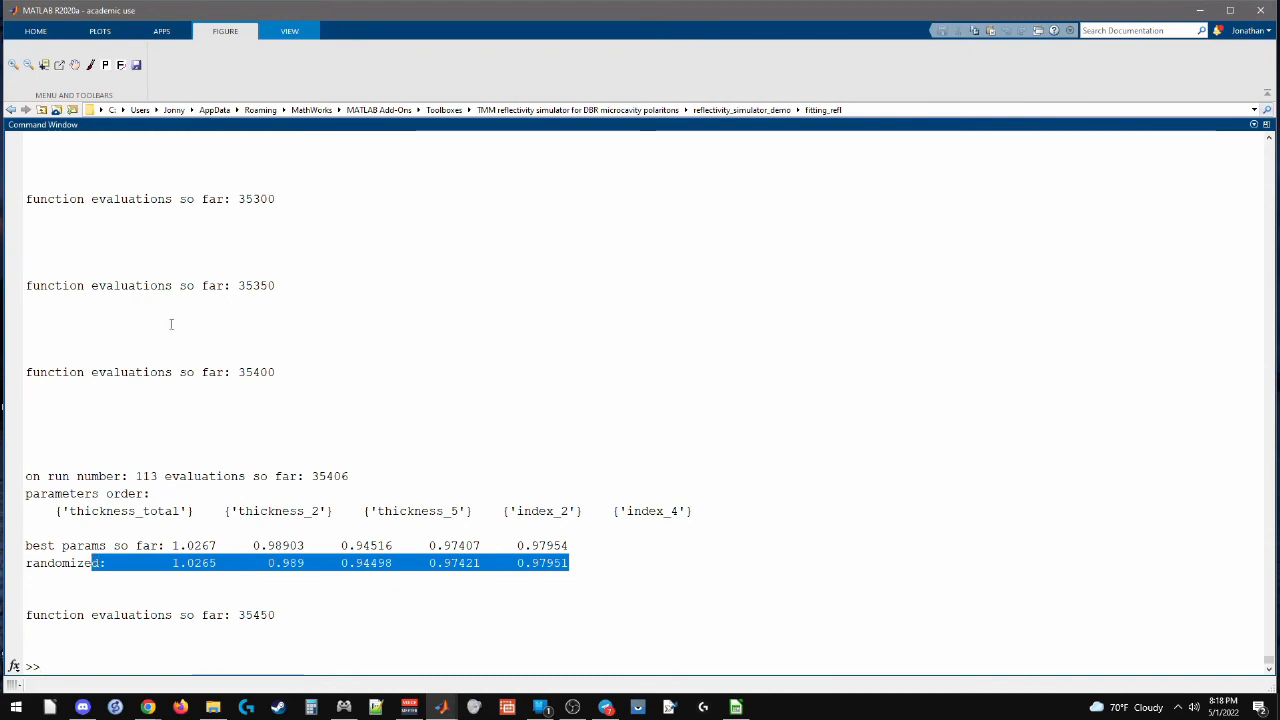
{"action": "double_click", "coordinate": [241, 126]}
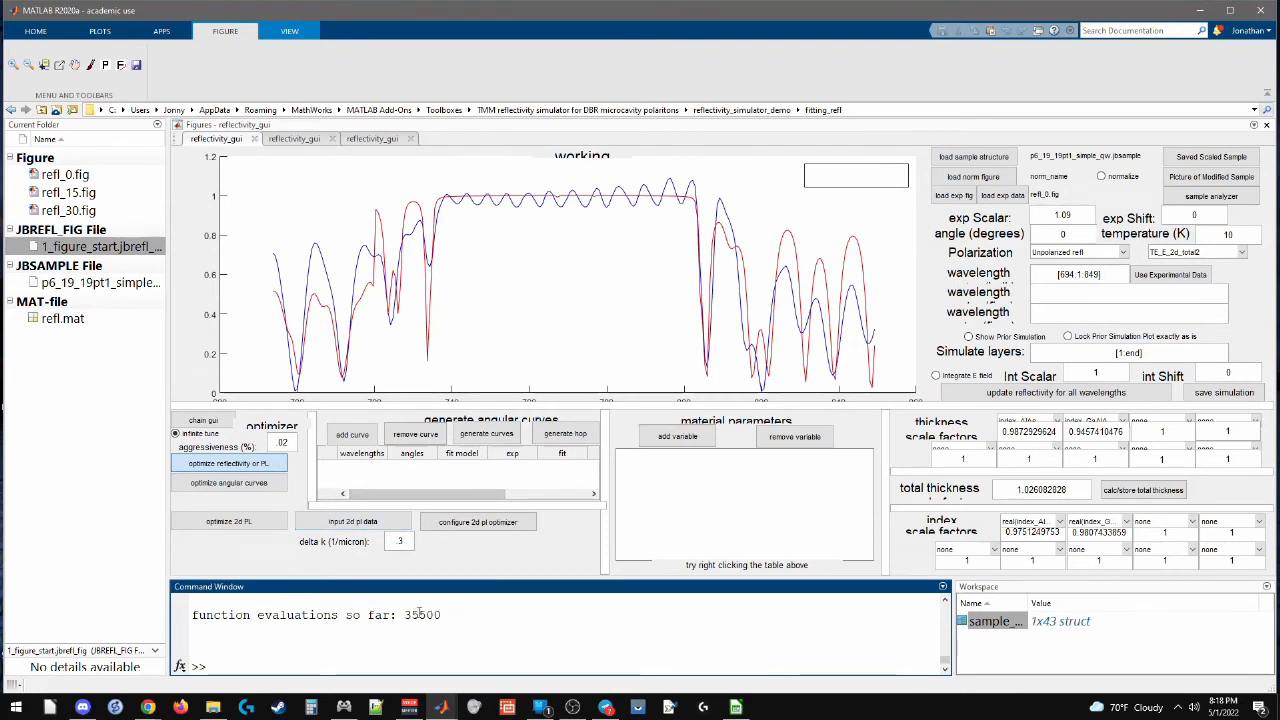
Turn off infinite tune and follow the optimizer output in an enlarged Command Window until the current run ends
{"action": "left_click", "coordinate": [185, 437]}
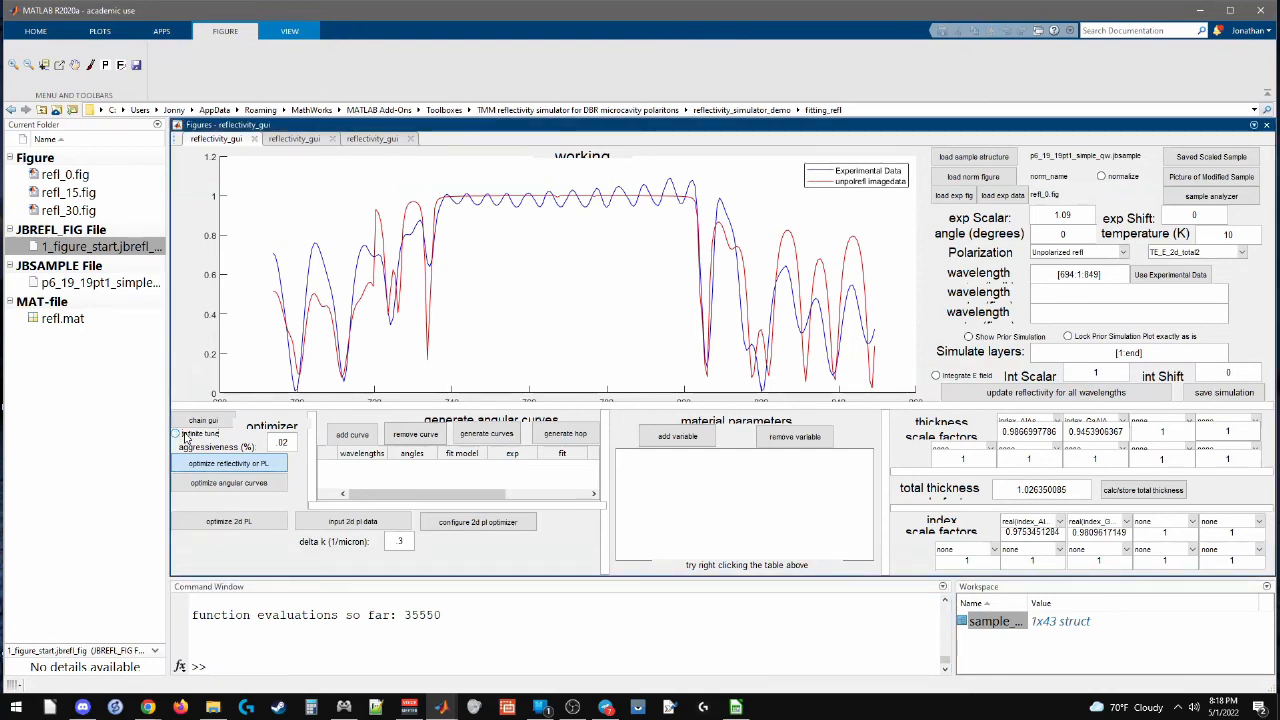
{"action": "double_click", "coordinate": [460, 591]}
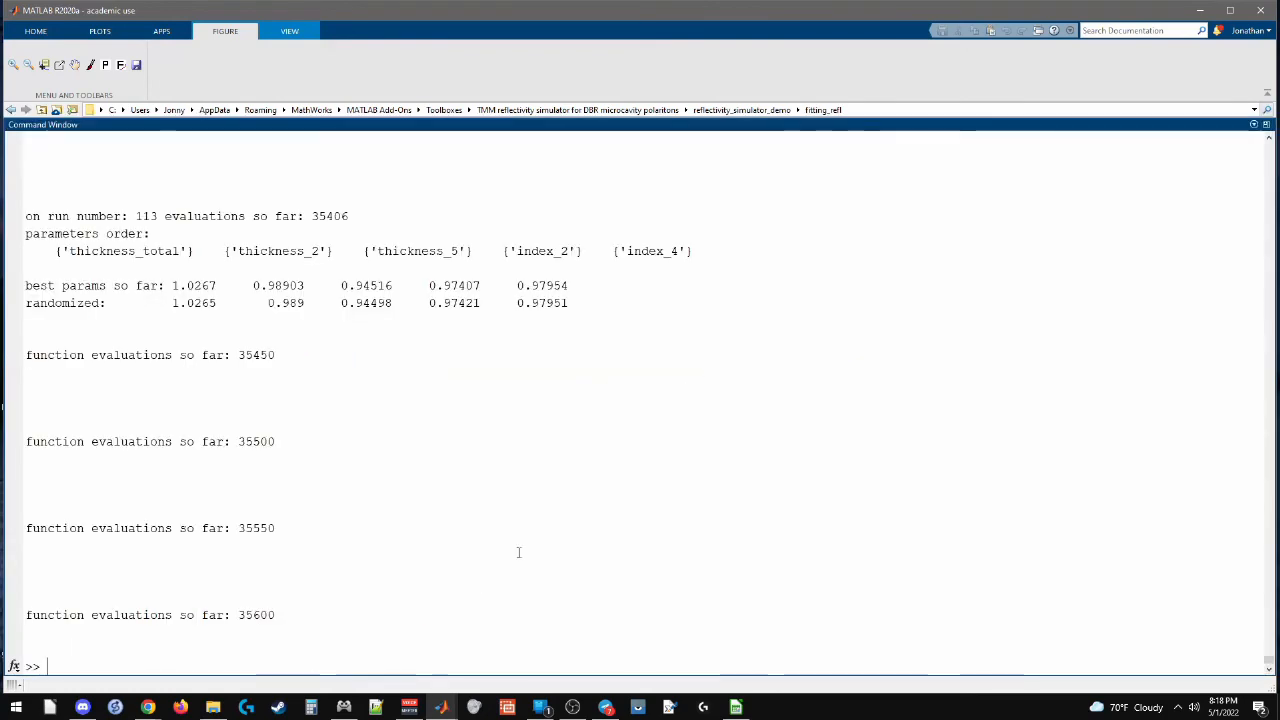
{"action": "scroll", "coordinate": [562, 404], "scroll_direction": "up", "scroll_amount": 2}
{"action": "scroll", "coordinate": [503, 420], "scroll_direction": "up", "scroll_amount": 10}
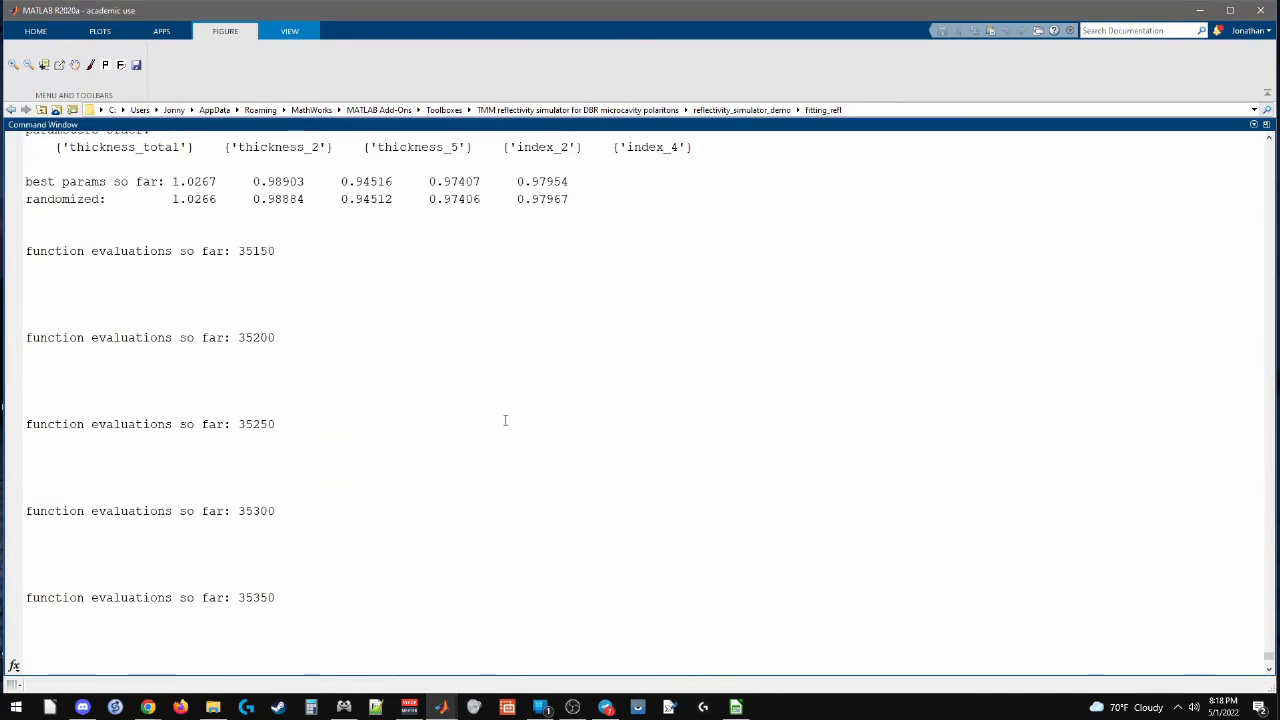
{"action": "scroll", "coordinate": [490, 412], "scroll_direction": "down", "scroll_amount": 6}
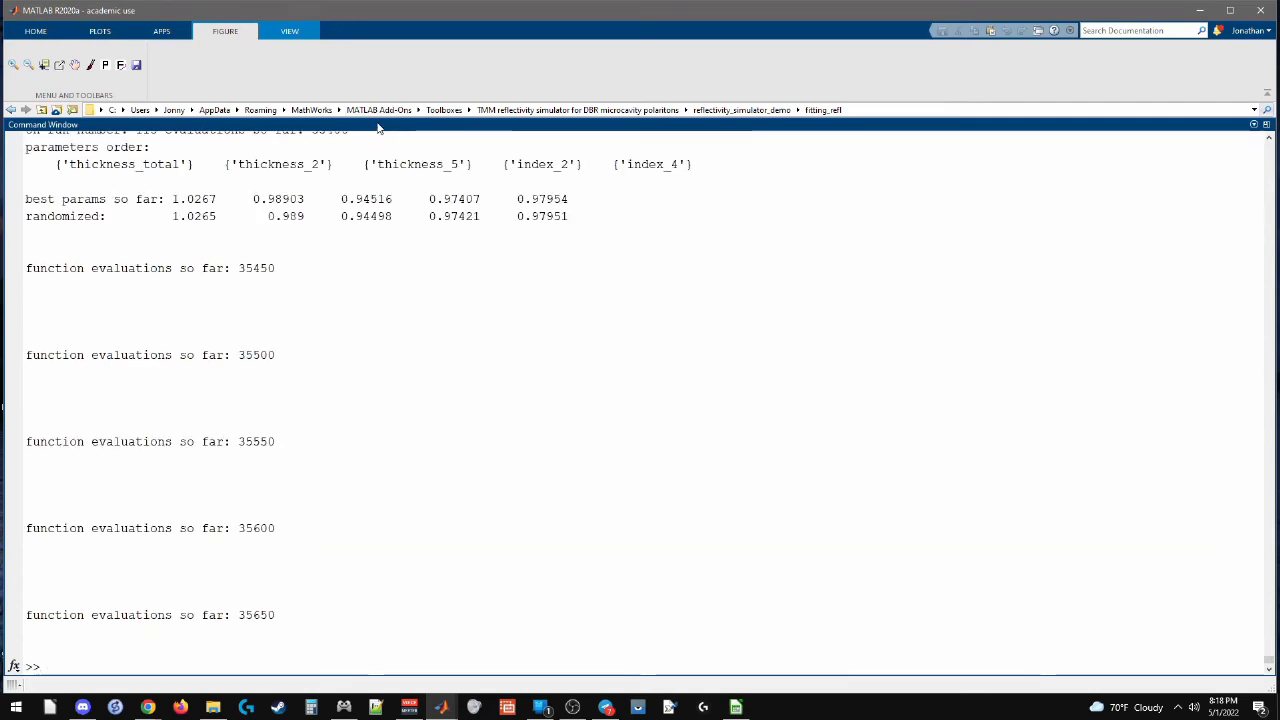
{"action": "double_click", "coordinate": [378, 125]}
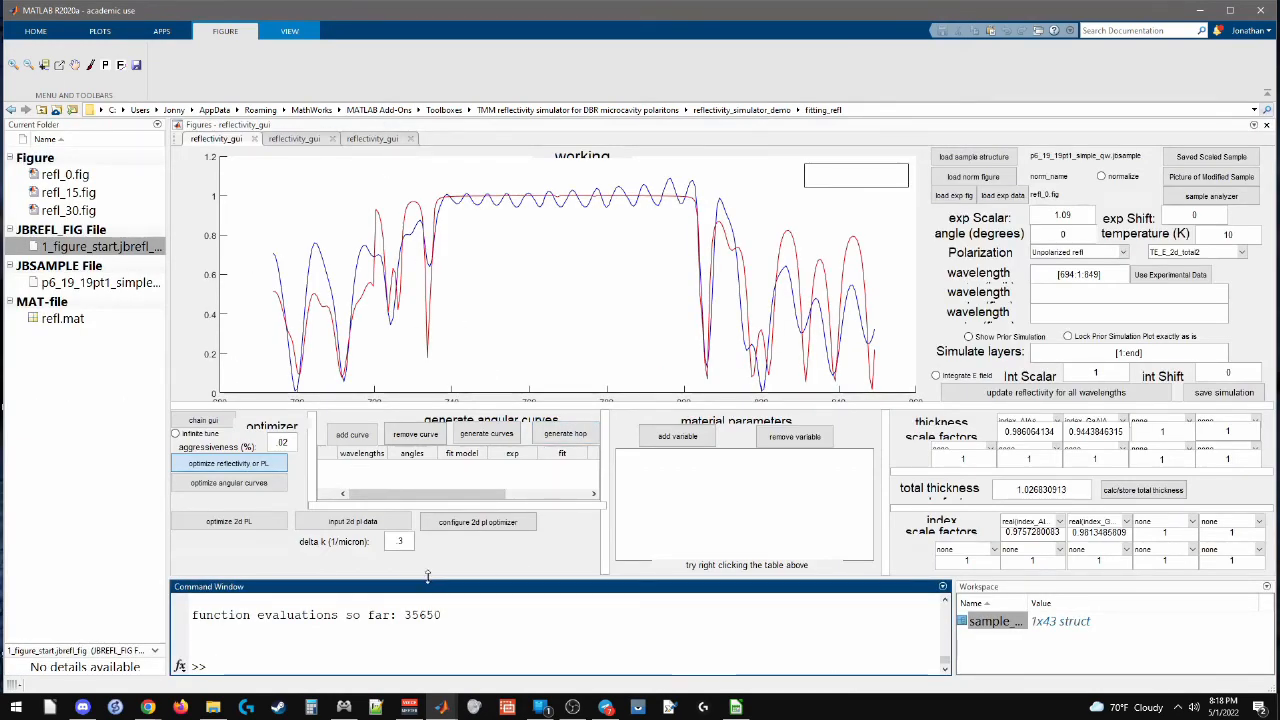
{"action": "left_click_drag", "start_coordinate": [427, 577], "coordinate": [427, 500]}
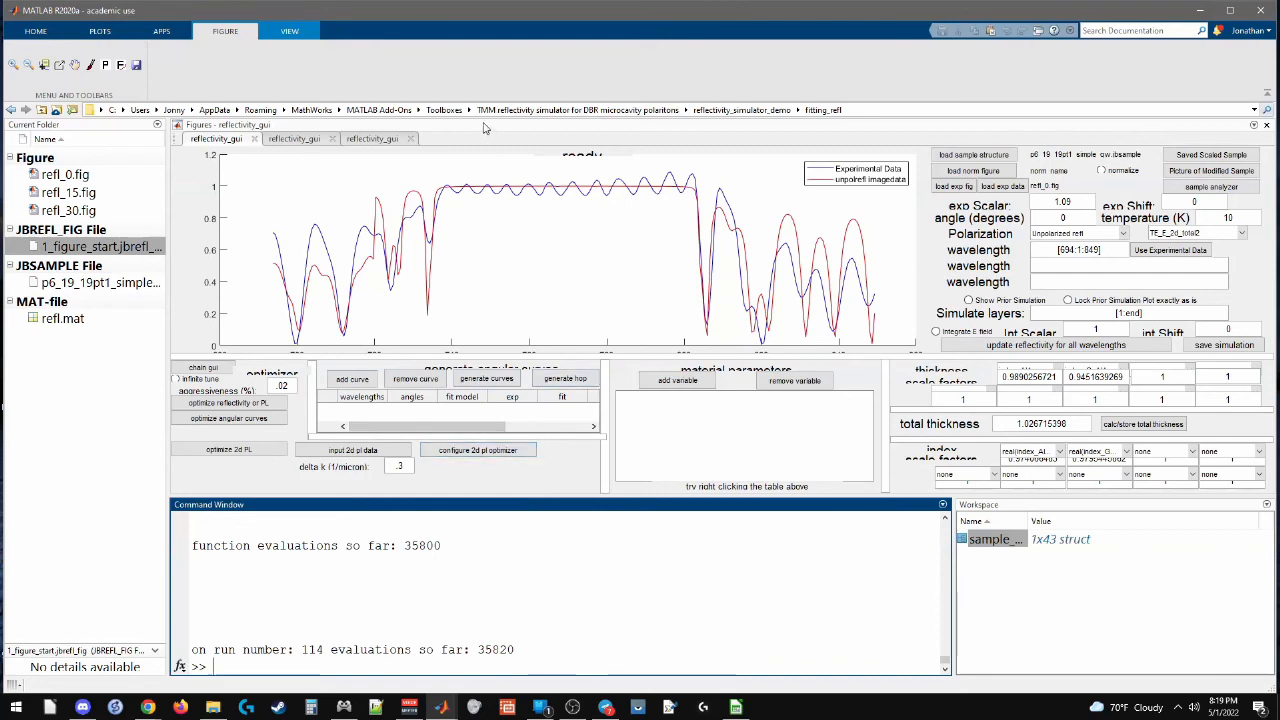
Undock the Figures window from the desktop and compare the optimized and experimental curves at 0, 15 and 30 degrees
{"action": "left_click", "coordinate": [484, 127]}
{"action": "left_click_drag", "start_coordinate": [484, 127], "coordinate": [492, 0]}
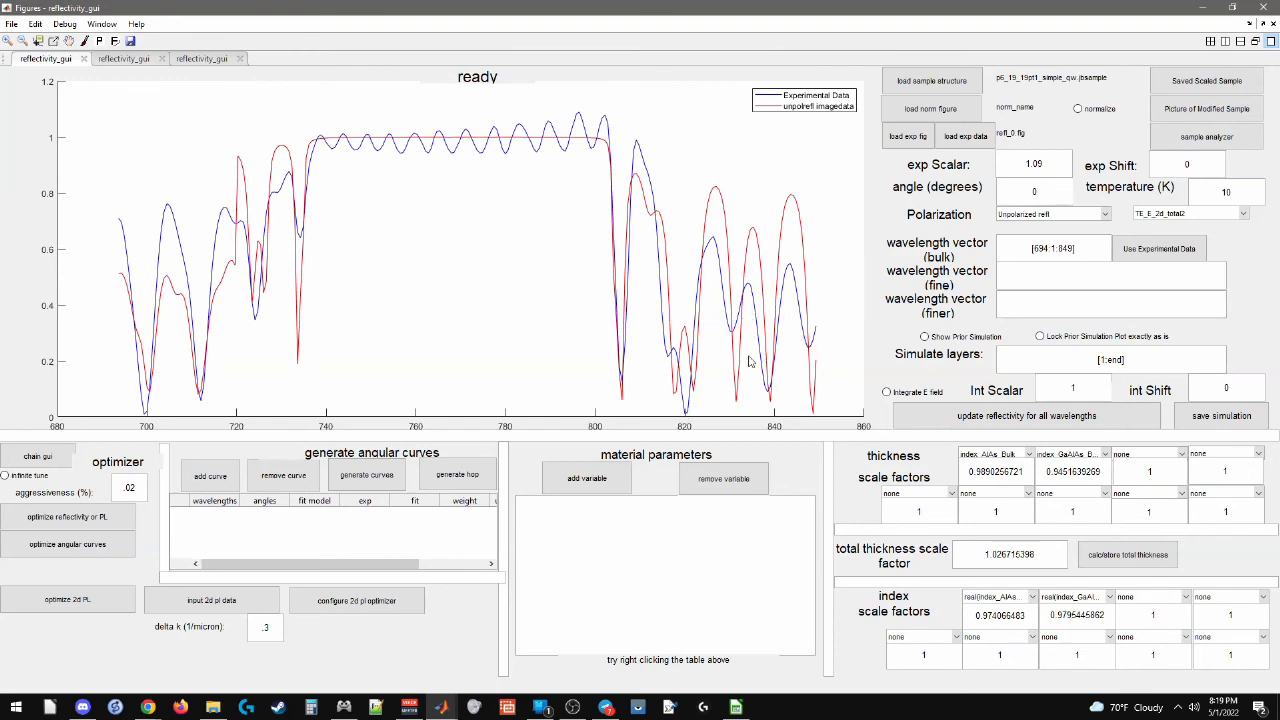
{"action": "left_click", "coordinate": [115, 60]}
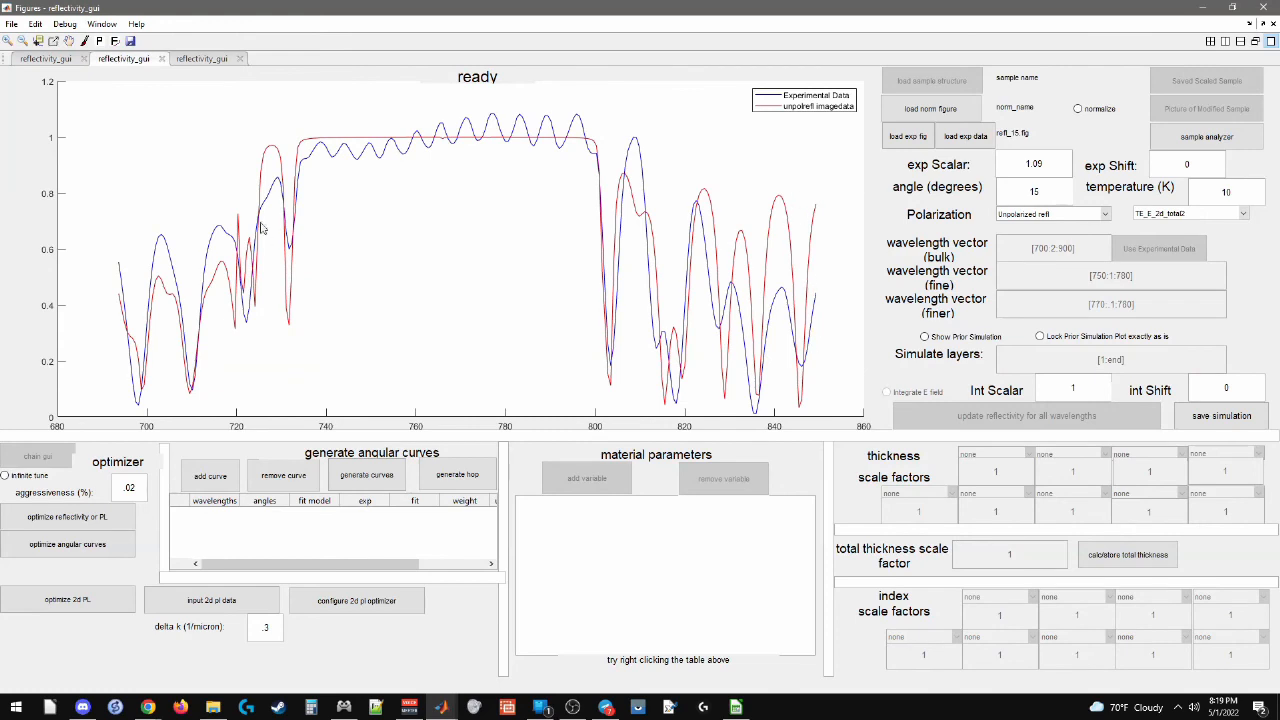
{"action": "left_click", "coordinate": [203, 58]}
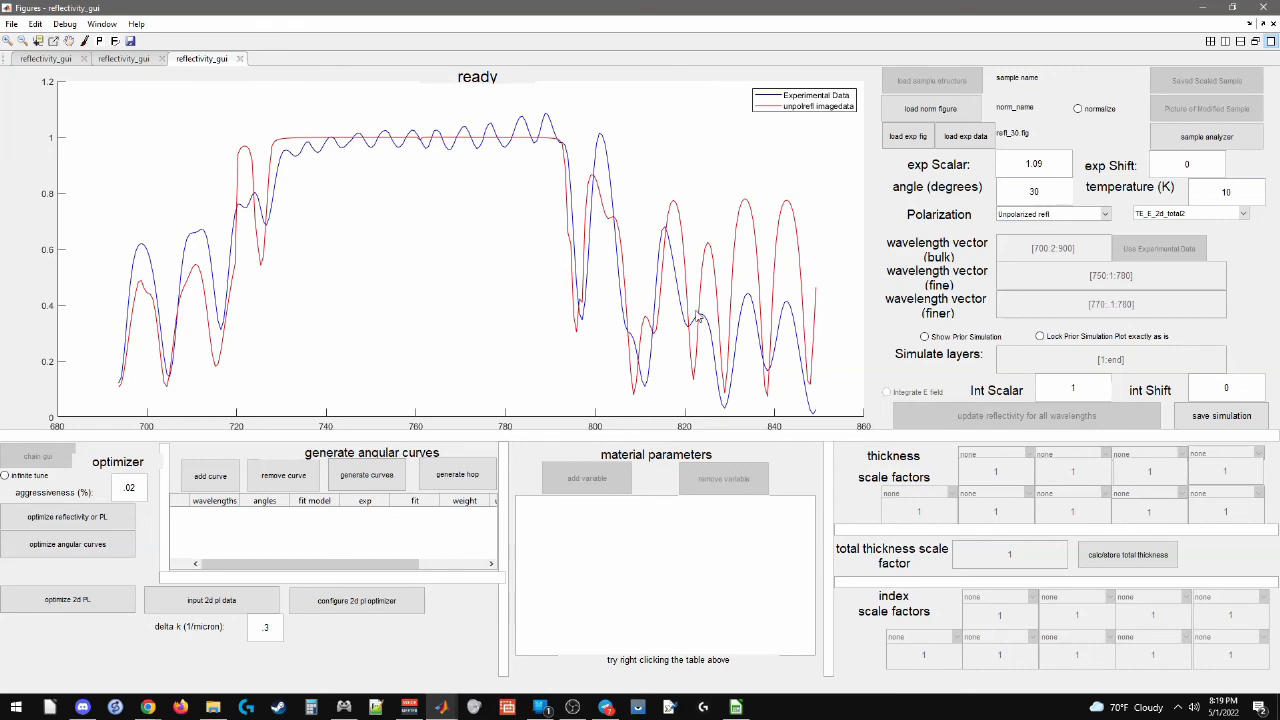
{"action": "left_click", "coordinate": [50, 60]}
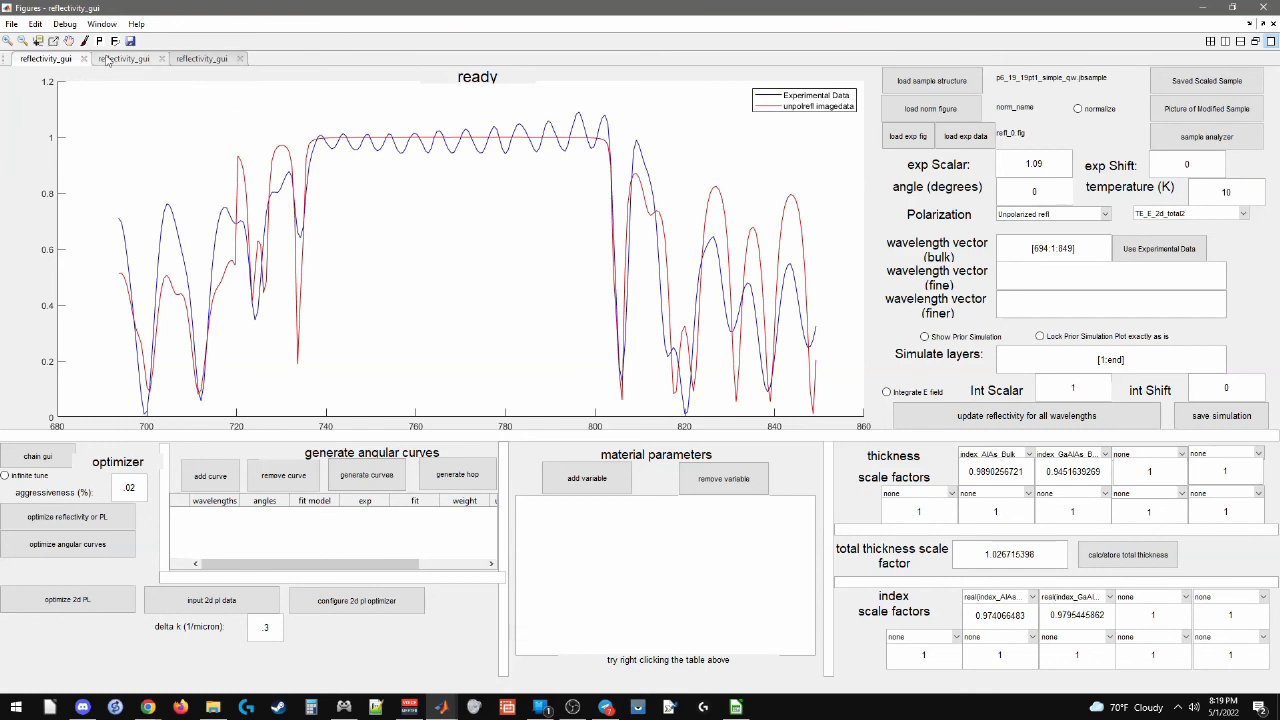
Zoom vertically into the 0 degree plot near a reflectivity of 1 to inspect the stopband dips, and restore the full view
{"action": "right_click", "coordinate": [416, 101]}
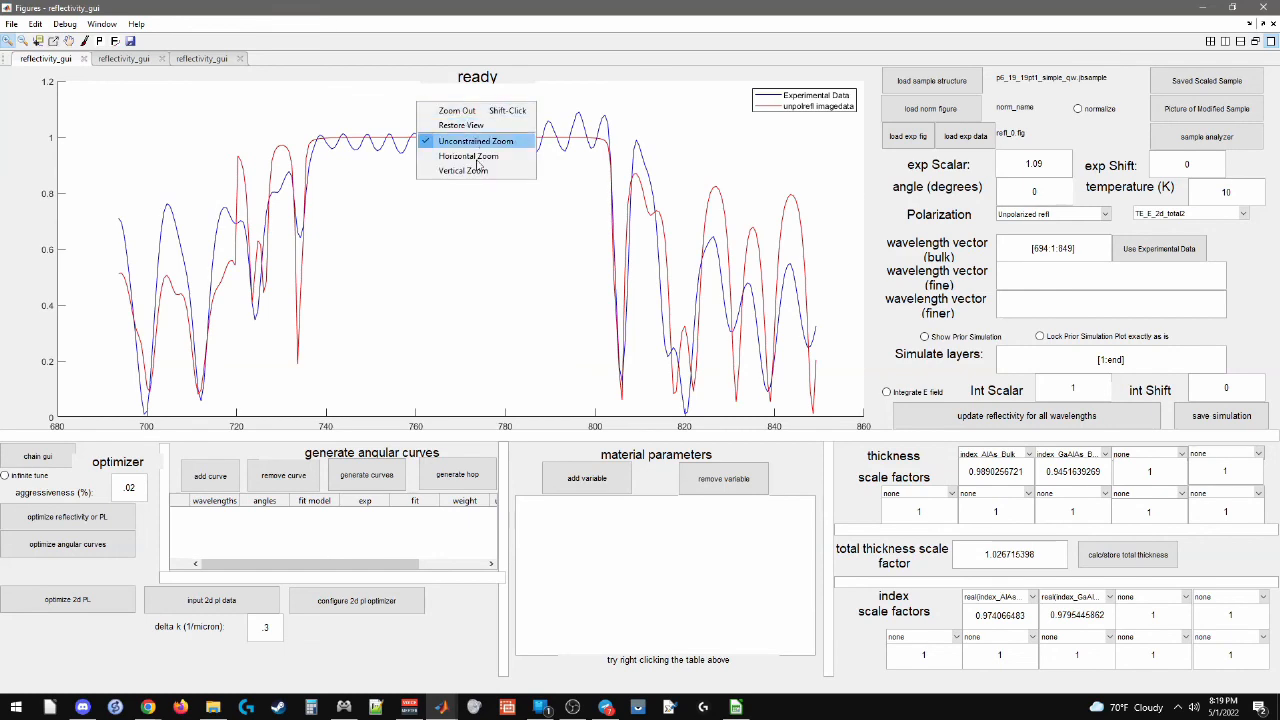
{"action": "left_click", "coordinate": [452, 168]}
{"action": "left_click_drag", "start_coordinate": [449, 128], "coordinate": [482, 262]}
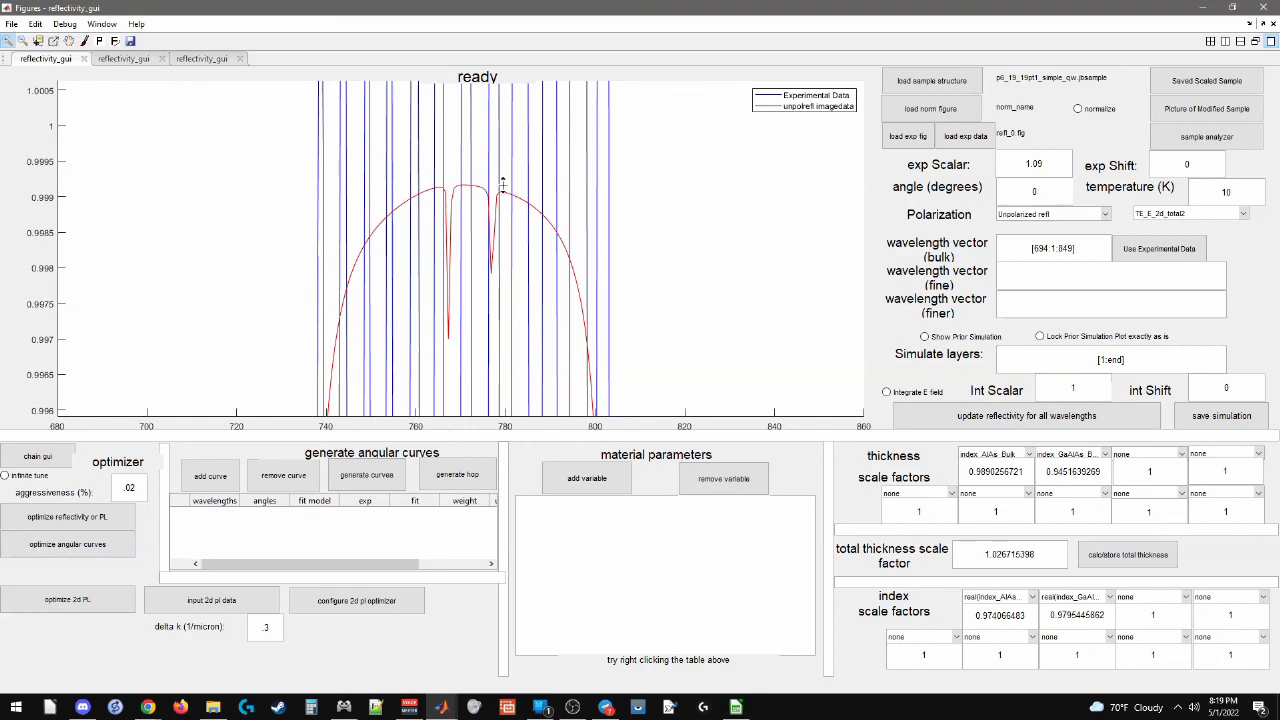
{"action": "double_click", "coordinate": [468, 183]}
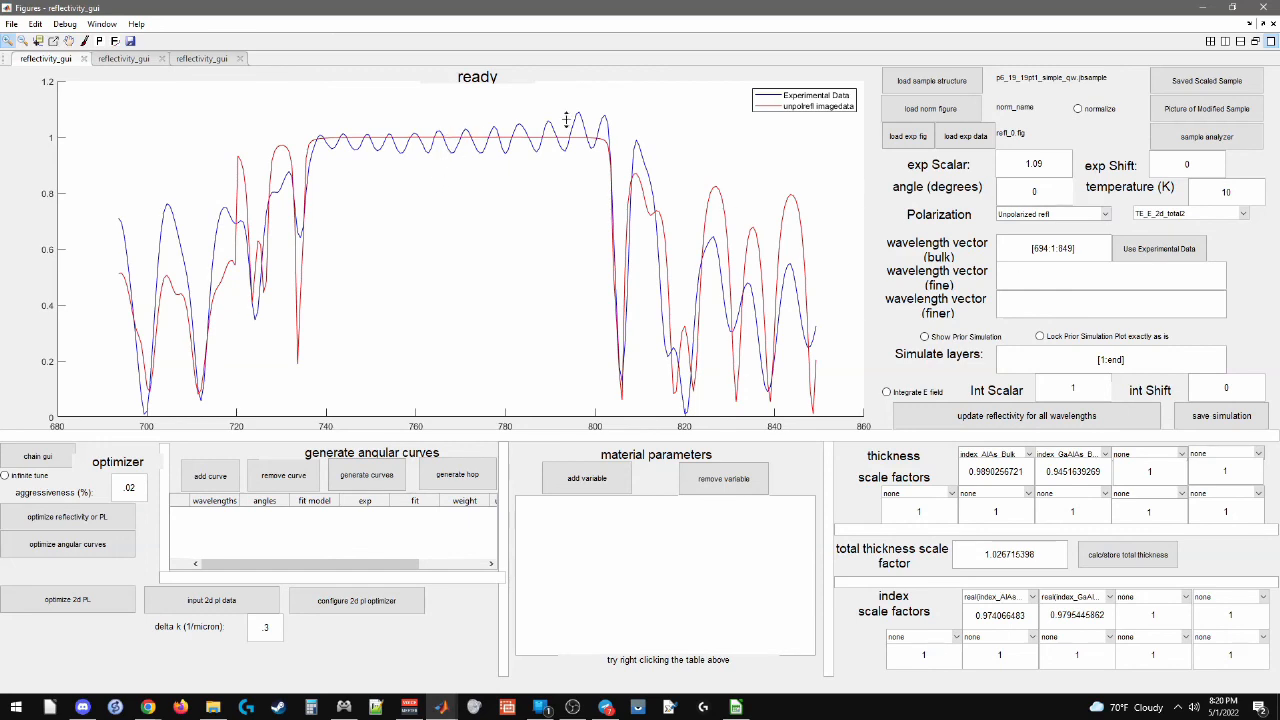
Close the 30 and 15 degree reflectivity GUIs and update the 0 degree reflectivity for all wavelengths
{"action": "left_click", "coordinate": [236, 60]}
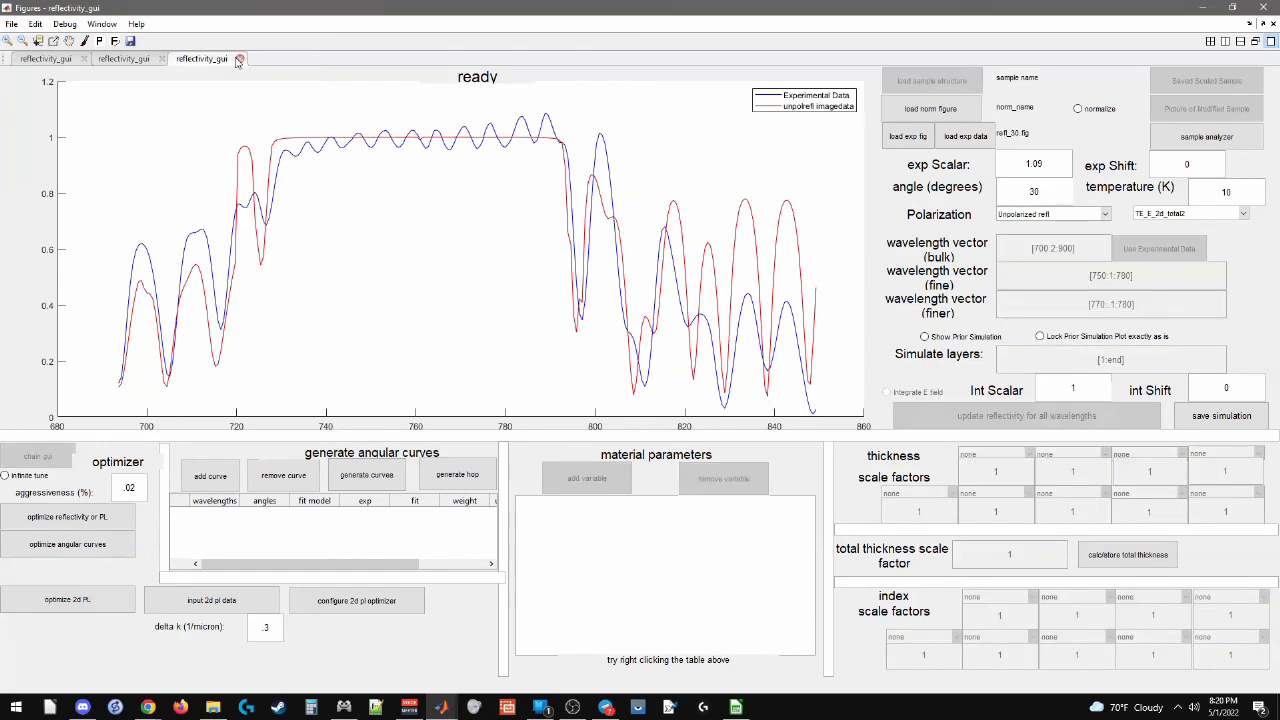
{"action": "left_click", "coordinate": [238, 60]}
{"action": "left_click", "coordinate": [143, 60]}
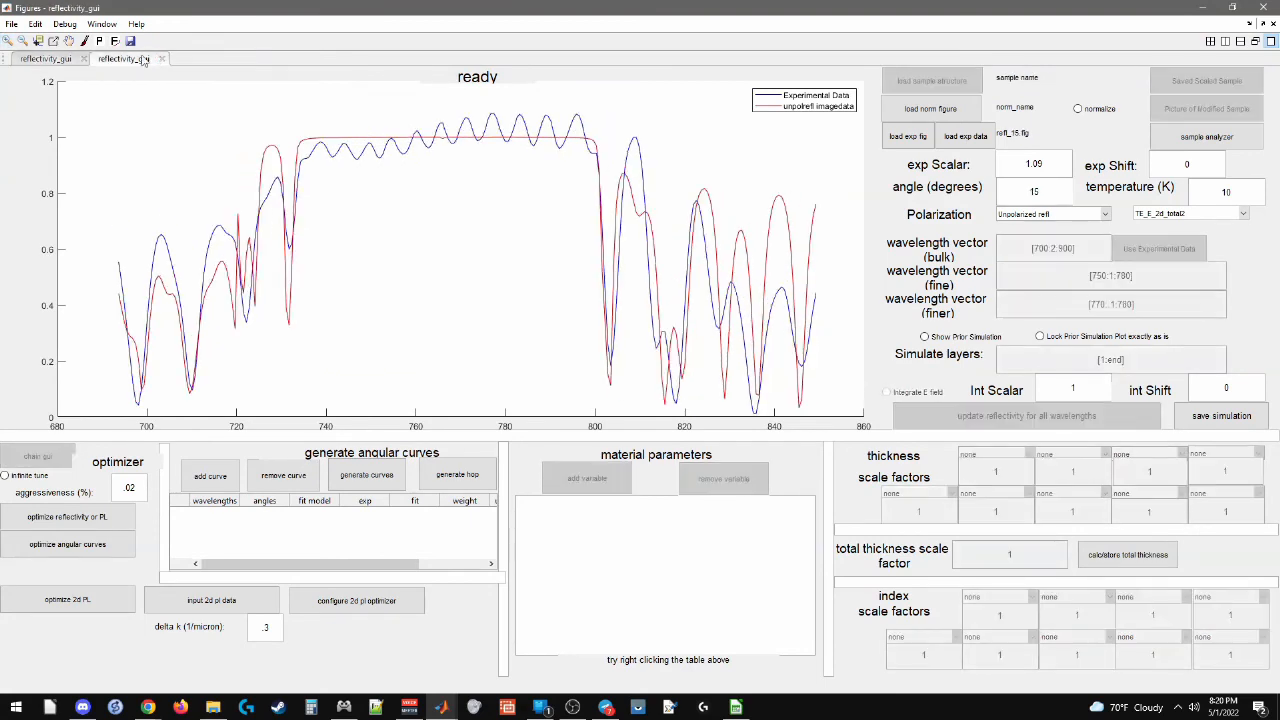
{"action": "left_click", "coordinate": [163, 60]}
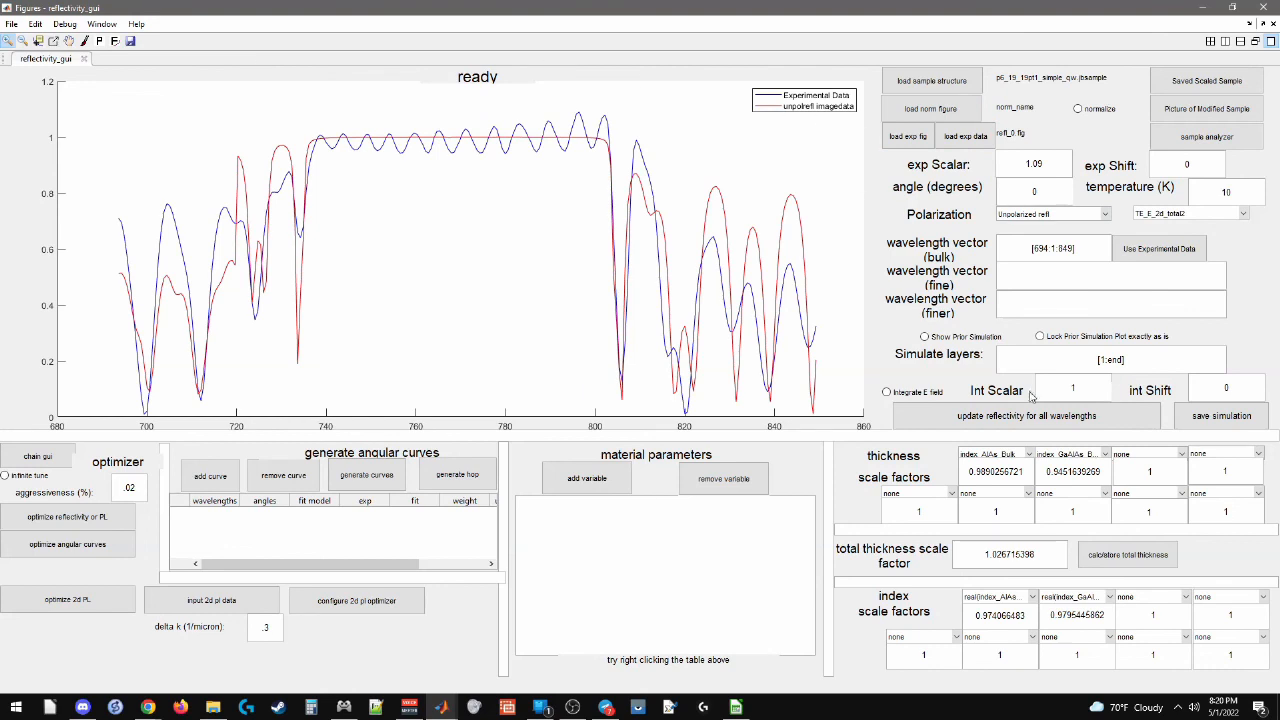
{"action": "left_click", "coordinate": [993, 414]}
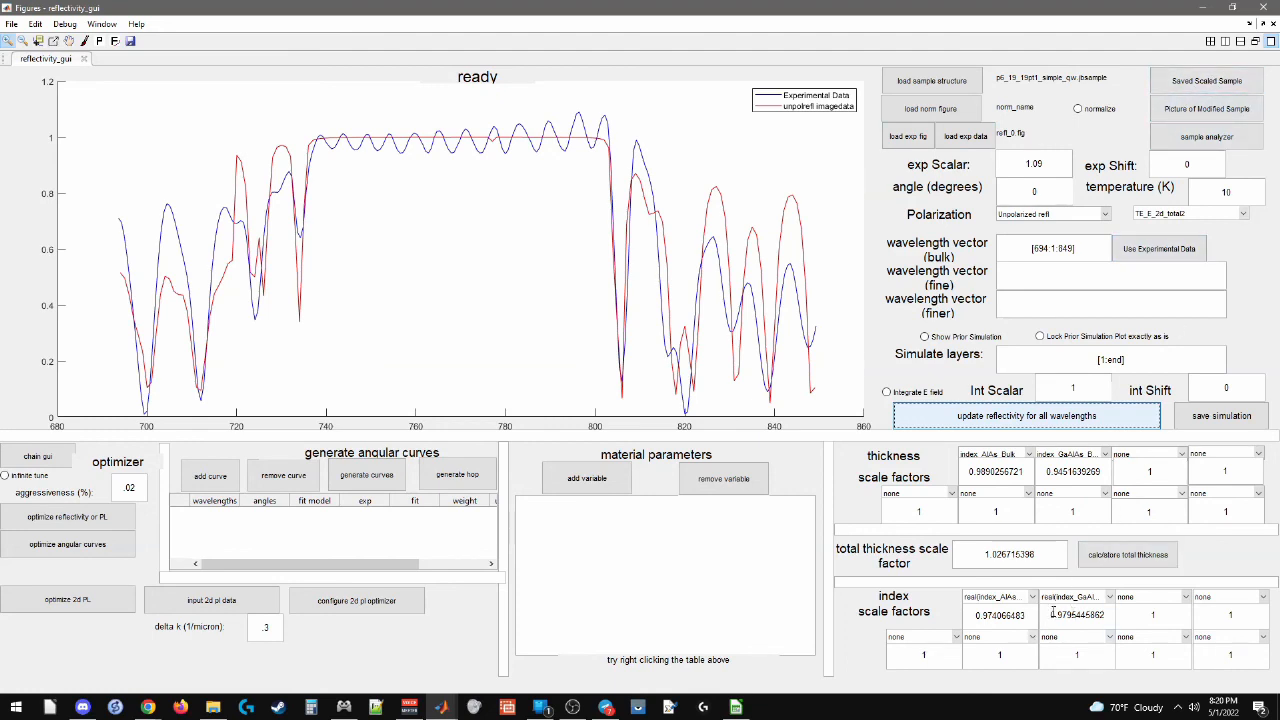
Save the fitted simulation as fitted_p6_19_19 in the fitting_refl folder
{"action": "left_click_drag", "start_coordinate": [1052, 613], "coordinate": [1124, 616]}
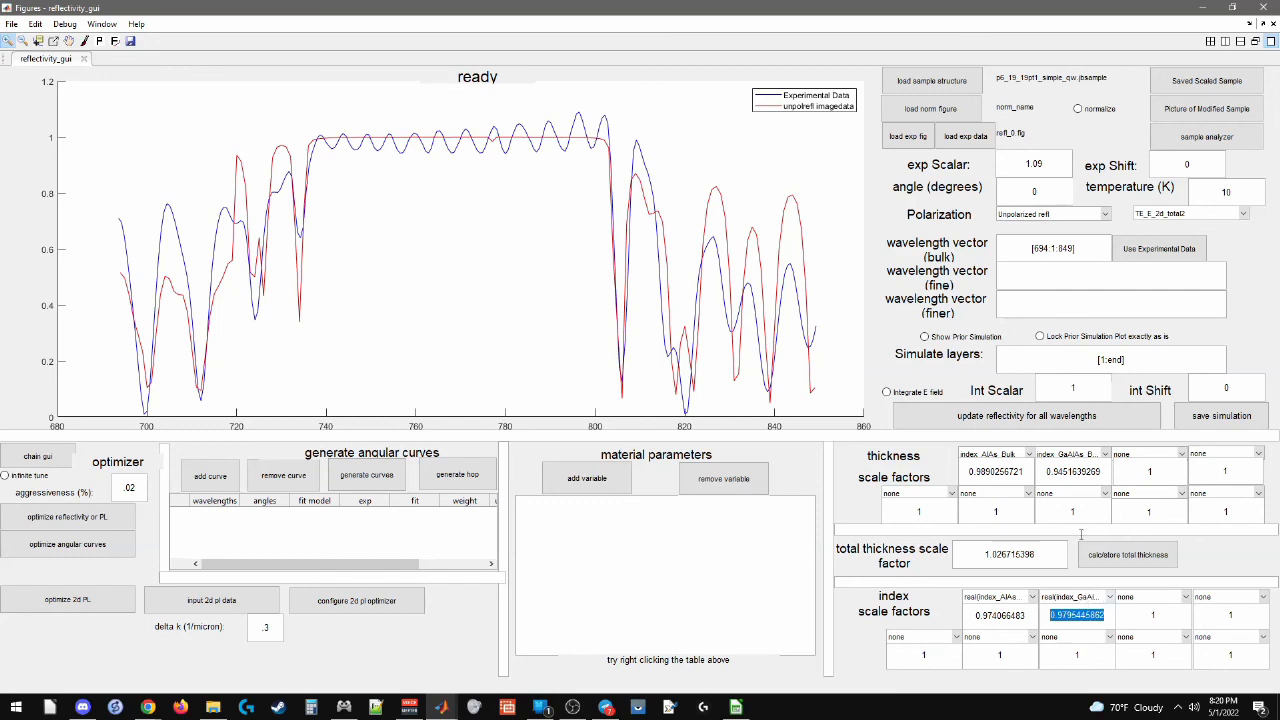
{"action": "left_click", "coordinate": [129, 43]}
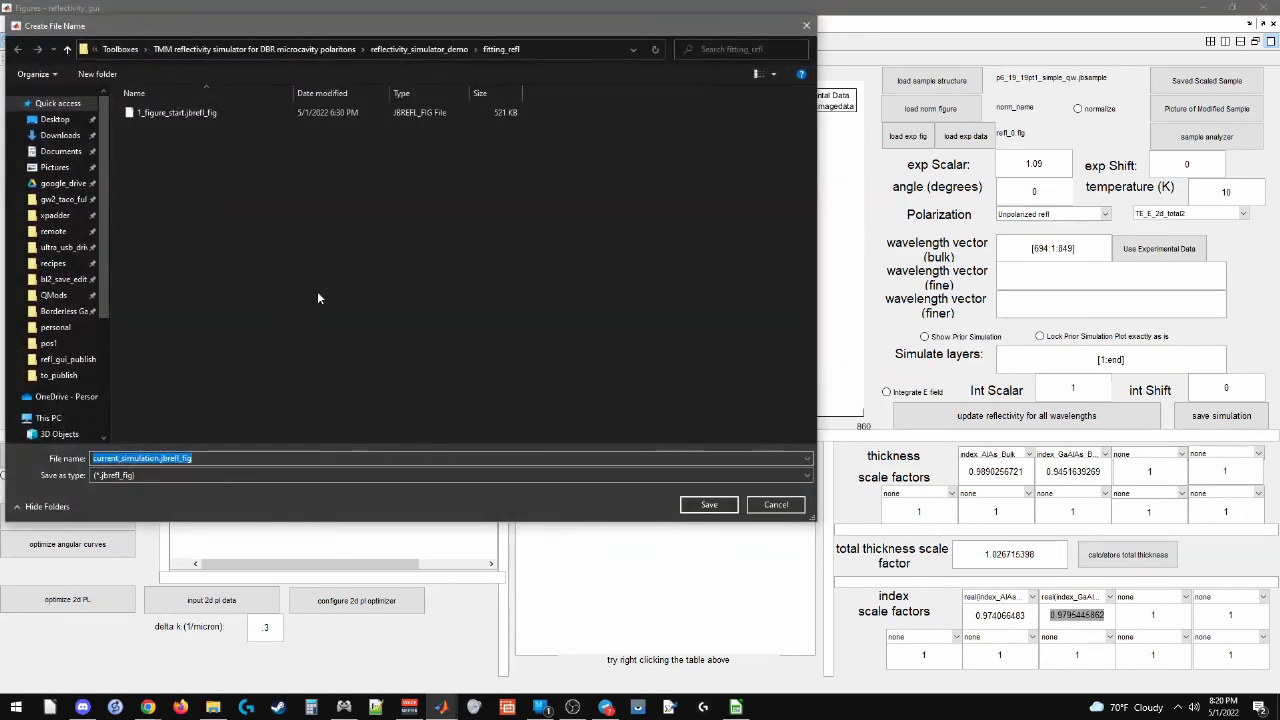
{"action": "type", "text": "fitted_p"}
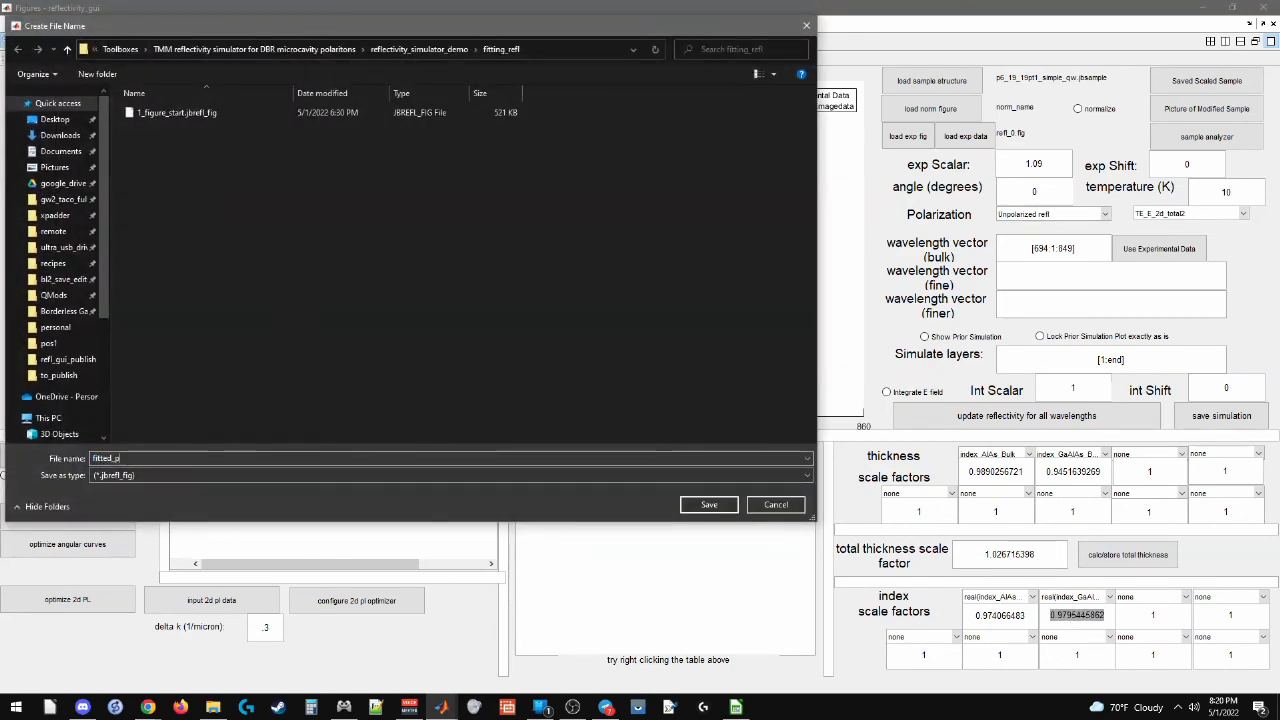
{"action": "type", "text": "5_19_19"}
{"action": "key", "text": "Return"}
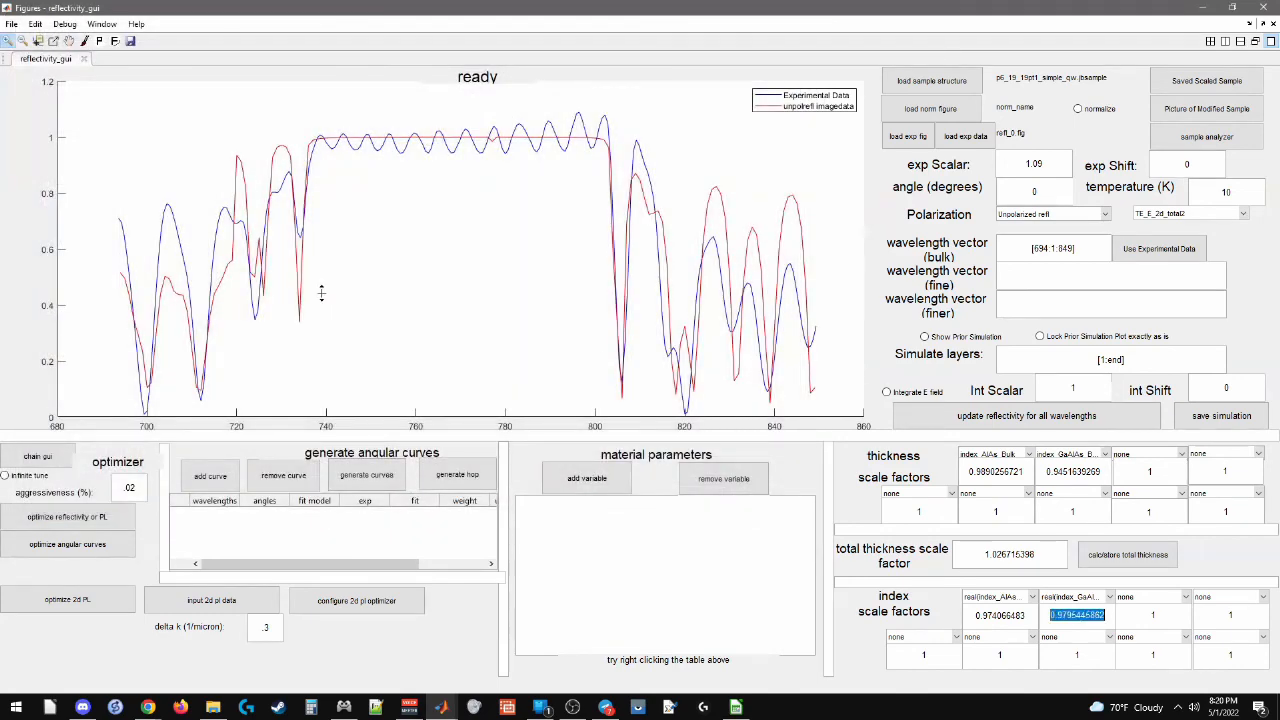
Move the Figures window aside, browse the parent reflectivity_simulator_demo folder and return to fitting_refl
{"action": "left_click_drag", "start_coordinate": [881, 4], "coordinate": [0, 6]}
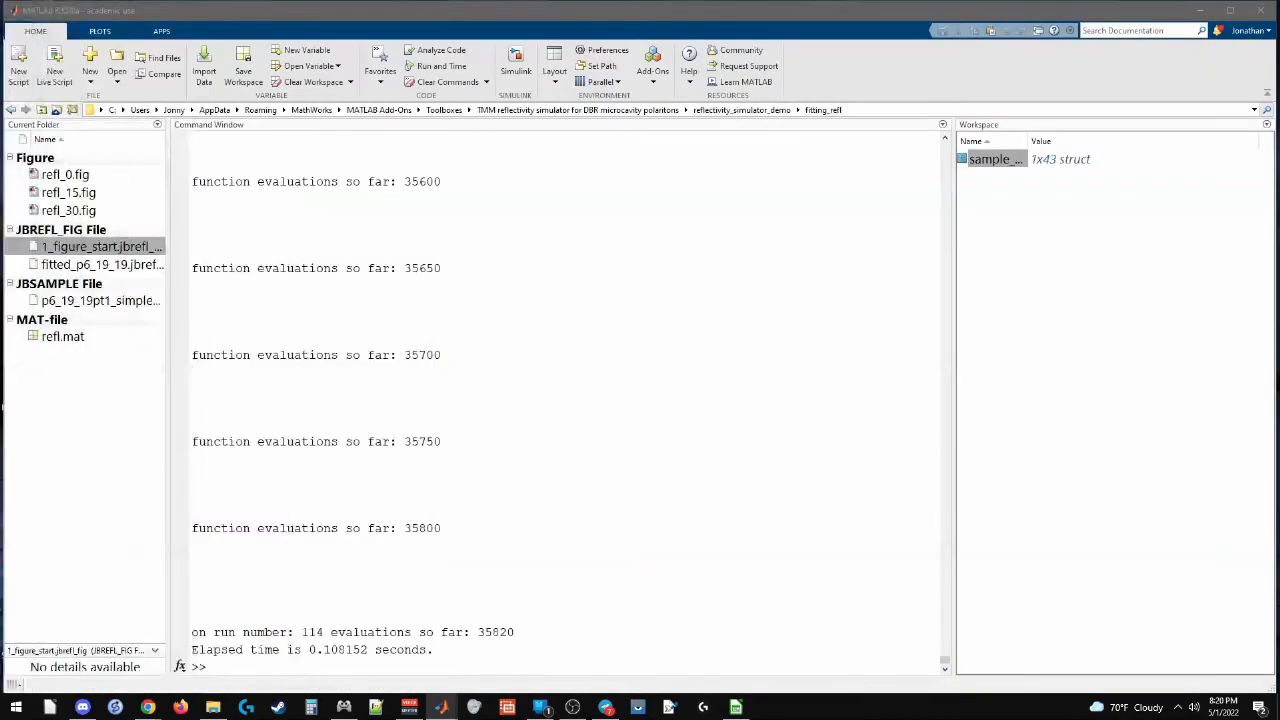
{"action": "left_click", "coordinate": [741, 110]}
{"action": "left_click", "coordinate": [66, 446]}
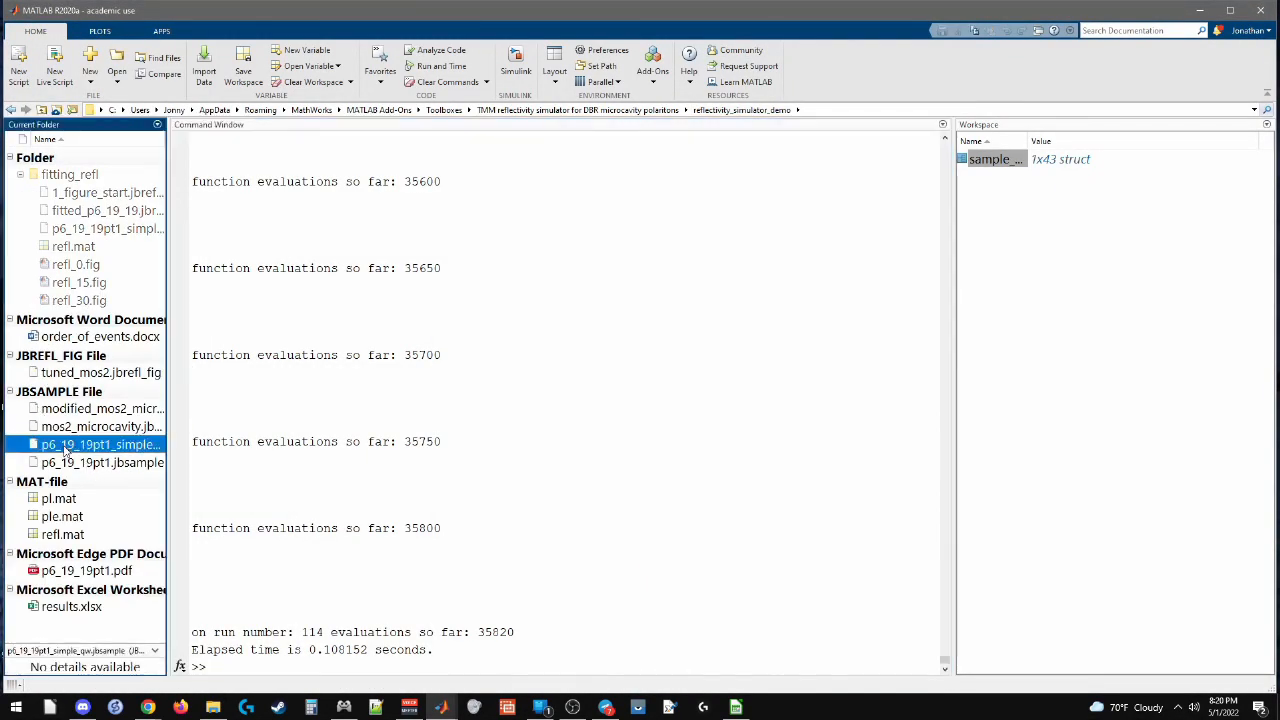
{"action": "double_click", "coordinate": [86, 177]}
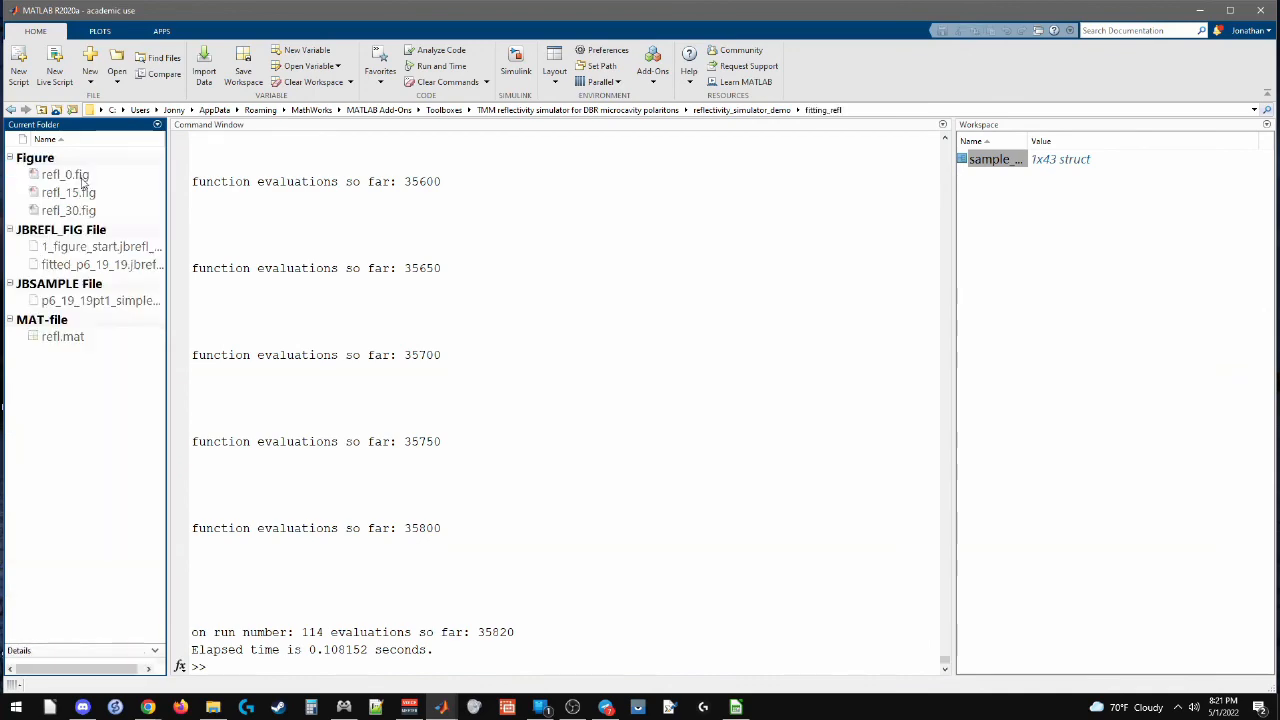
Bring back the reflectivity figure and check the fitting notes in the Untitled9 script before moving the editor aside
{"action": "left_click_drag", "start_coordinate": [2, 290], "coordinate": [814, 3]}
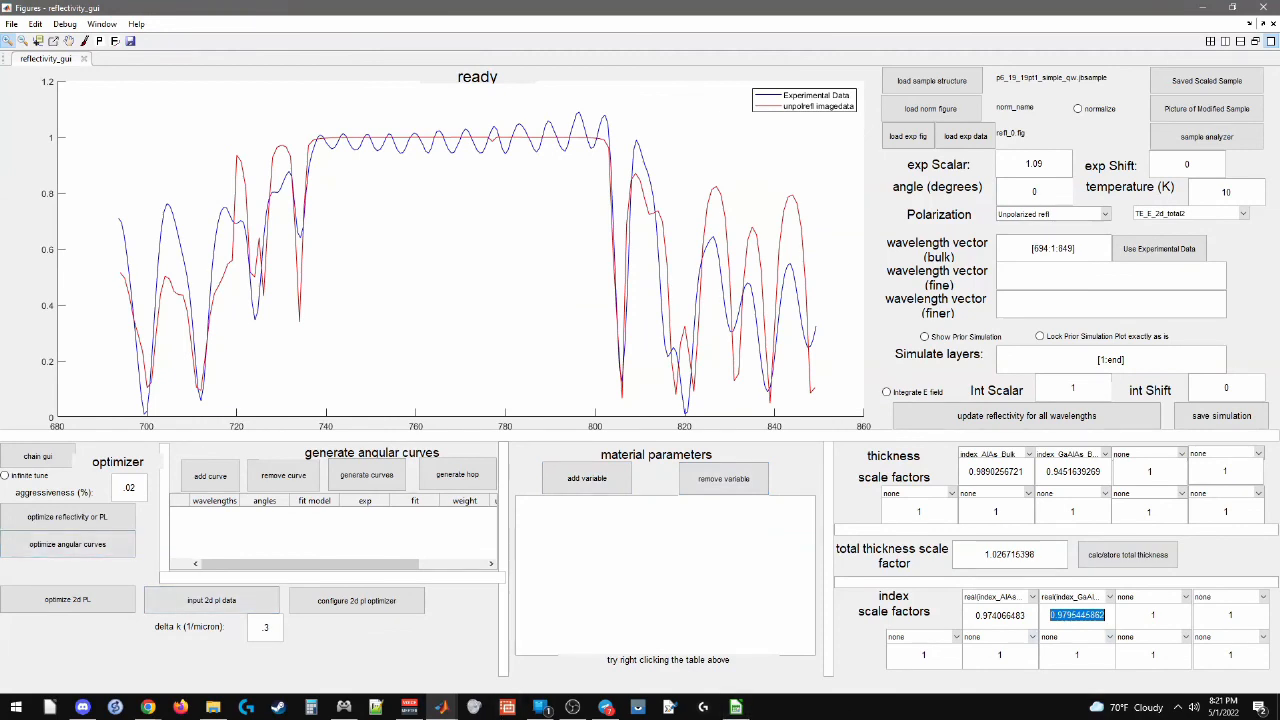
{"action": "left_click_drag", "start_coordinate": [2, 280], "coordinate": [423, 4]}
{"action": "left_click", "coordinate": [279, 141]}
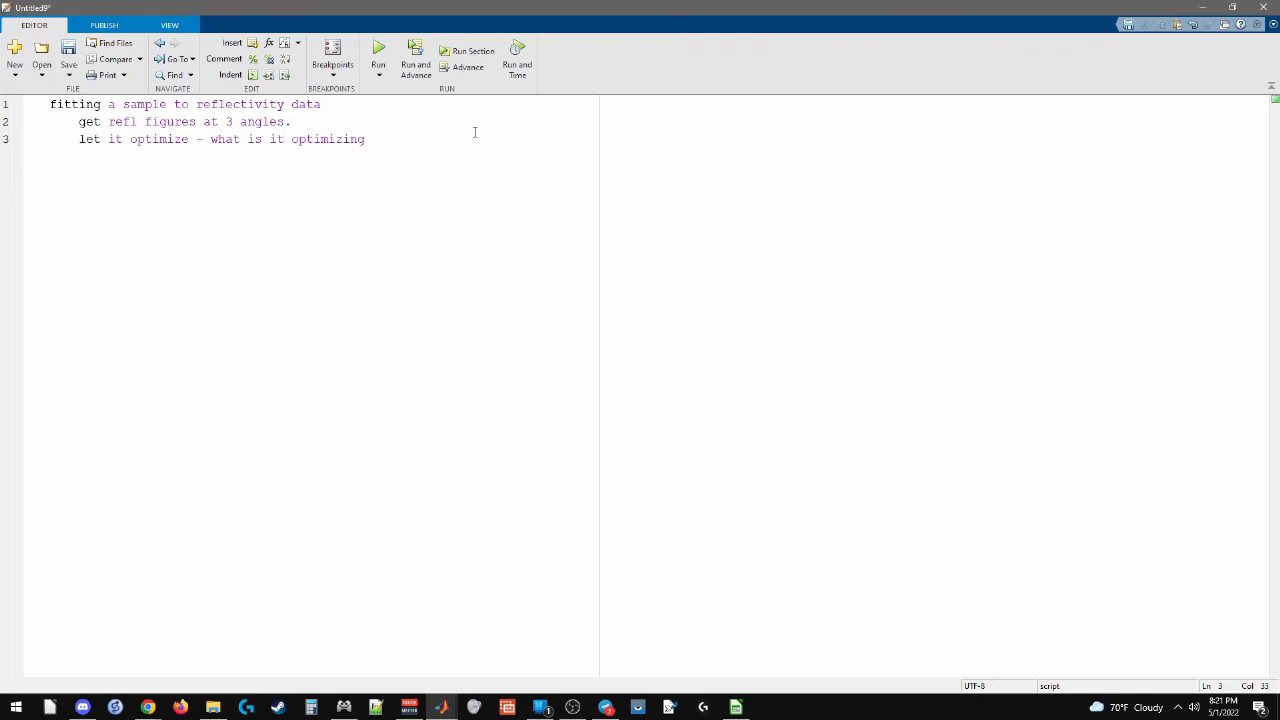
{"action": "left_click_drag", "start_coordinate": [489, 6], "coordinate": [0, 250]}
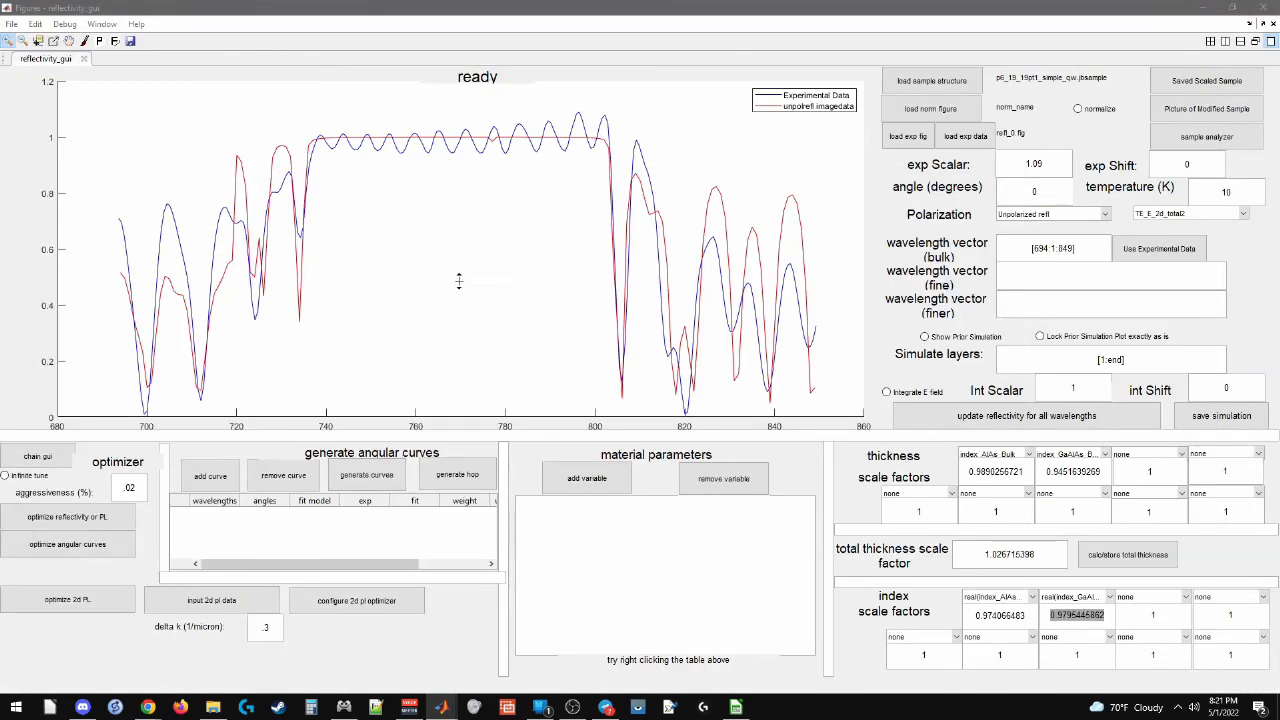